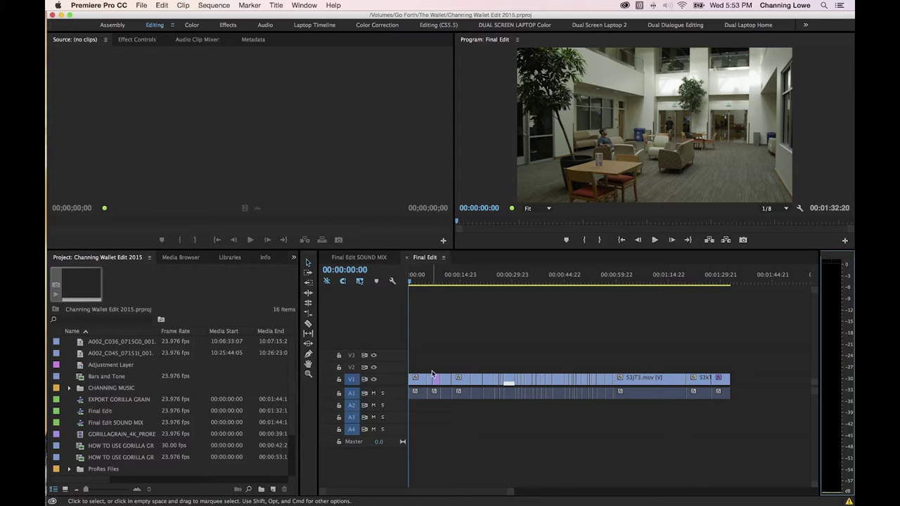
Step: Place the playhead near the start, expand all tracks, and zoom in on the opening clips
left_click(412, 282)
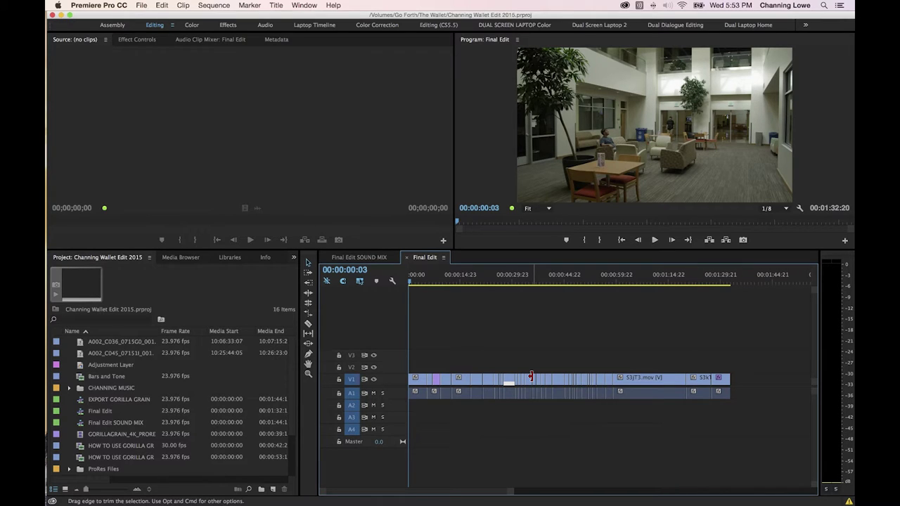
key("shift+equal")
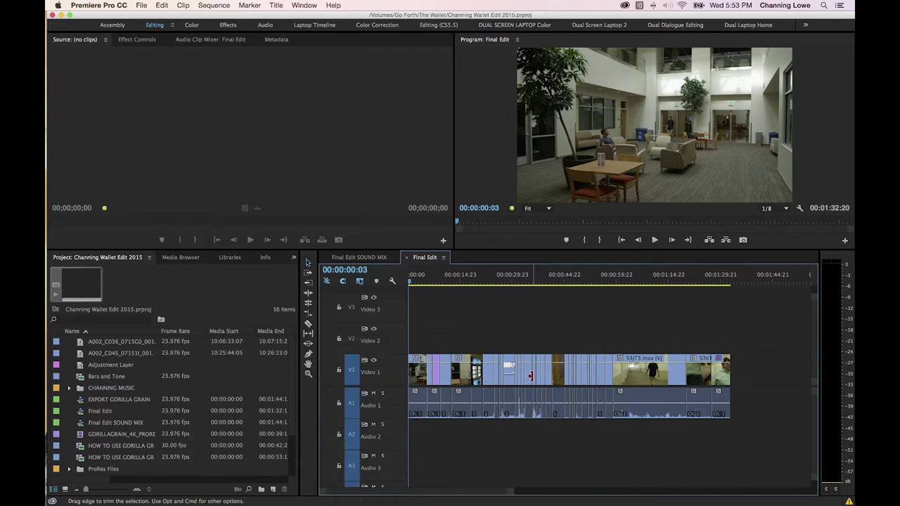
key("equal")
key("equal")
key("equal")
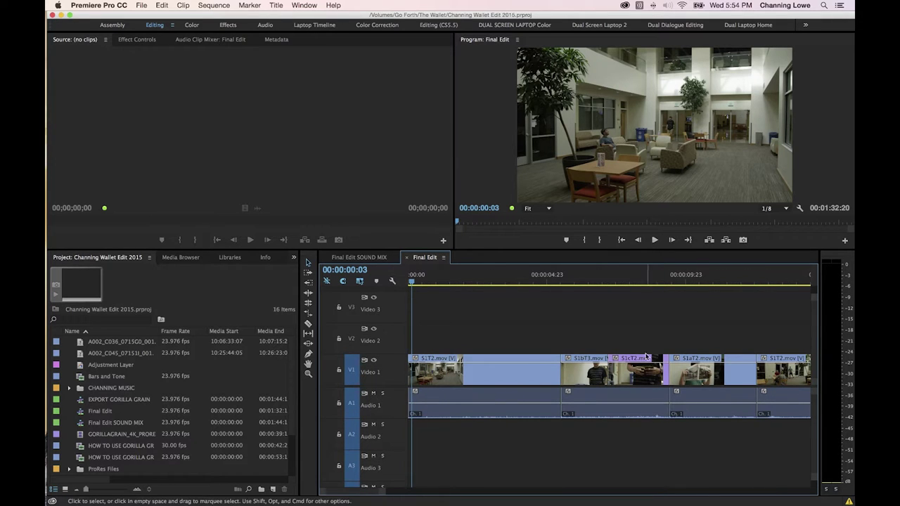
left_click_drag(599, 285, 624, 285)
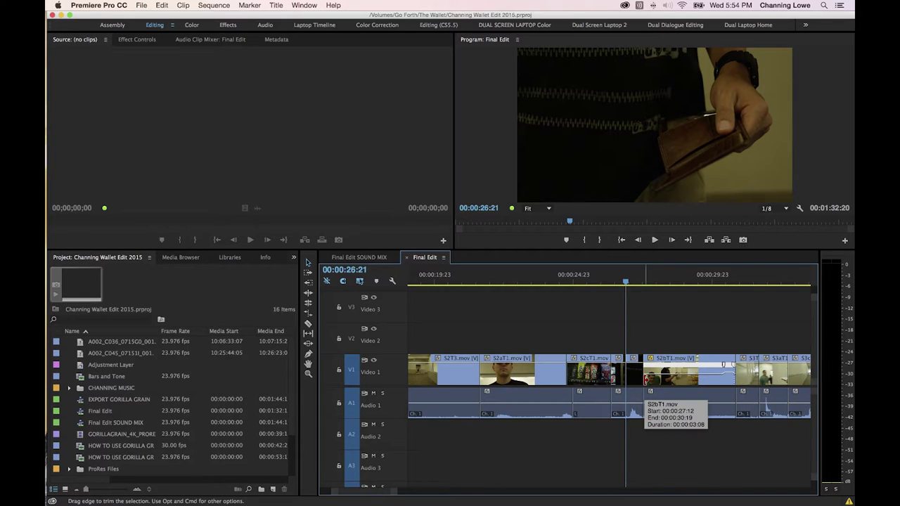
Step: Toggle all tracks collapsed, expanded, then collapsed again to thin rows
key("shift+minus")
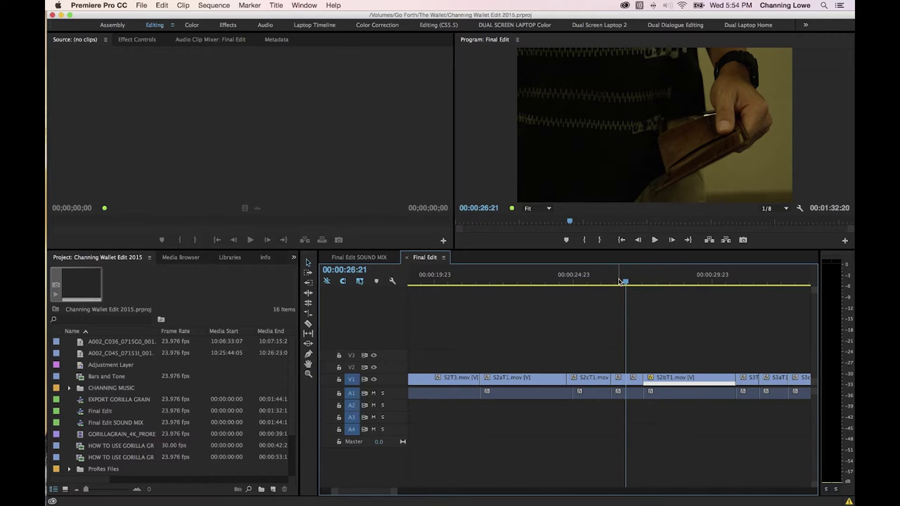
key("shift+equal")
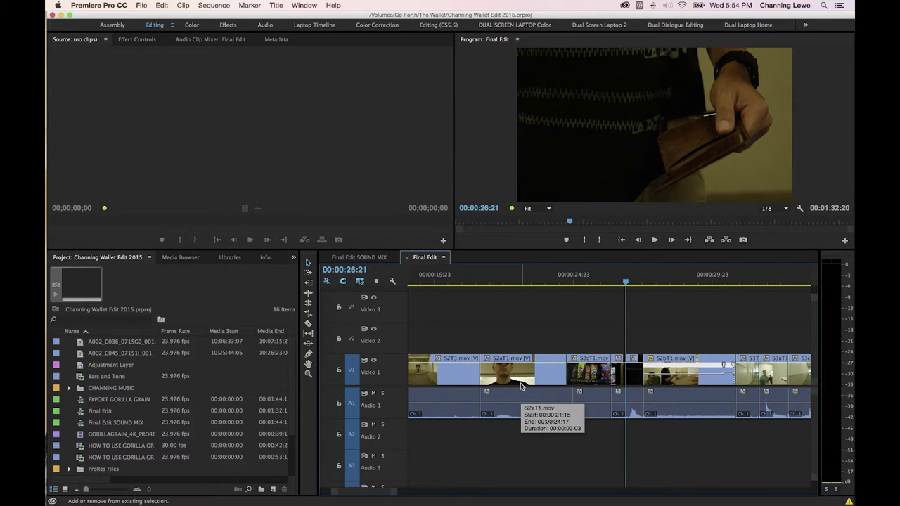
key("shift+minus")
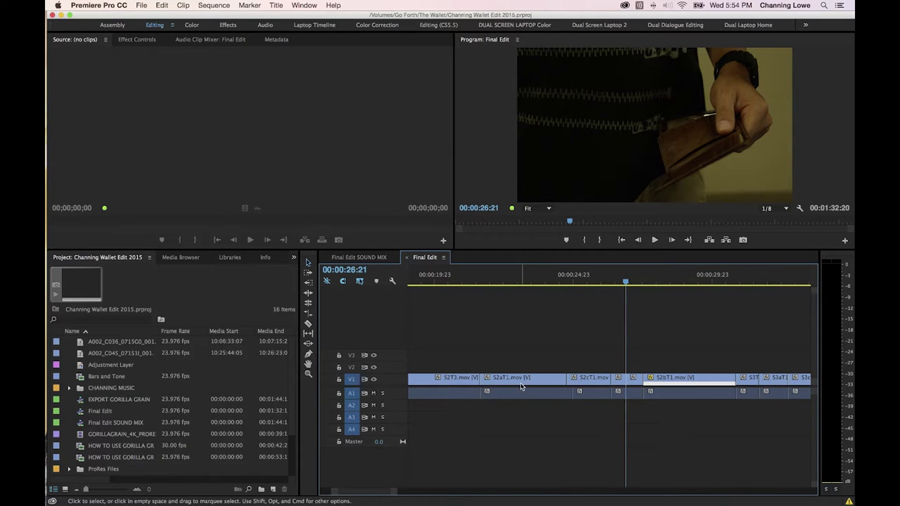
Step: Resize the audio tracks taller and back, then expand and collapse all tracks
key("alt+equal")
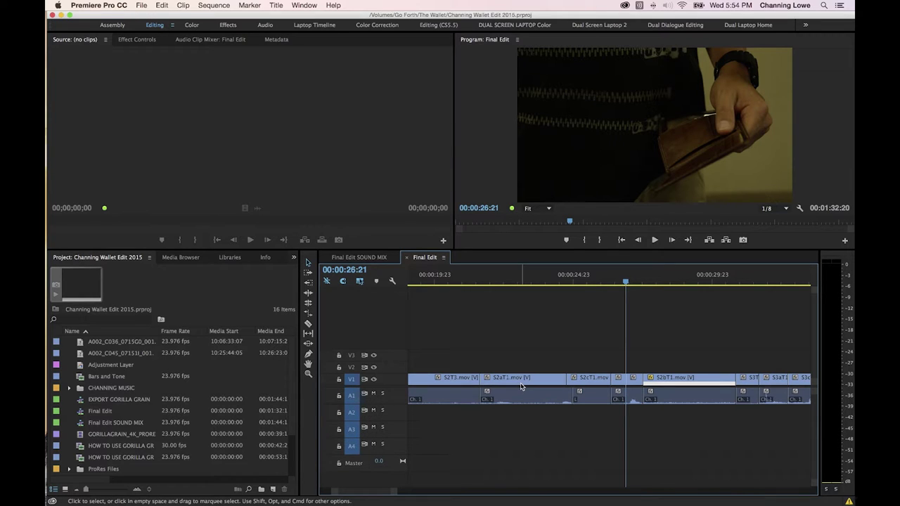
key("alt+equal")
key("alt+equal")
key("alt+equal")
key("alt+equal")
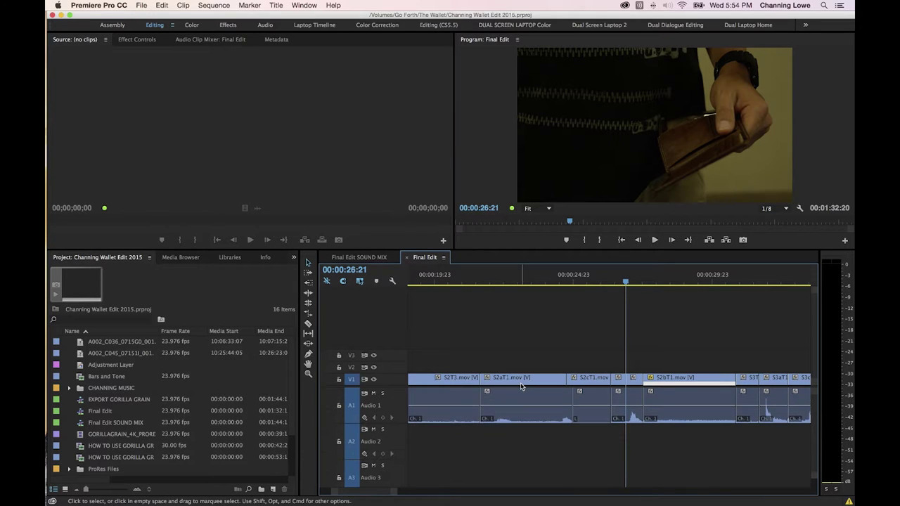
key("alt+equal")
key("alt+equal")
key("alt+equal")
key("alt+equal")
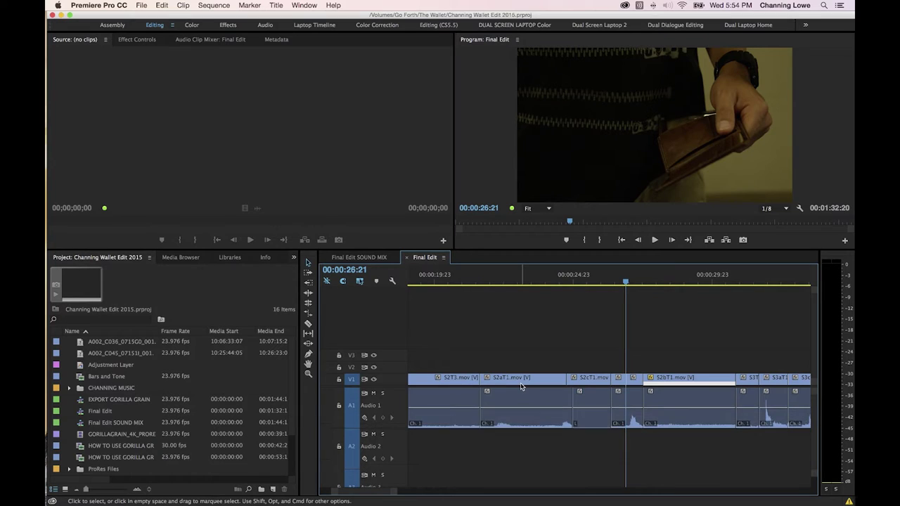
key("alt+minus")
key("alt+minus")
key("alt+minus")
key("alt+minus")
key("alt+minus")
key("shift")
key("shift+equal")
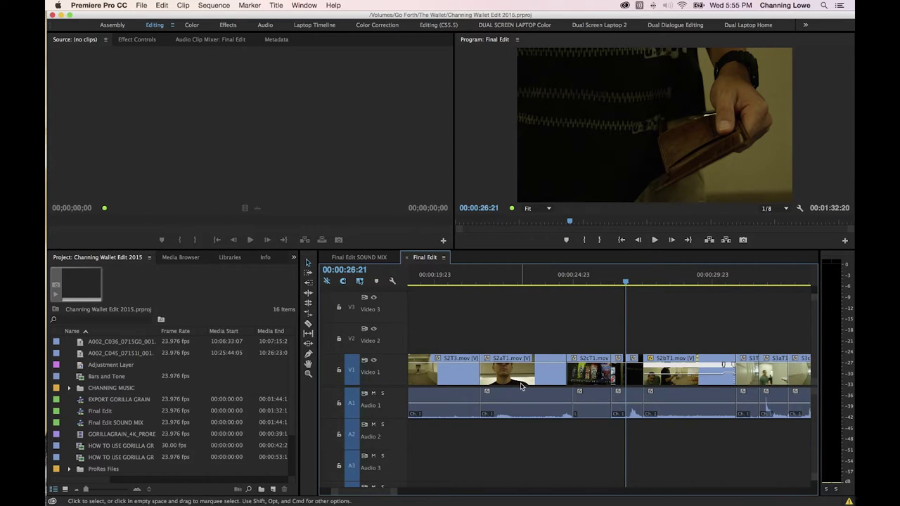
key("shift+minus")
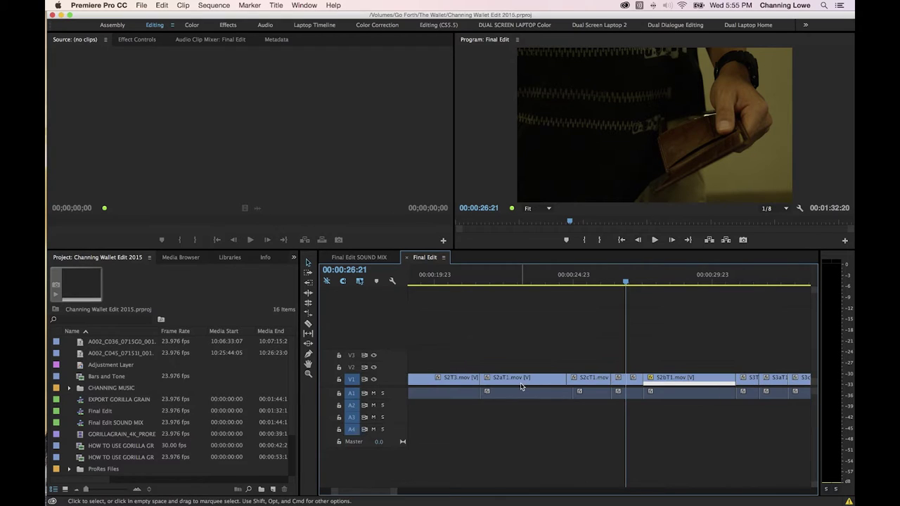
Step: Expand the video and audio tracks separately and return the playhead to 00:00:00:00
key("super")
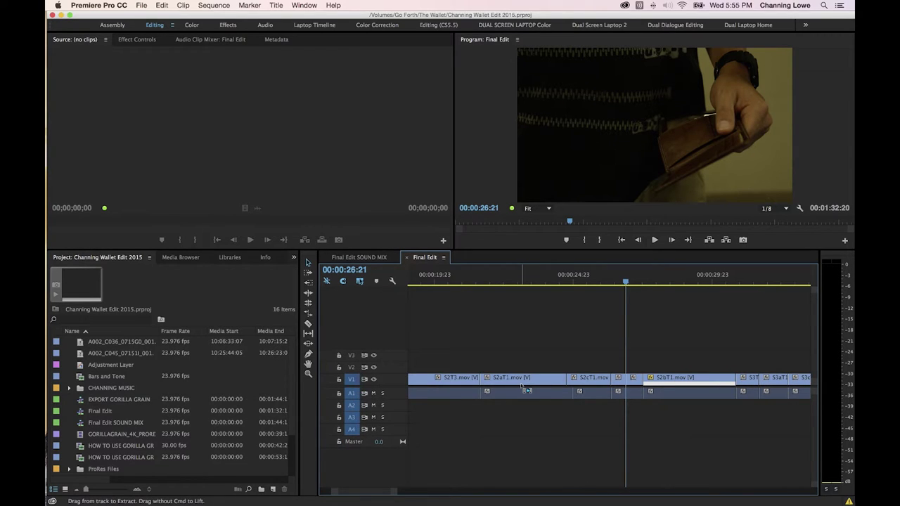
key("super+equal")
key("super+equal")
key("super+equal")
key("super+equal")
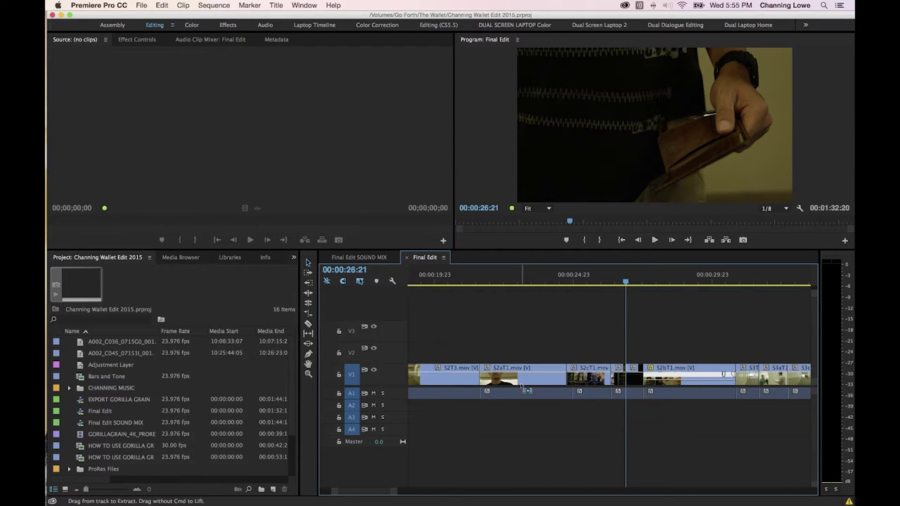
key("super+minus")
key("alt+equal")
key("alt+equal")
key("alt+equal")
key("alt+equal")
key("alt+equal")
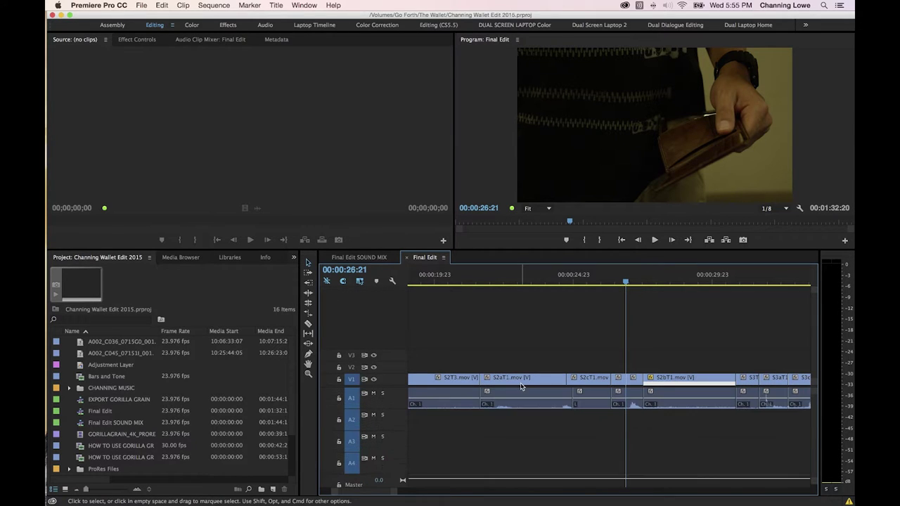
key("alt+equal")
key("alt+equal")
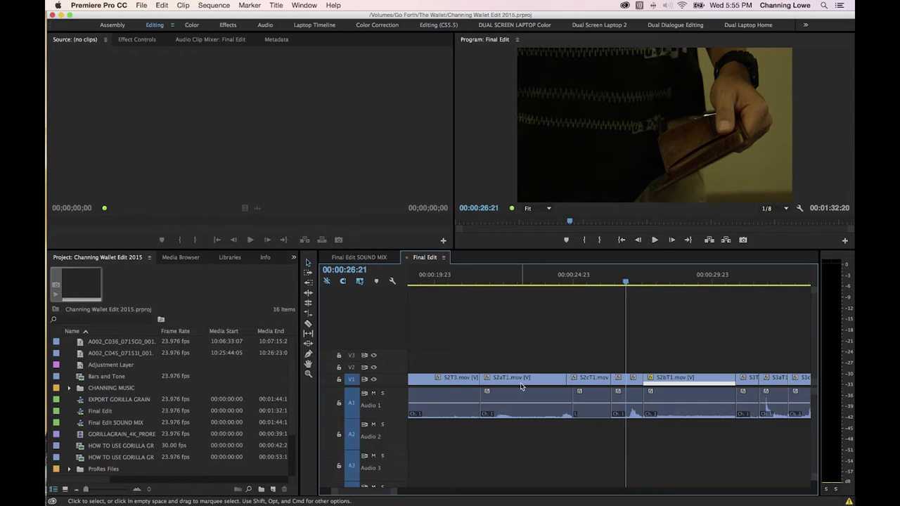
key("alt+minus")
key("alt+minus")
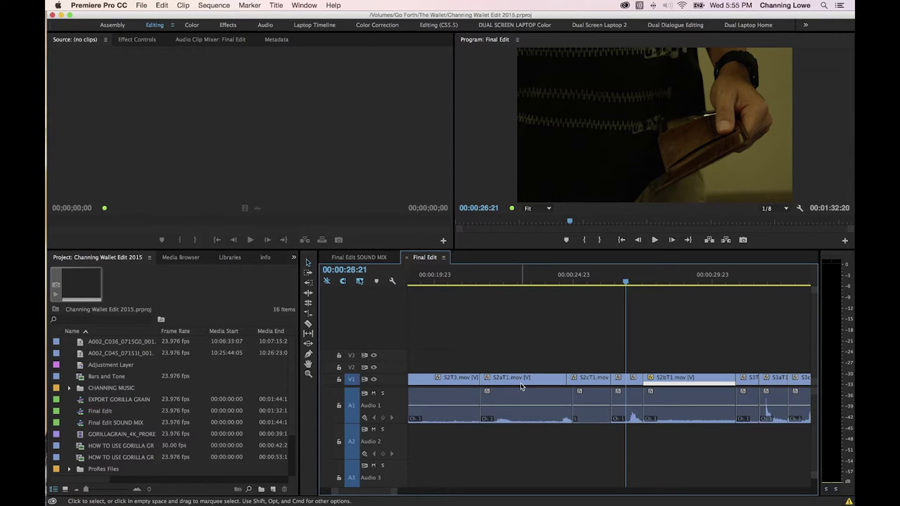
key("super+equal")
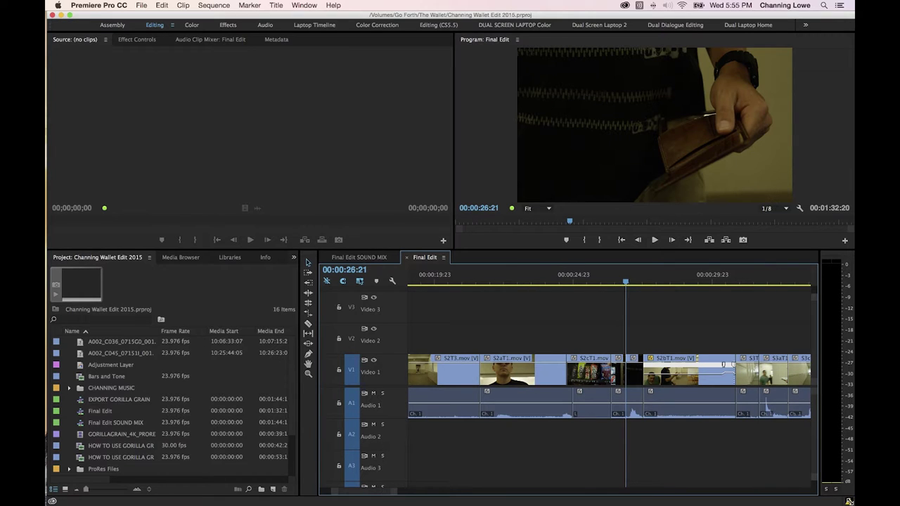
left_click(849, 502)
left_click(575, 282)
key("Home")
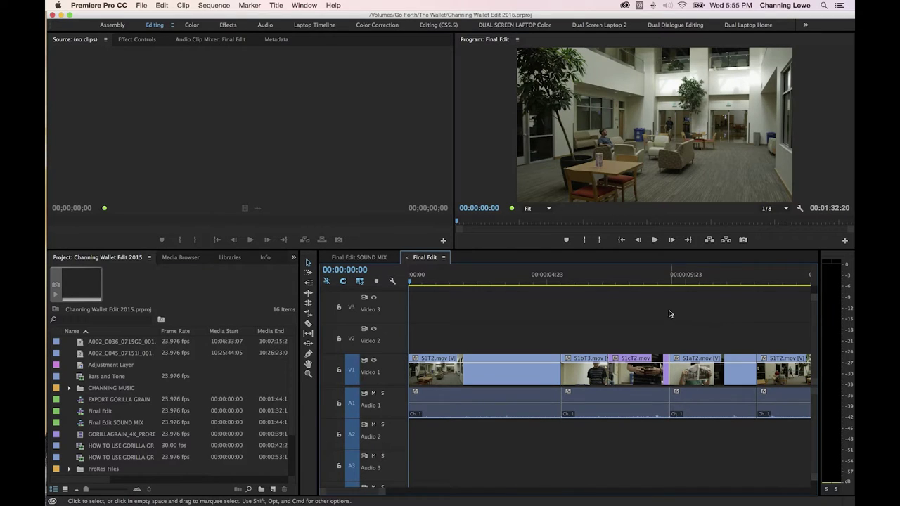
Step: Switch to the Audio workspace showing the Audio Clip Mixer and effects list
left_click(266, 26)
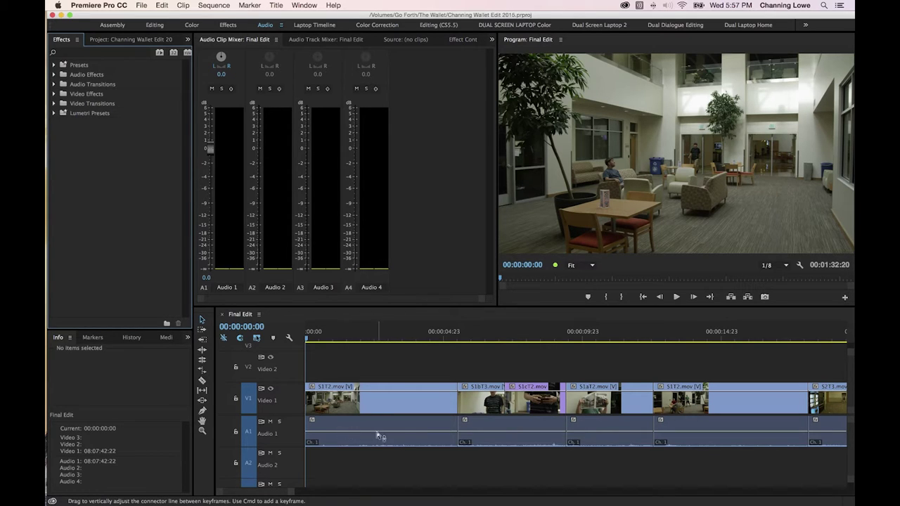
Step: Re-enable Show Audio Keyframes and zoom in on S3jT3.mov at 00:01:03:18
key("minus")
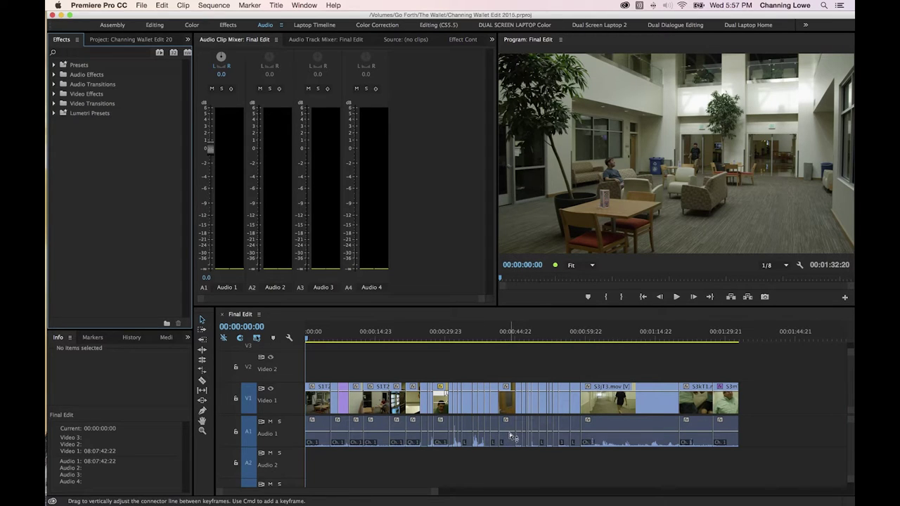
left_click(507, 339)
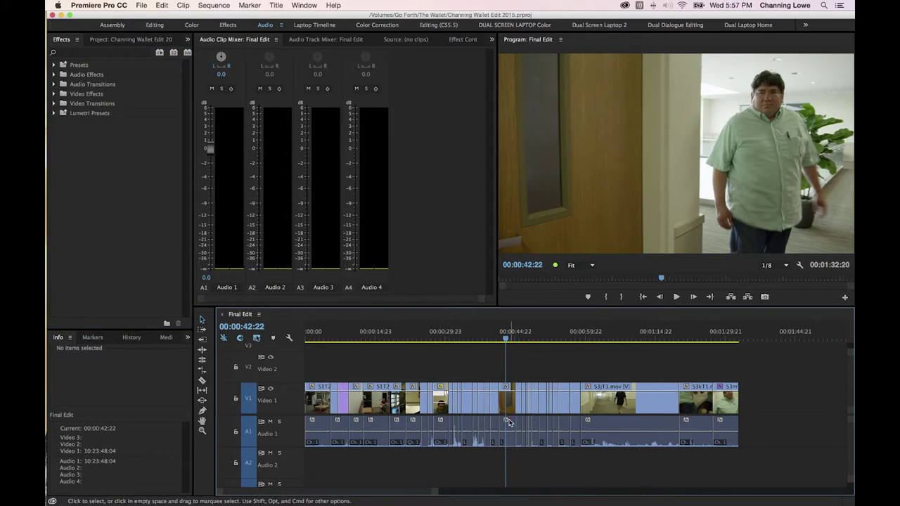
left_click(288, 339)
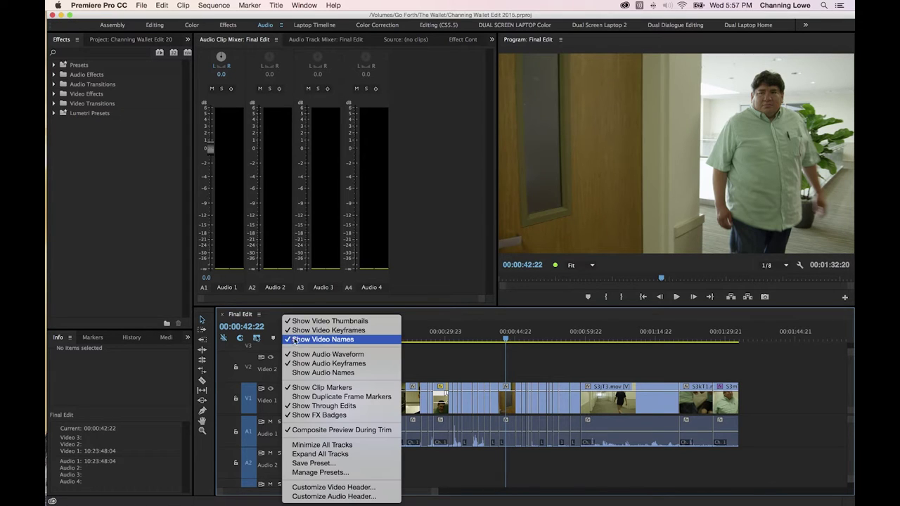
left_click(345, 365)
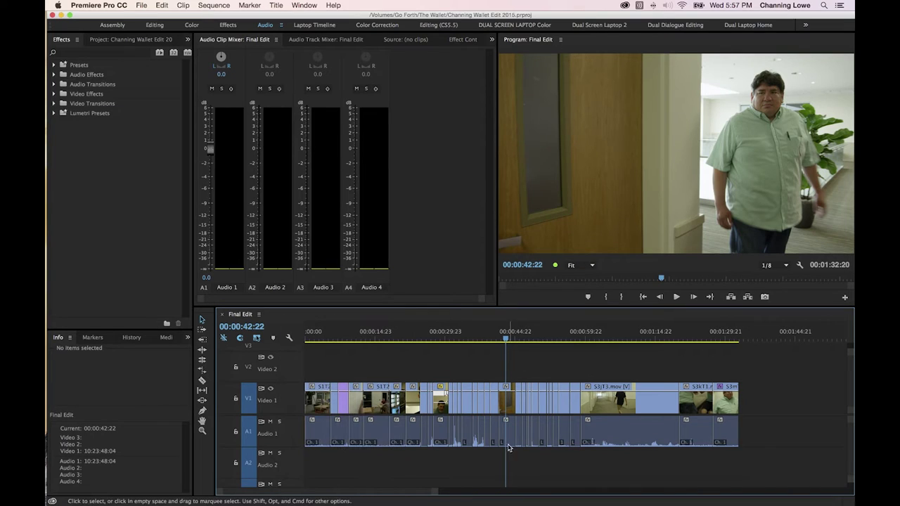
left_click(288, 339)
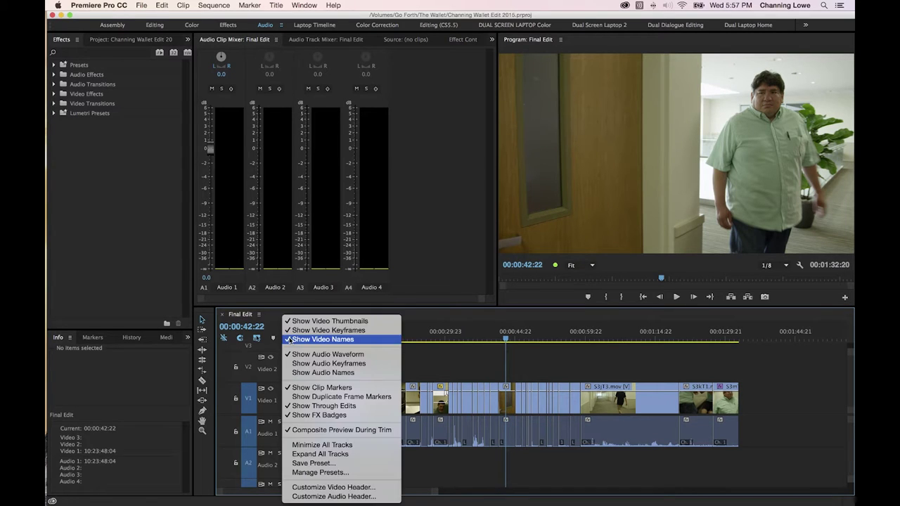
left_click(336, 364)
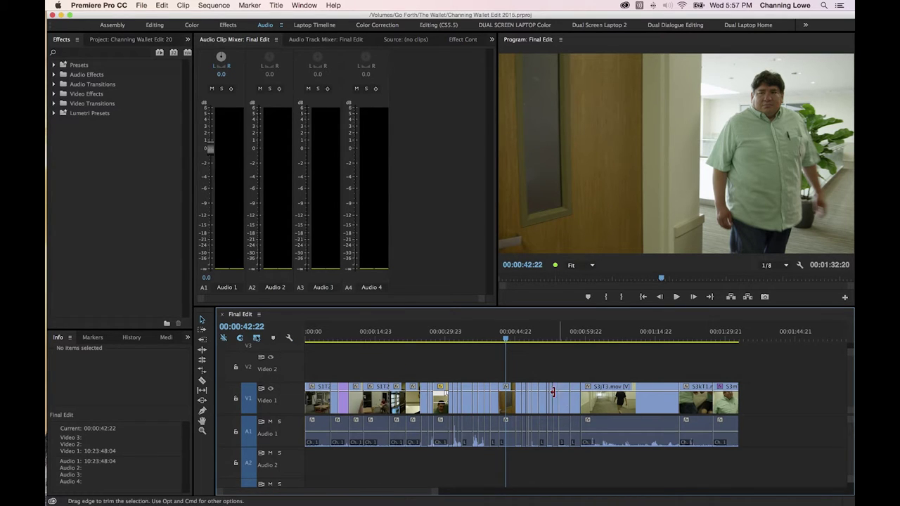
left_click(603, 338)
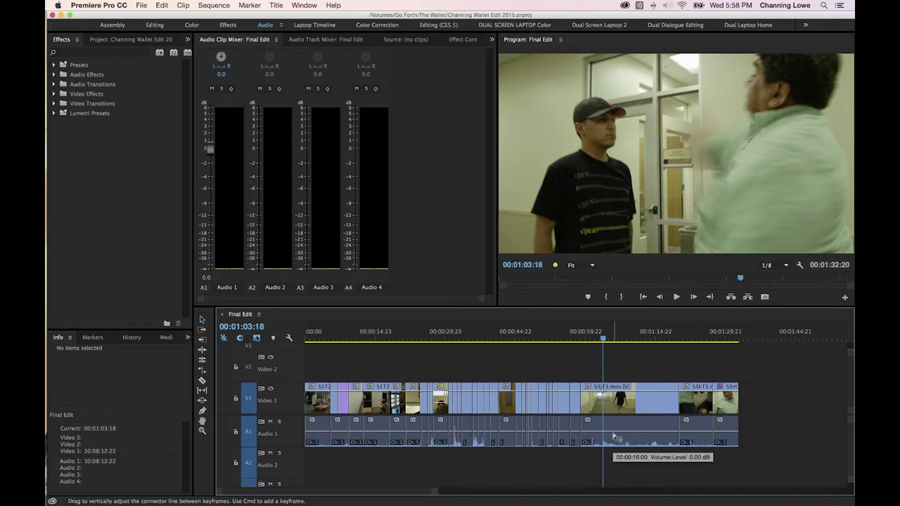
scroll(613, 437, "up", 5)
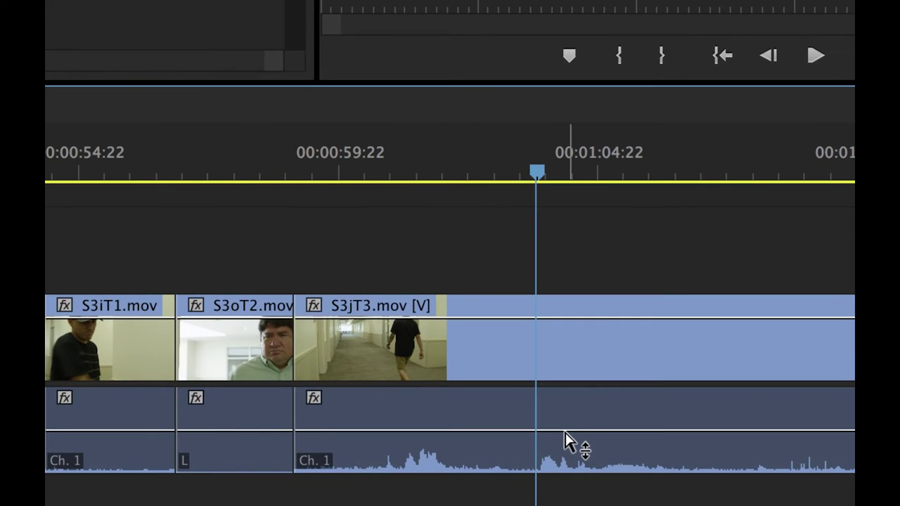
Step: Drag the S3jT3.mov volume line on Audio 1 up to 6.02 dB
left_click(569, 438)
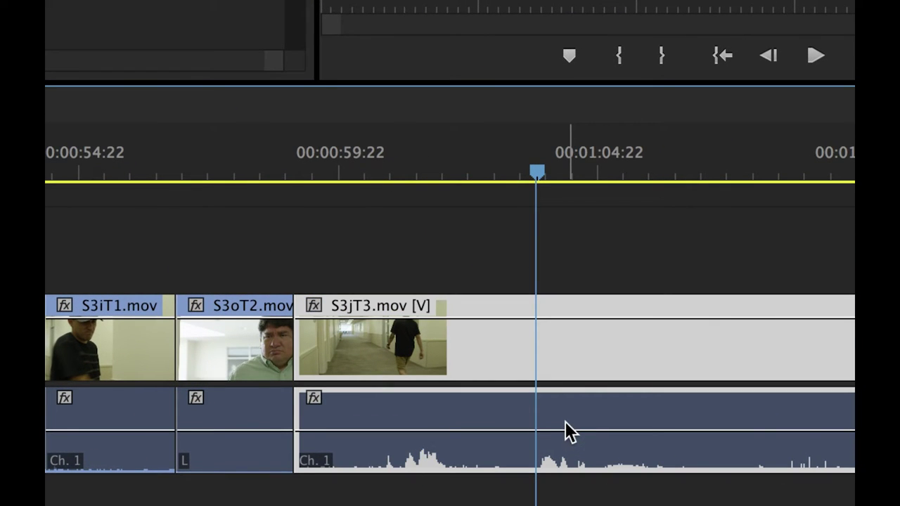
left_click_drag(565, 422, 570, 445)
mouse_move(570, 340)
left_mouse_down()
mouse_move(570, 353)
mouse_move(570, 324)
left_mouse_up()
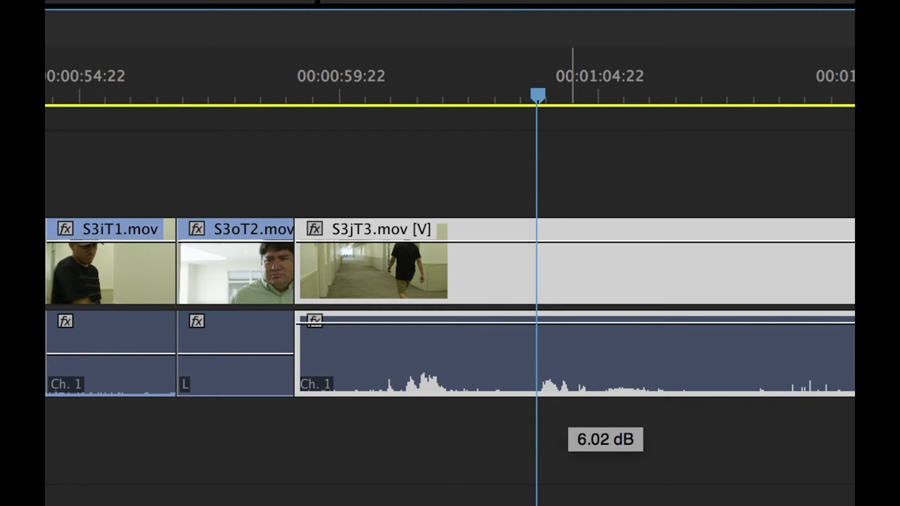
left_click_drag(570, 321, 570, 353)
left_click_drag(605, 352, 557, 291)
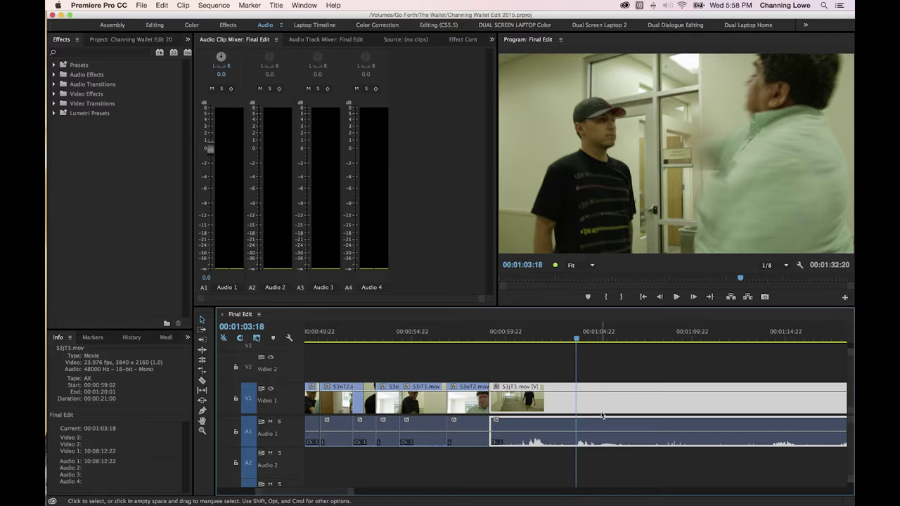
scroll(431, 415, "left", 1)
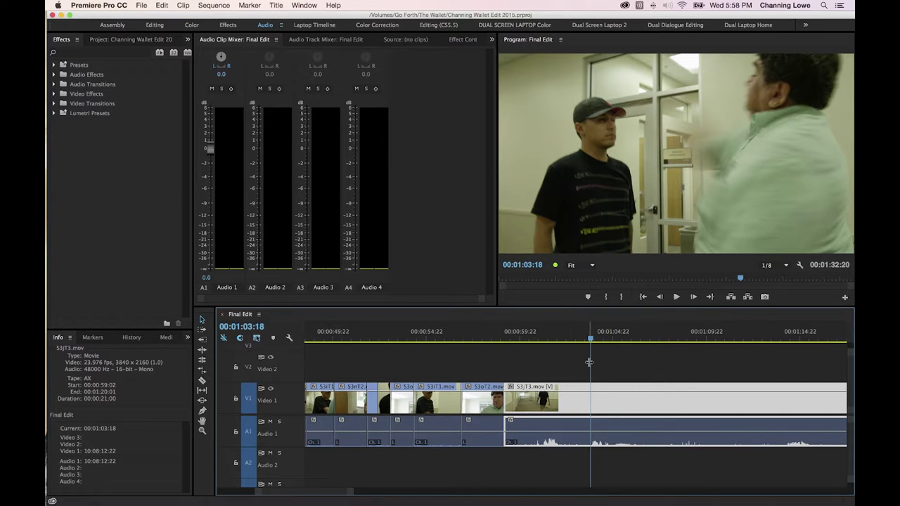
left_click(537, 338)
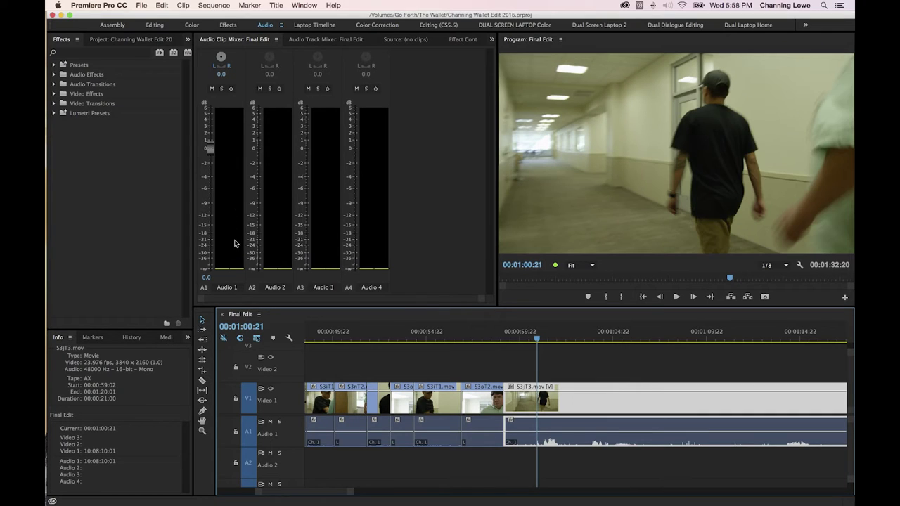
key("space")
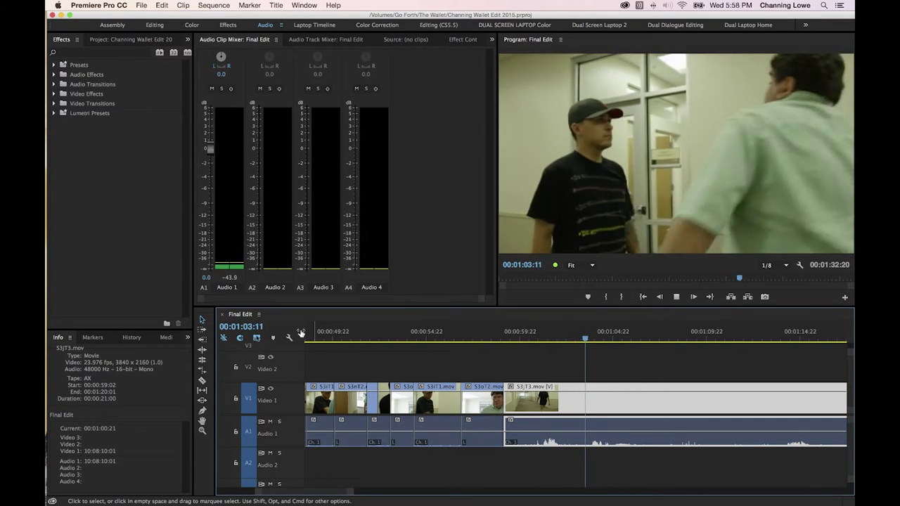
key("space")
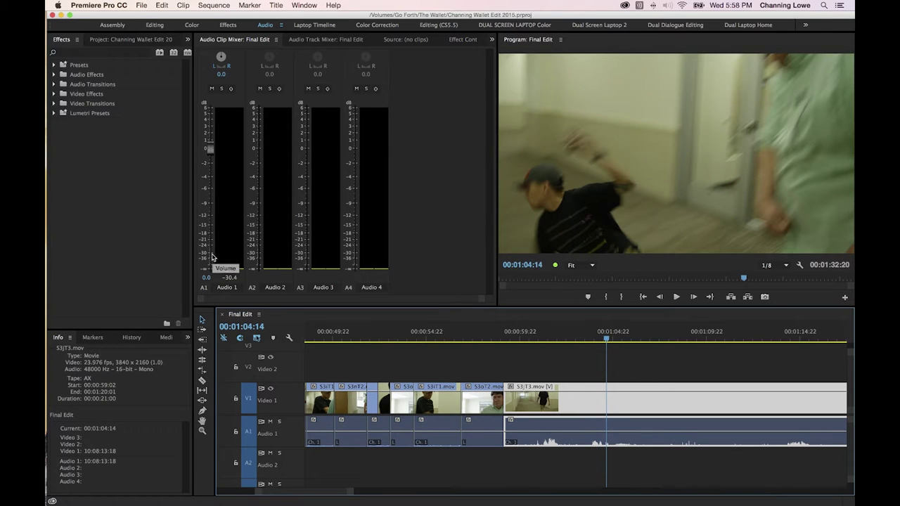
Step: Open the Audio Gain dialog for the S3jT3.mov clip from its context menu
right_click(582, 427)
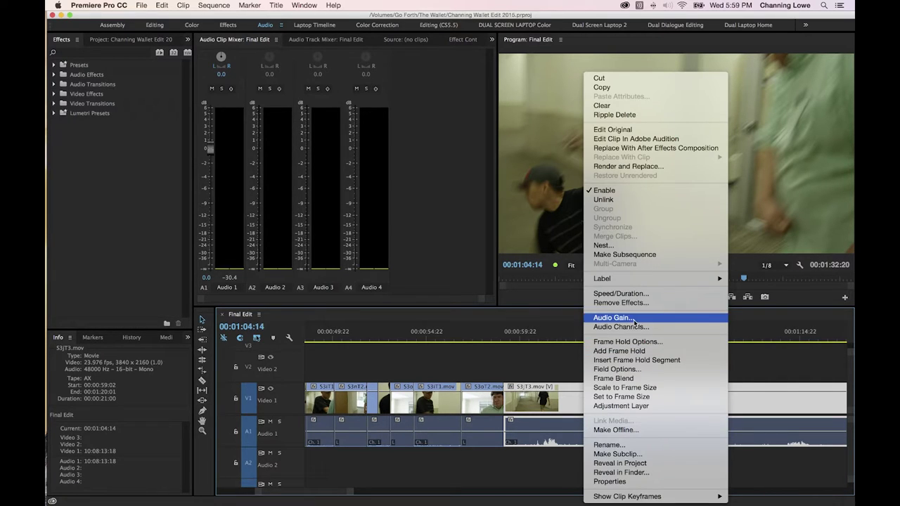
left_click(612, 318)
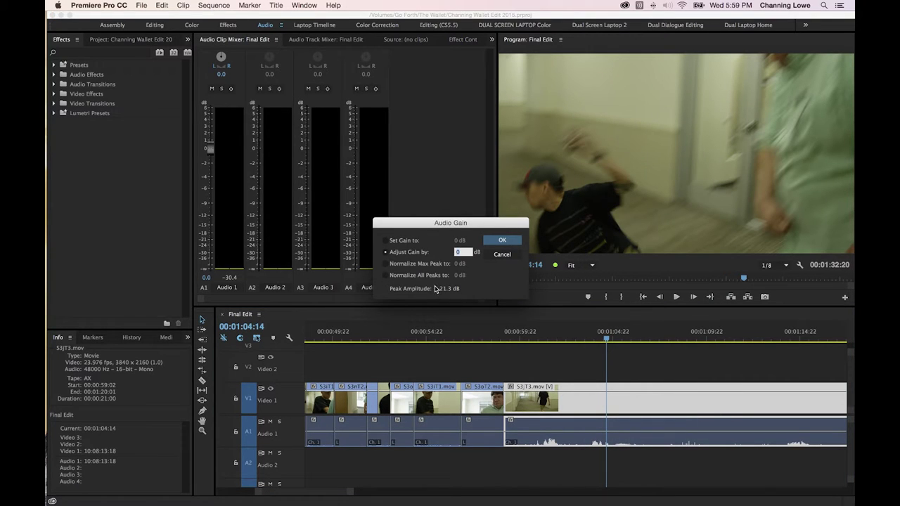
key("Escape")
right_click(597, 422)
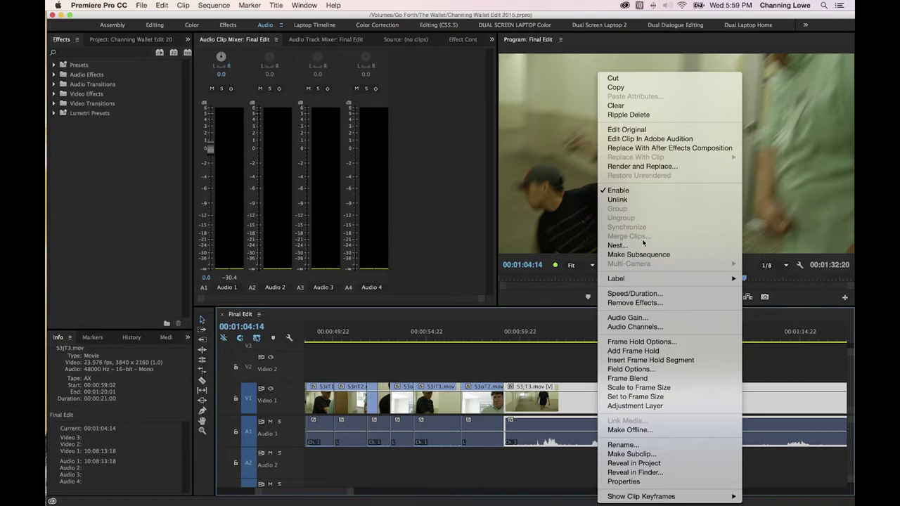
left_click(651, 318)
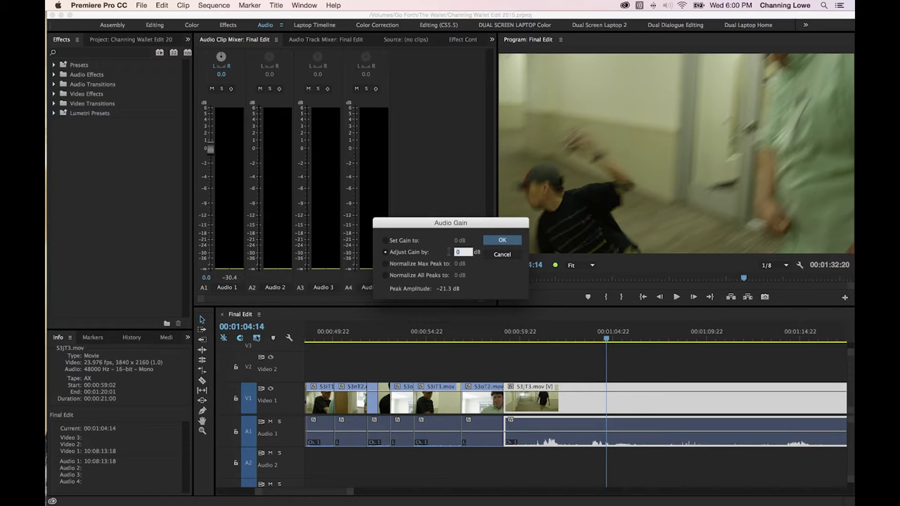
Step: Apply the gain boost to S3jT3.mov and play it back from 00:01:00:18
key("Return")
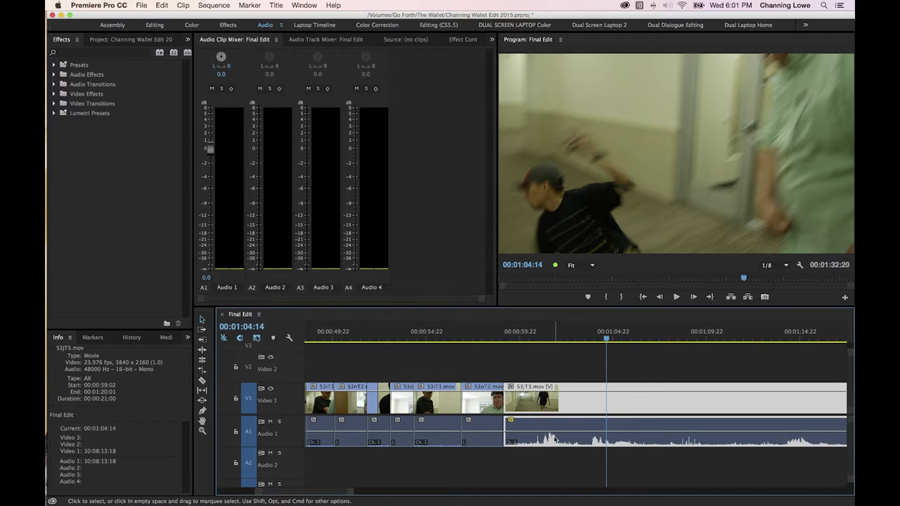
left_click(538, 339)
key("space")
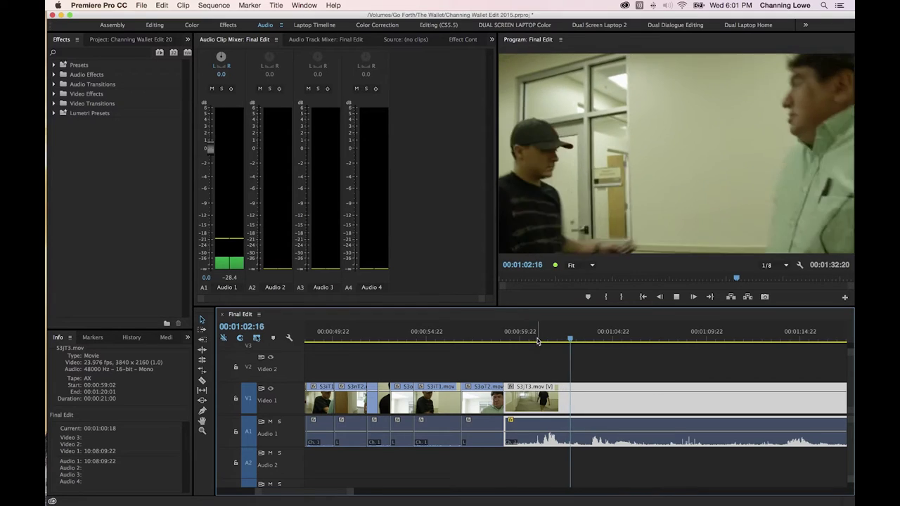
key("minus")
left_click(591, 340)
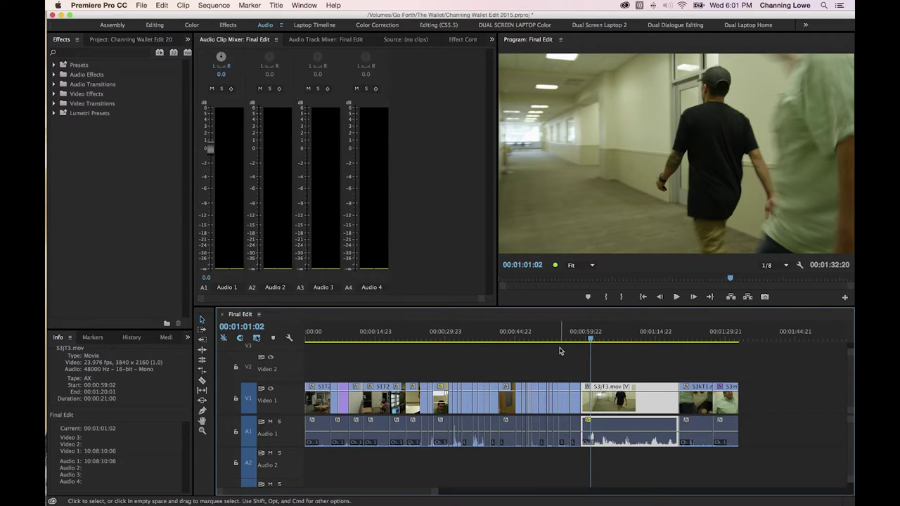
right_click(622, 427)
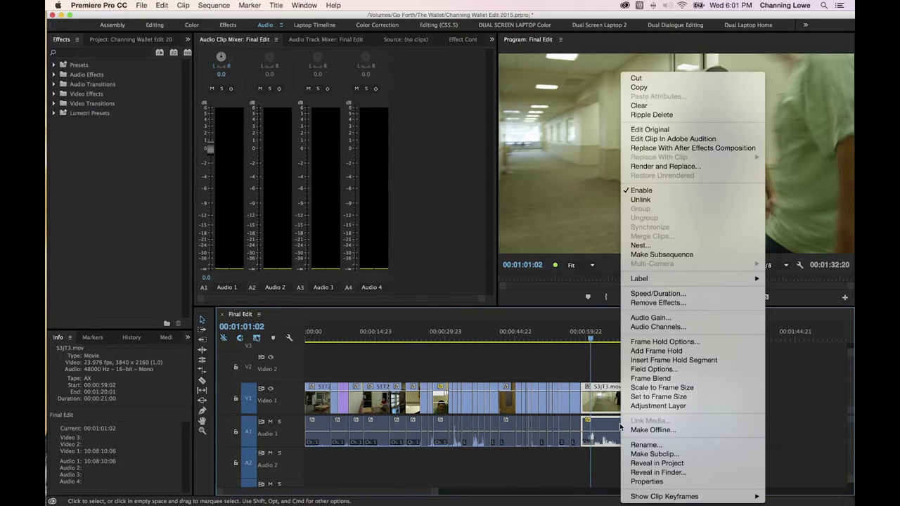
Step: Deselect the S3jT3.mov clip and open the Window menu
left_click(609, 367)
left_click(597, 367)
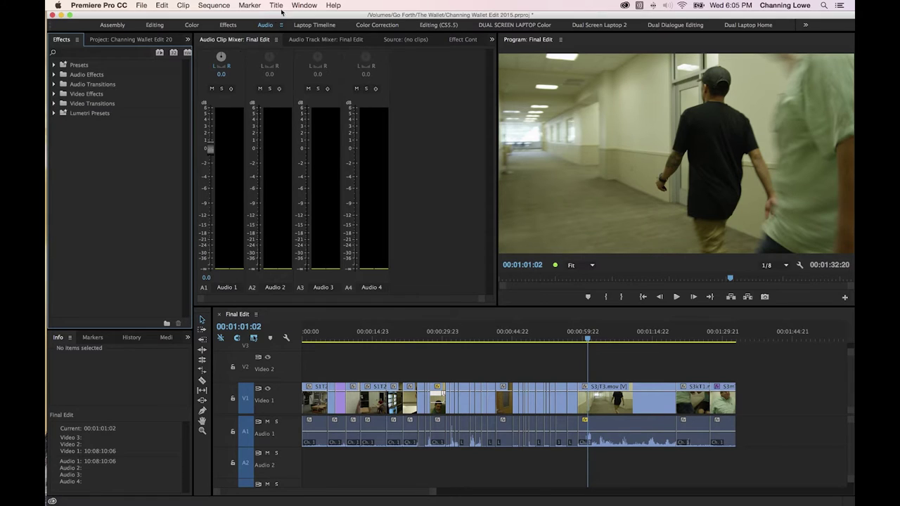
left_click(304, 5)
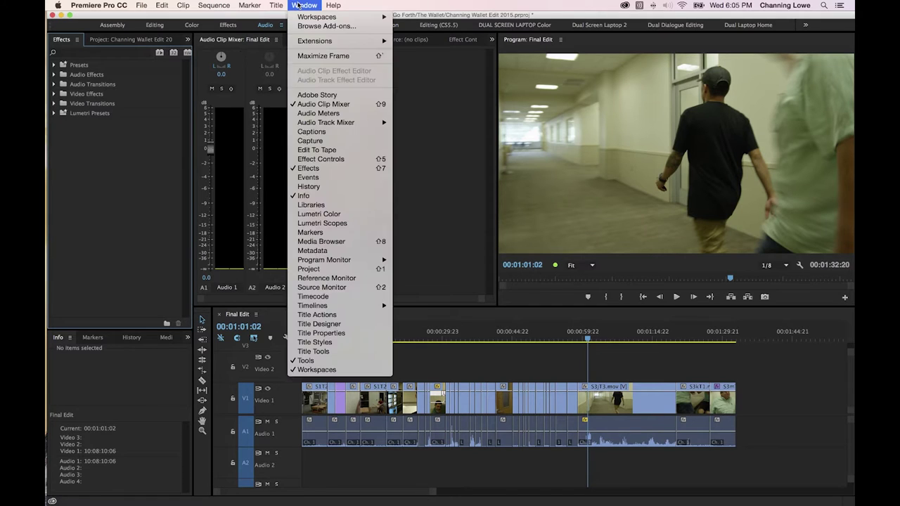
Step: Show a widened Audio Meters panel and play Final Edit to 00:01:04:10 watching levels
left_click(323, 114)
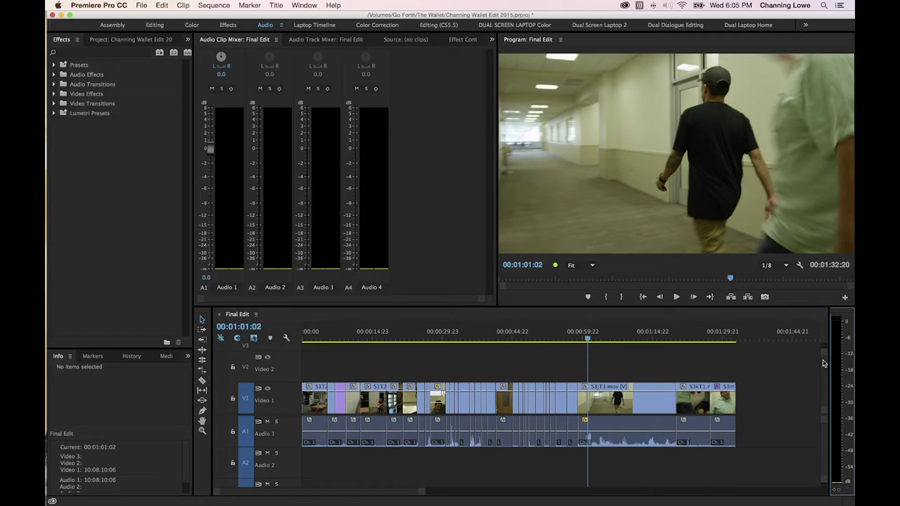
left_click_drag(829, 359, 799, 361)
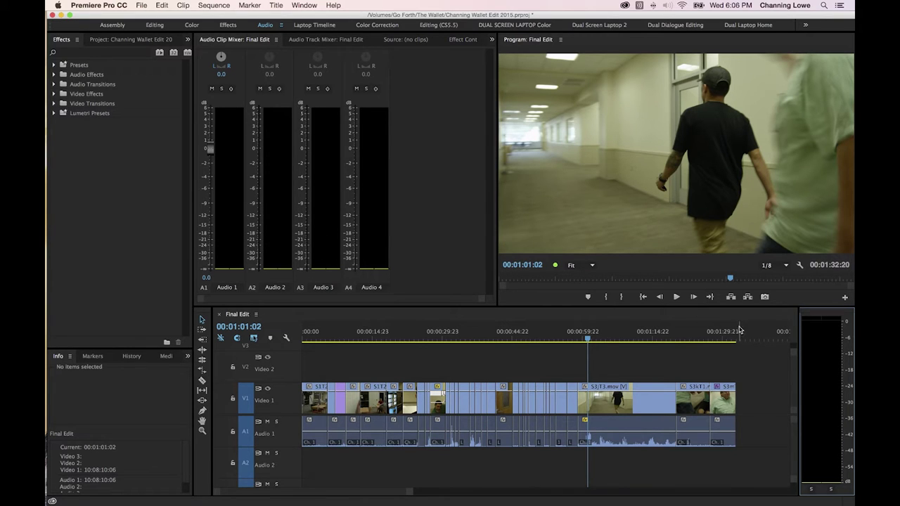
key("space")
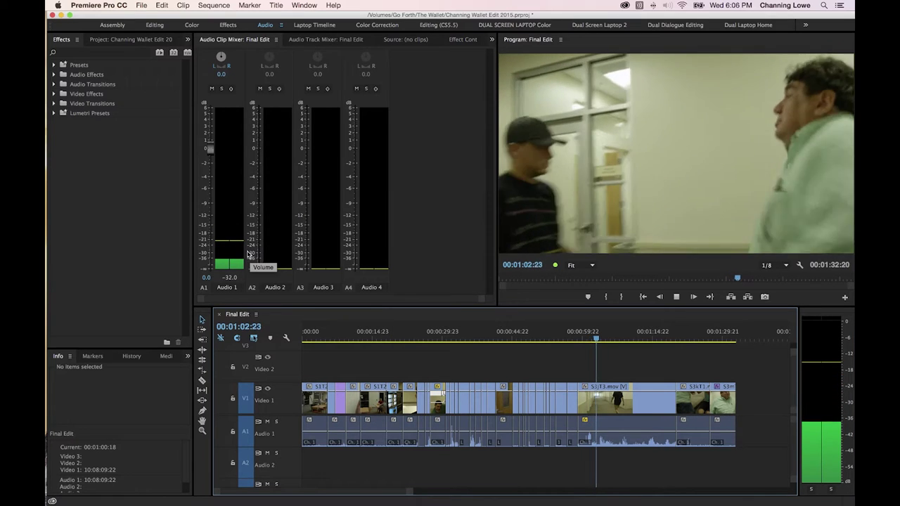
key("space")
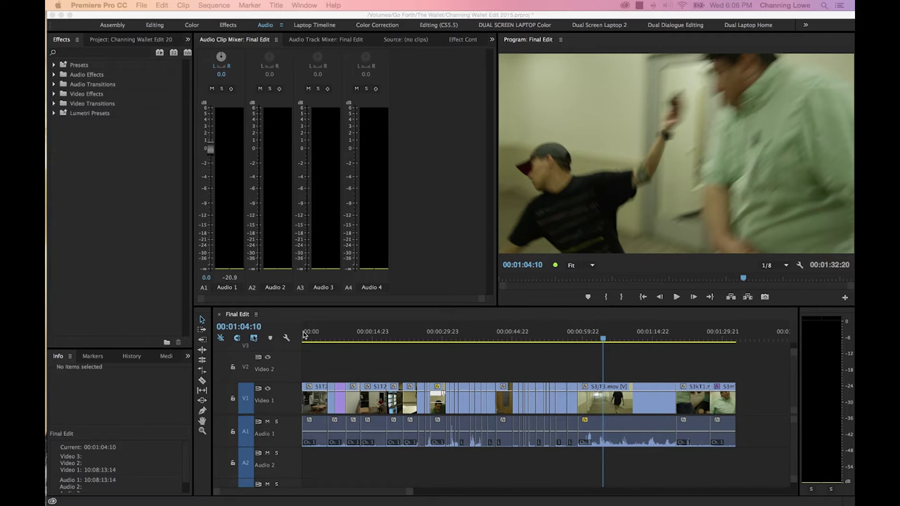
Step: Drag Black Vortex.mp3 from the CHANNING MUSIC bin onto Audio 2 at about 00:00:17
left_click(128, 40)
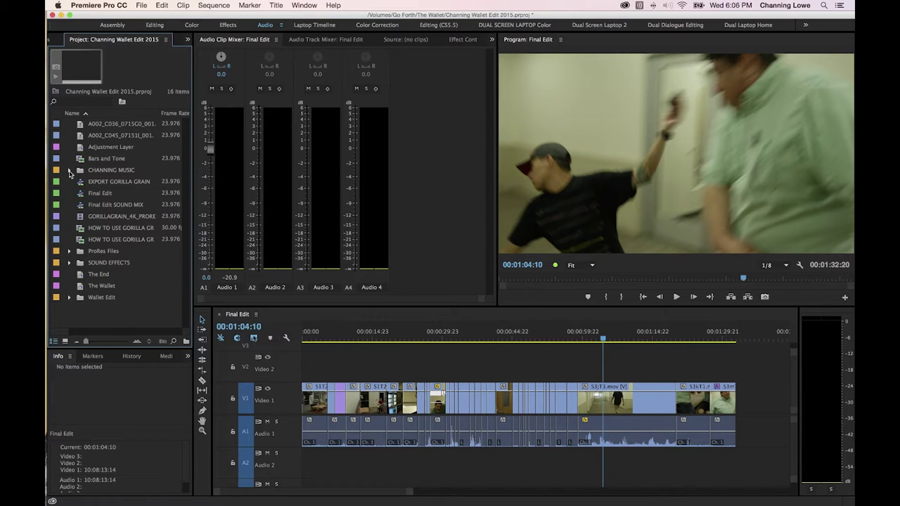
left_click(68, 171)
left_click_drag(90, 185, 361, 460)
left_click_drag(380, 464, 386, 464)
left_click(469, 333)
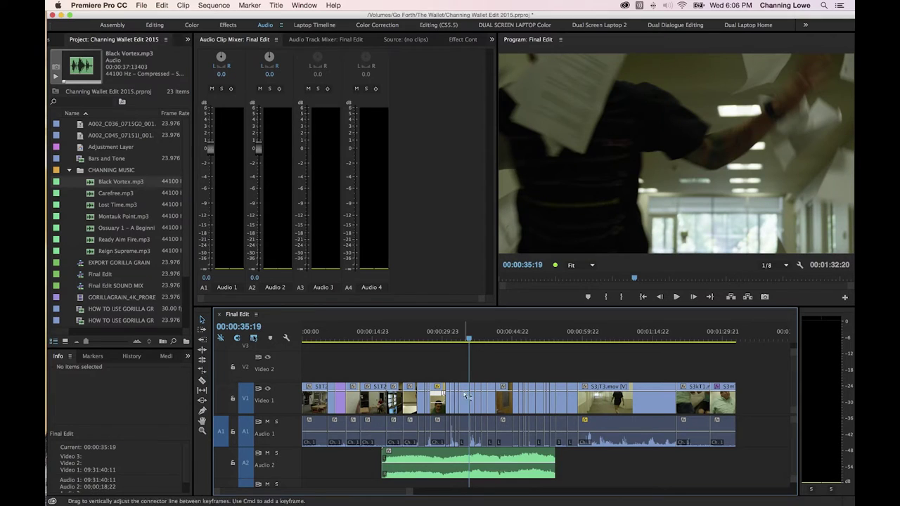
Step: Zoom in to inspect the S3cT2, S3bT3 and S2bT1 clips, then zoom out to the whole Black Vortex clip
key("=")
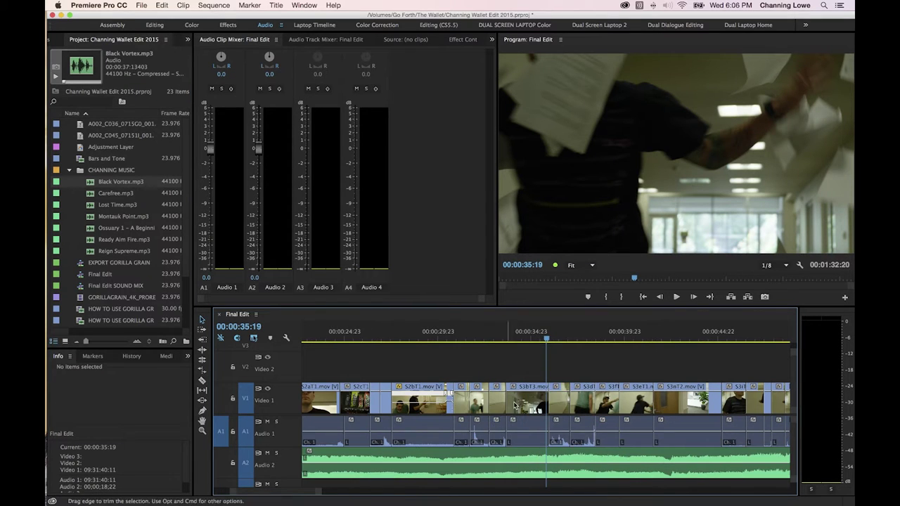
left_click(560, 429)
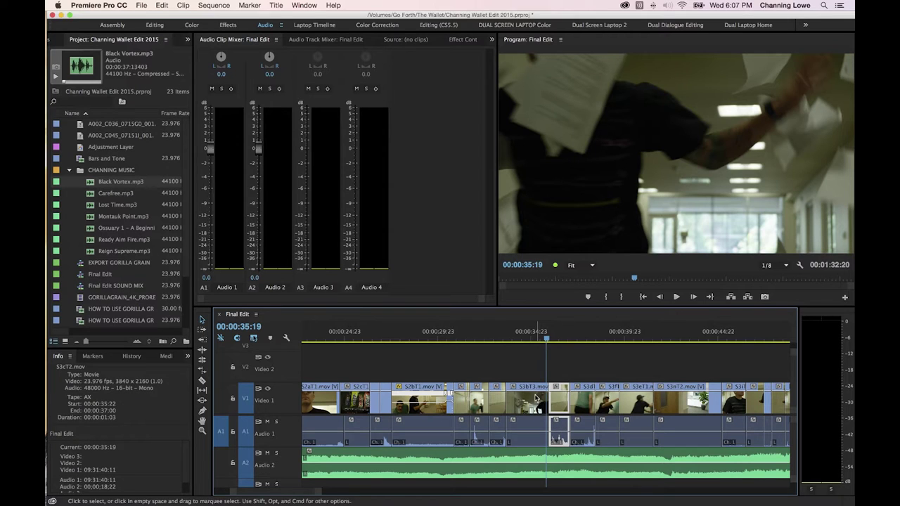
left_click(537, 370)
scroll(541, 394, "right", 1)
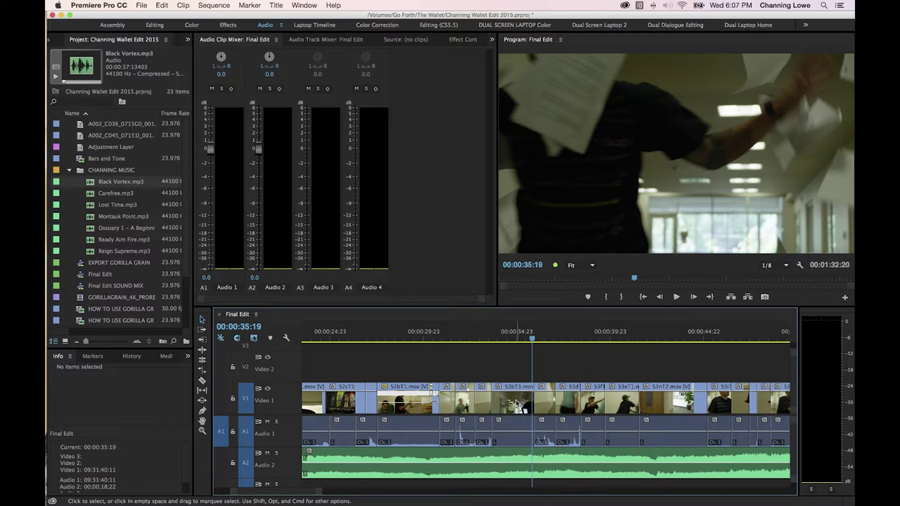
scroll(516, 405, "left", 2)
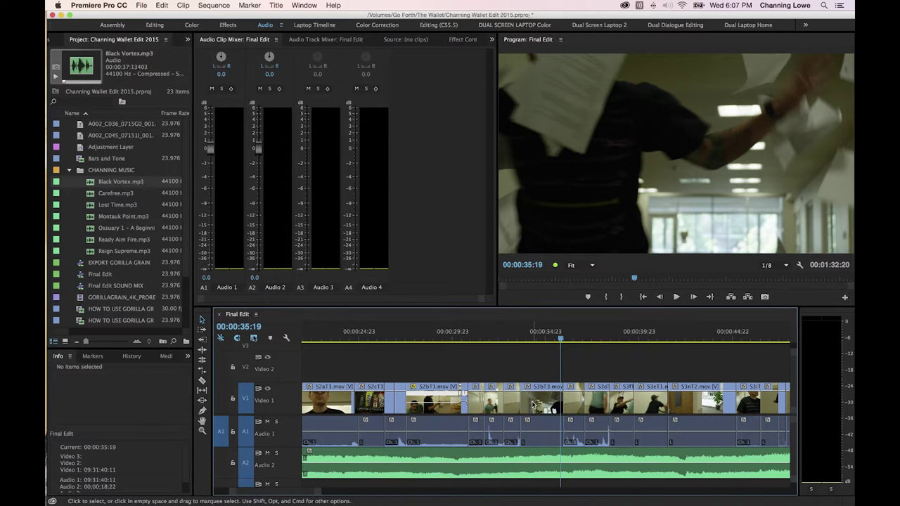
left_click(533, 404)
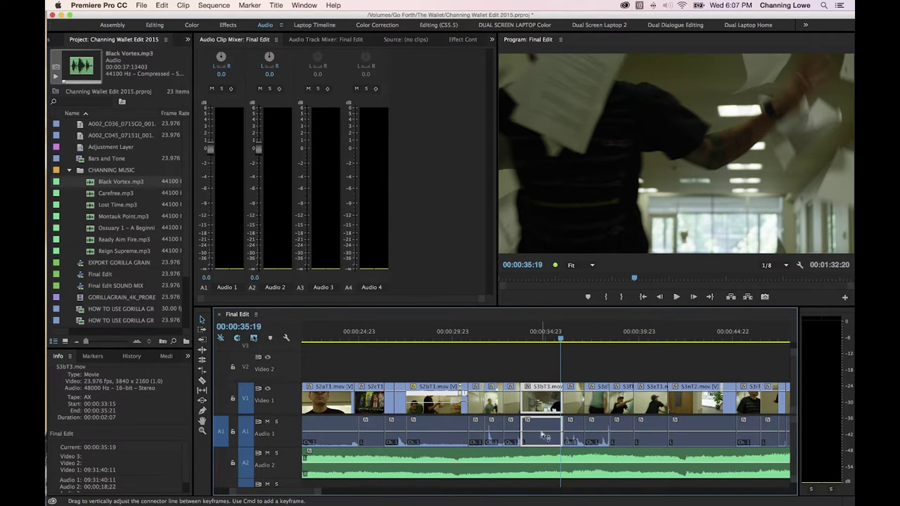
key("super+shift+a")
left_click(446, 407)
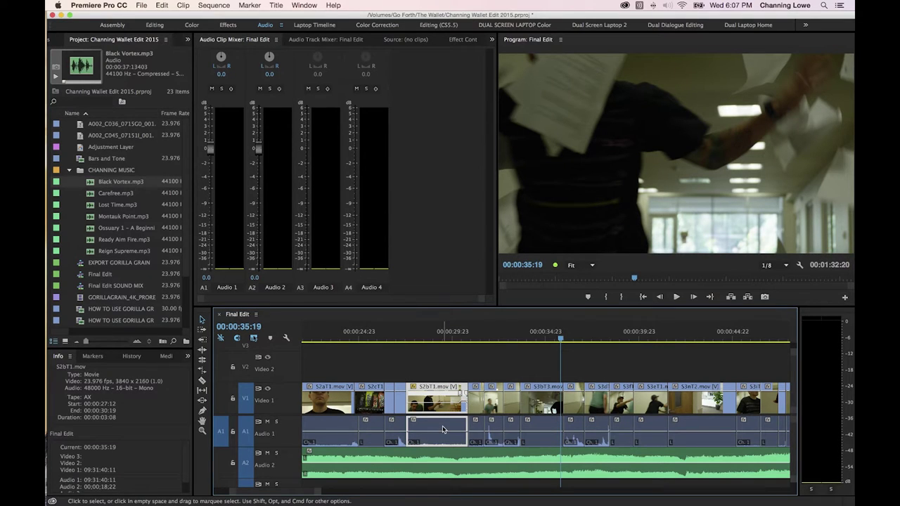
key("super+shift+a")
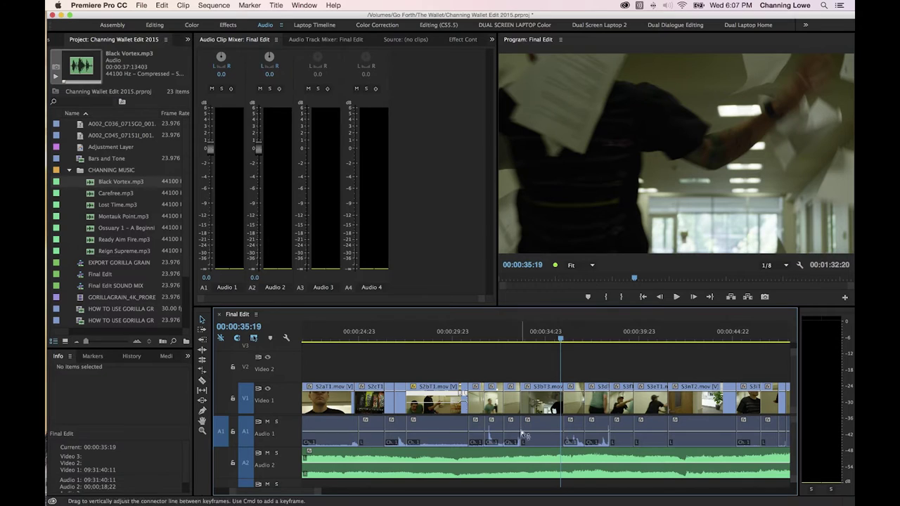
left_click(531, 460)
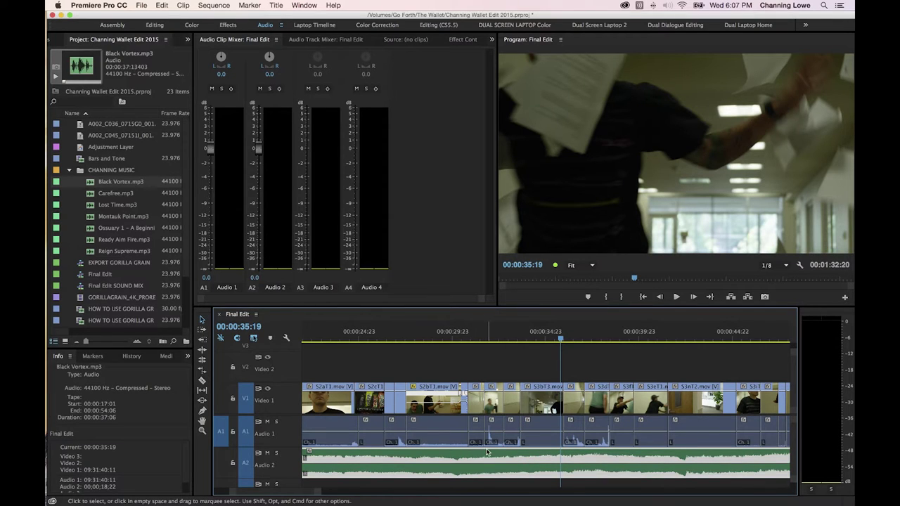
key("minus")
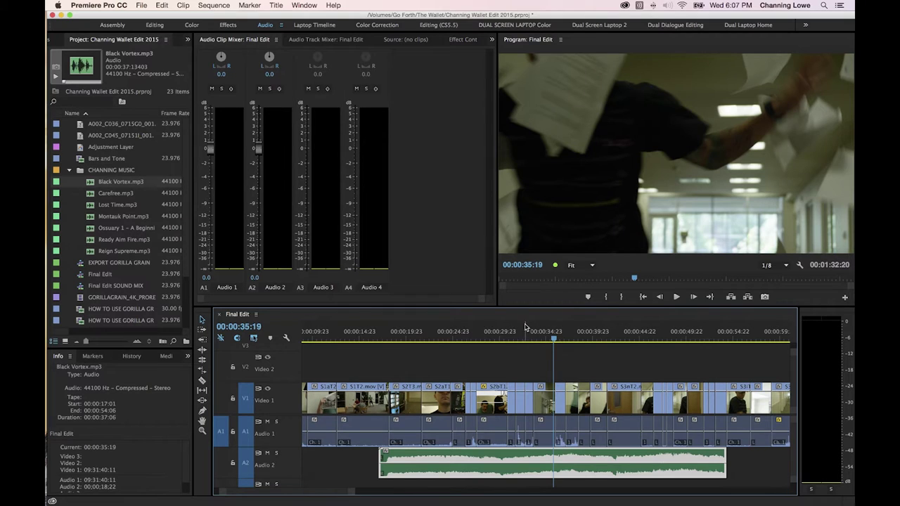
left_click(499, 337)
key("space")
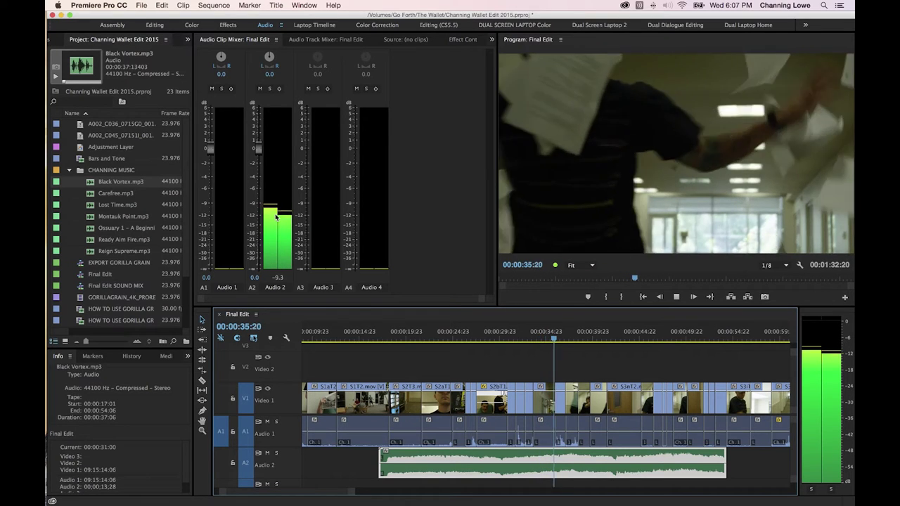
key("space")
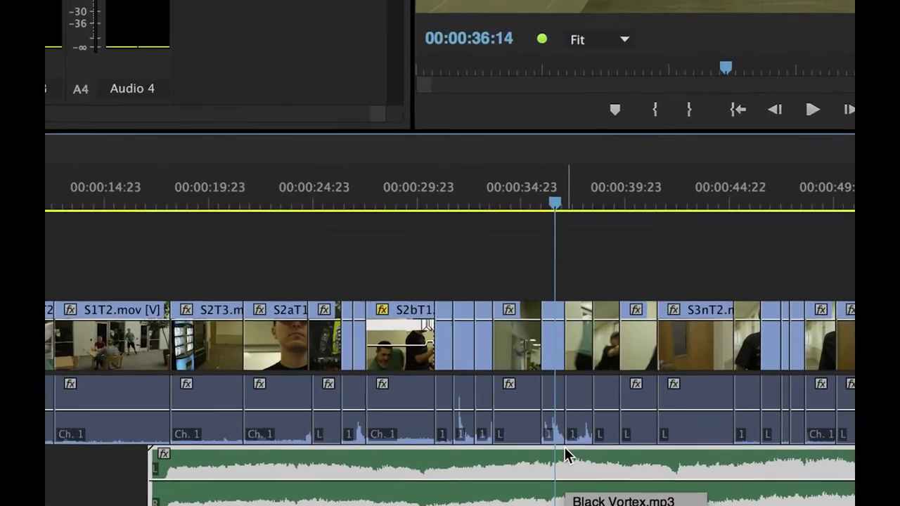
key("=")
key("=")
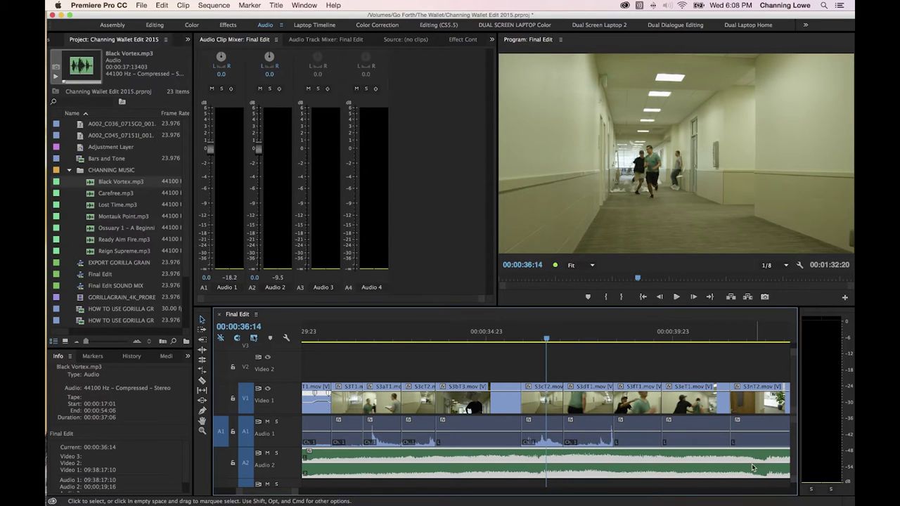
key("space")
key("space")
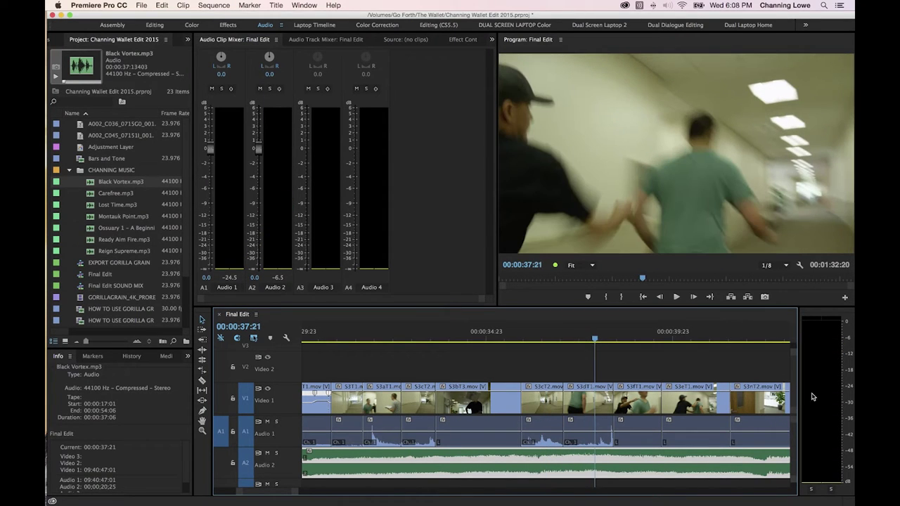
key("space")
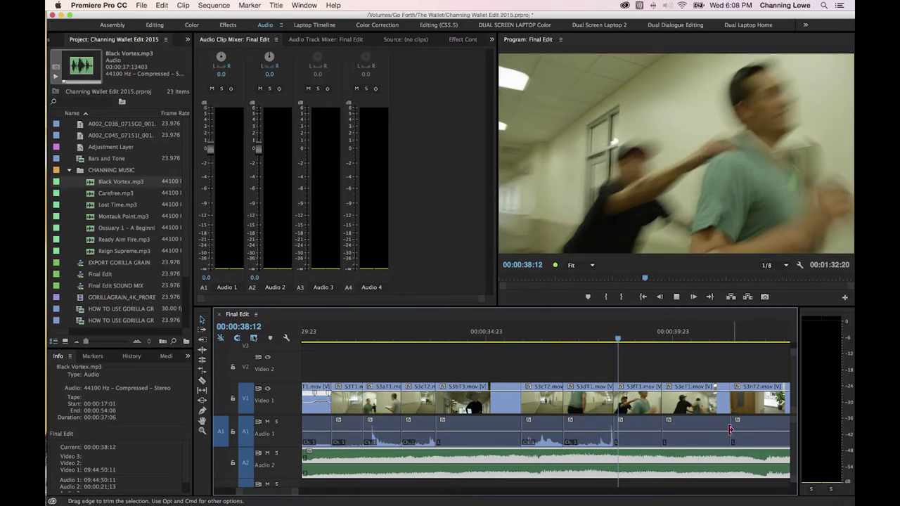
key("space")
key("space")
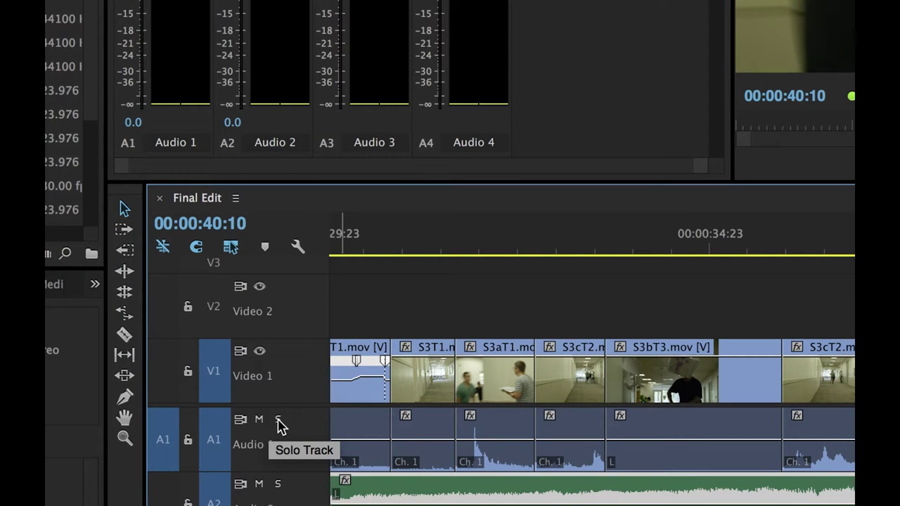
left_click(279, 425)
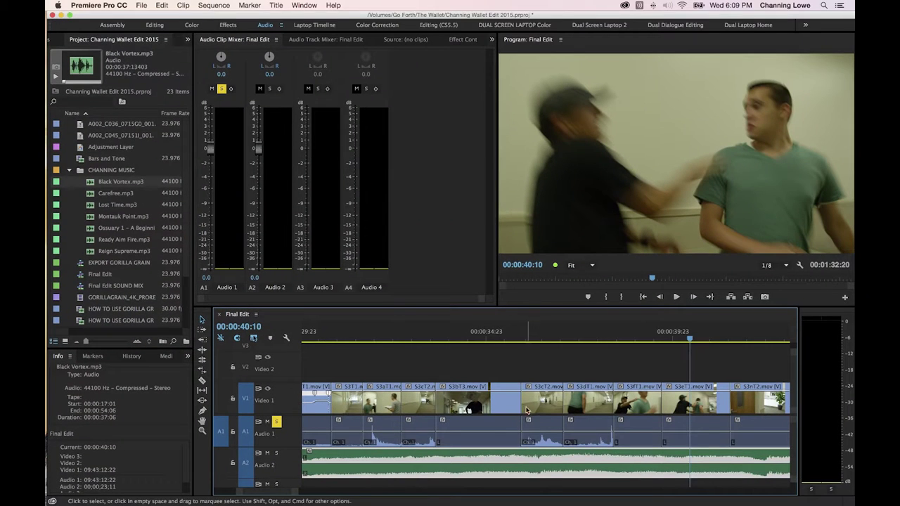
left_click(545, 331)
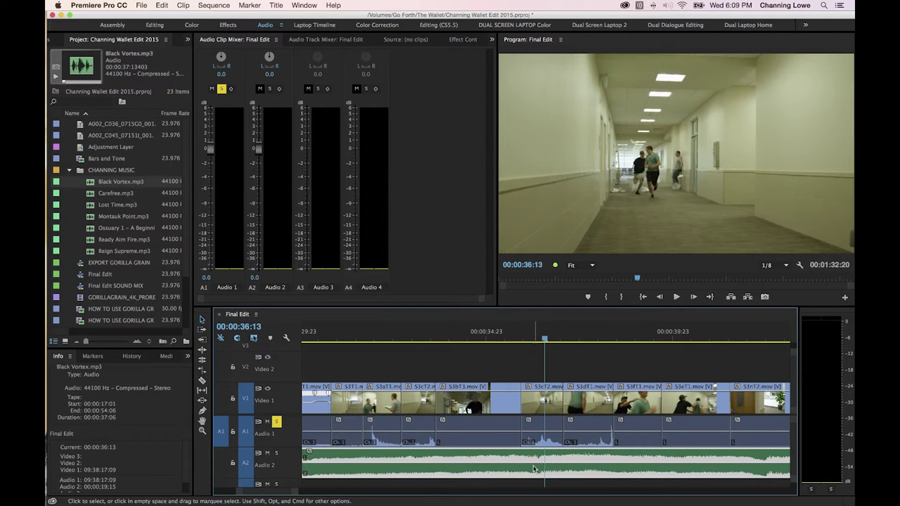
key("space")
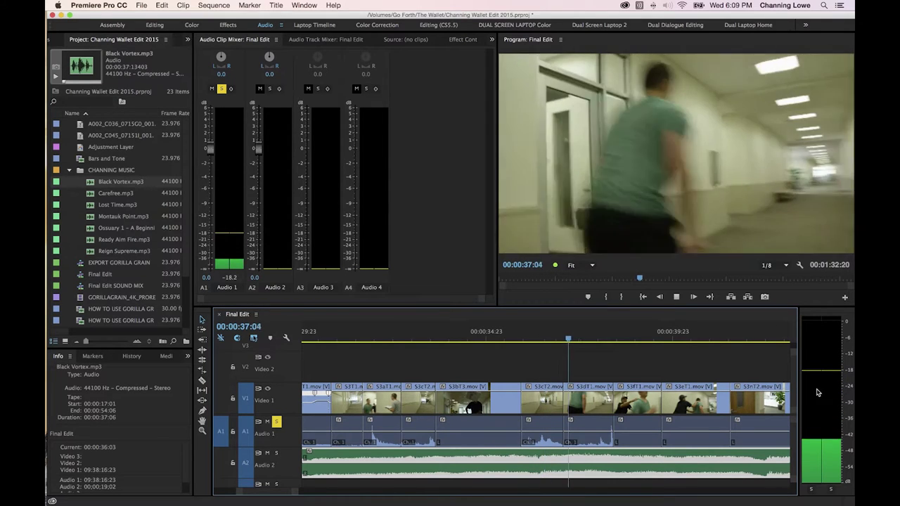
left_click(532, 332)
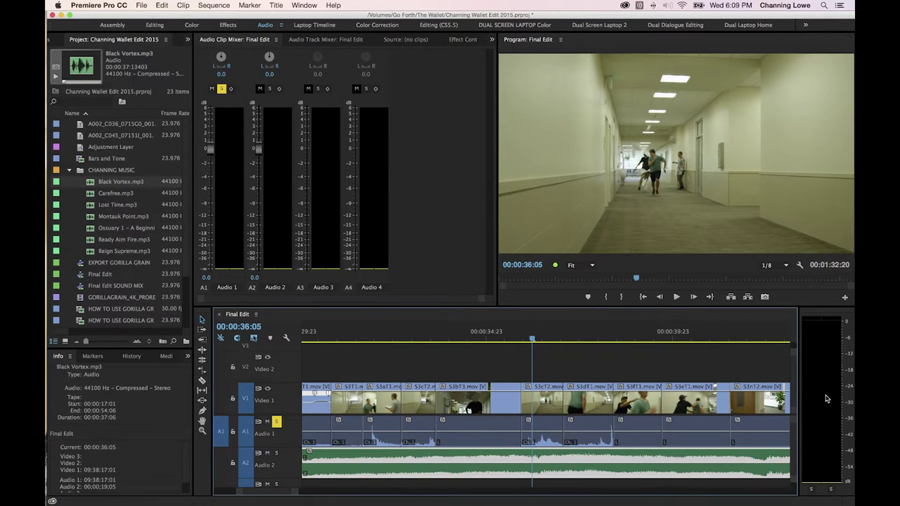
key("space")
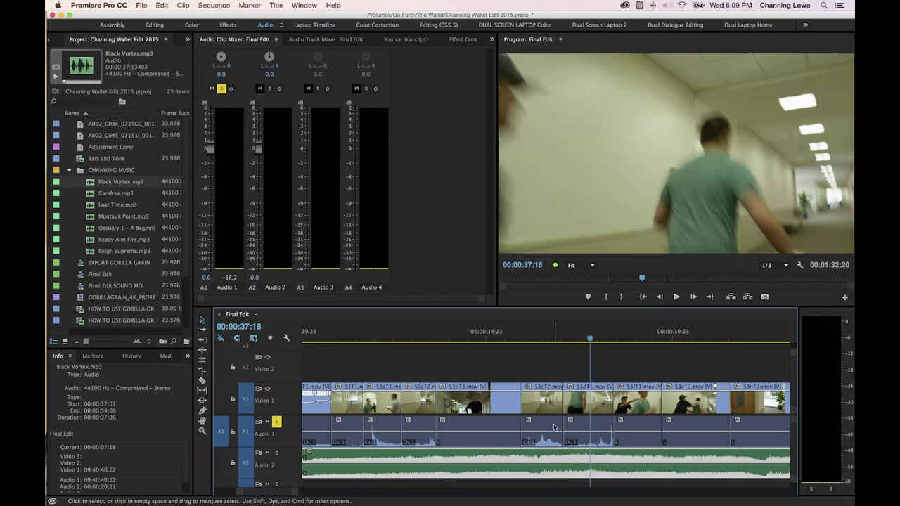
left_click(276, 453)
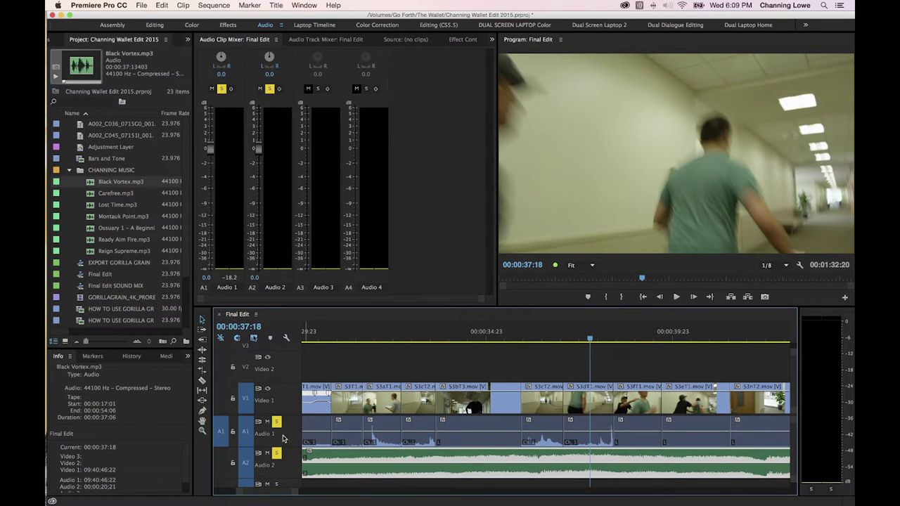
left_click(277, 425)
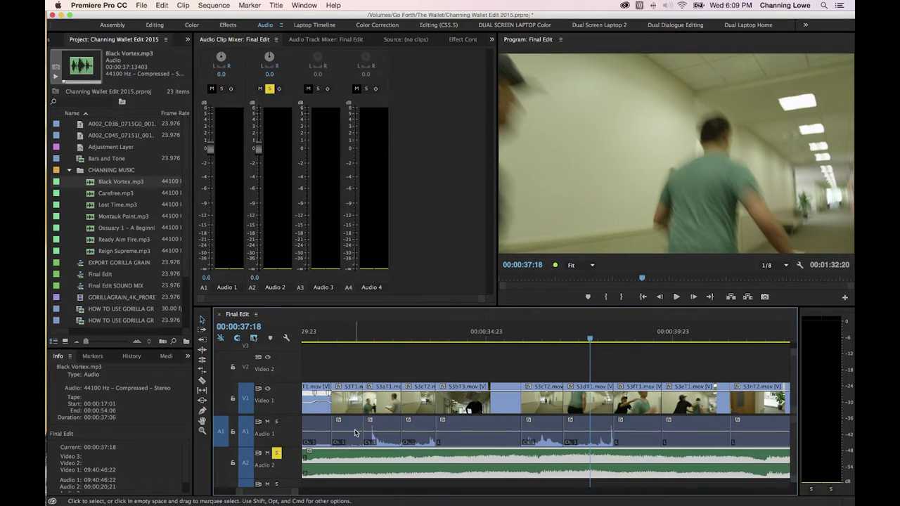
key("space")
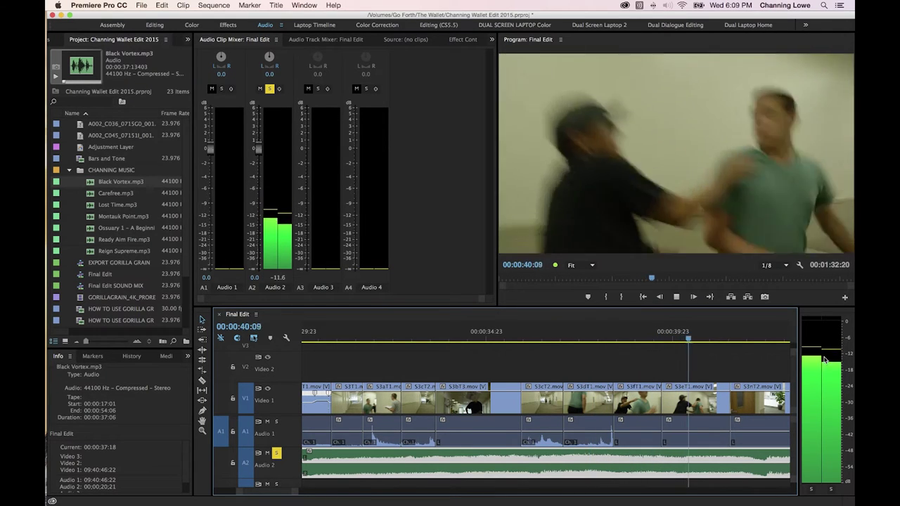
key("space")
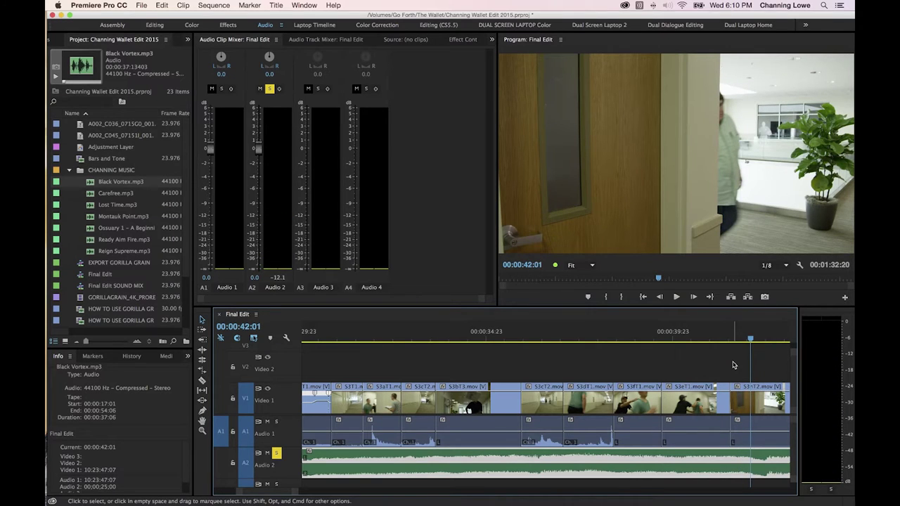
left_click(708, 383)
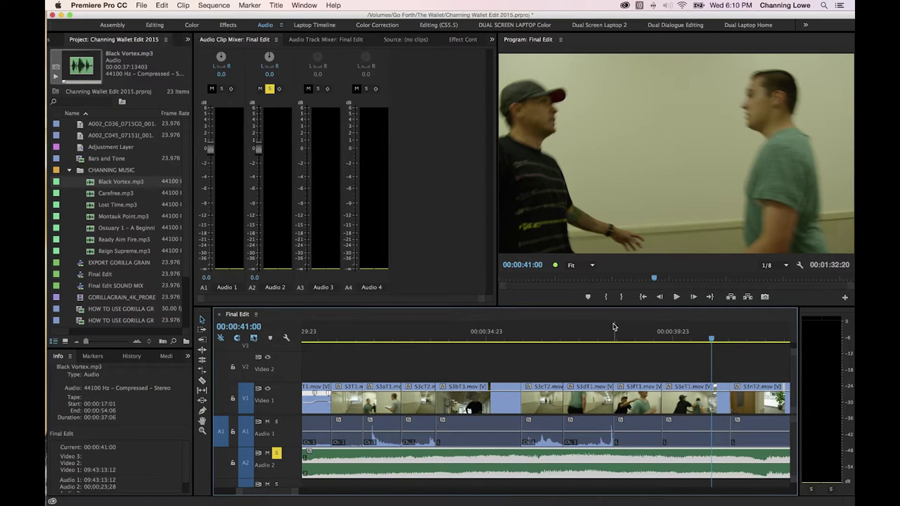
left_click(404, 338)
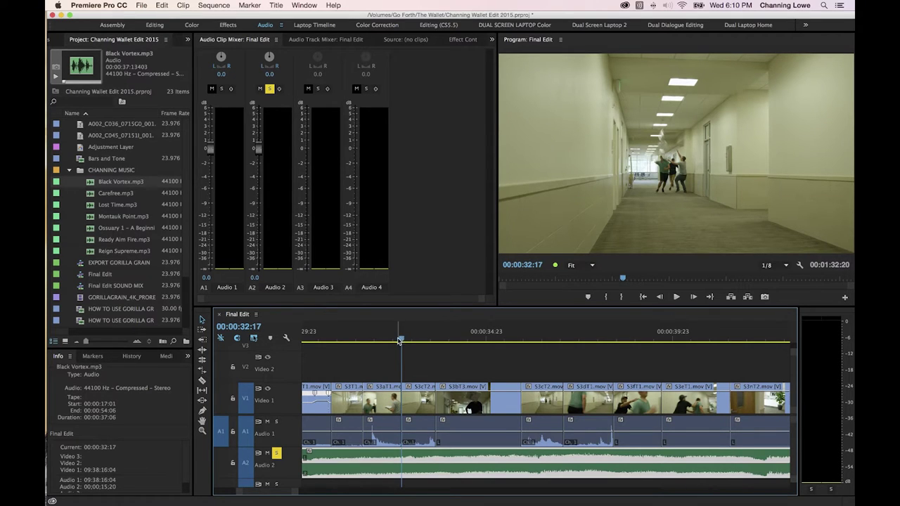
left_click(276, 453)
left_click(369, 336)
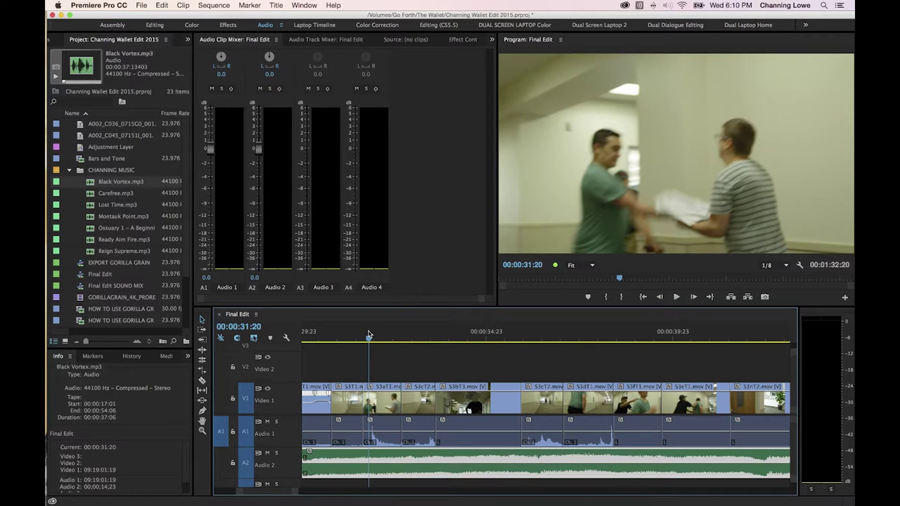
key("minus")
left_click(413, 339)
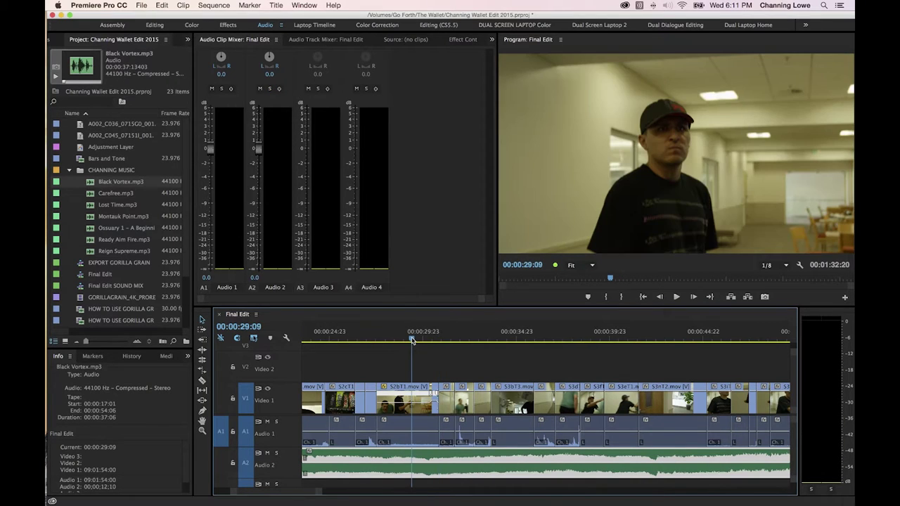
key("Home")
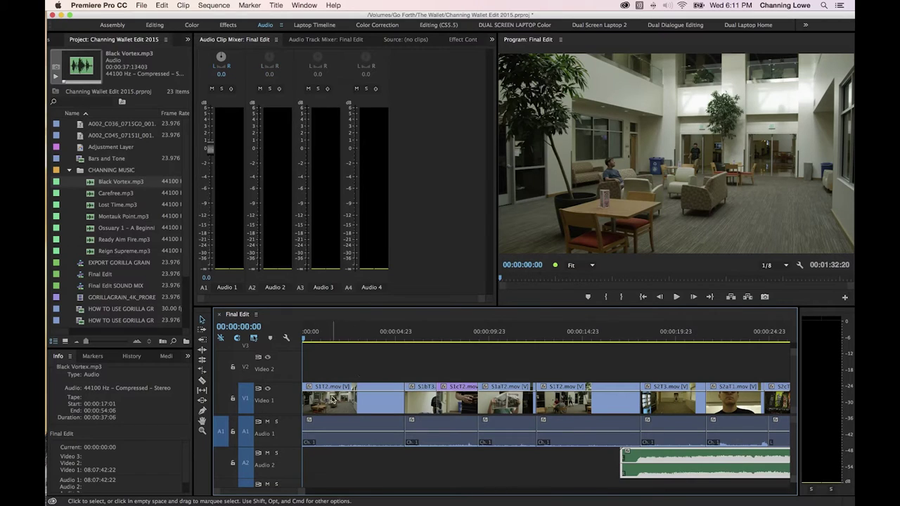
key("space")
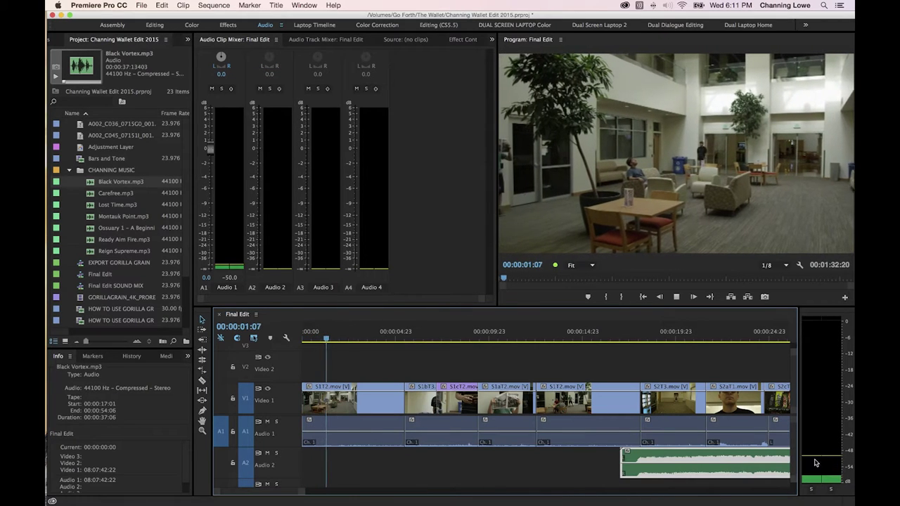
left_click_drag(323, 340, 301, 339)
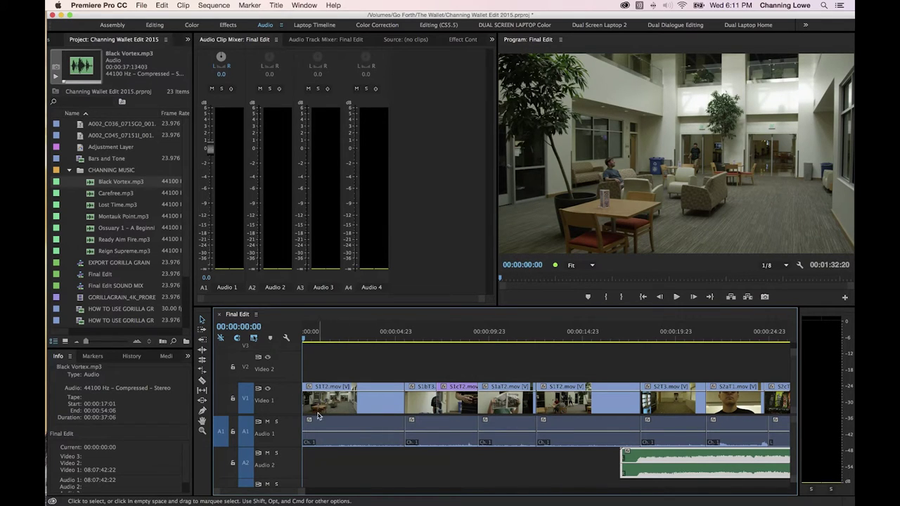
left_click_drag(310, 341, 379, 348)
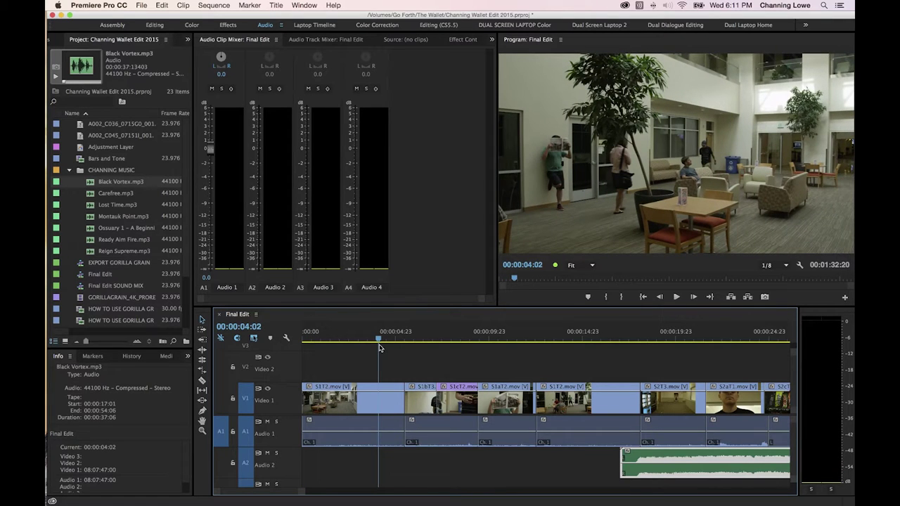
key("Home")
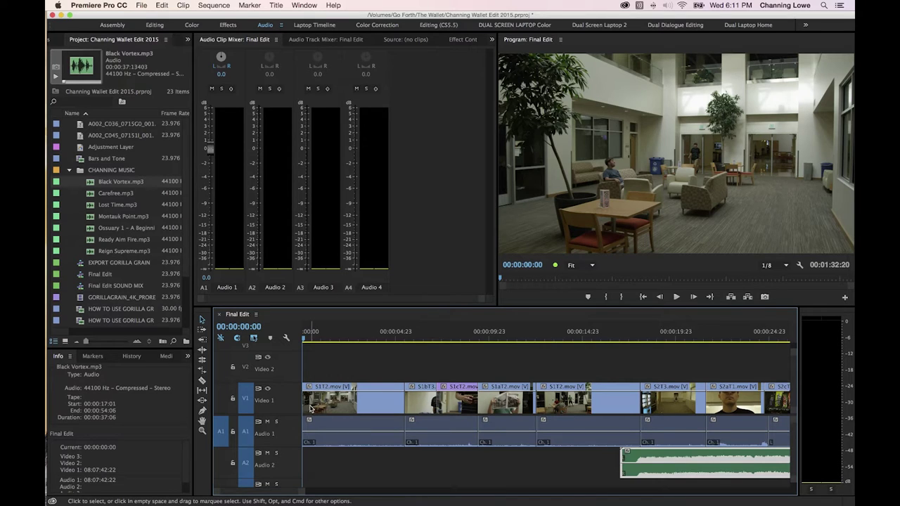
left_click(325, 377)
key("super+d")
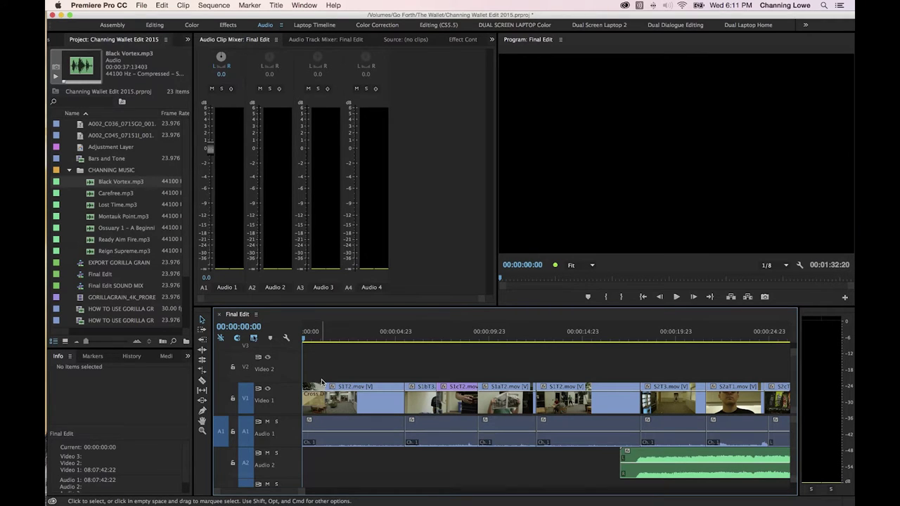
Step: Undo the video cross dissolve, then test and delete a Constant Power crossfade at the Audio 1 start
key("super+z")
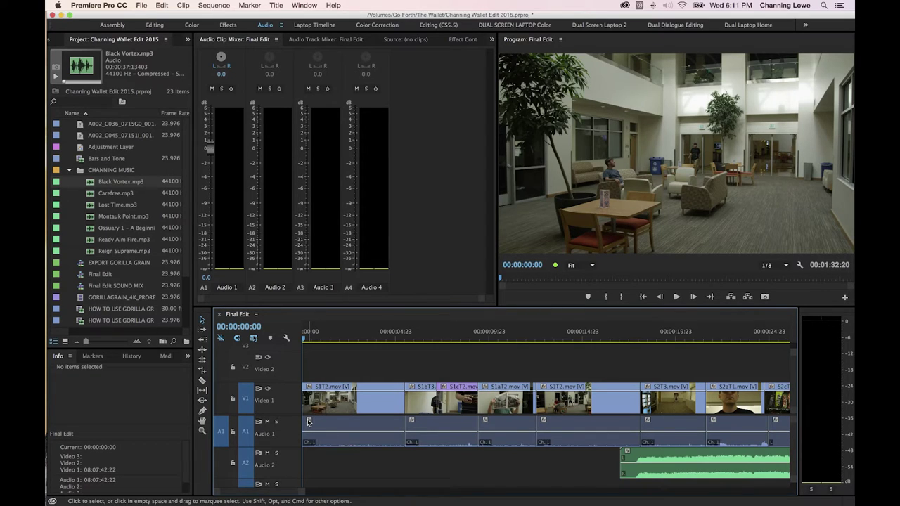
key("super+shift+d")
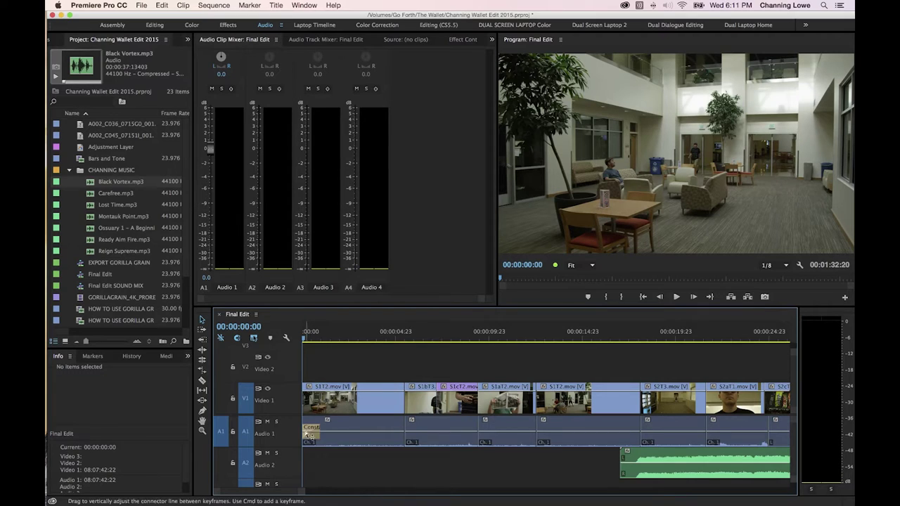
key("=")
key("=")
key("=")
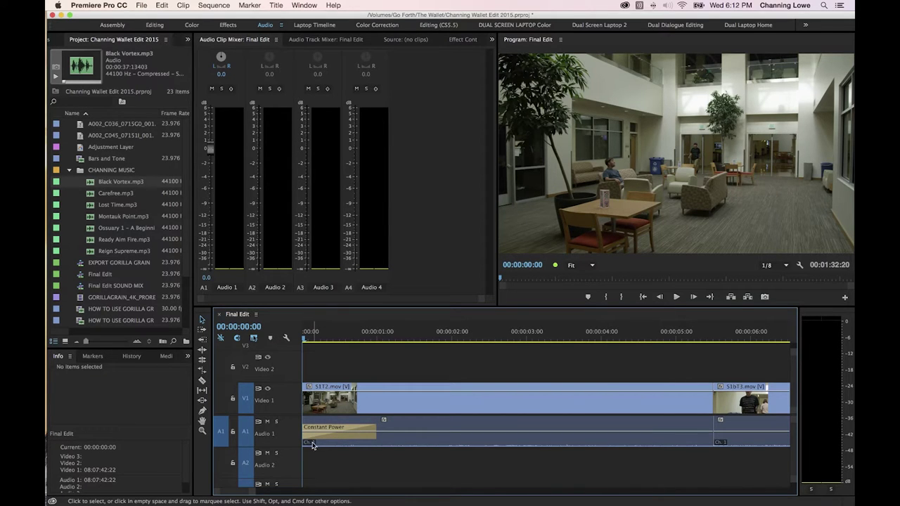
key("space")
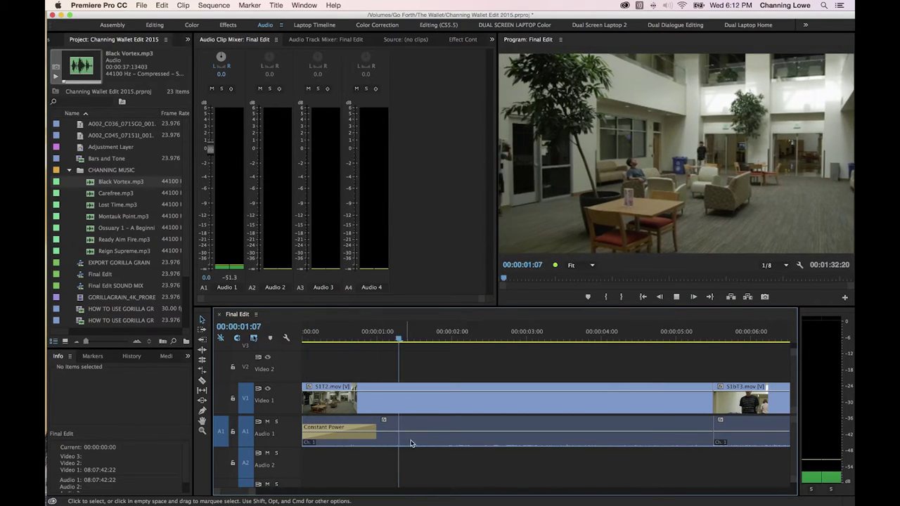
left_click(338, 429)
key("Delete")
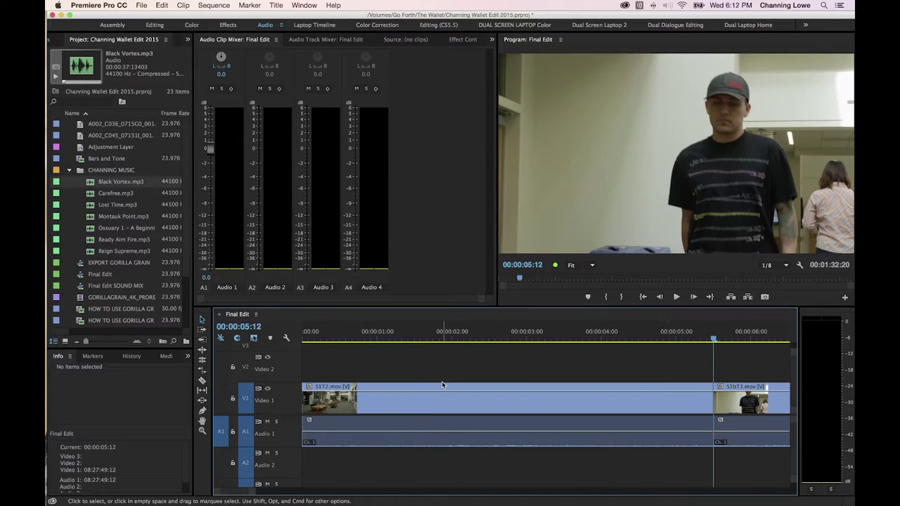
key("minus")
key("minus")
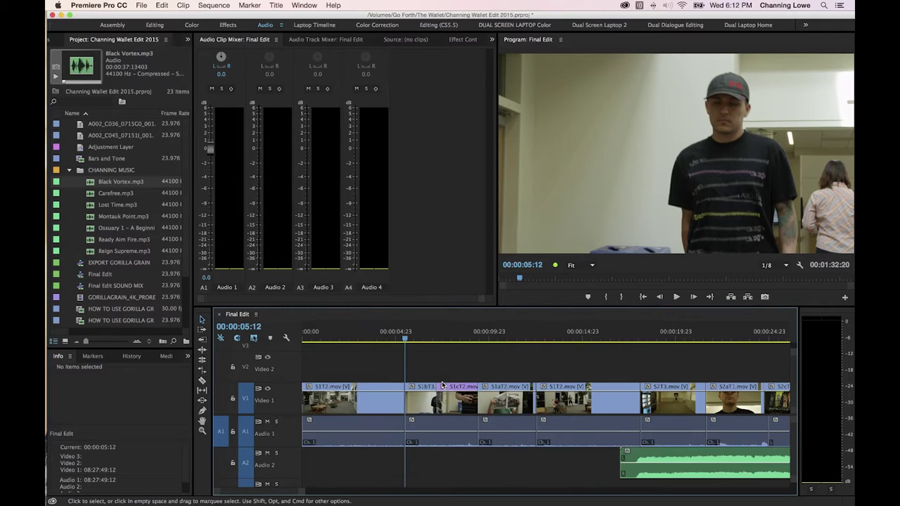
Step: Apply the default Constant Power crossfade at the Audio 1 cut at 00:00:12:13
key("Home")
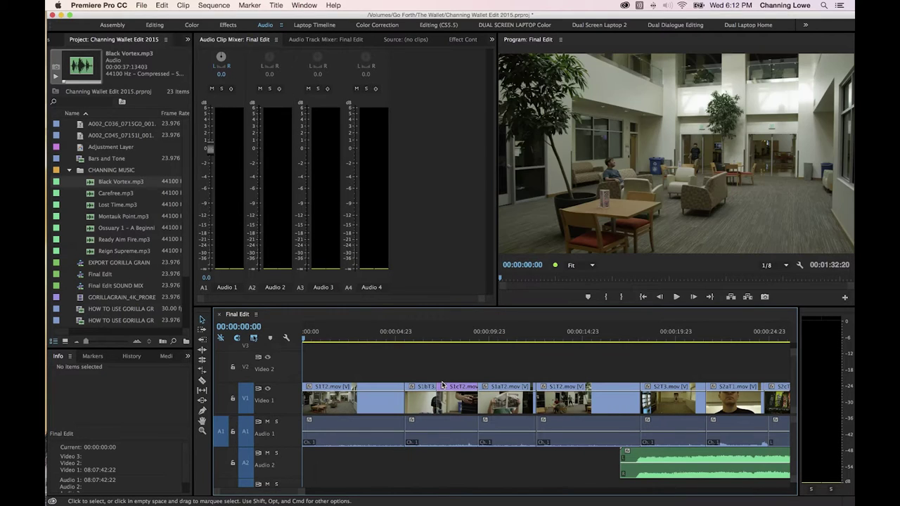
key("Down")
key("Down")
key("Down")
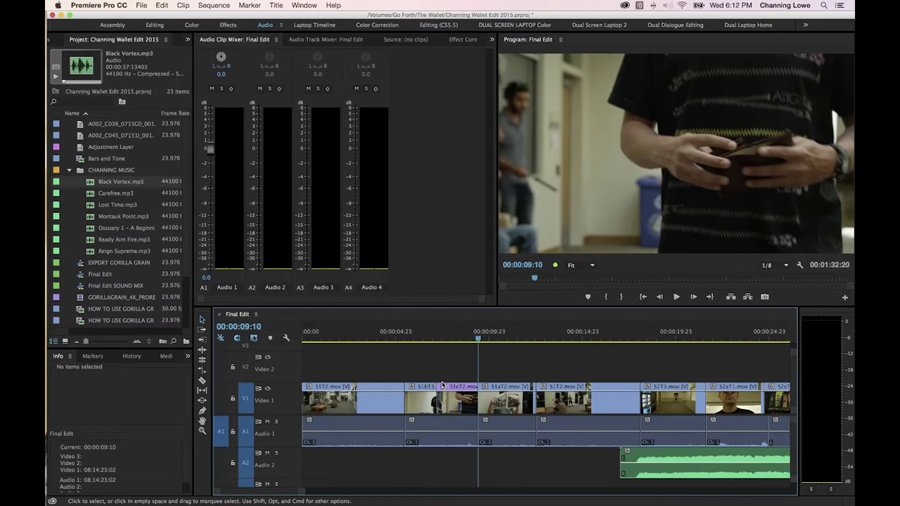
key("Down")
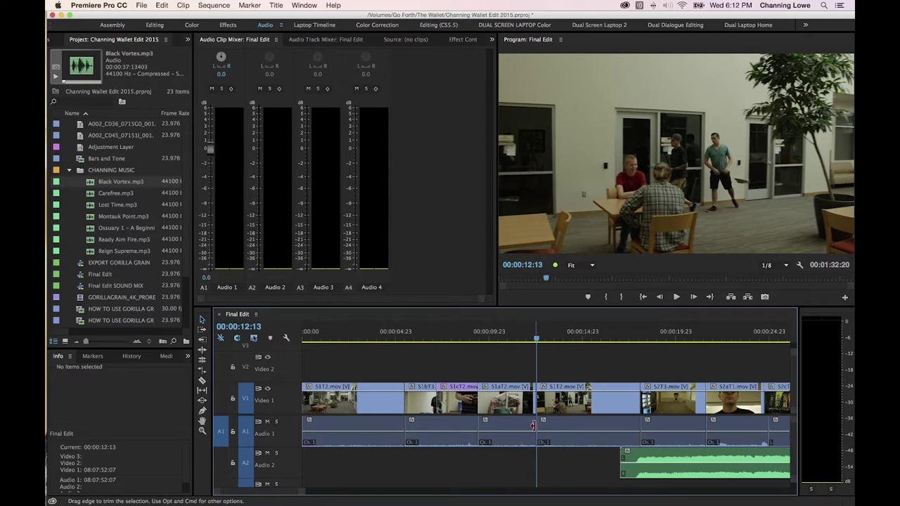
key("super")
key("super+shift+d")
key("=")
key("=")
key("=")
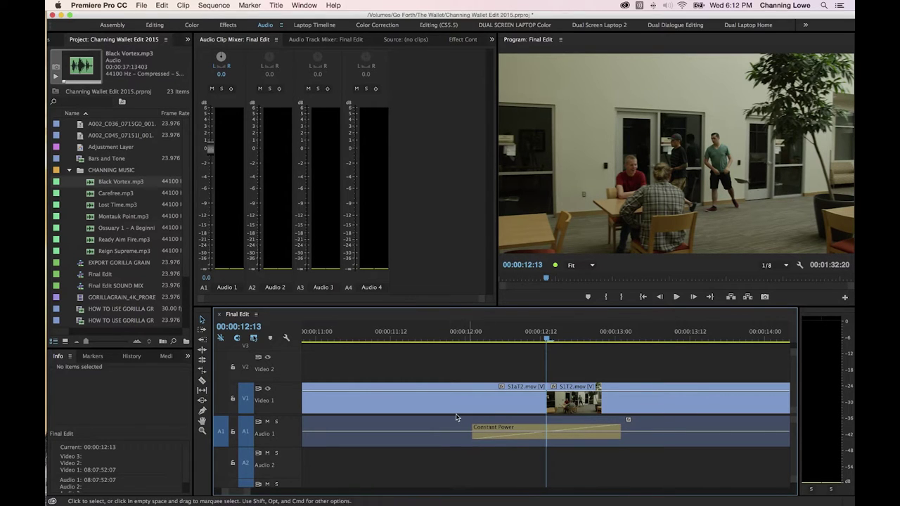
Step: Review the crossfade at different zoom levels and park the playhead at 00:00:22:15
key("backslash")
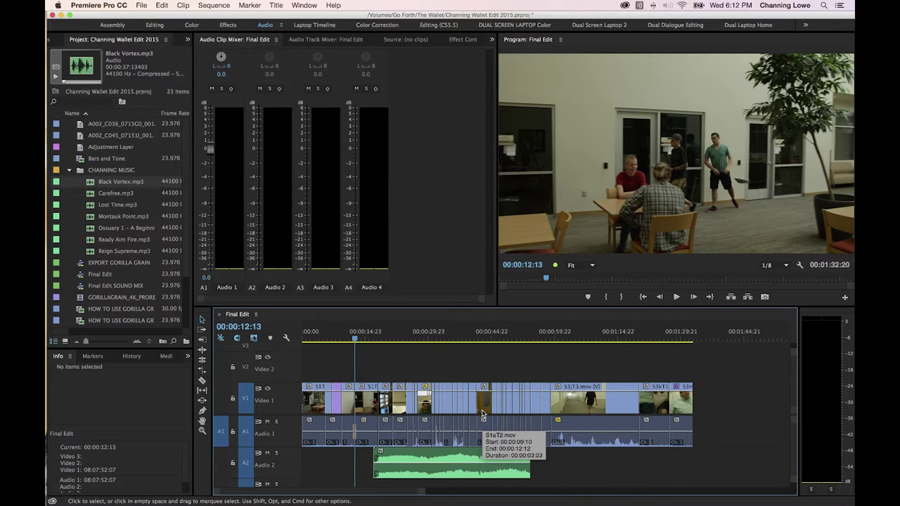
key("backslash")
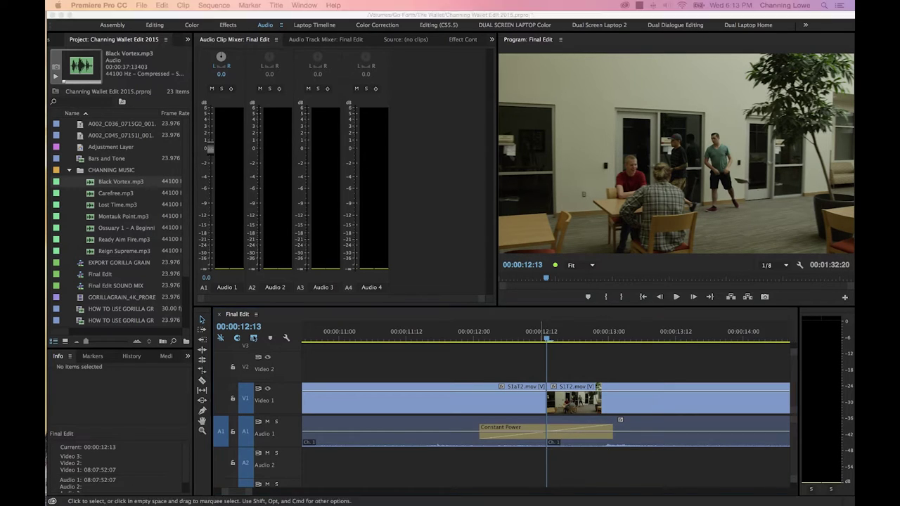
left_click(549, 329)
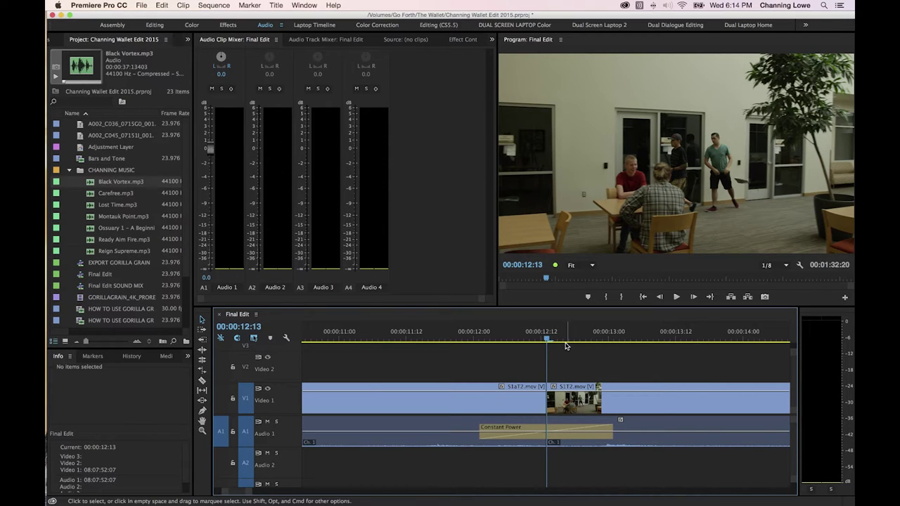
key("backslash")
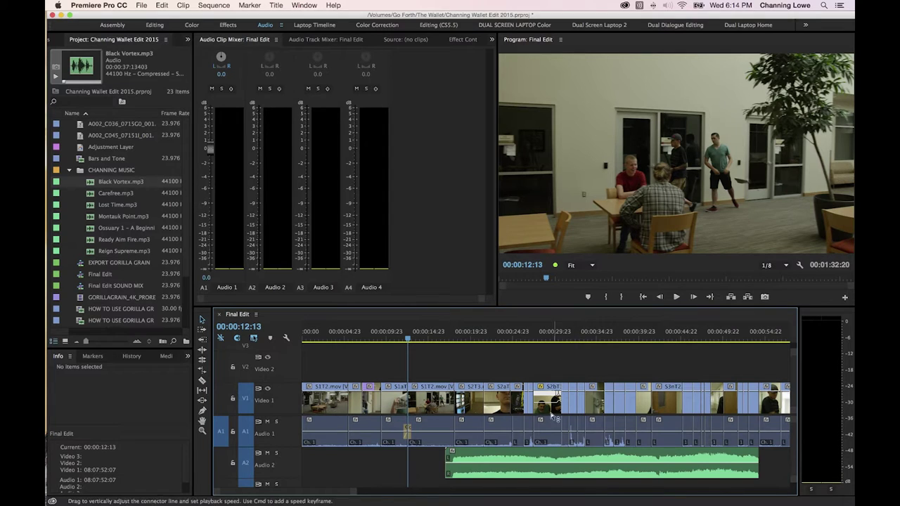
left_click(490, 341)
left_click_drag(490, 341, 493, 341)
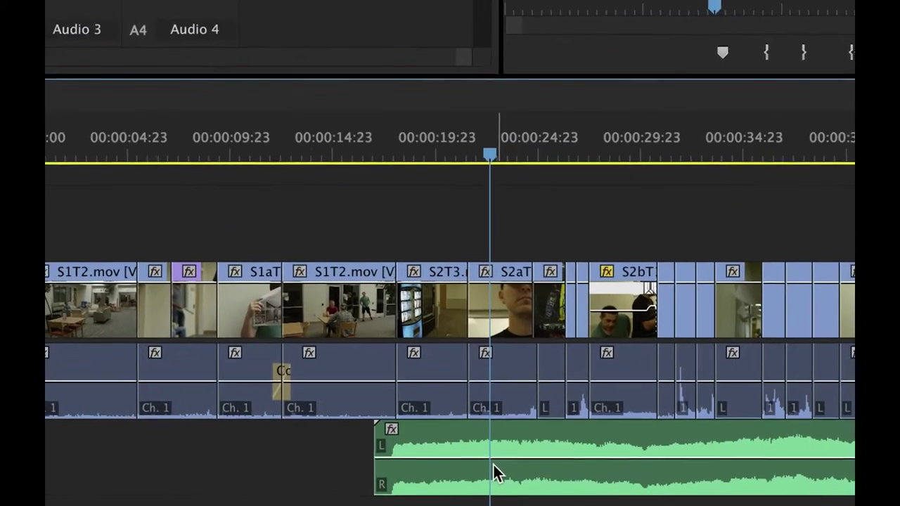
Step: Lower the Black Vortex clip's volume and add keyframes forming a mid-clip dip that rises back up
left_click(504, 470)
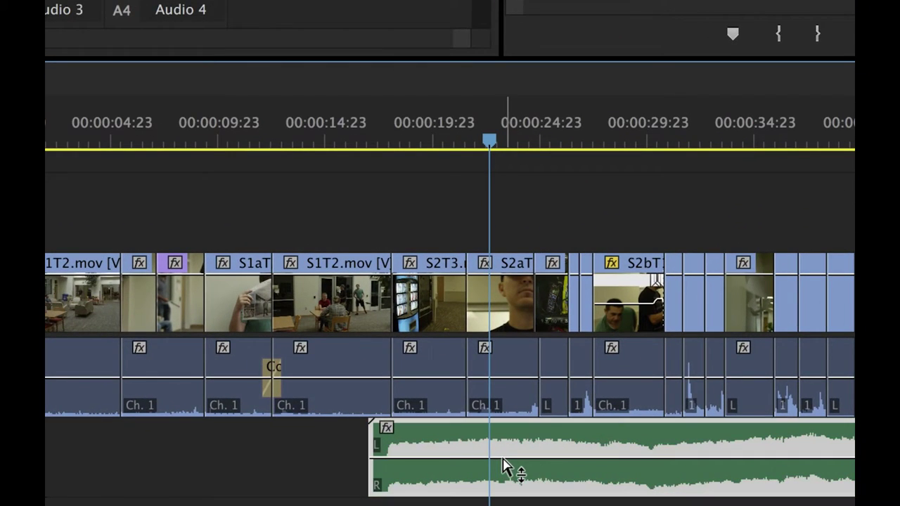
key("bracketleft")
key("bracketleft")
key("bracketleft")
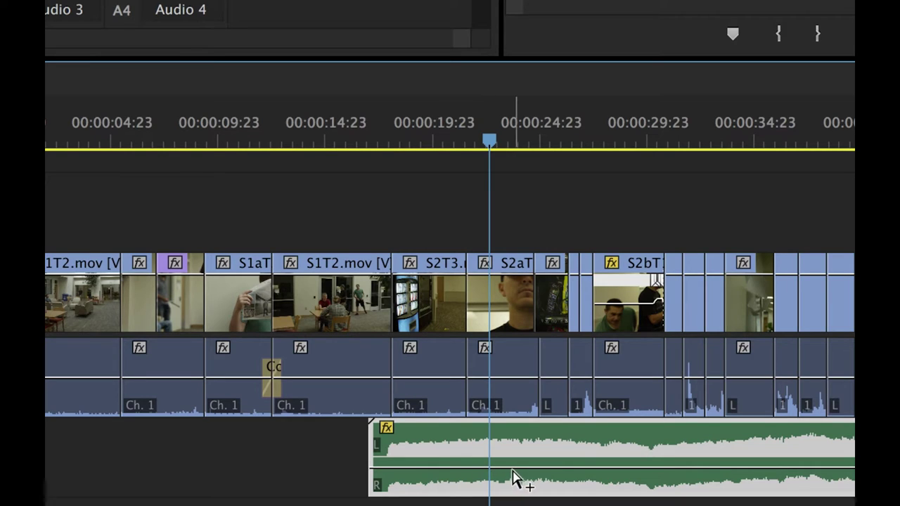
left_click(576, 469, "ctrl")
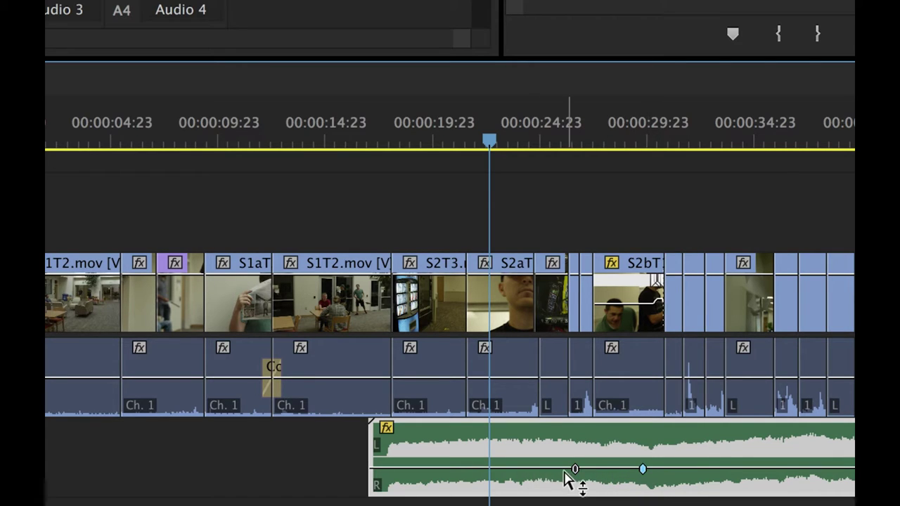
left_click_drag(643, 469, 646, 483)
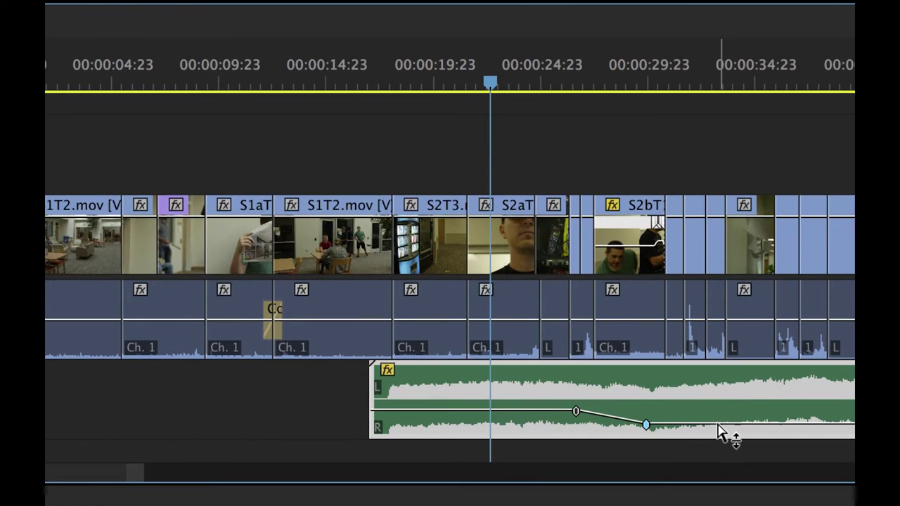
left_click(724, 425)
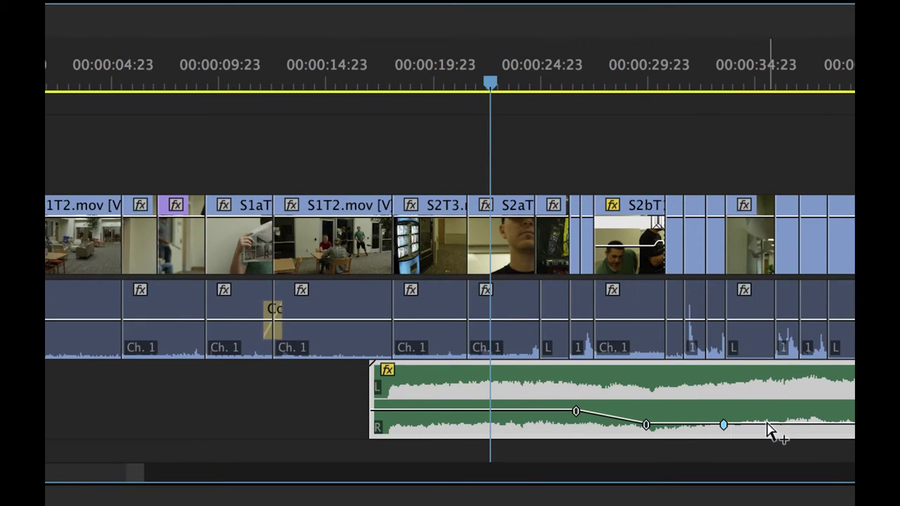
left_click_drag(807, 425, 802, 406)
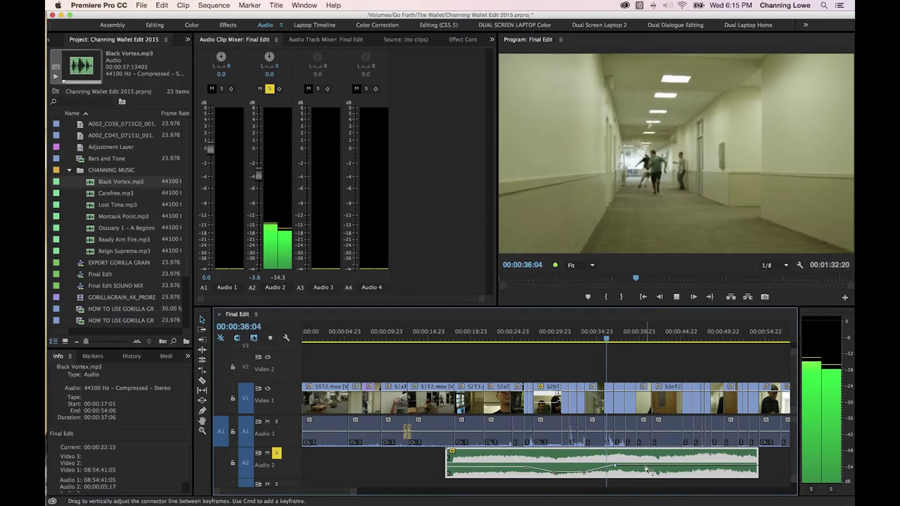
Step: Stop playback and raise the music level around the duck to about 3 dB
key("space")
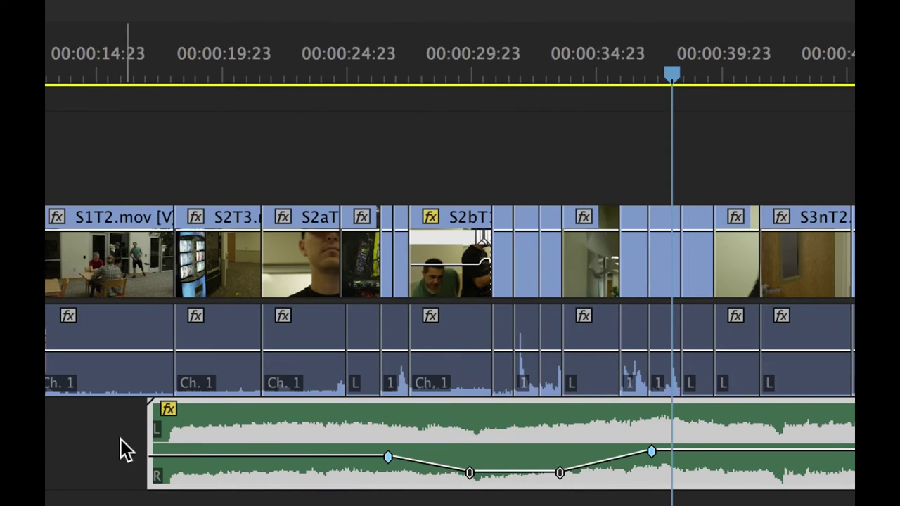
left_click(388, 458)
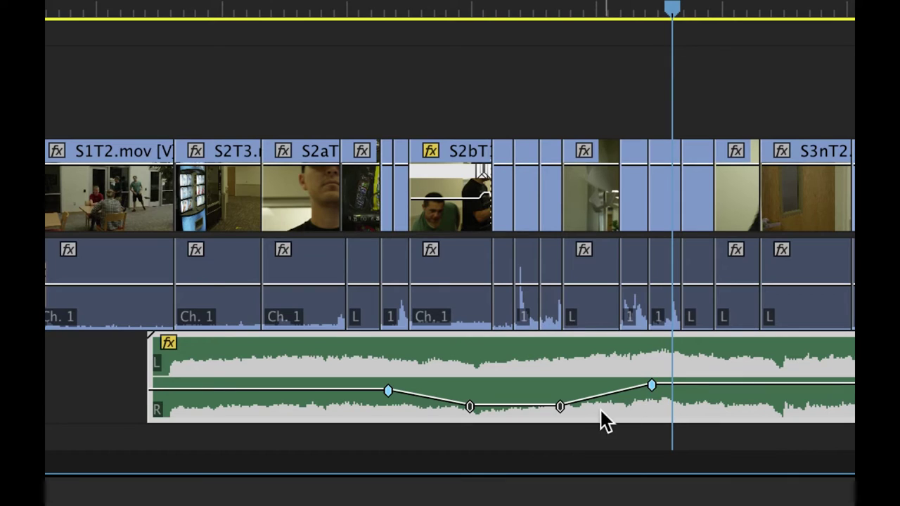
left_click_drag(653, 391, 649, 369)
Step: Lift both dip keyframes to about -4.81 dB and take Audio 2 out of solo
left_click(559, 407)
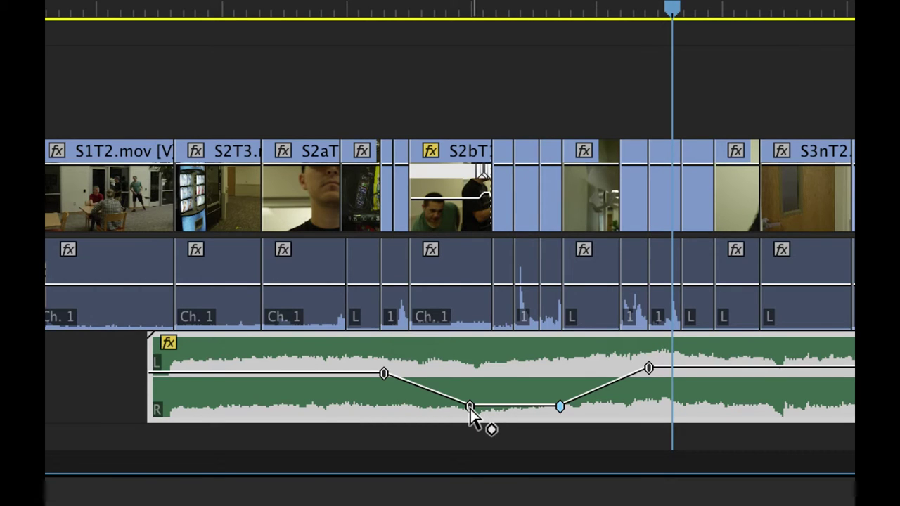
left_click(470, 406, "shift")
left_click_drag(548, 419, 570, 406)
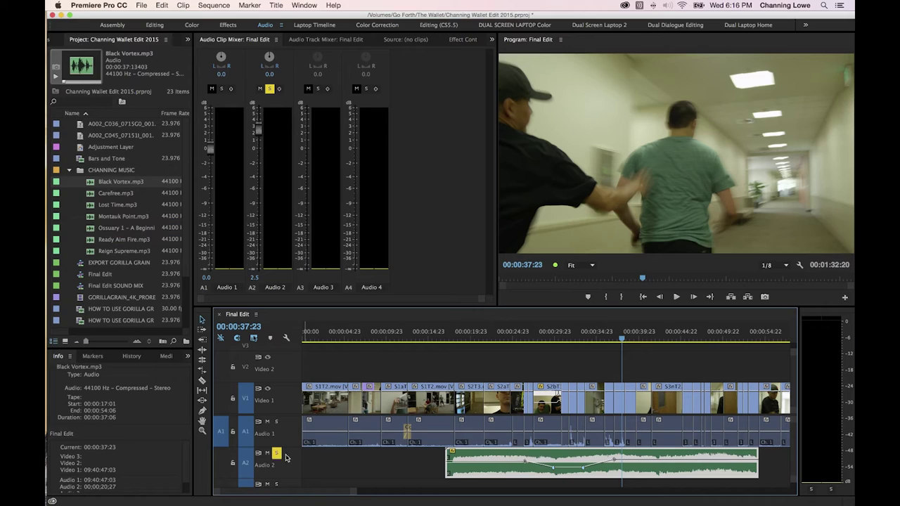
left_click(277, 453)
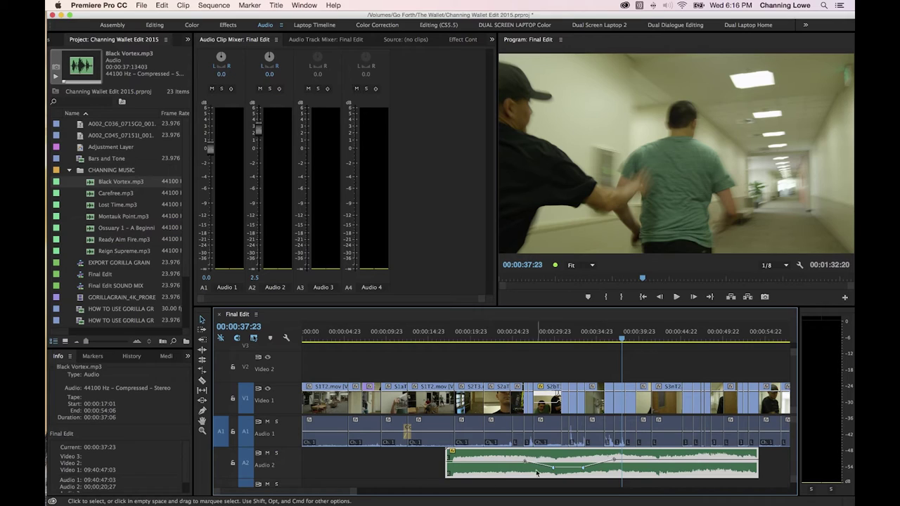
left_click(540, 462)
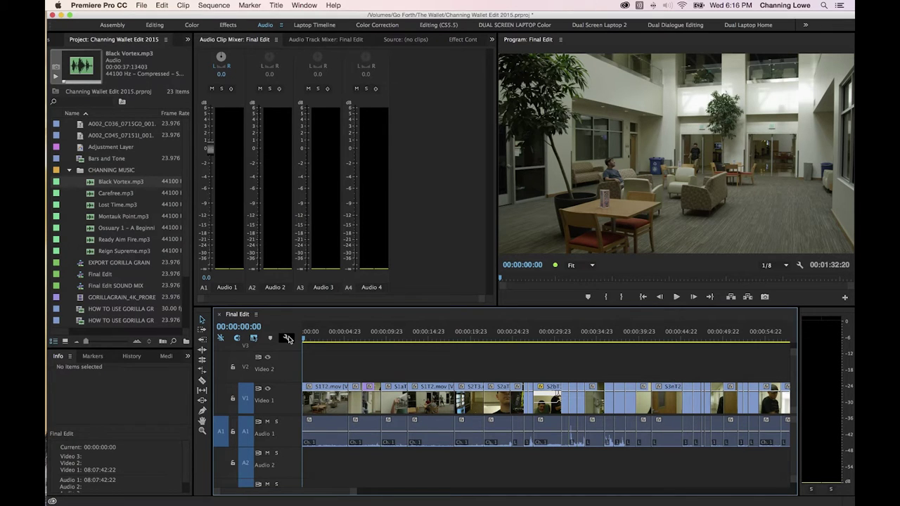
Step: Preview the opening and marquee-select the first six linked dialogue clips
key("=")
key("space")
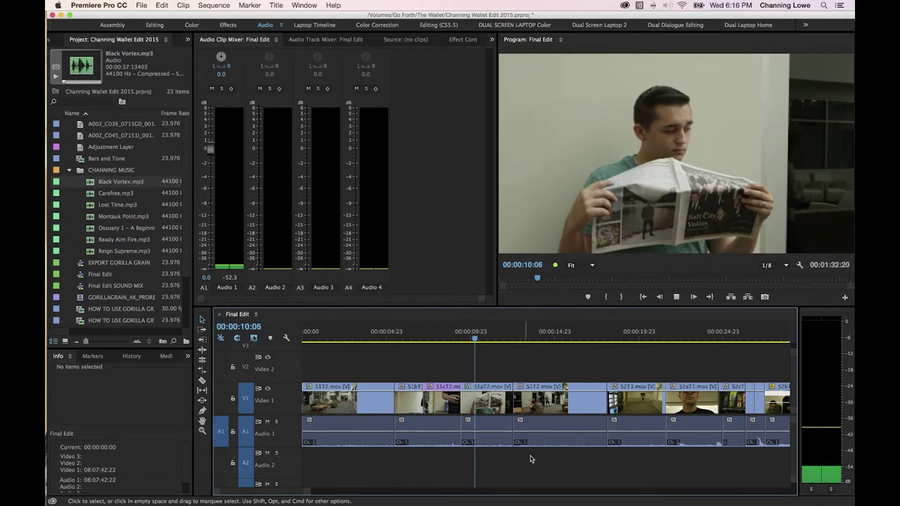
key("space")
key("minus")
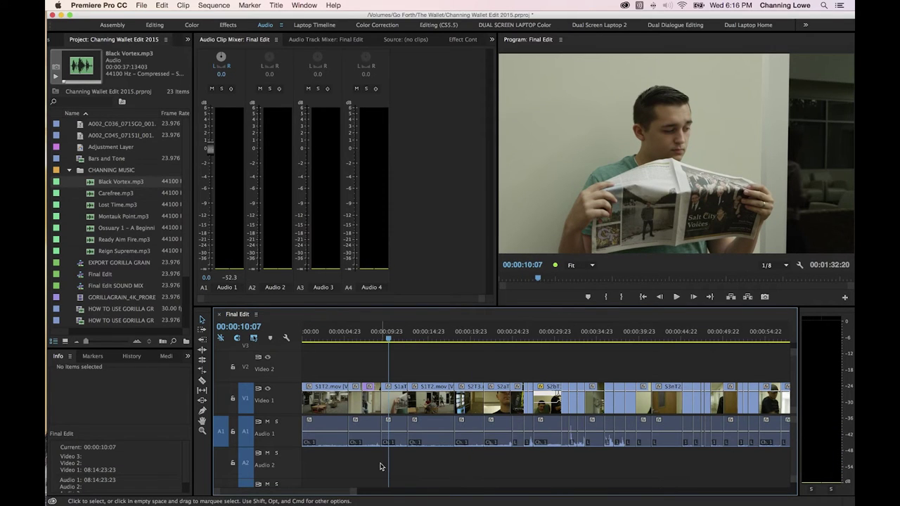
left_click_drag(321, 456, 511, 422)
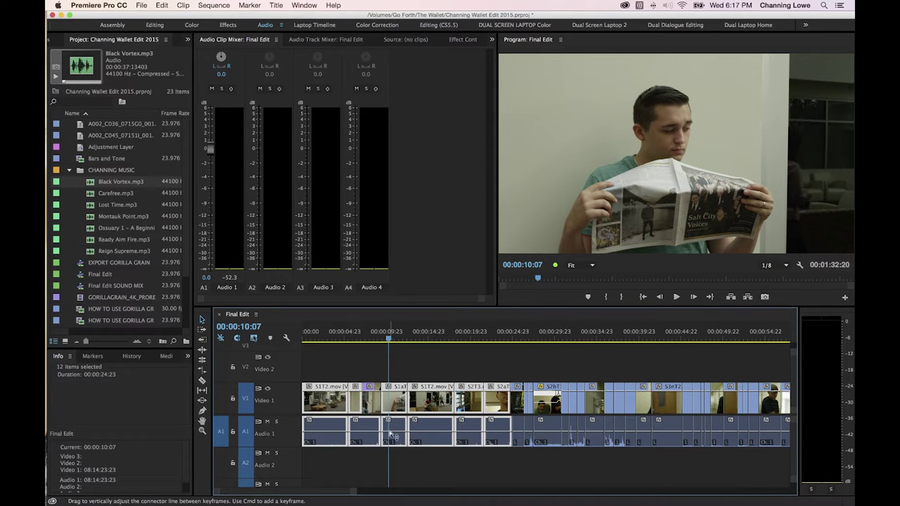
Step: Preview the dialogue from 00:00:08:16, then open Audio Gain for the selected clips
key("equal")
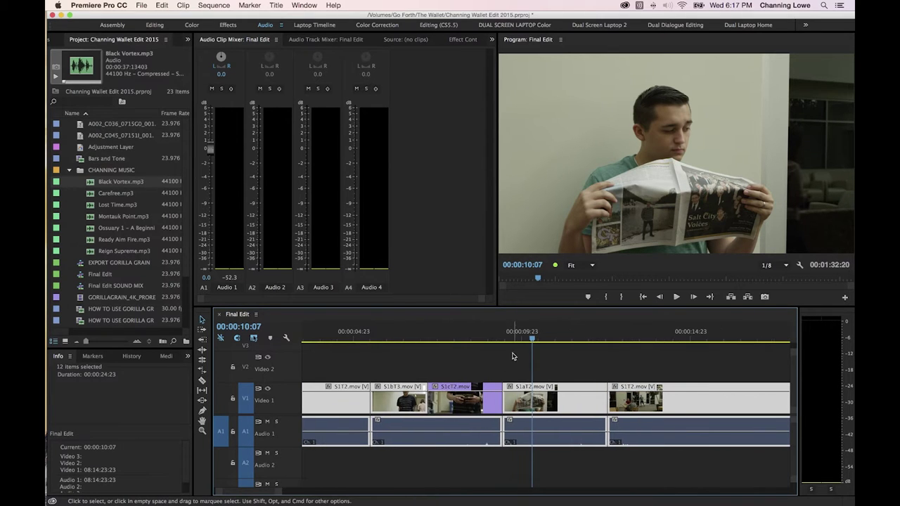
left_click(493, 335)
key("space")
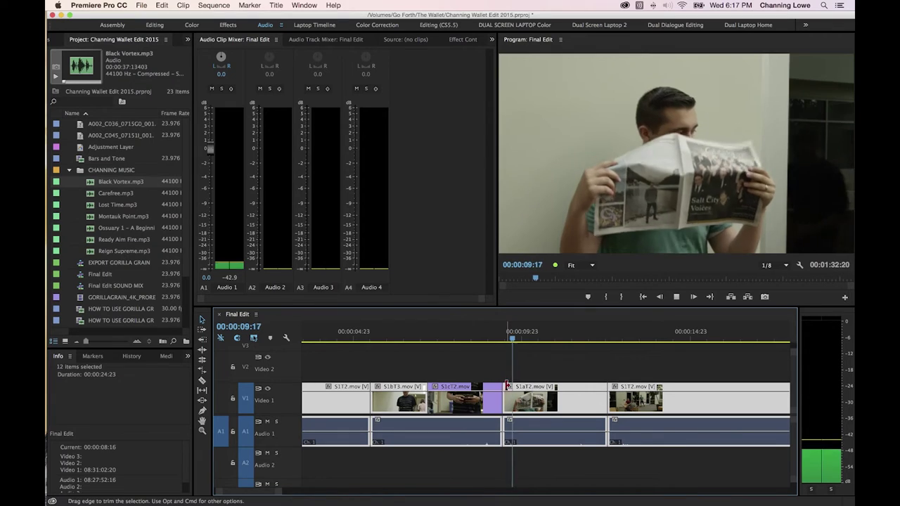
key("space")
key("minus")
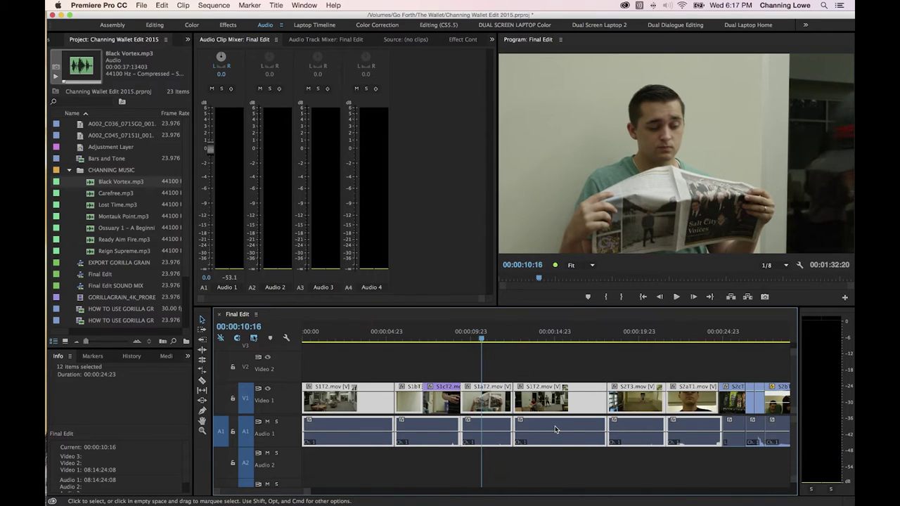
right_click(550, 426)
left_click(492, 426)
right_click(492, 426)
left_click(538, 332)
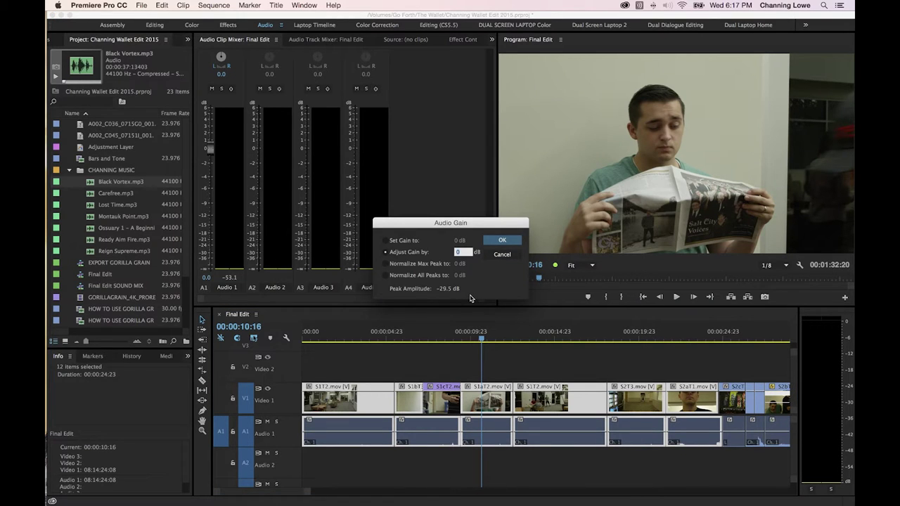
Step: Apply a 15 dB gain boost and play back the boosted dialogue
key("Return")
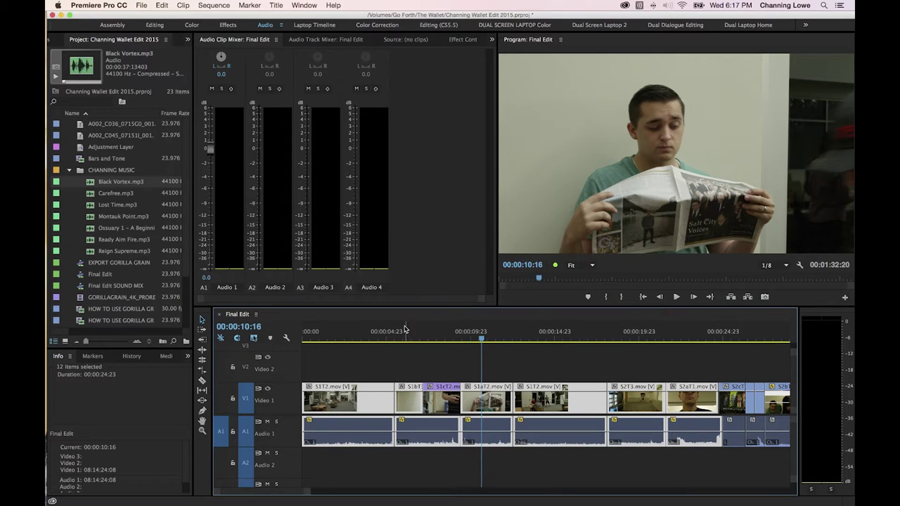
left_click(355, 339)
key("space")
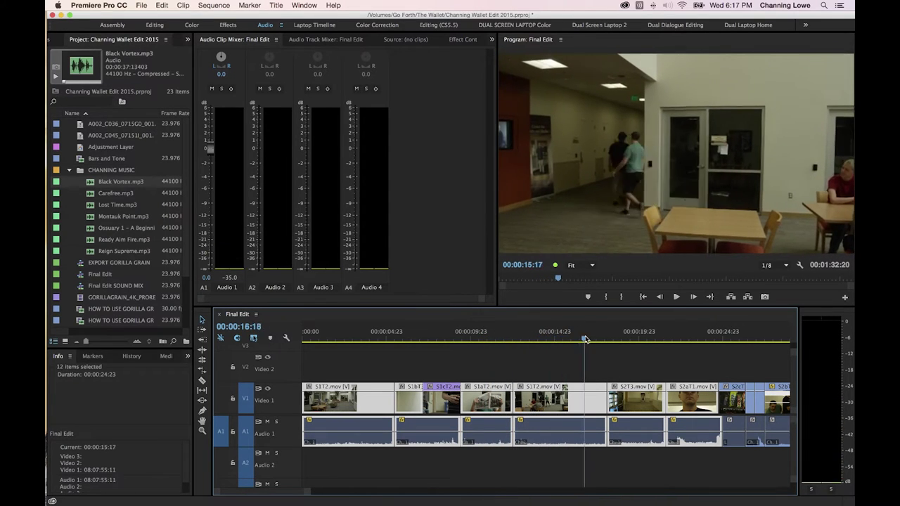
left_click(507, 341)
Step: Replay the opening from the start and from 00:00:01:14, then save the project
key("Home")
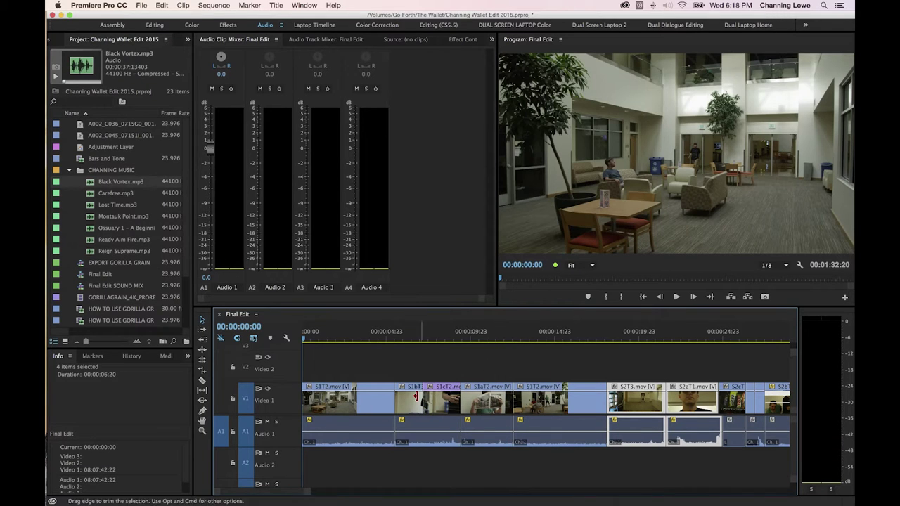
key("space")
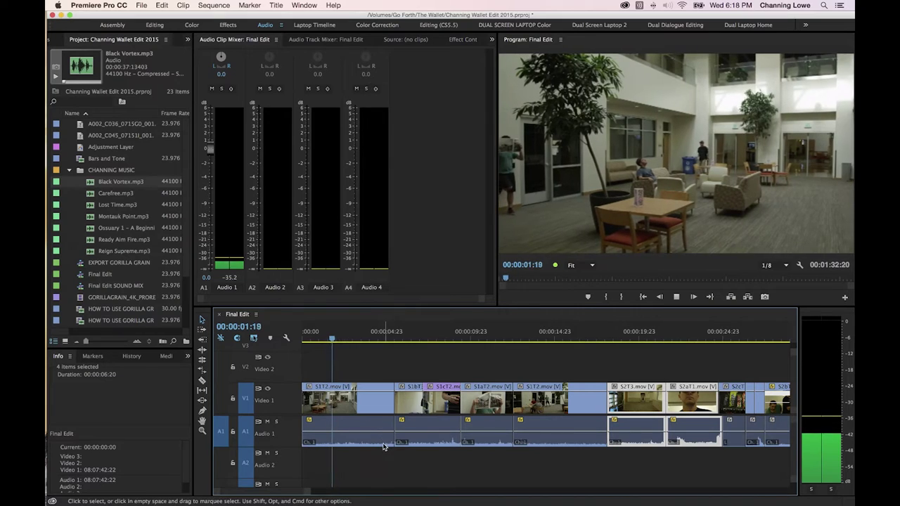
key("space")
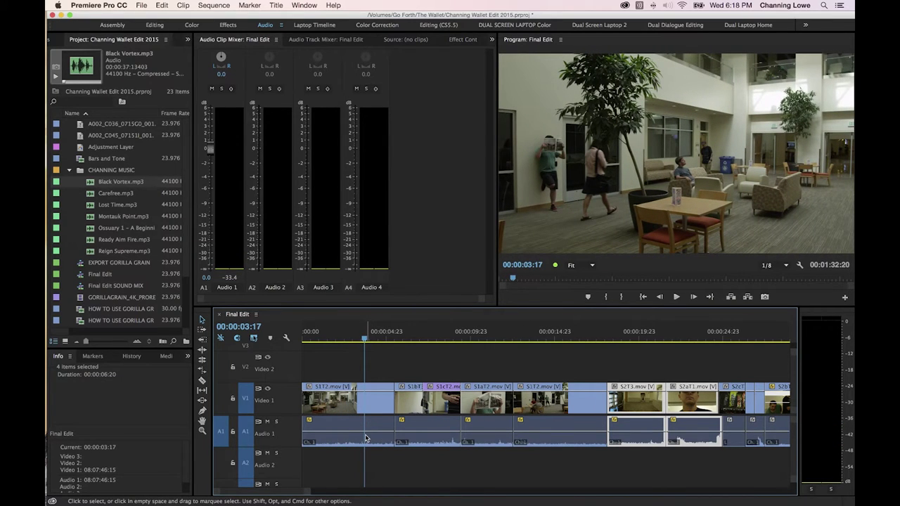
left_click_drag(362, 341, 327, 343)
key("space")
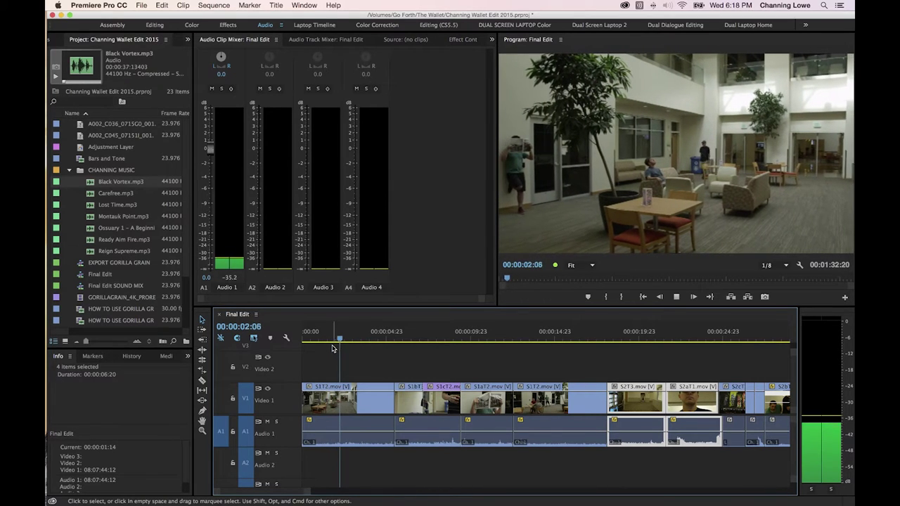
key("space")
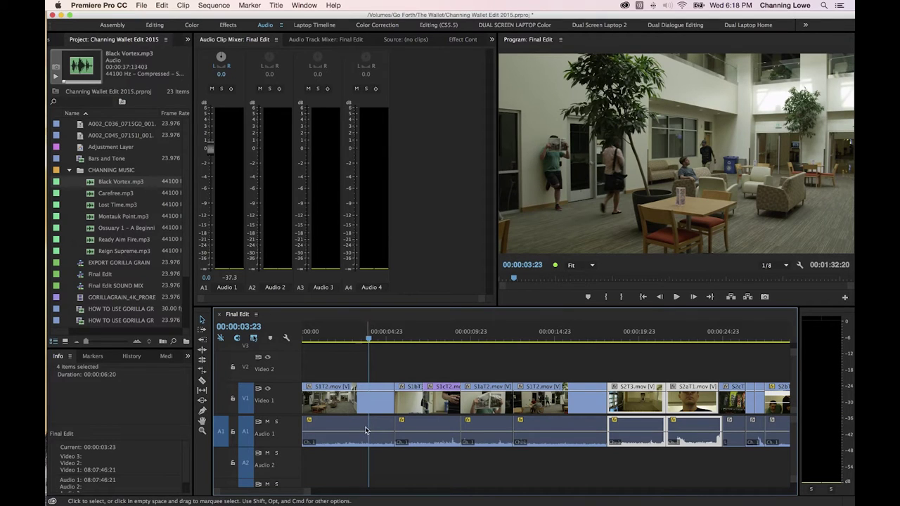
key("cmd+s")
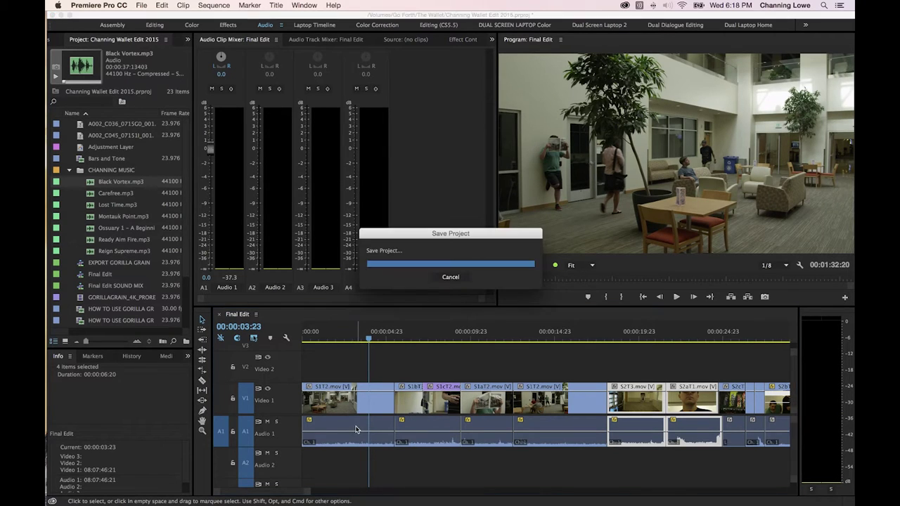
Step: Delete the first Audio 1 clip and extend the next audio clip back toward the start
left_click(358, 429)
left_click(389, 374)
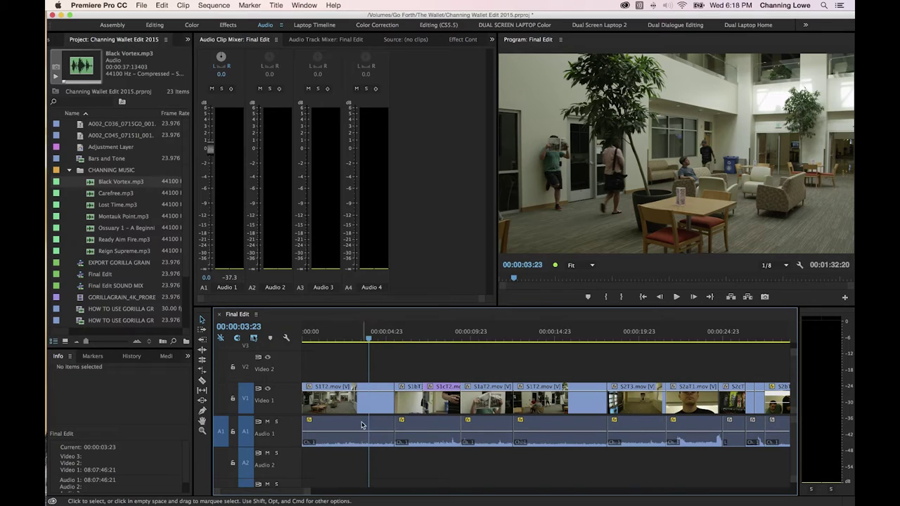
key("minus")
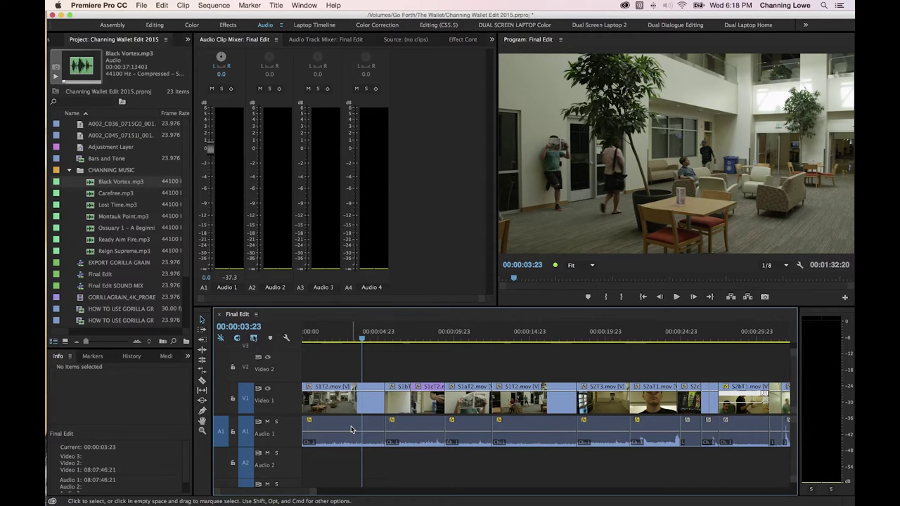
key("equal")
key("equal")
left_click(356, 429)
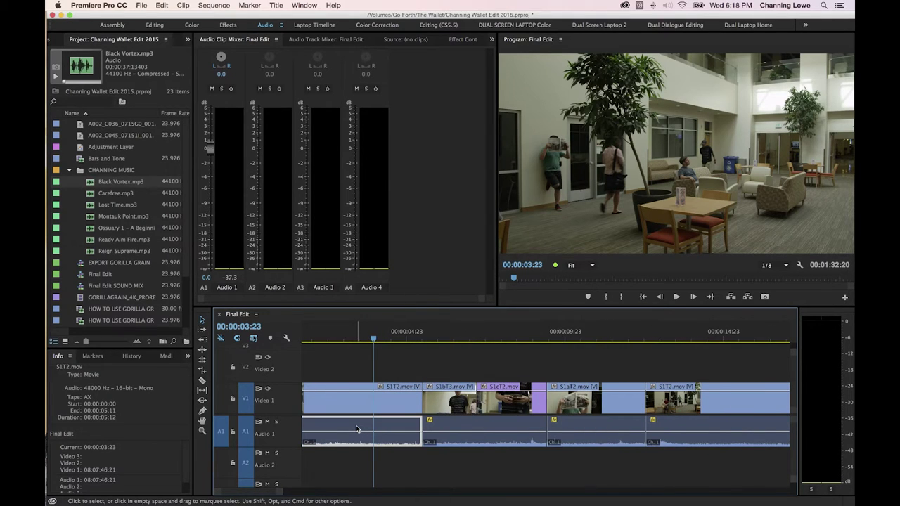
key("minus")
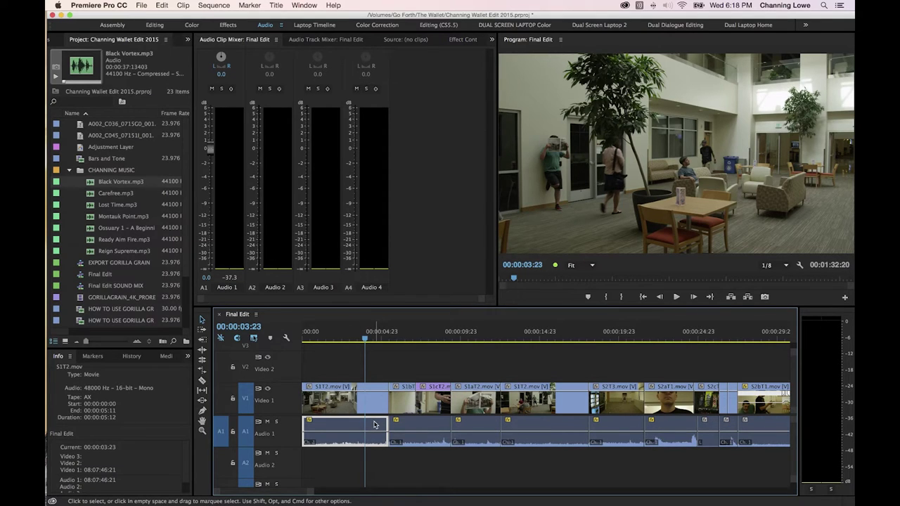
key("Delete")
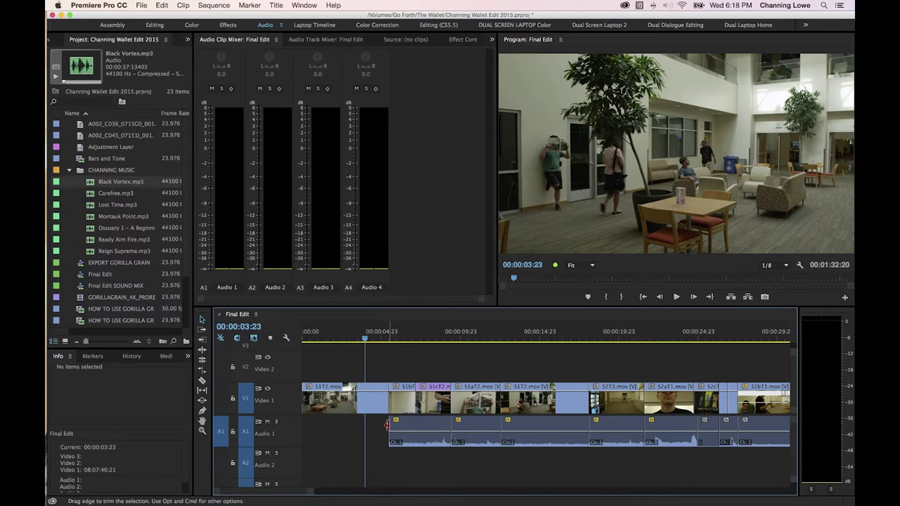
left_click_drag(387, 426, 303, 426)
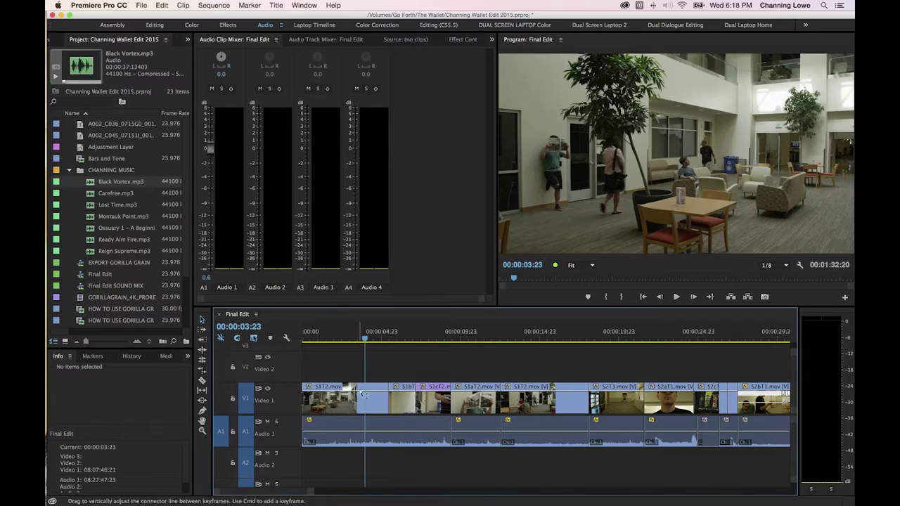
Step: Razor the Audio 1 clip near one second and delete the short opening piece
key("Home")
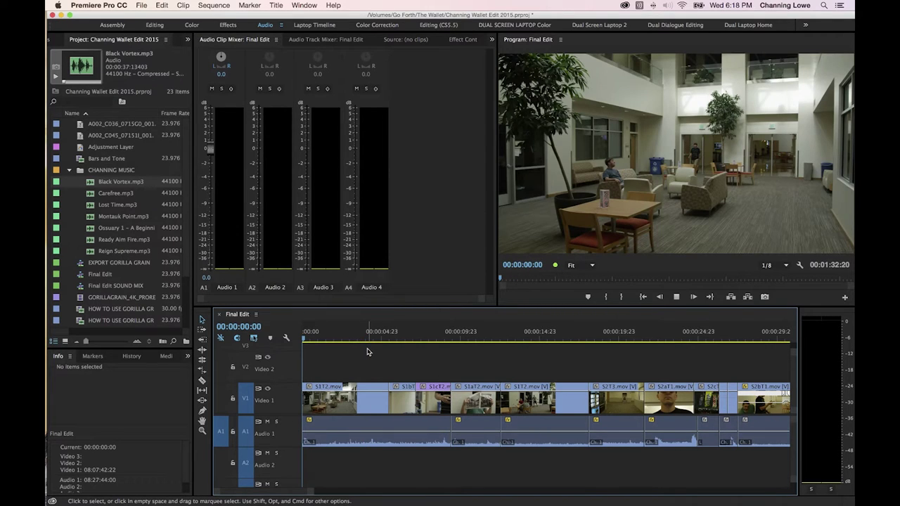
key("space")
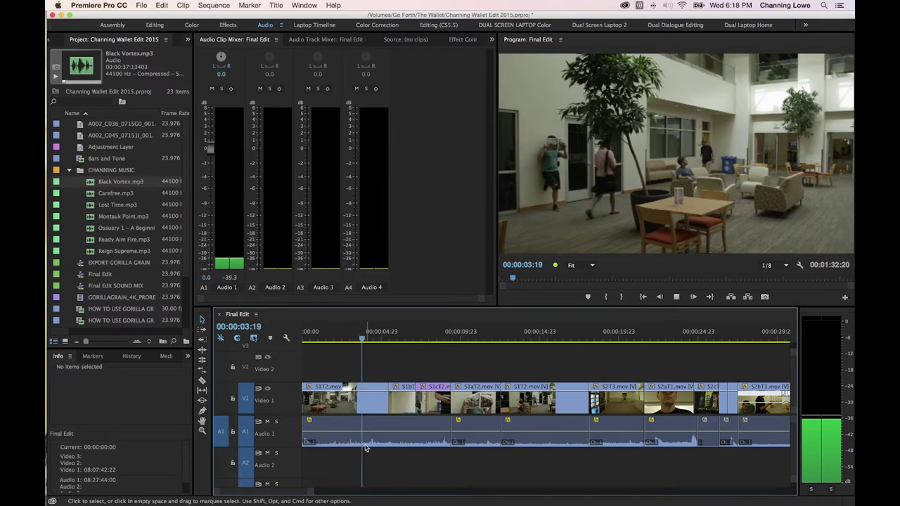
key("space")
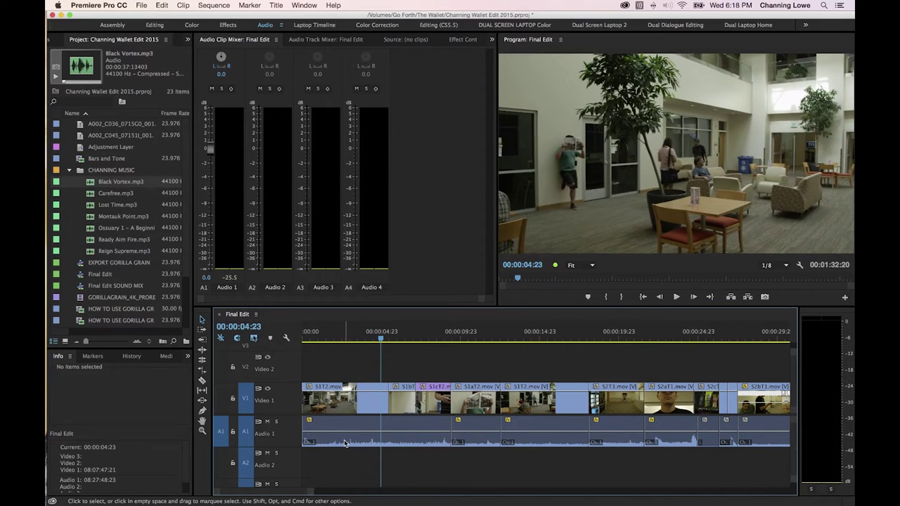
key("c")
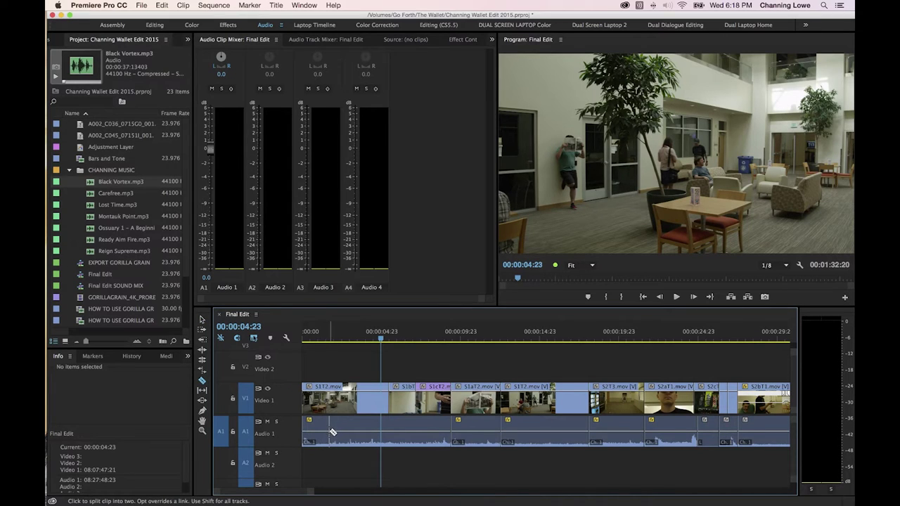
left_click(328, 434)
key("v")
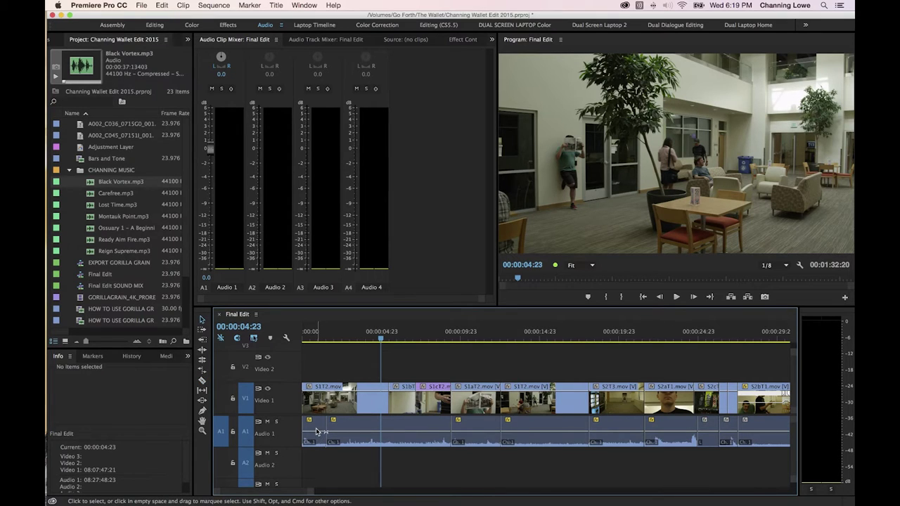
left_click(317, 430)
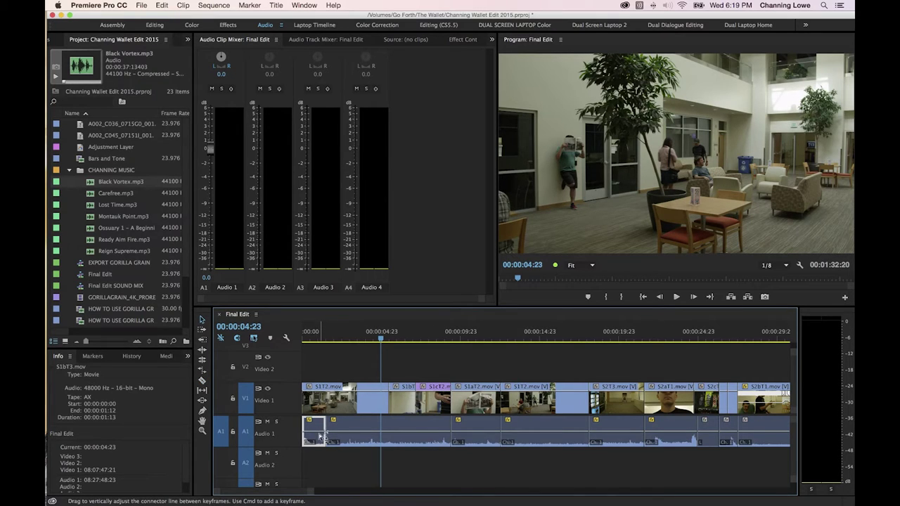
key("Delete")
Step: Mark In at 00:00:06:06 and Out at 00:00:07:11 while previewing, then clear both marks
key("space")
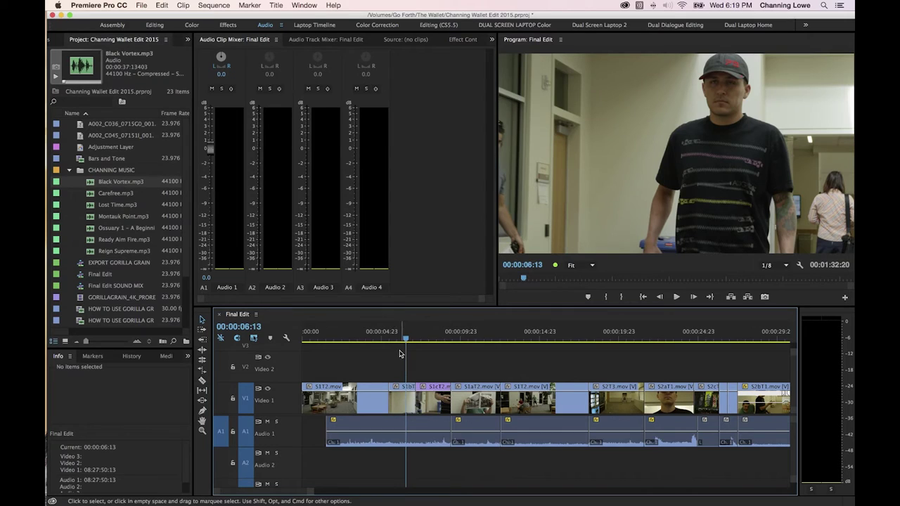
left_click(401, 338)
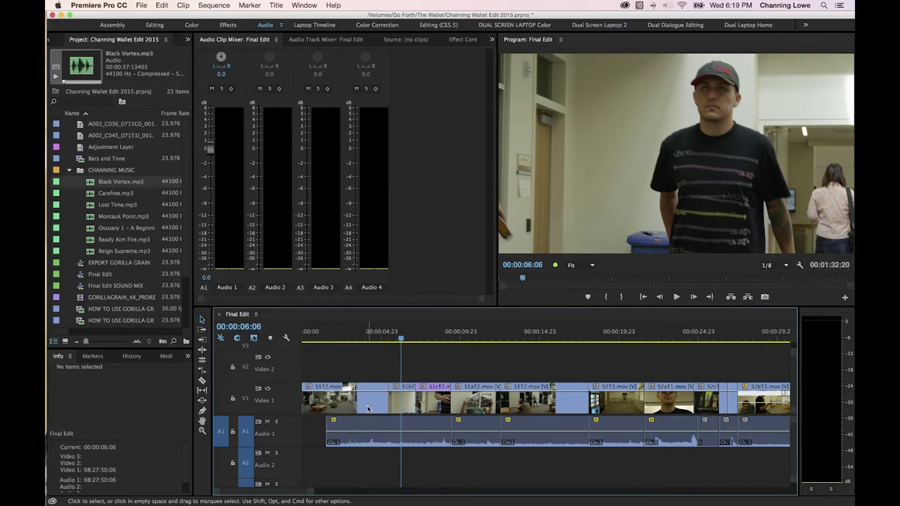
key("i")
key("space")
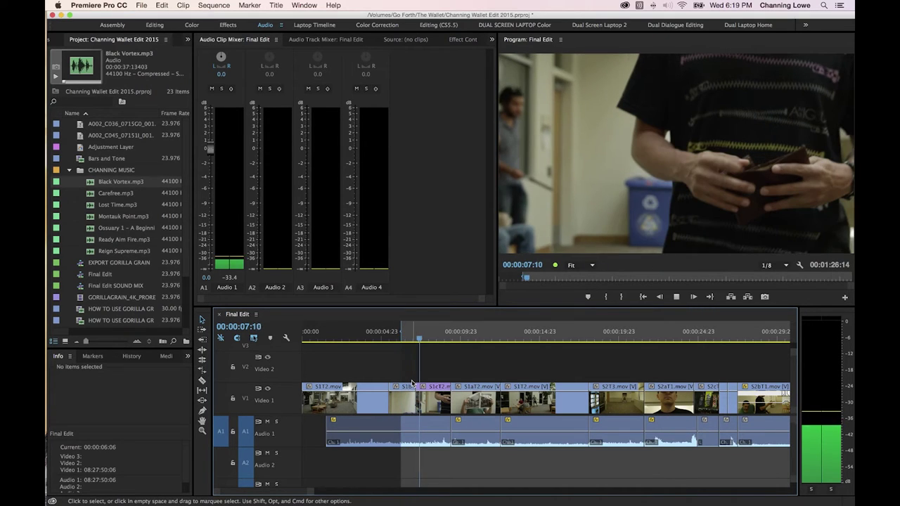
key("space")
key("o")
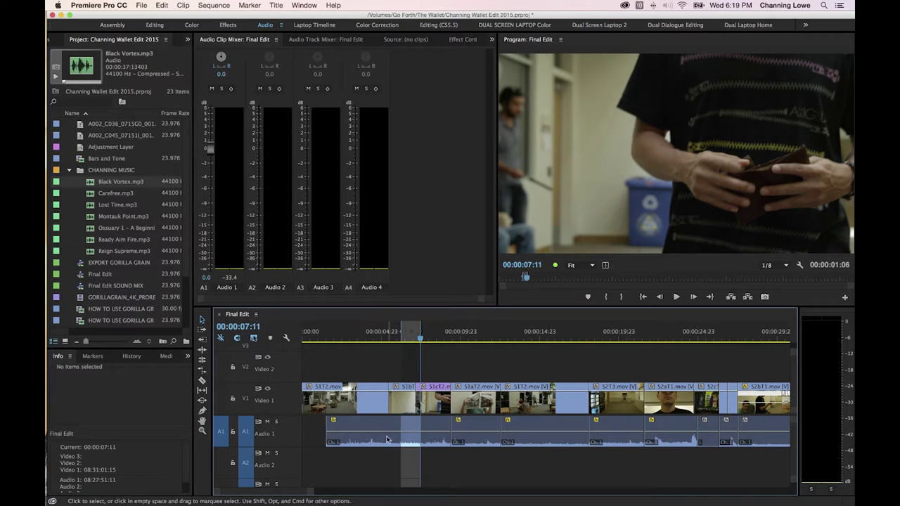
key("alt+x")
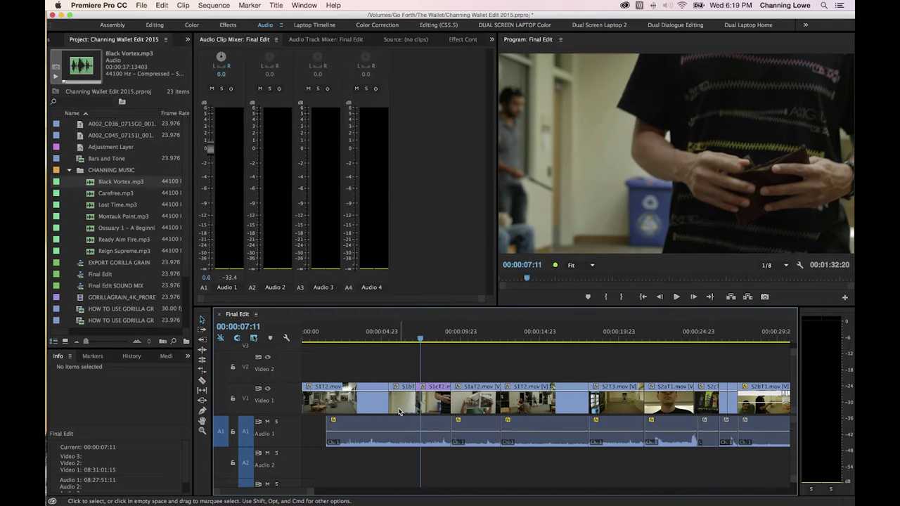
key("Home")
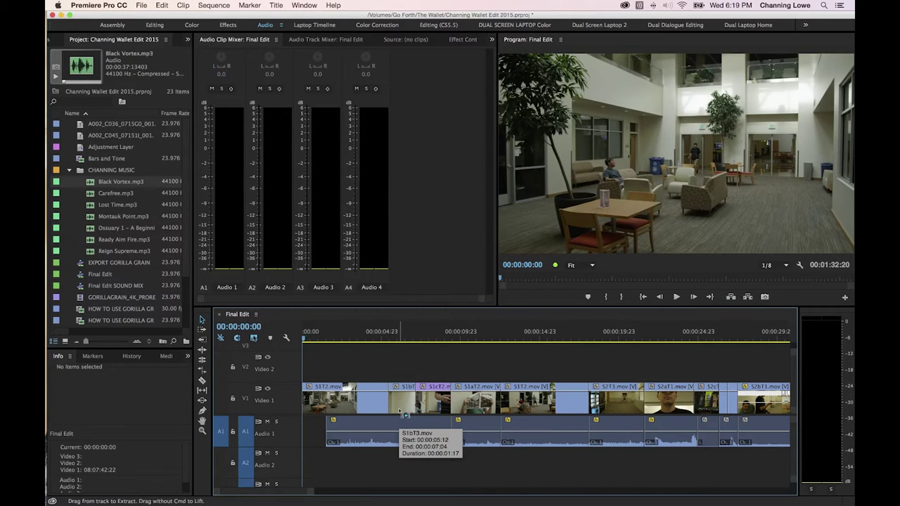
Step: Extend the opening audio clip to close the gap, then lengthen its edge five more frames
key("space")
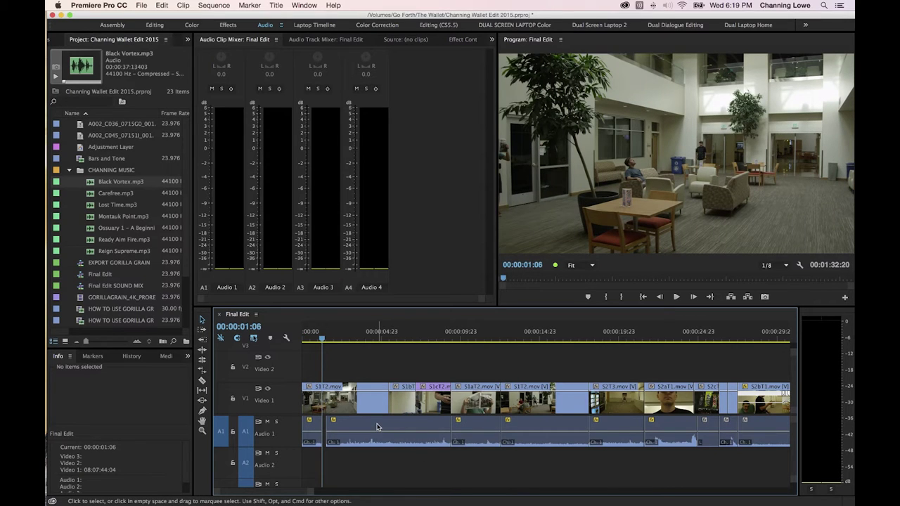
left_click_drag(324, 343, 303, 342)
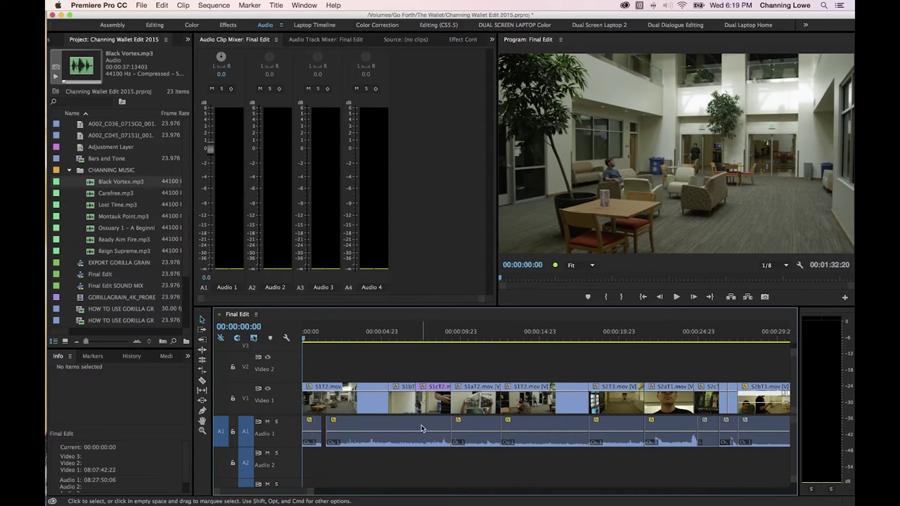
key("=")
key("=")
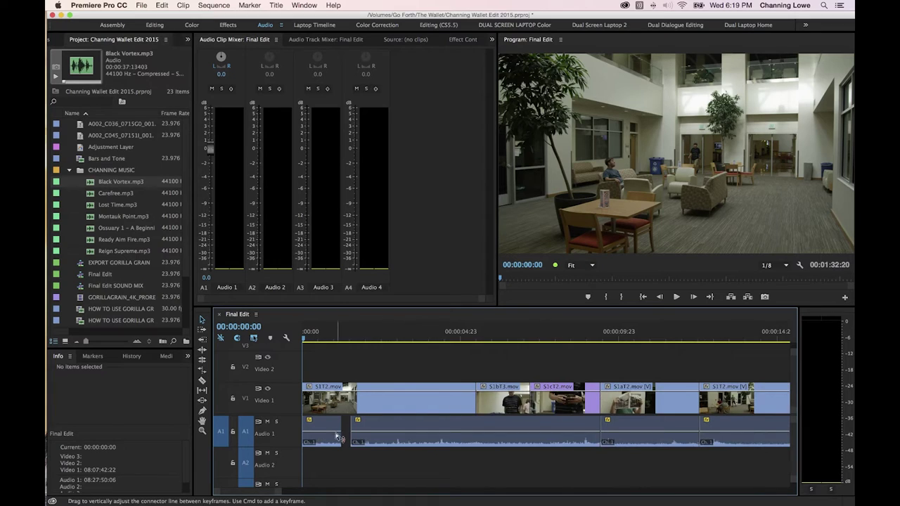
left_click_drag(376, 423, 399, 424)
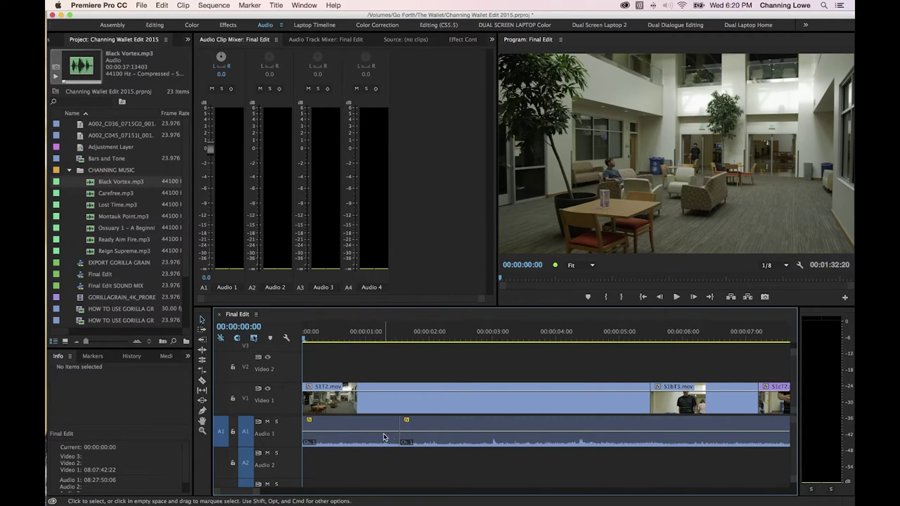
key("space")
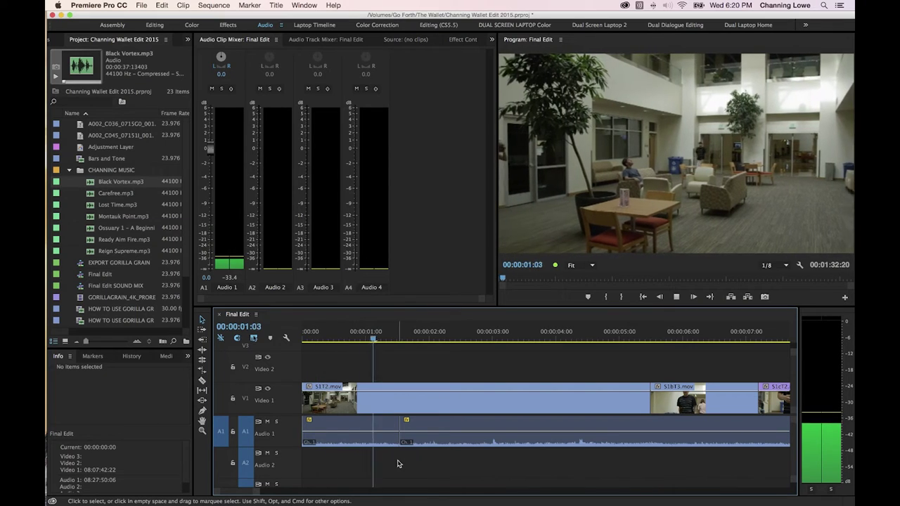
key("space")
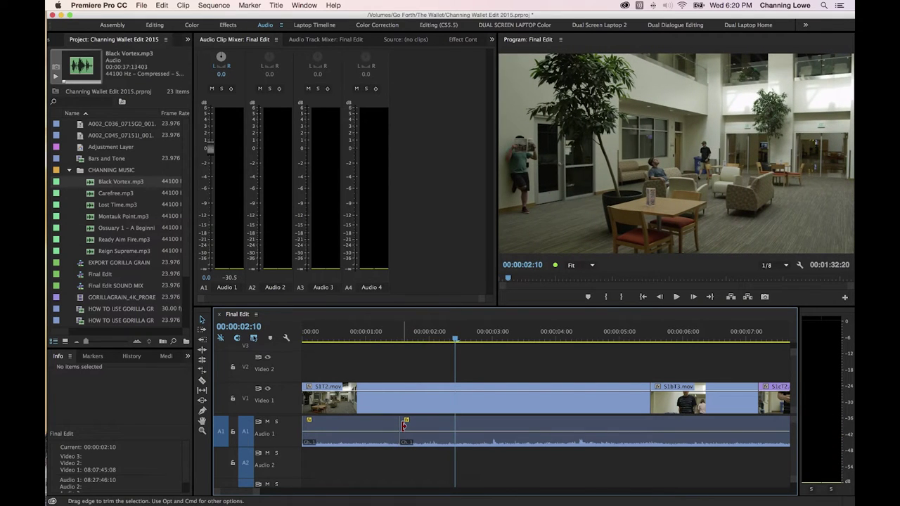
mouse_move(403, 425)
left_mouse_down()
mouse_move(453, 425)
mouse_move(401, 427)
left_mouse_up()
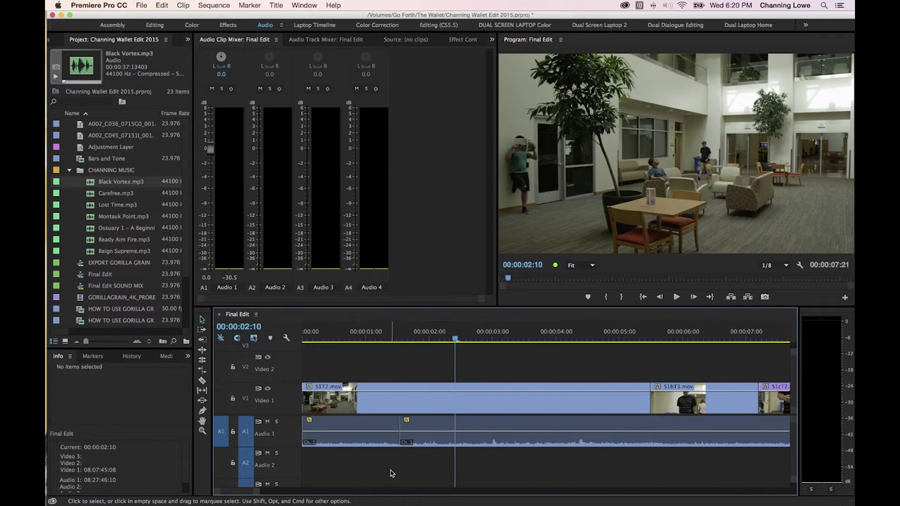
Step: Lock Video 1, roll the Audio 1 edit point 16 frames later, and add the default audio crossfade
left_click(234, 401)
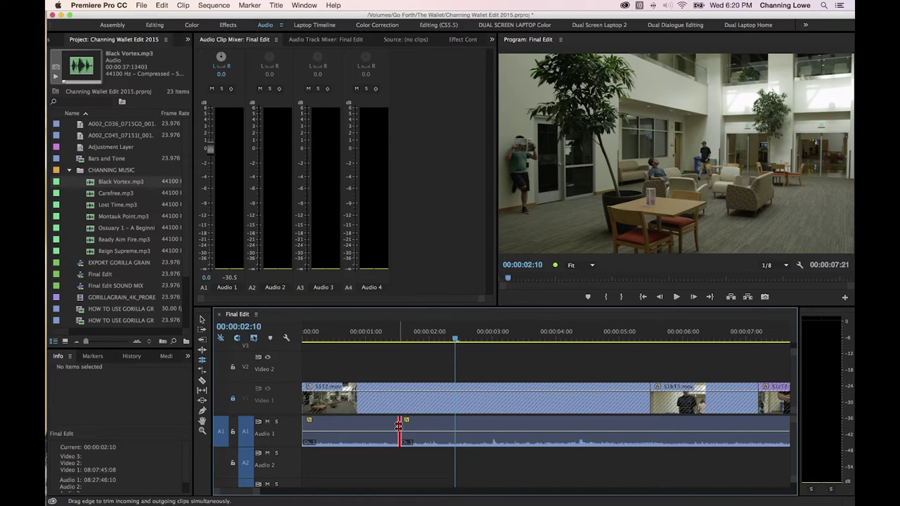
left_click_drag(399, 429, 443, 429)
key("Home")
key("space")
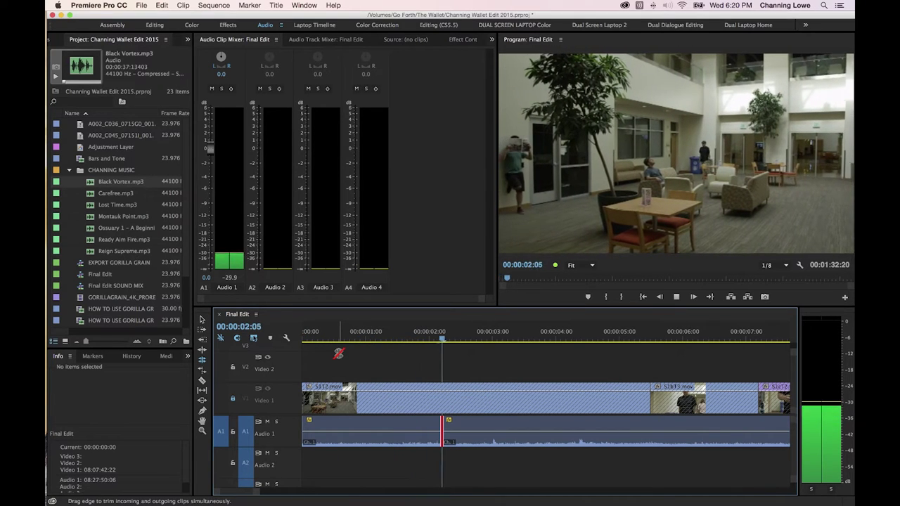
key("space")
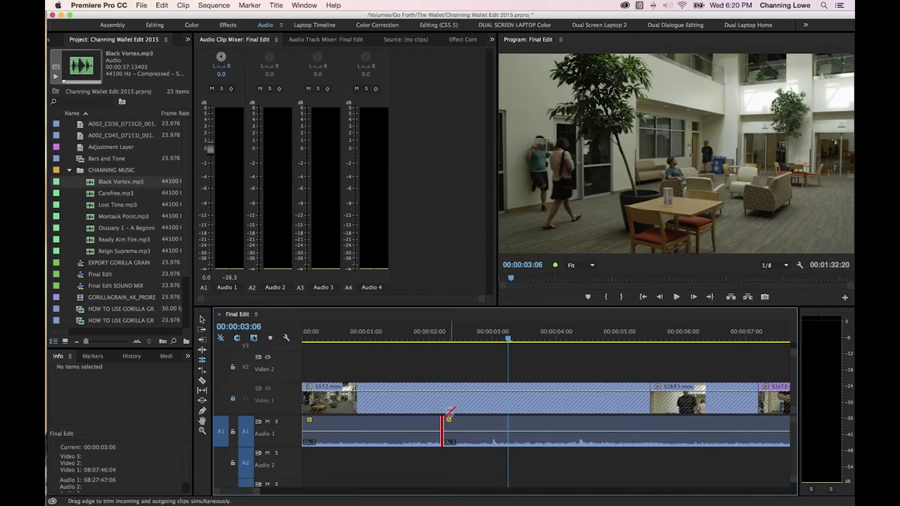
key("v")
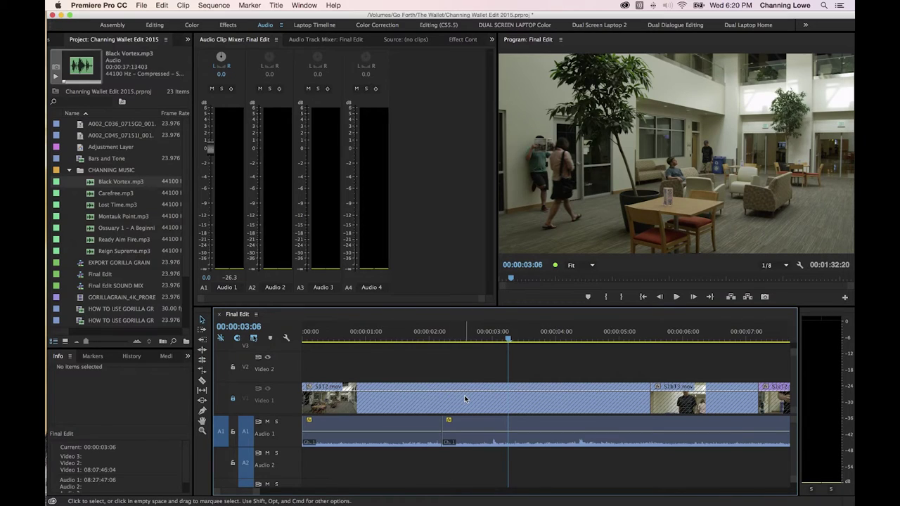
key("Up")
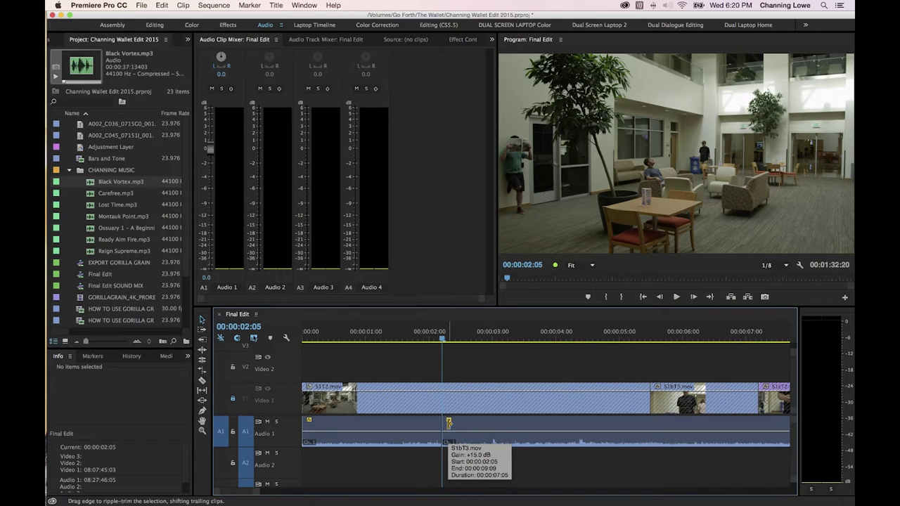
key("super+shift+d")
Step: Play through the new crossfade and on to 00:00:08:09
key("j")
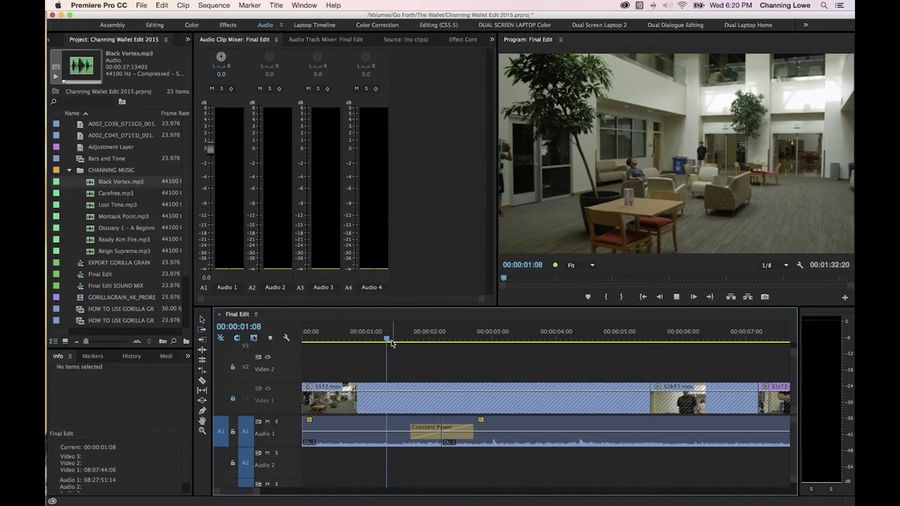
key("l")
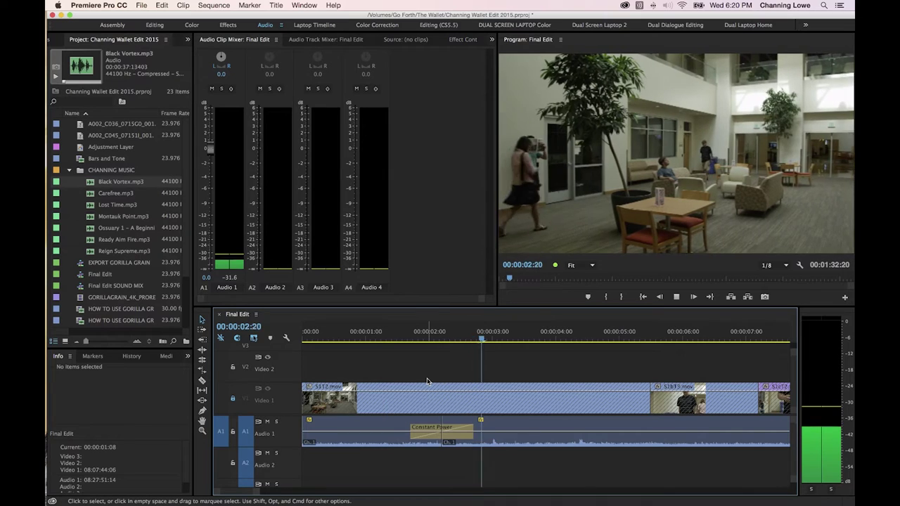
key("minus")
key("minus")
key("minus")
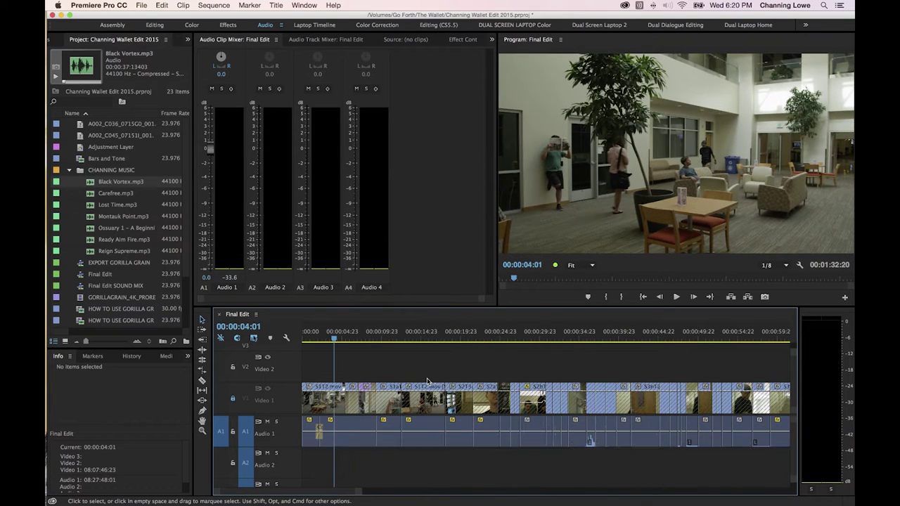
key("space")
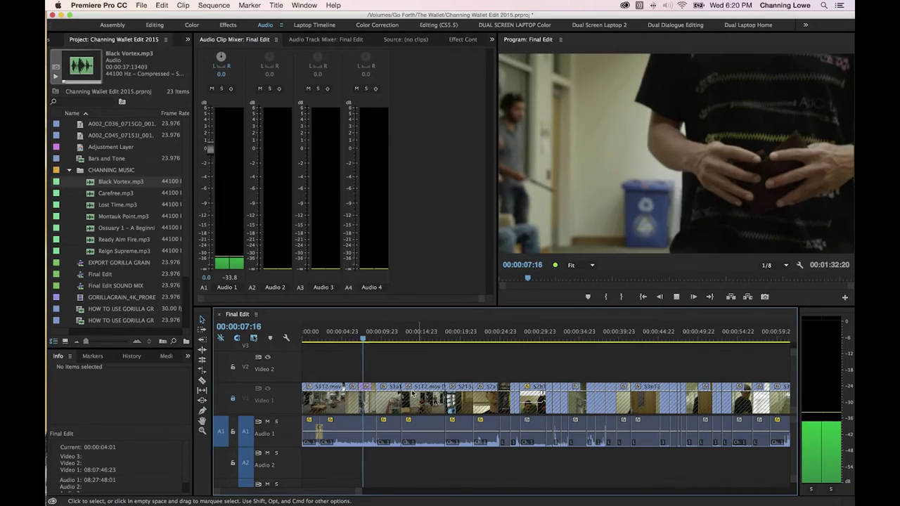
key("space")
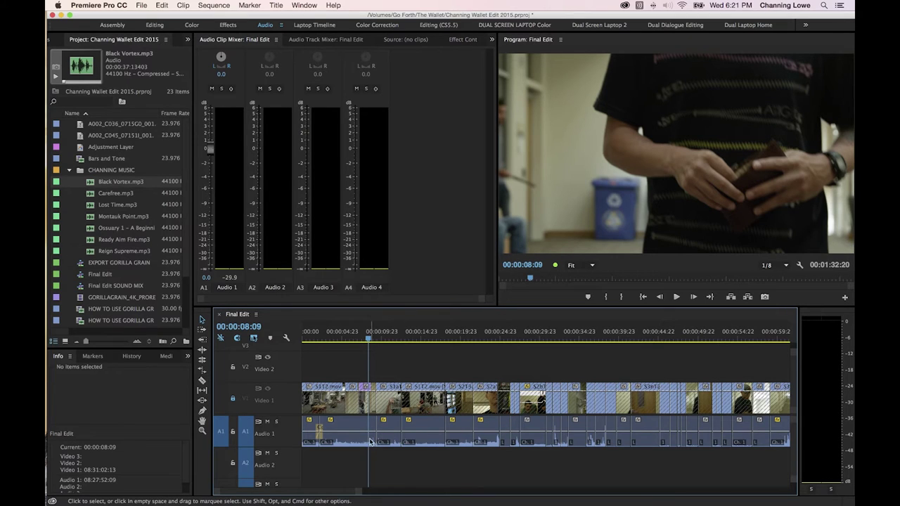
Step: Continue playback past 00:00:23:04 and marquee-select the two dialogue clips near the playhead
key("equal")
key("equal")
key("equal")
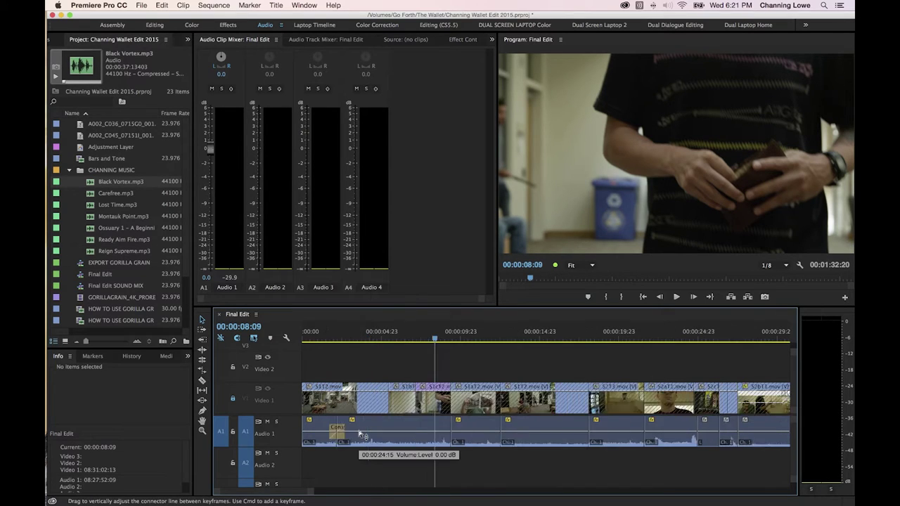
key("minus")
key("minus")
key("minus")
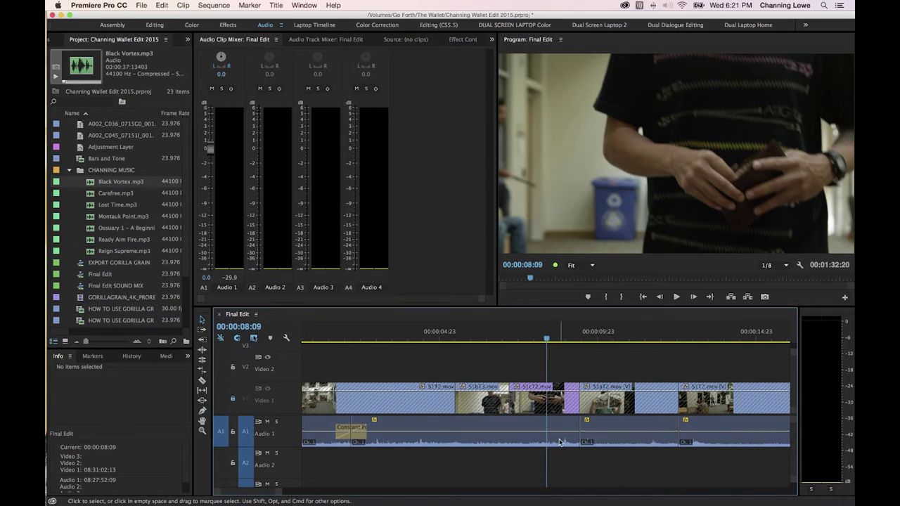
key("space")
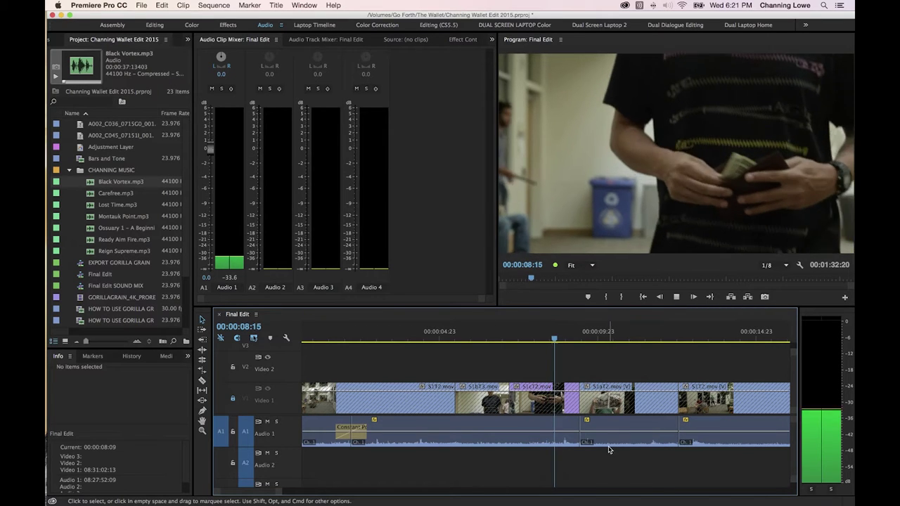
key("minus")
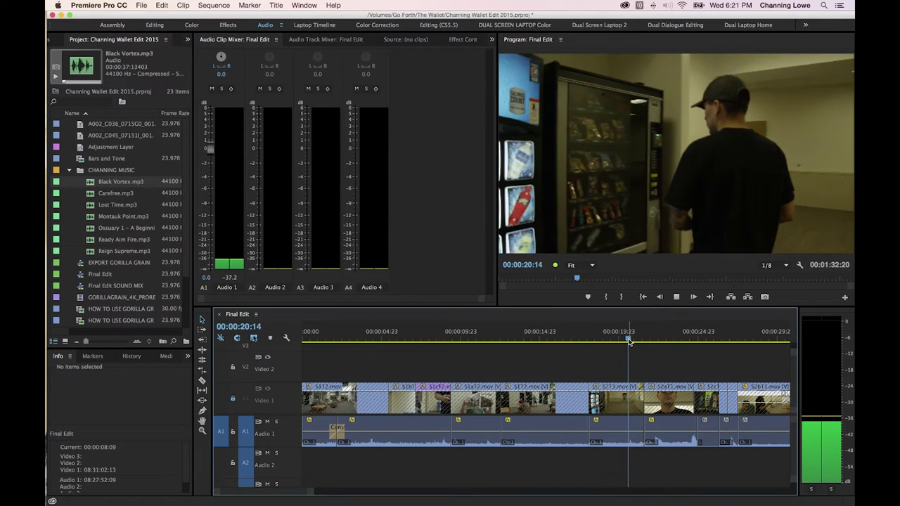
key("space")
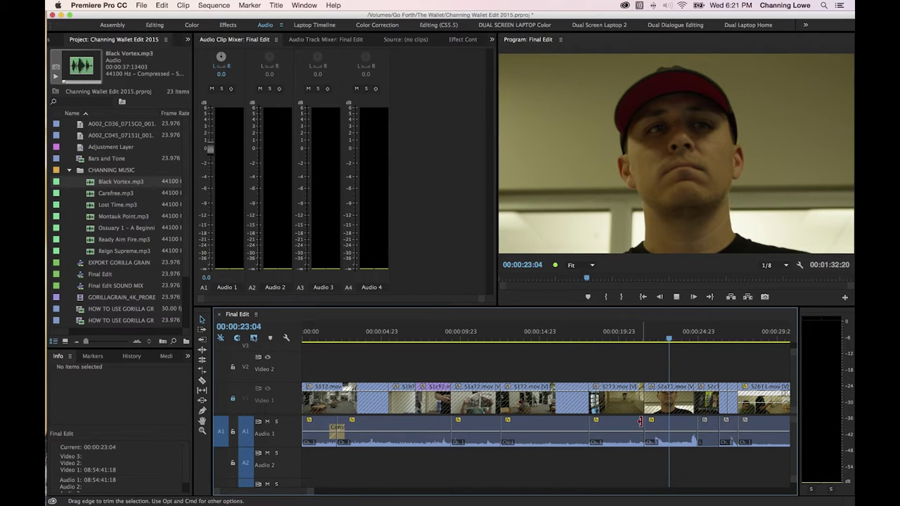
key("space")
key("space")
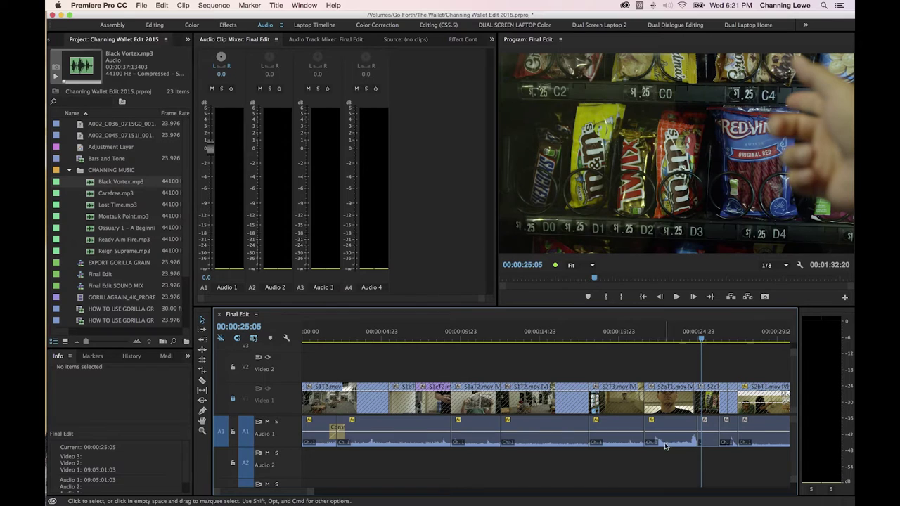
left_click_drag(667, 462, 594, 422)
Step: Raise the gain of the selected dialogue clips by 4 dB and play them back from 00:00:23:23
right_click(667, 431)
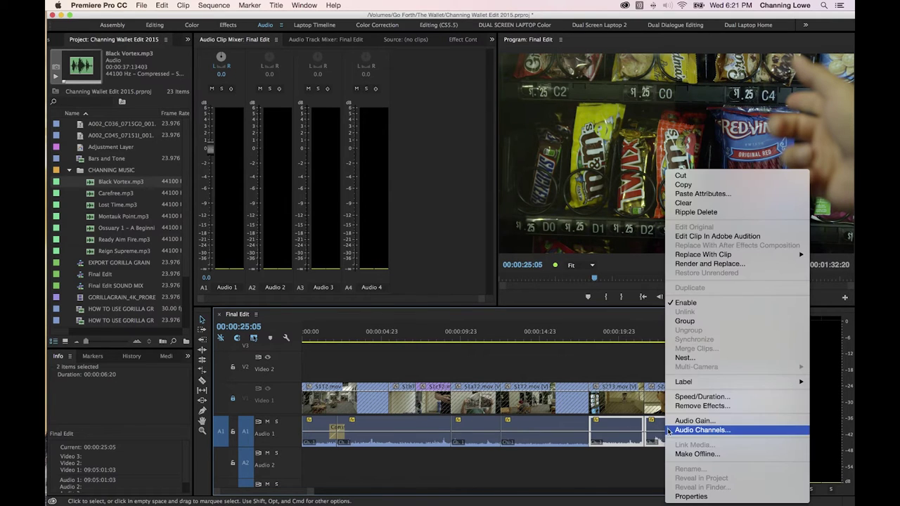
key("Escape")
scroll(686, 452, "down", 4)
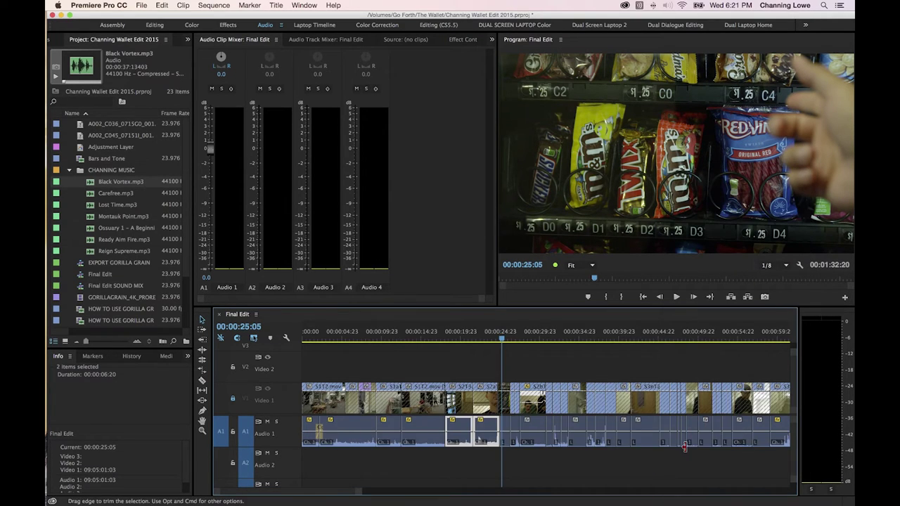
key("=")
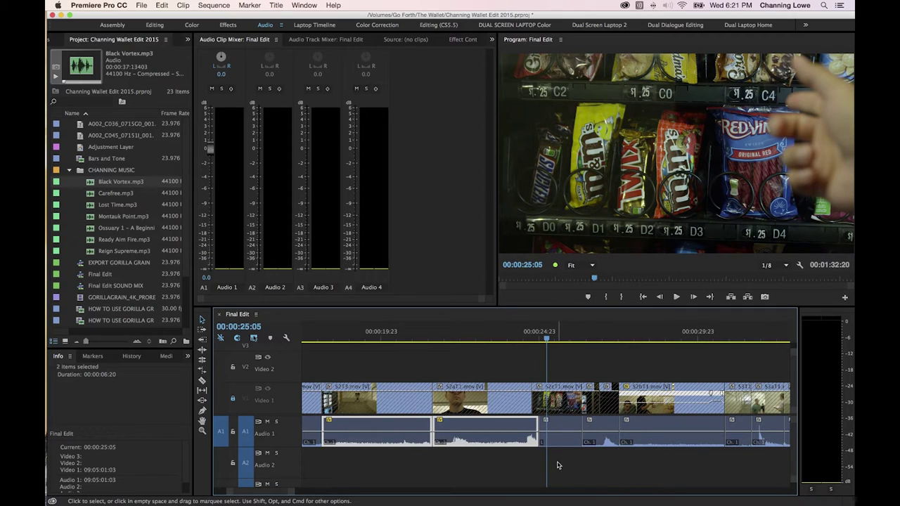
right_click(500, 433)
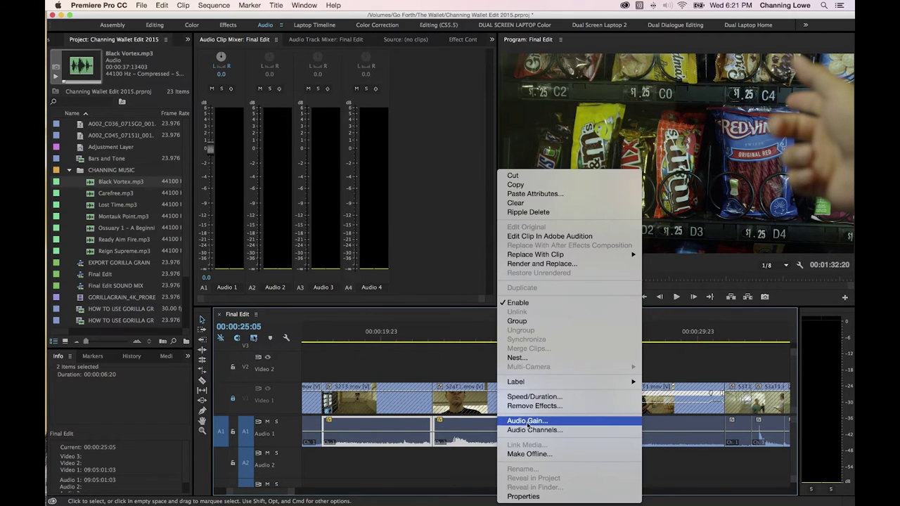
left_click(528, 421)
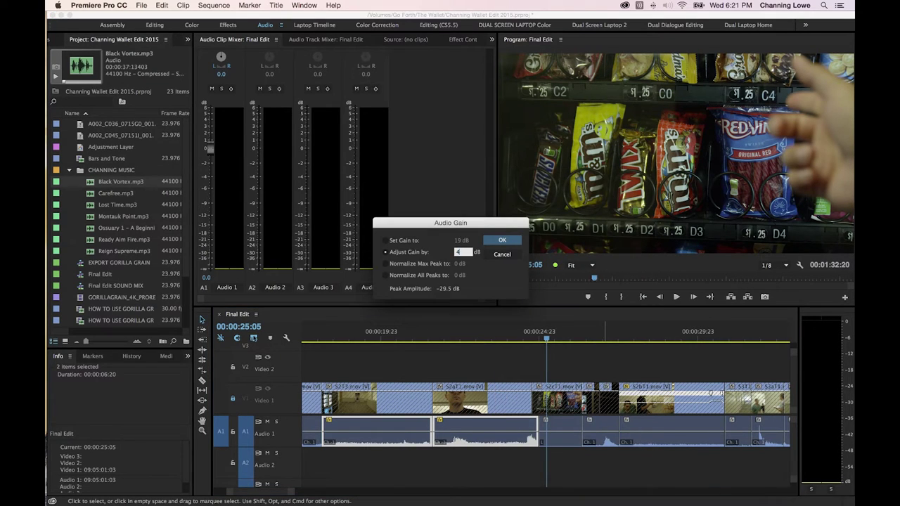
type("4")
key("Return")
left_click(508, 338)
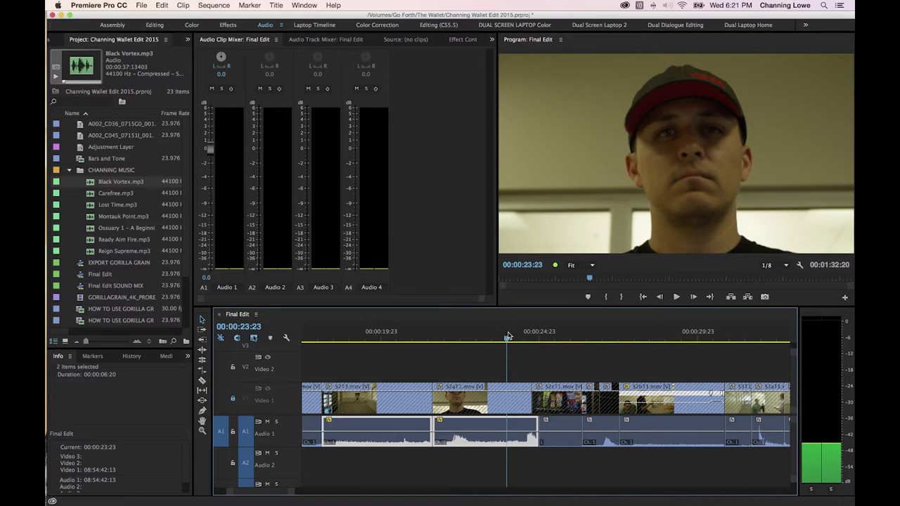
key("space")
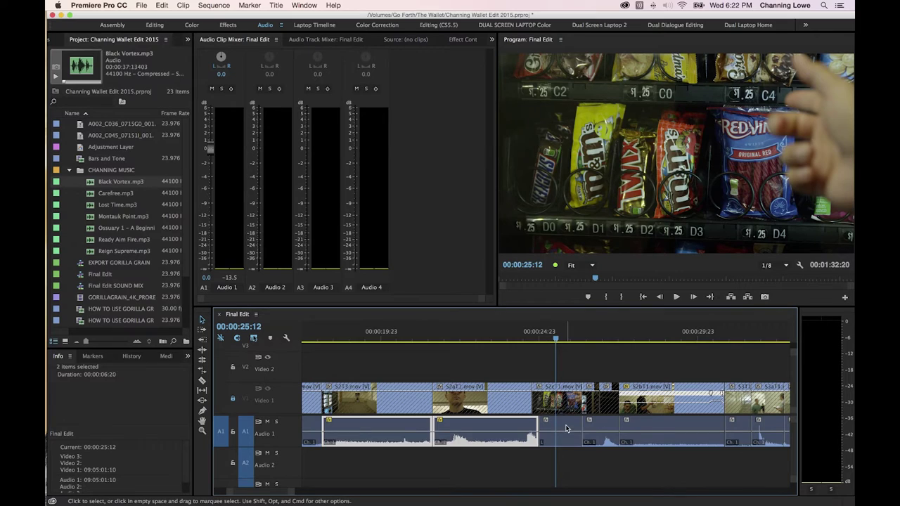
Step: Delete the short S2cT1 audio clip and extend the previous clip to cover the gap
left_click(567, 430)
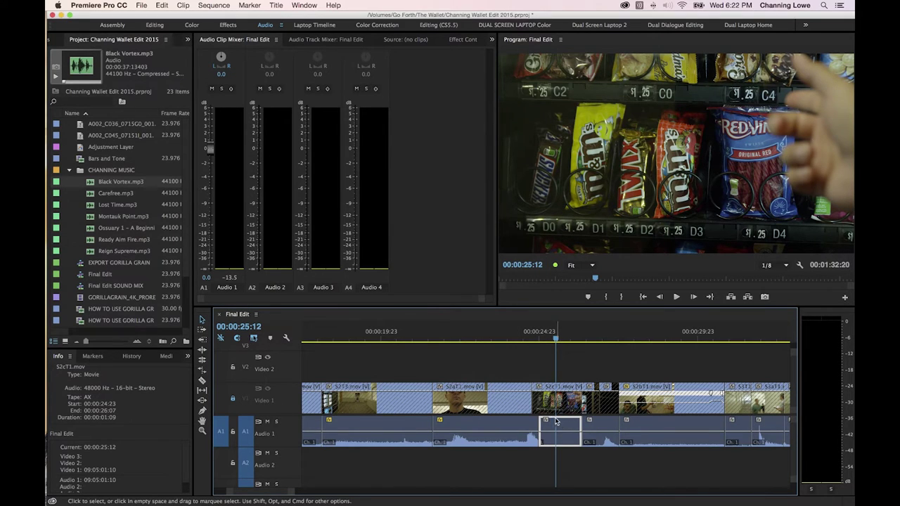
key("Delete")
left_click_drag(543, 427, 556, 430)
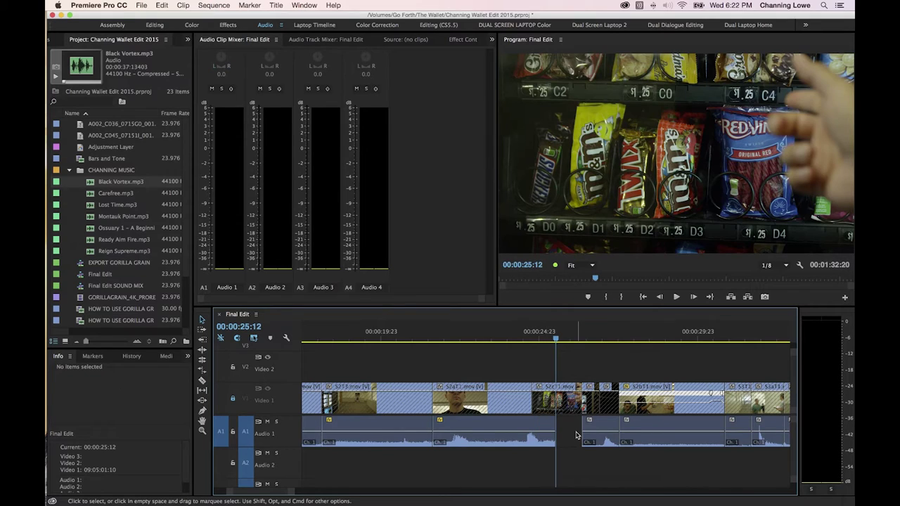
left_click_drag(558, 427, 582, 426)
key("shift+k")
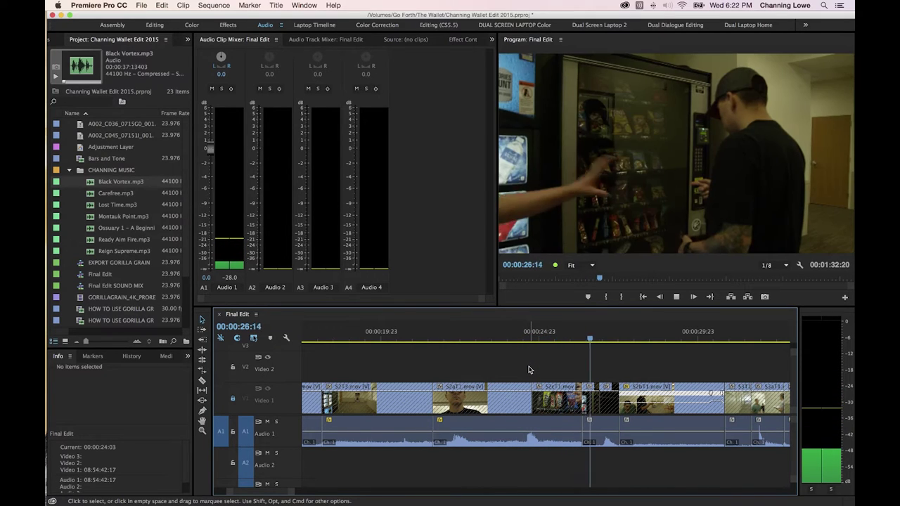
key("space")
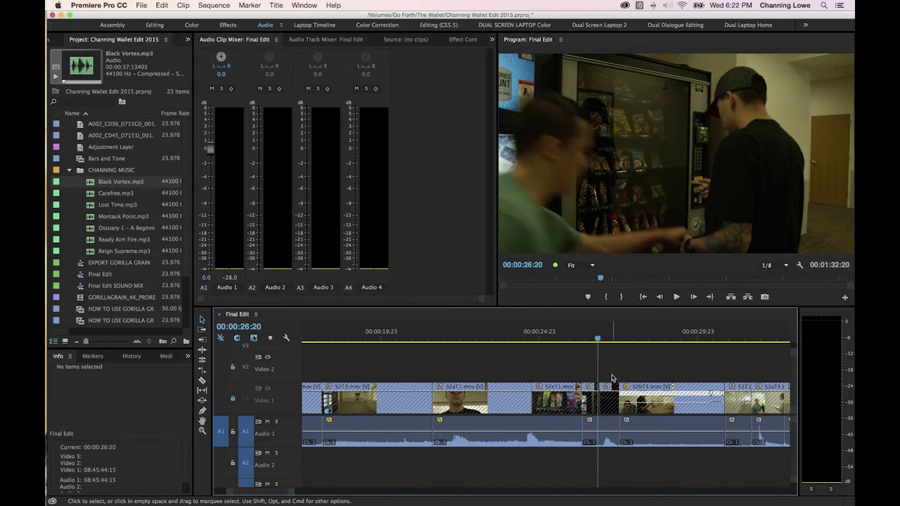
Step: Scrub from 00:00:27:00 to 00:00:31:14 and check the S2aT1 clip's gain without changing it
left_click(604, 339)
key("minus")
left_click_drag(593, 337, 616, 339)
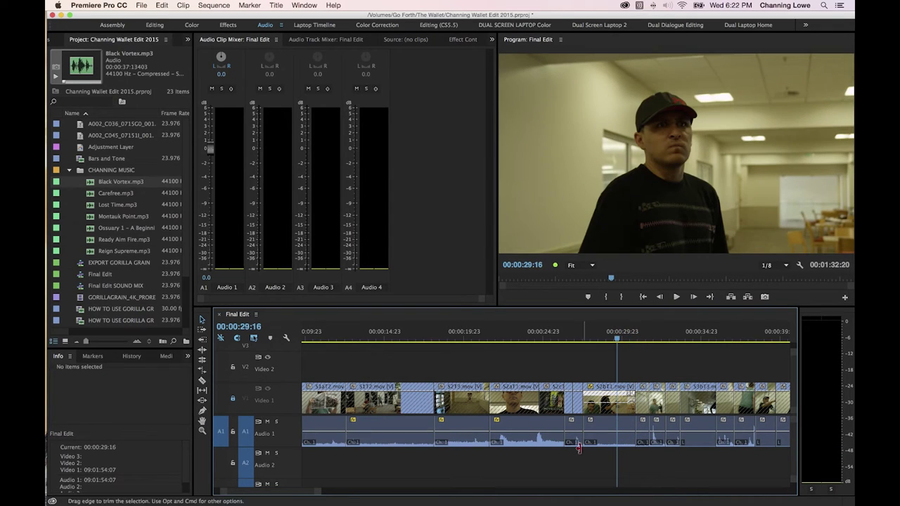
right_click(554, 431)
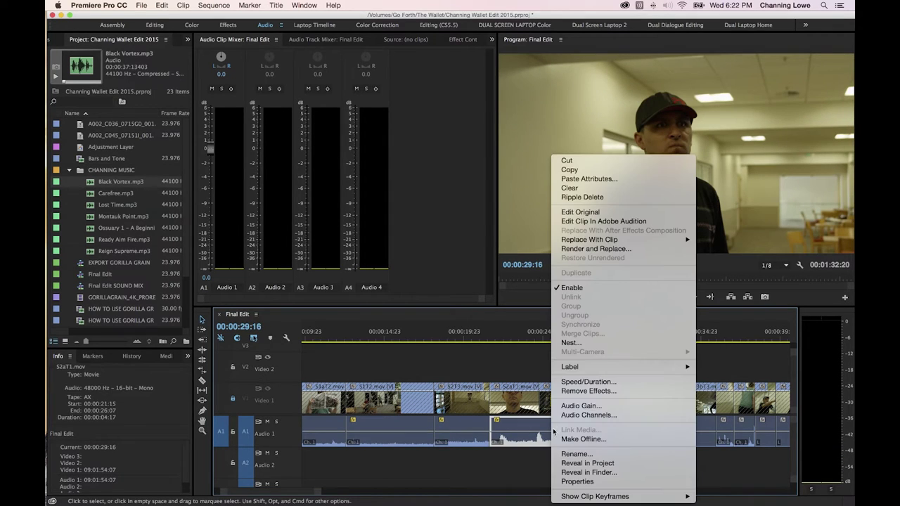
left_click(581, 406)
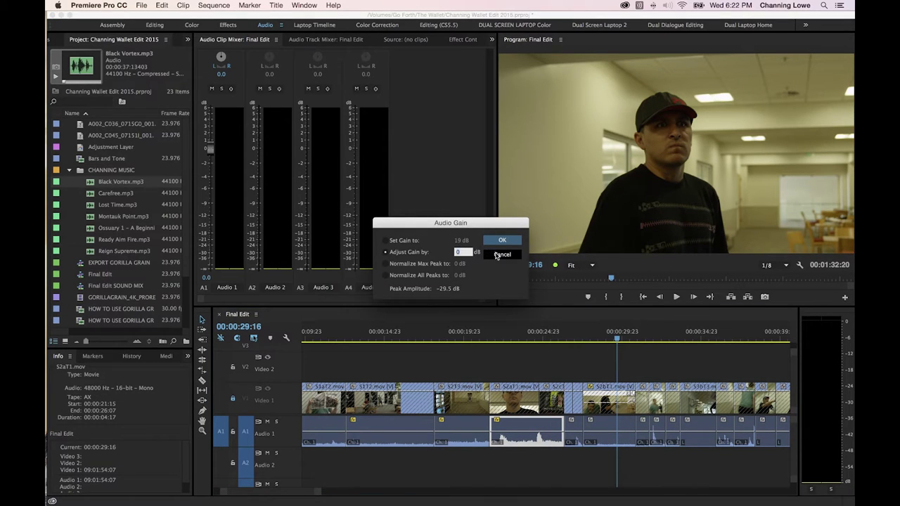
left_click(502, 255)
Step: Apply an audio gain change to the two short audio clips together and replay the edit
left_click_drag(571, 455, 633, 418)
right_click(609, 431)
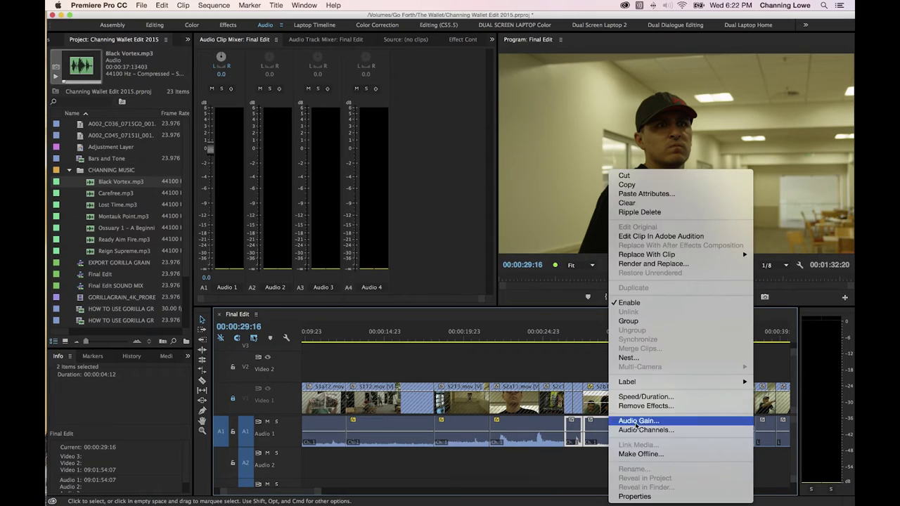
left_click(637, 421)
key("Return")
key("Up")
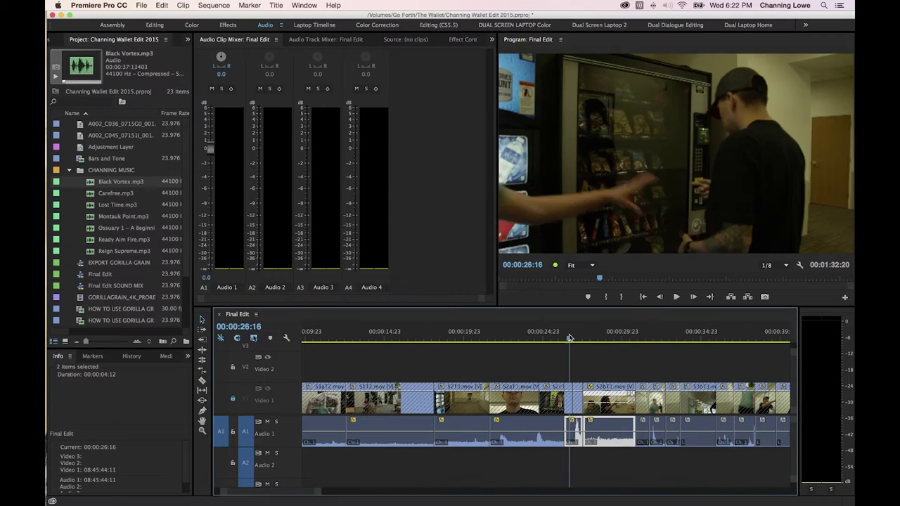
key("equal")
key("space")
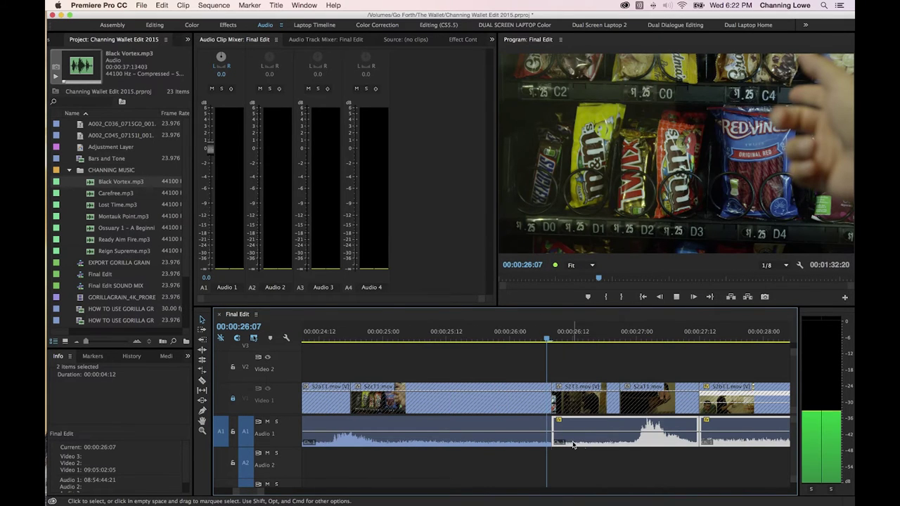
key("space")
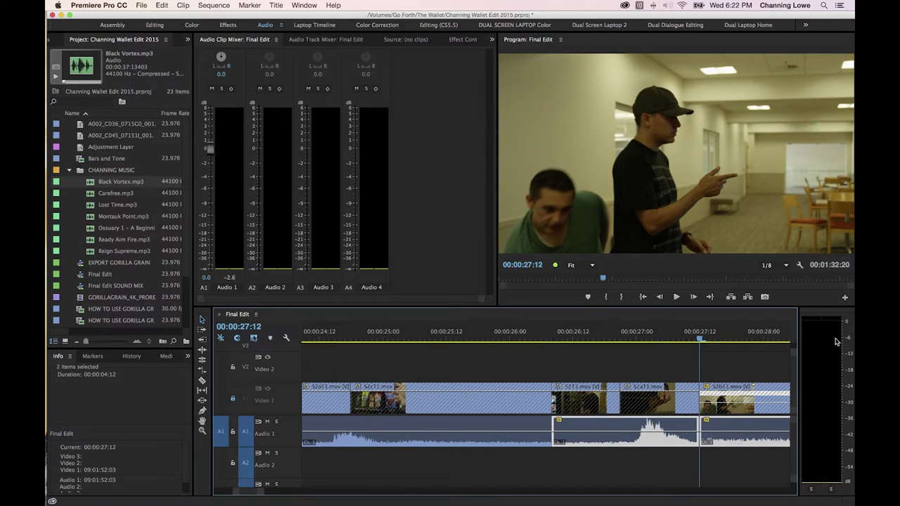
Step: Lower the S2T3 audio clip's gain by 4 dB and listen to the result
left_click(653, 469)
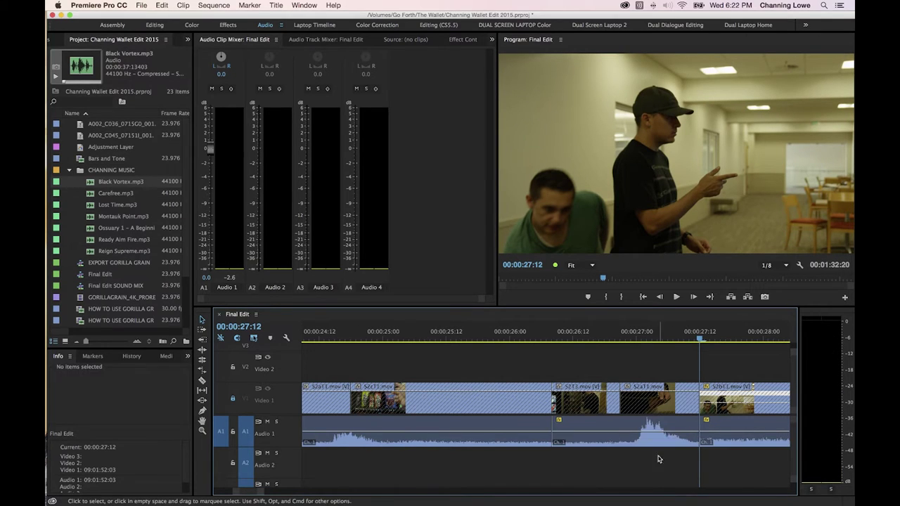
right_click(687, 424)
left_click(686, 405)
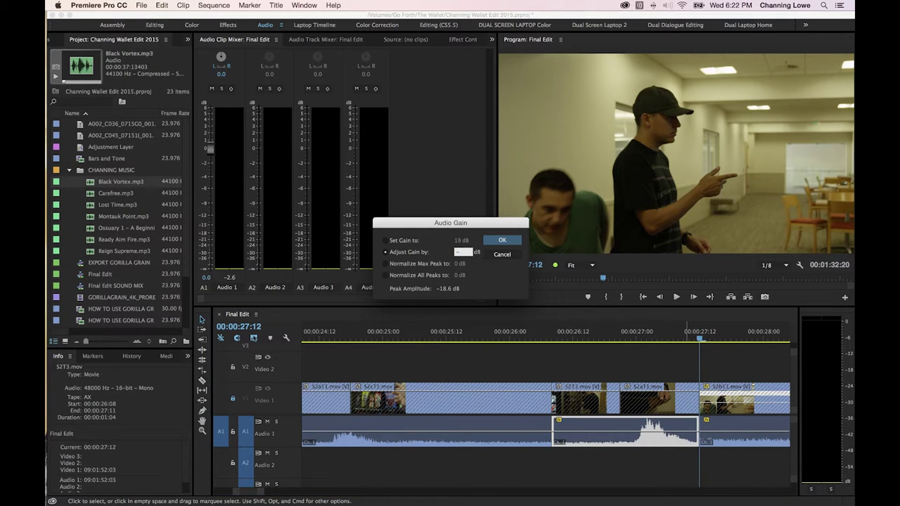
key("Return")
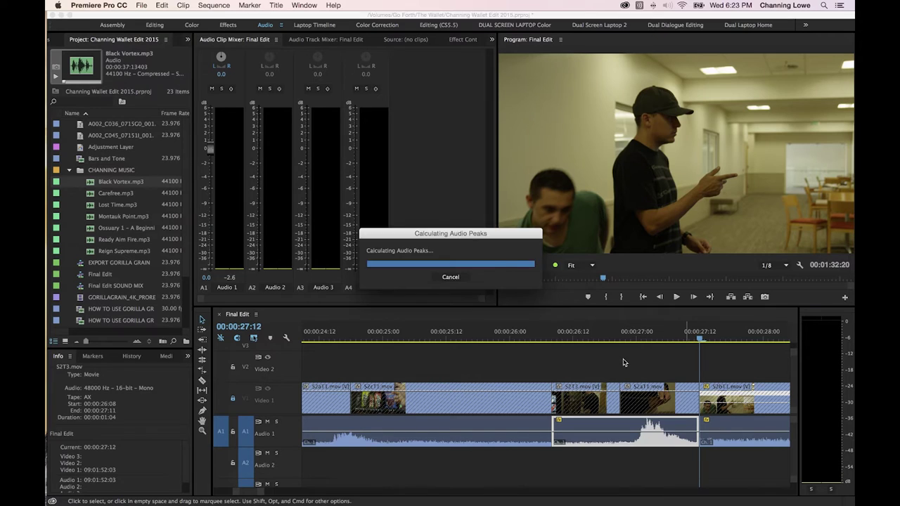
left_click(639, 345)
key("space")
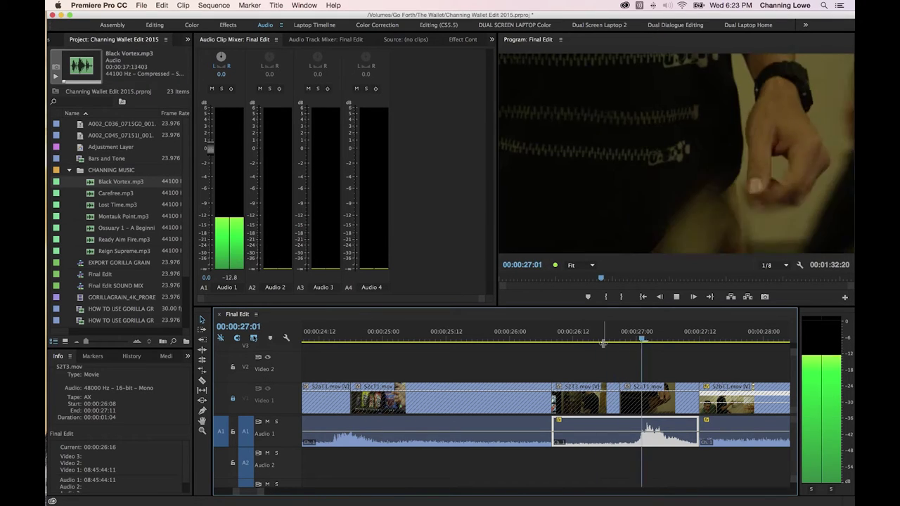
key("space")
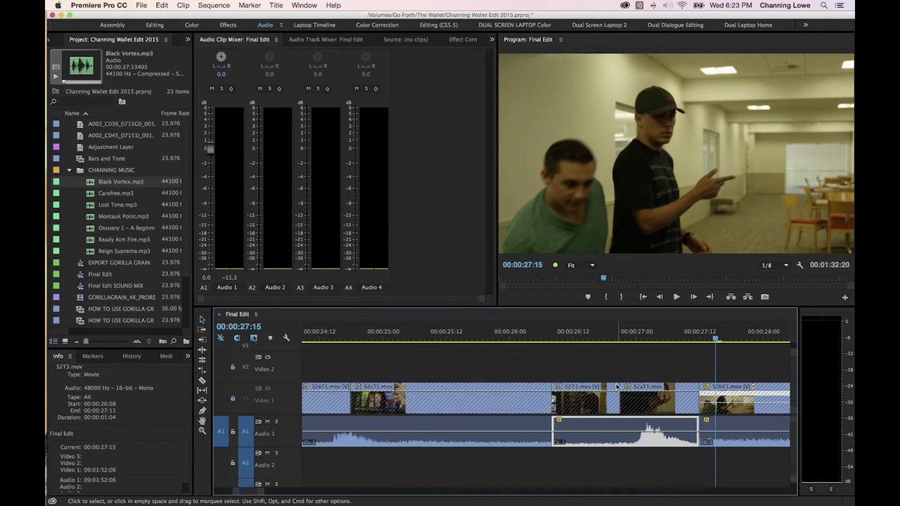
Step: Adjust the next audio clip's gain by -3 dB and play it back
right_click(662, 432)
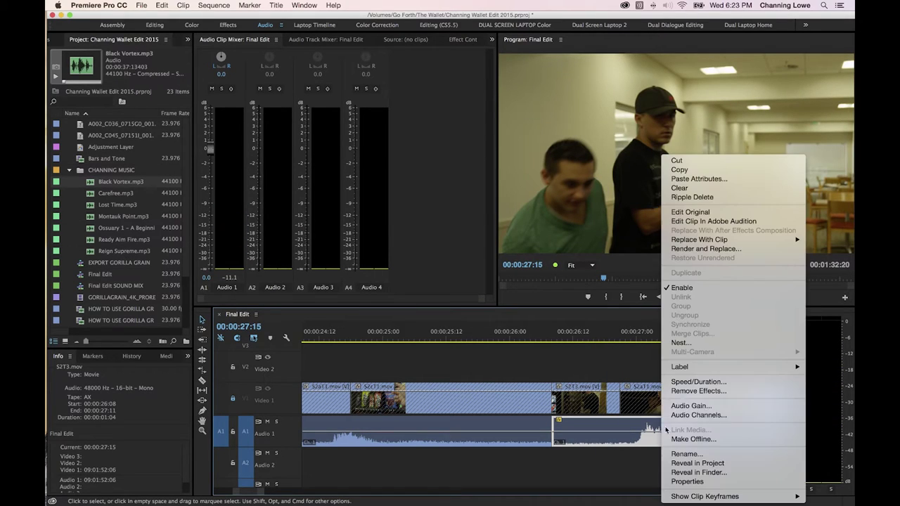
left_click(696, 407)
type("-3")
key("Return")
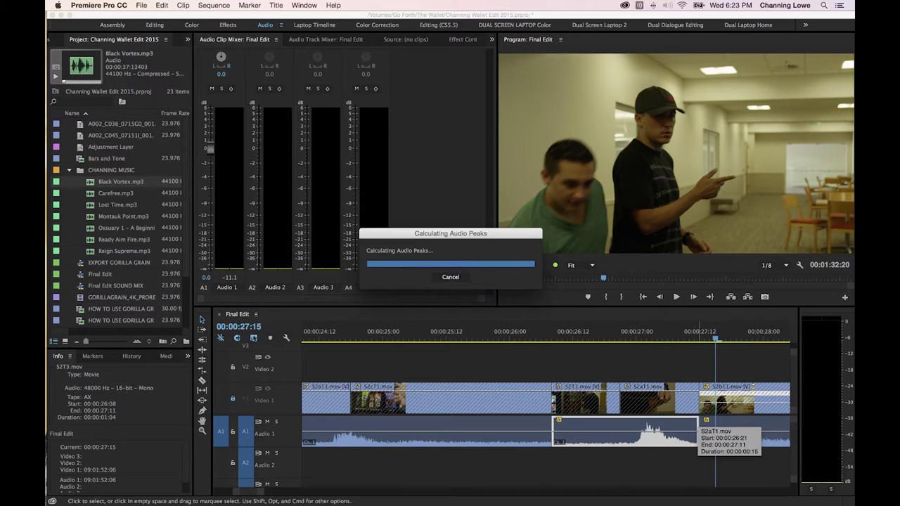
left_click(607, 332)
key("space")
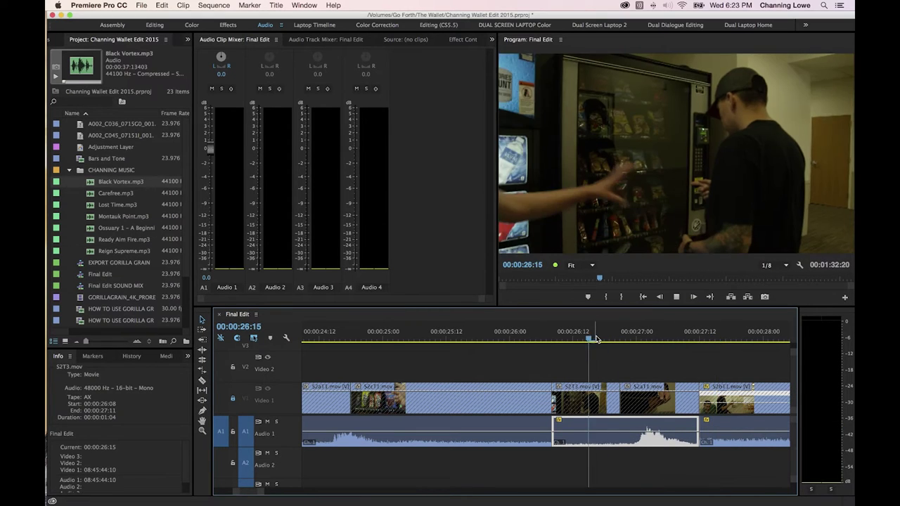
key("space")
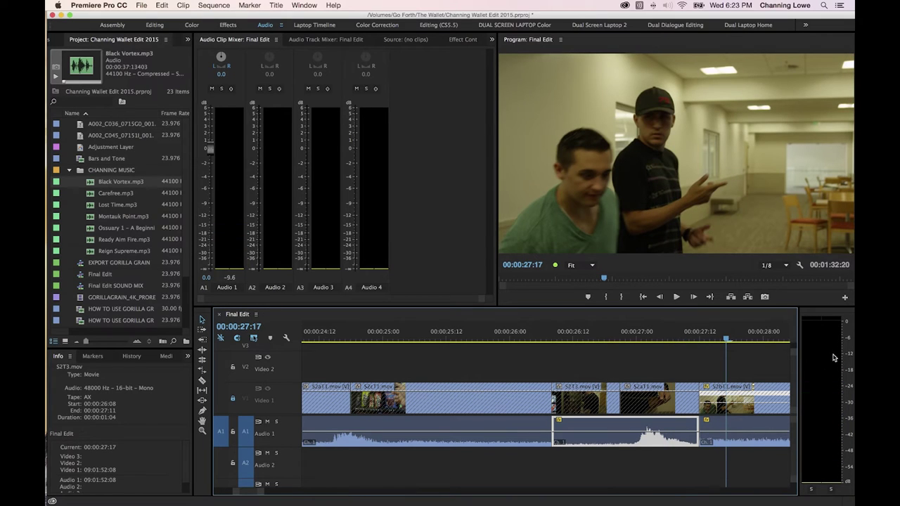
Step: Adjust the S2bT1 audio clip's gain by -6 dB and zoom the timeline out
key("minus")
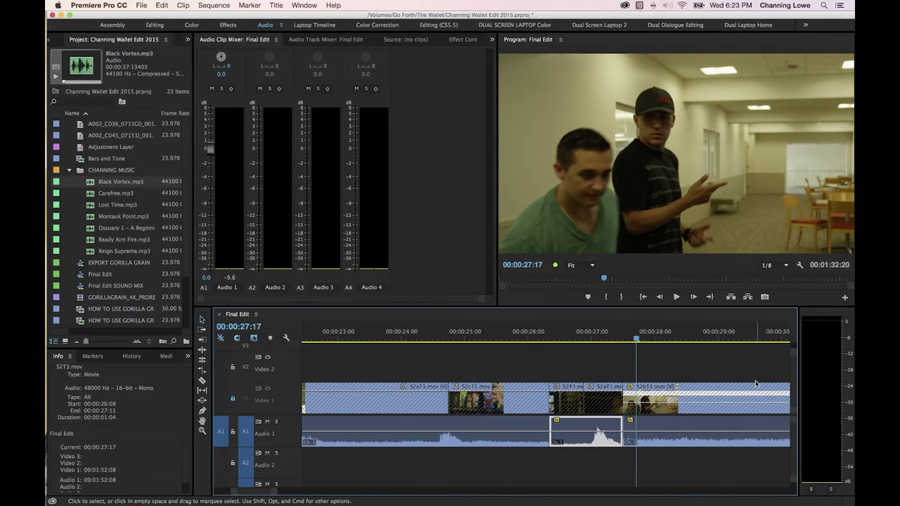
right_click(668, 428)
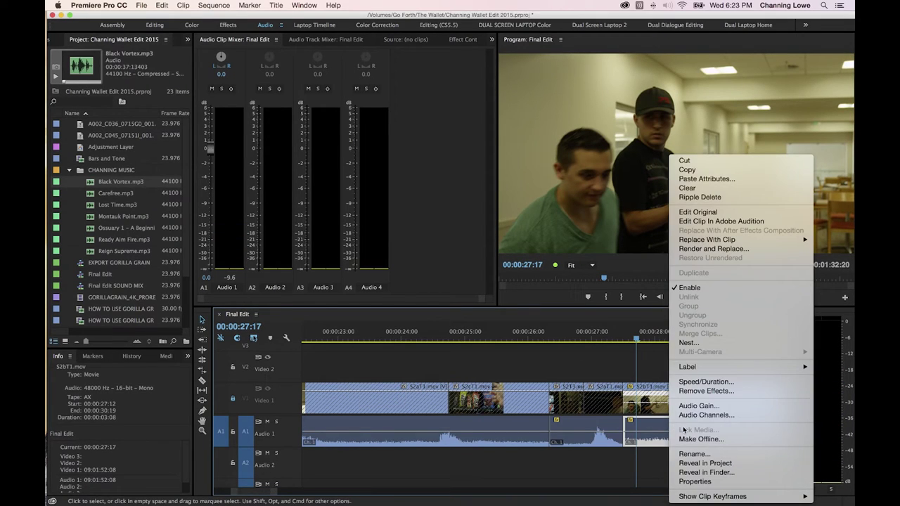
left_click(715, 406)
type("-6")
key("Return")
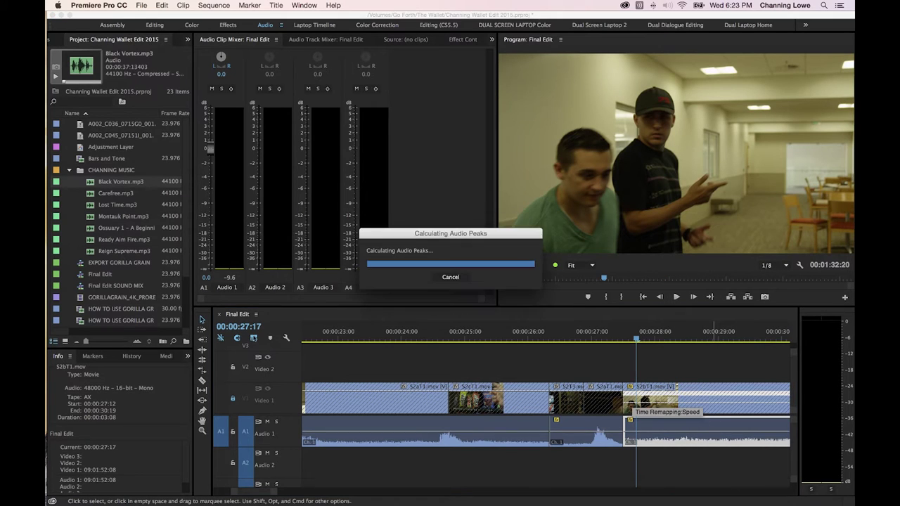
key("minus")
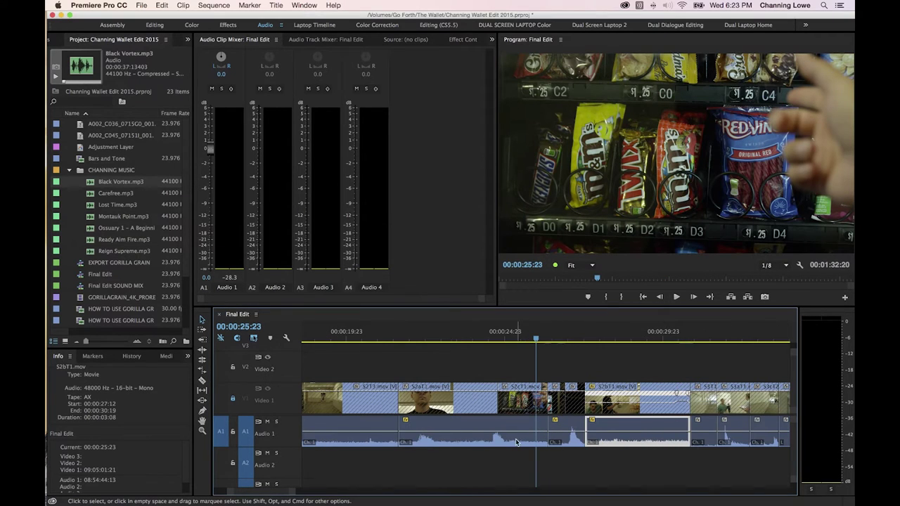
key("minus")
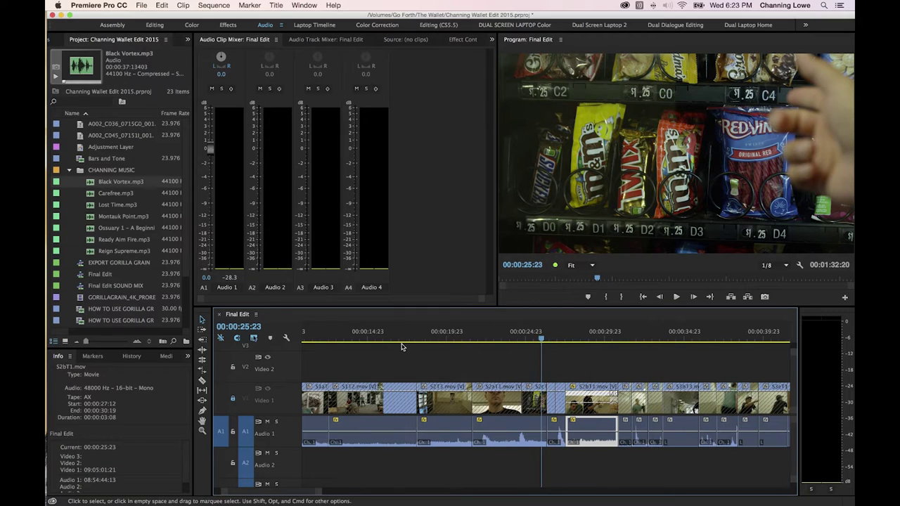
left_click(444, 339)
Step: Add the default Constant Power crossfade at the previous dialogue edit point on Audio 1
key("space")
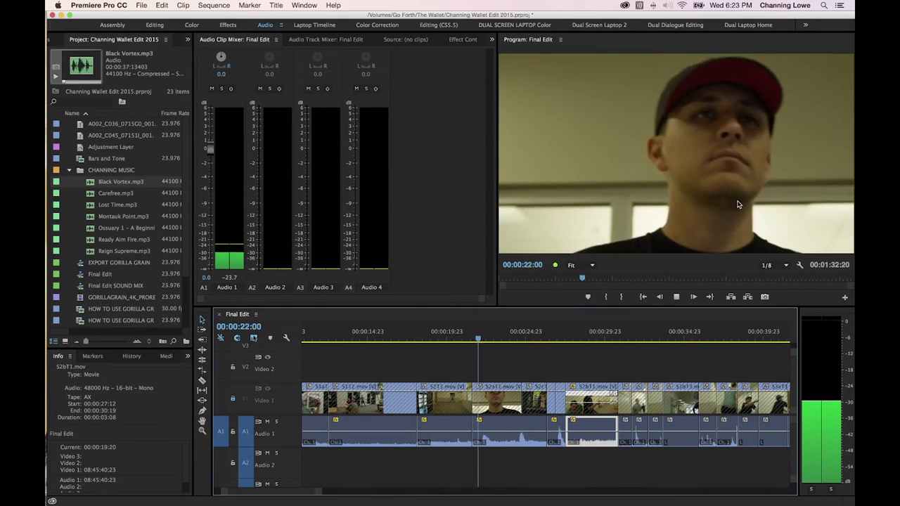
key("space")
left_click(488, 354)
key("equal")
key("equal")
key("equal")
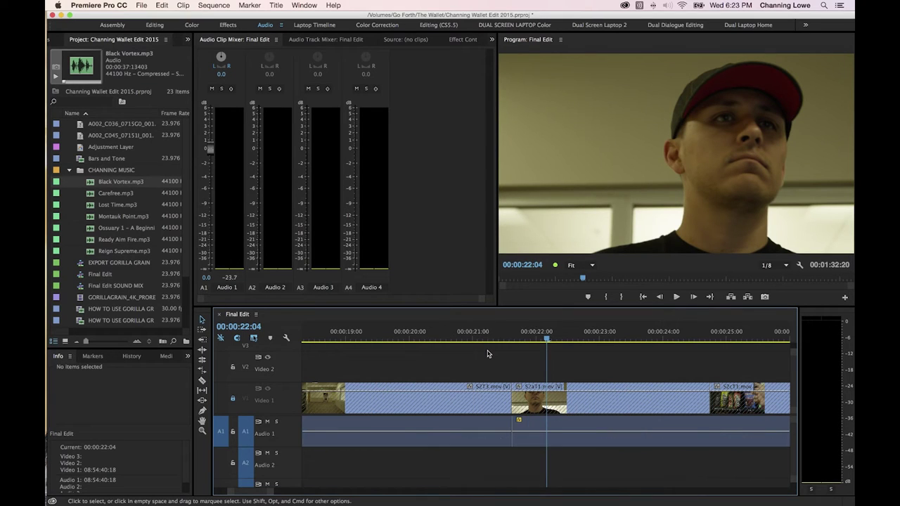
key("Up")
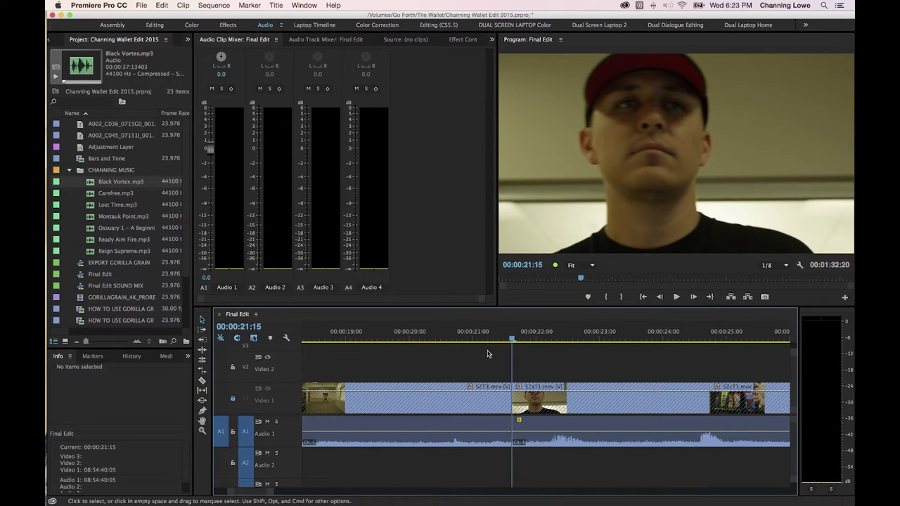
key("super+shift+d")
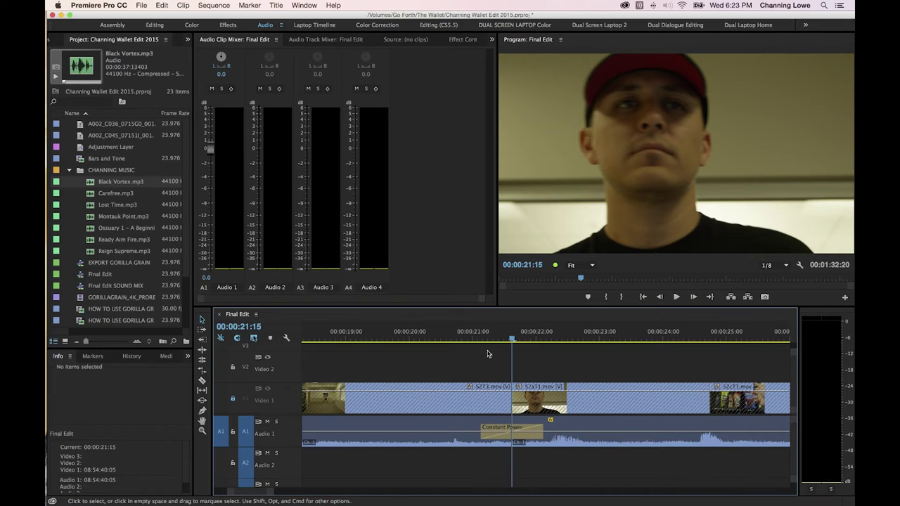
key("minus")
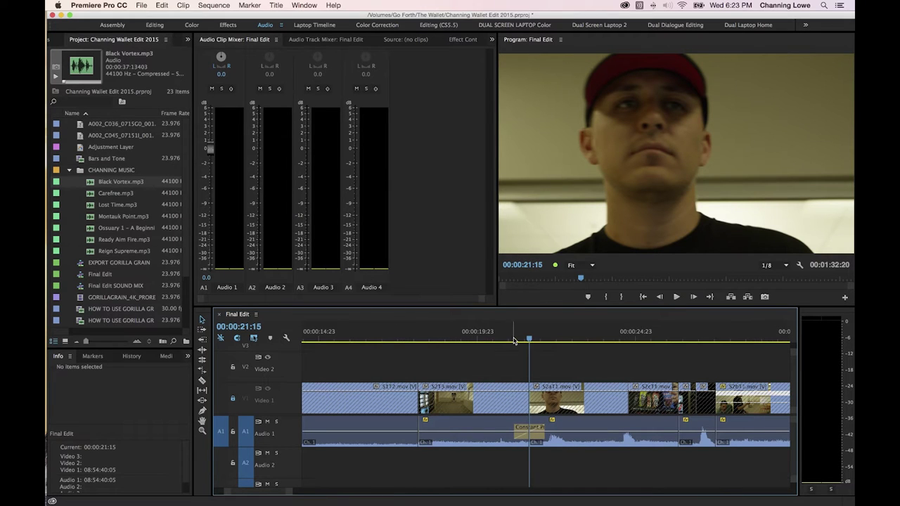
Step: Review the crossfades from 00:00:25:21 and shorten one Constant Power crossfade to 10 frames
key("shift+Left")
key("shift+Left")
key("shift+Left")
key("shift+Left")
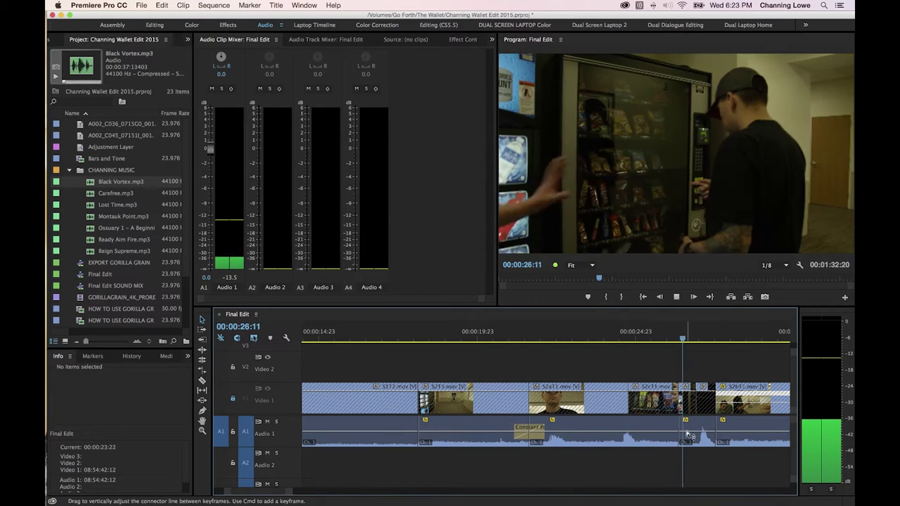
left_click(666, 331)
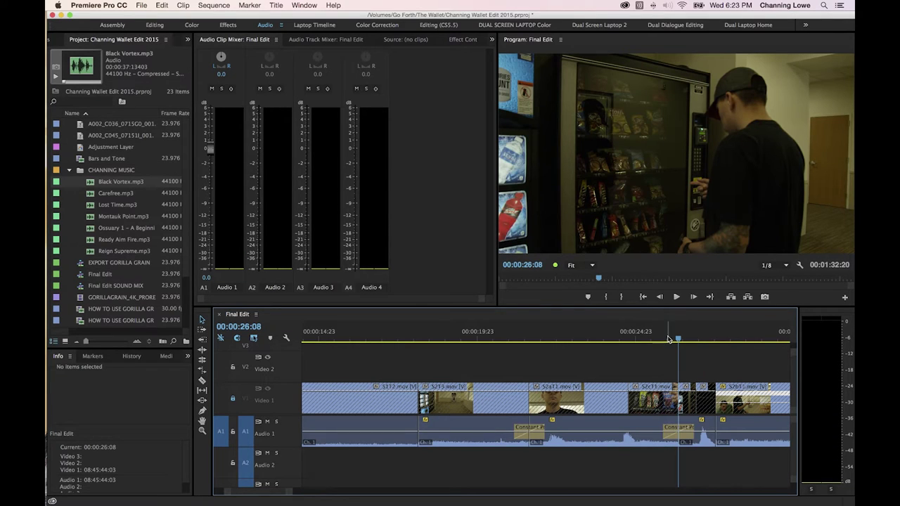
key("space")
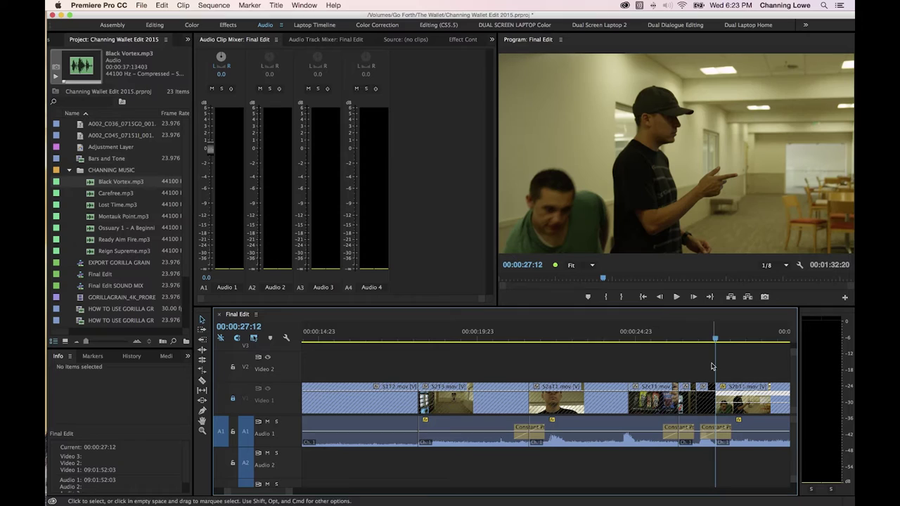
key("equal")
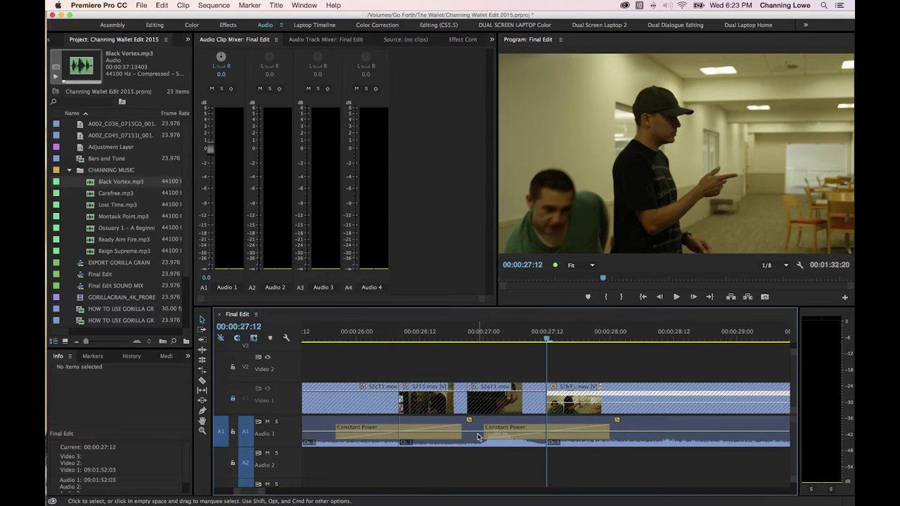
left_click_drag(488, 434, 422, 427)
left_click(354, 337)
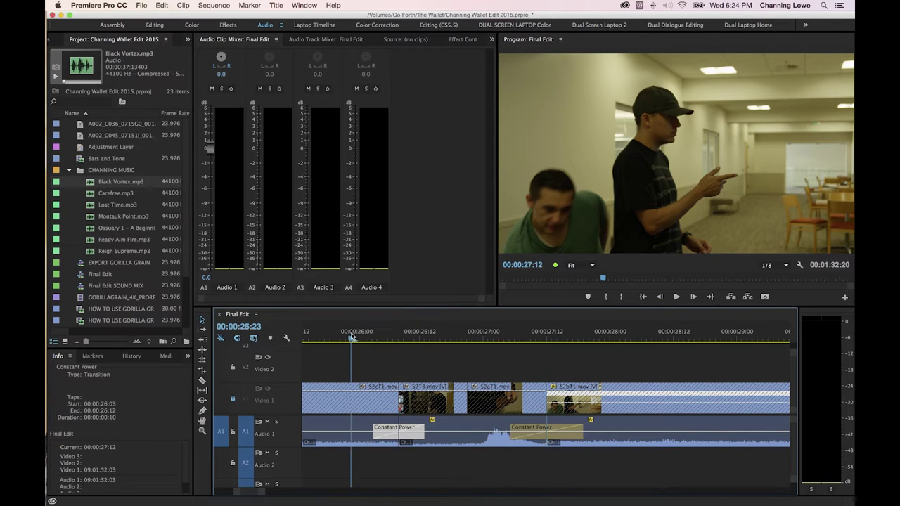
key("space")
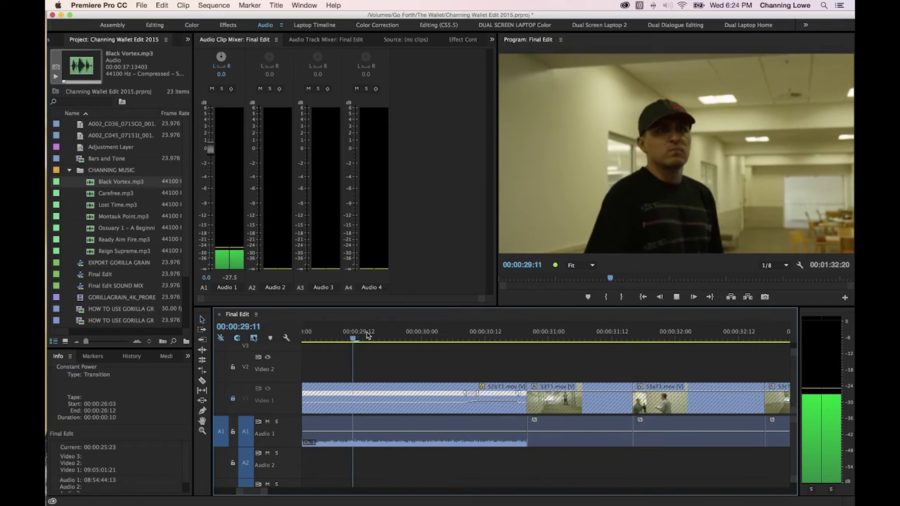
key("space")
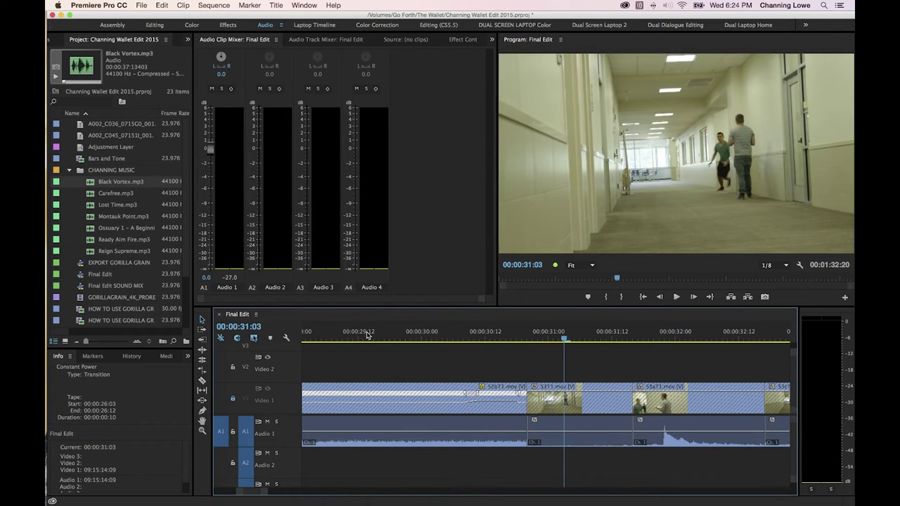
key("minus")
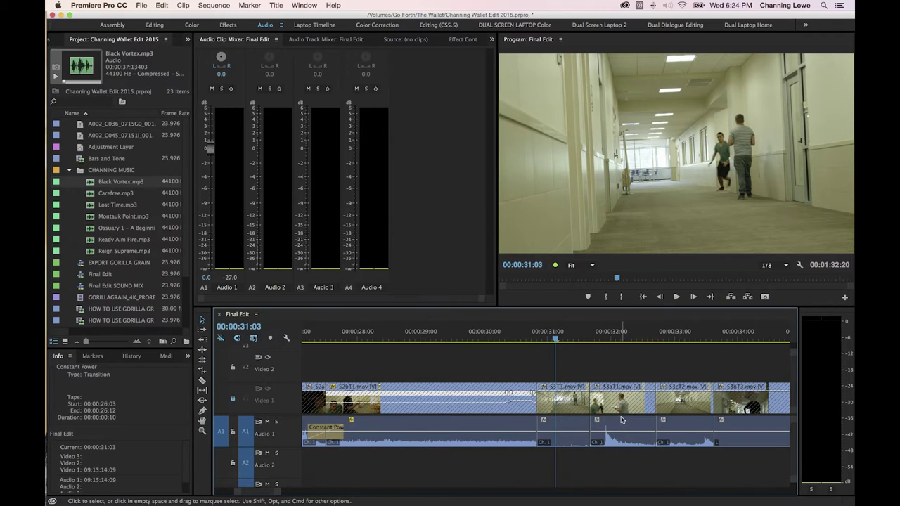
key("minus")
left_click(643, 332)
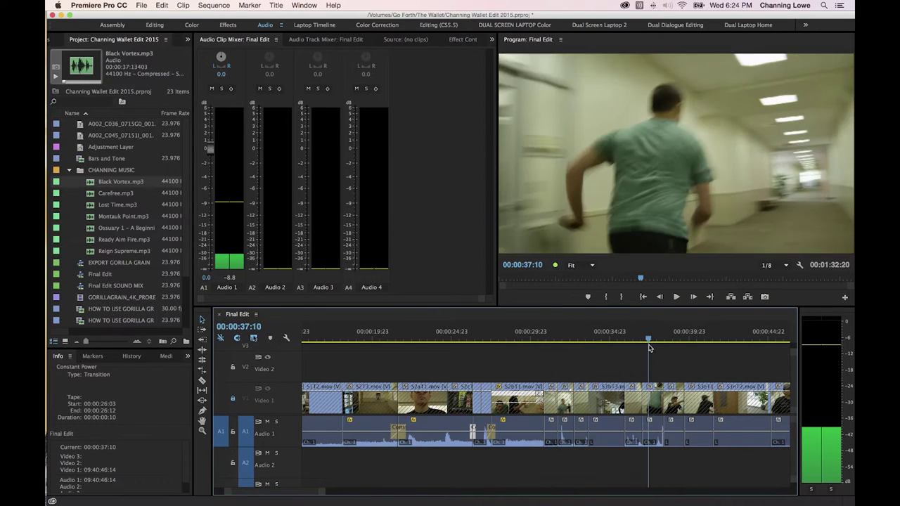
key("equal")
key("minus")
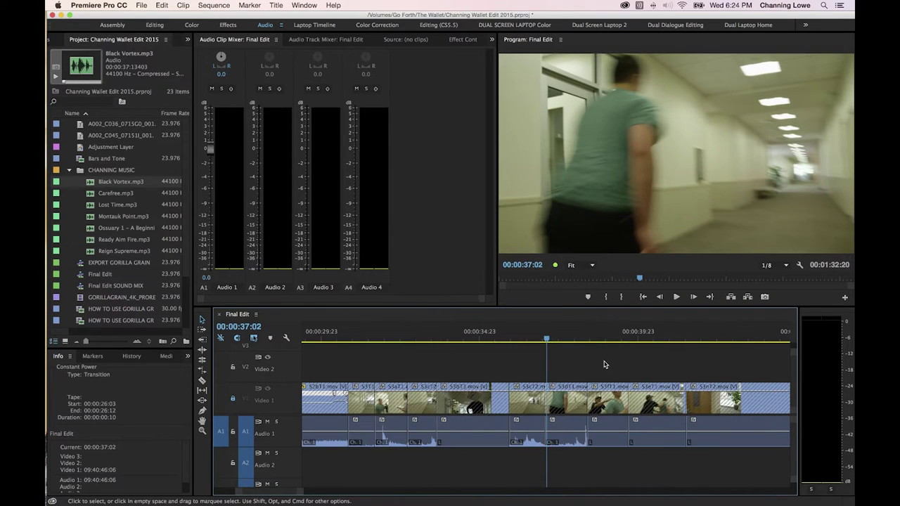
key("minus")
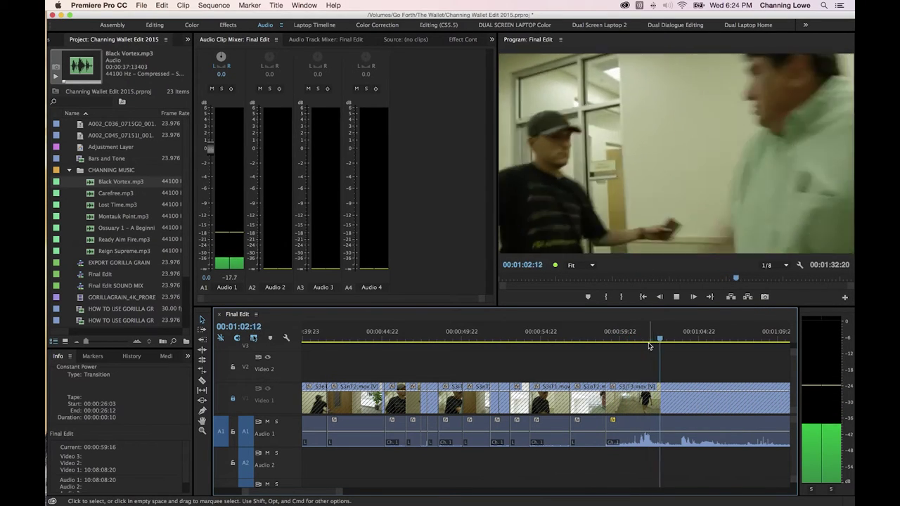
key("space")
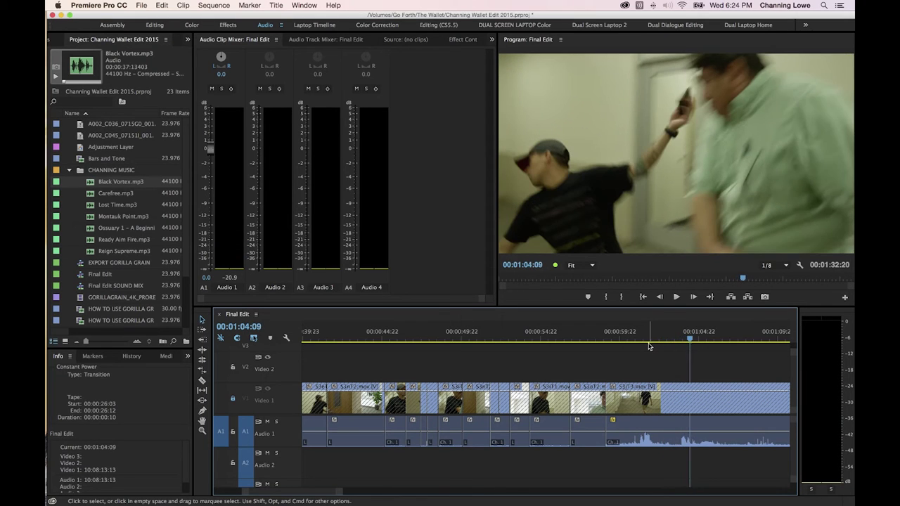
left_click_drag(679, 341, 645, 341)
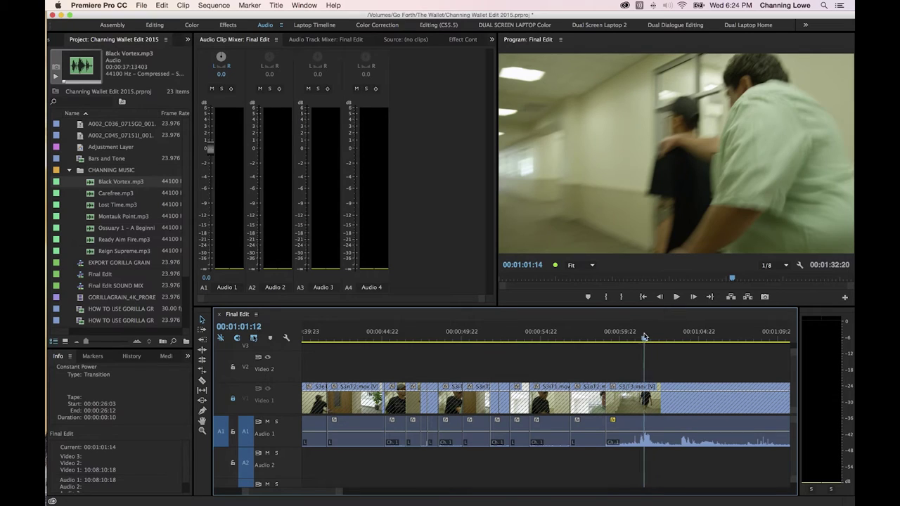
key("j")
key("k")
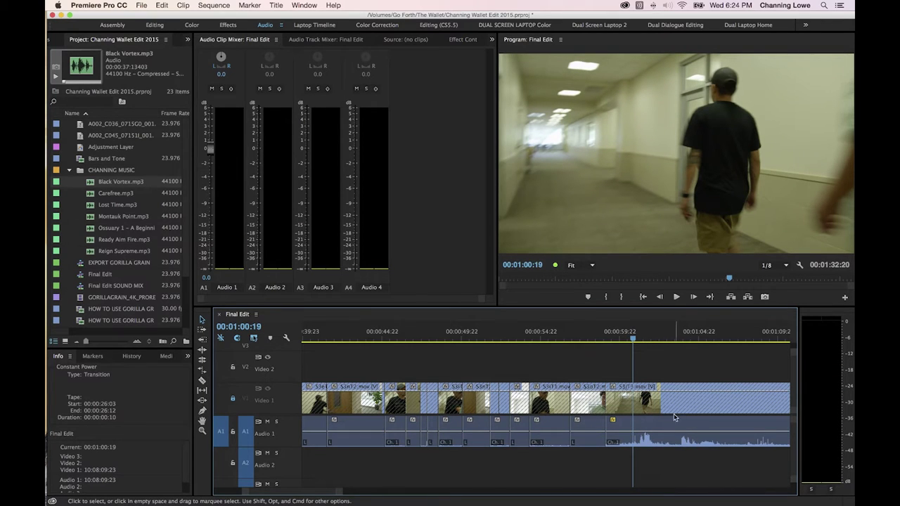
key("space")
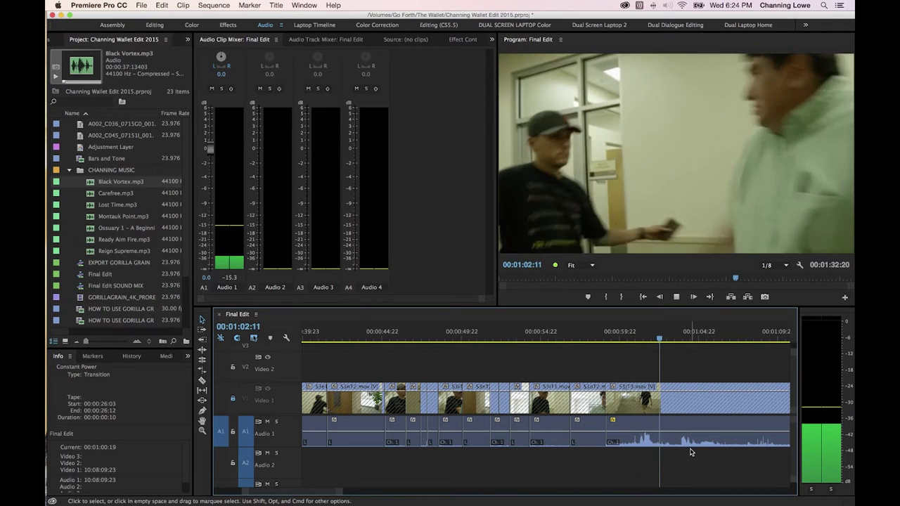
key("space")
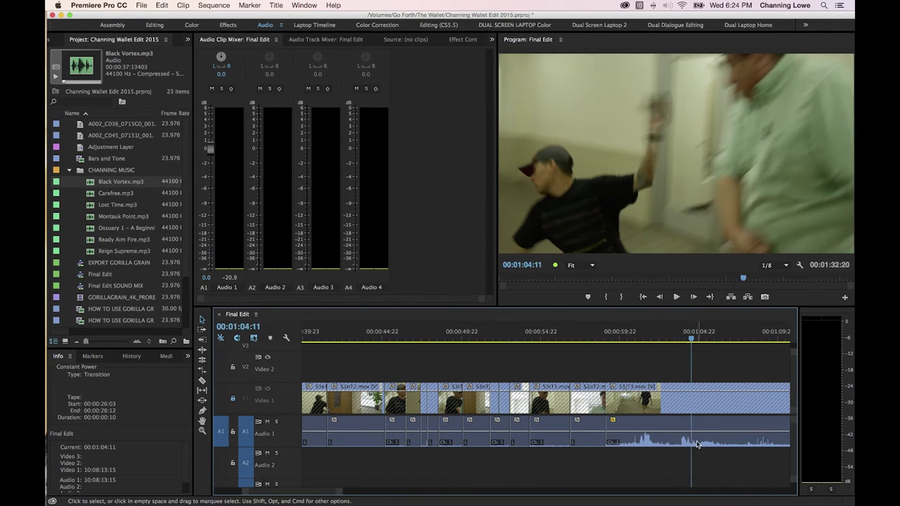
key("Up")
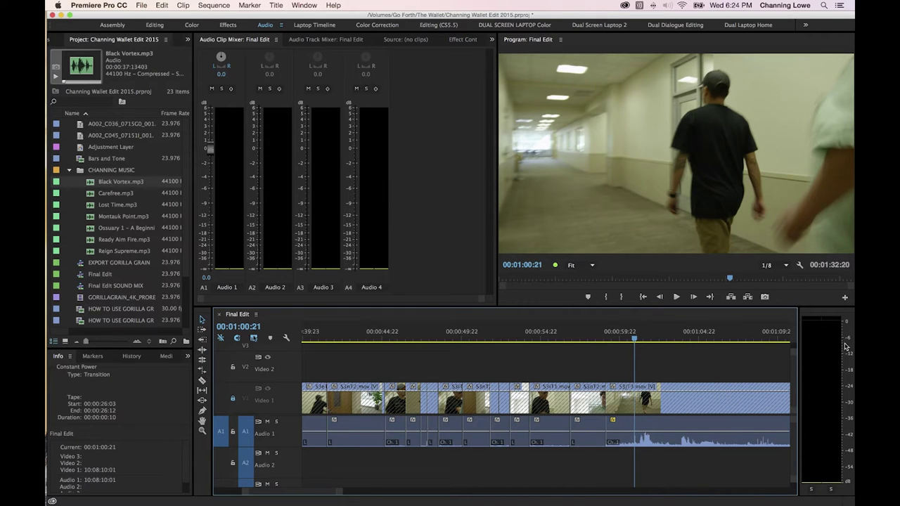
key("space")
key("space")
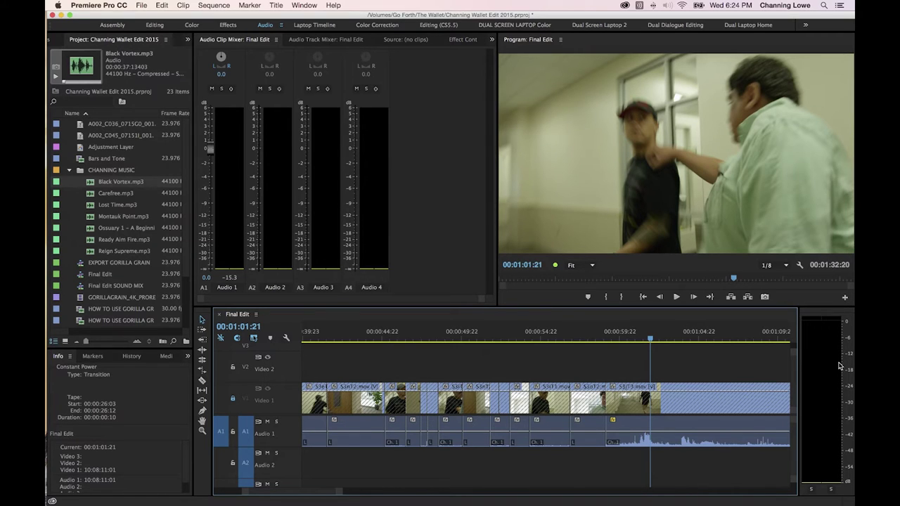
Step: Increase the S3jT3.mov clip's audio gain and play back from about 1:00 to 1:04 to check it
right_click(653, 433)
left_click(688, 407)
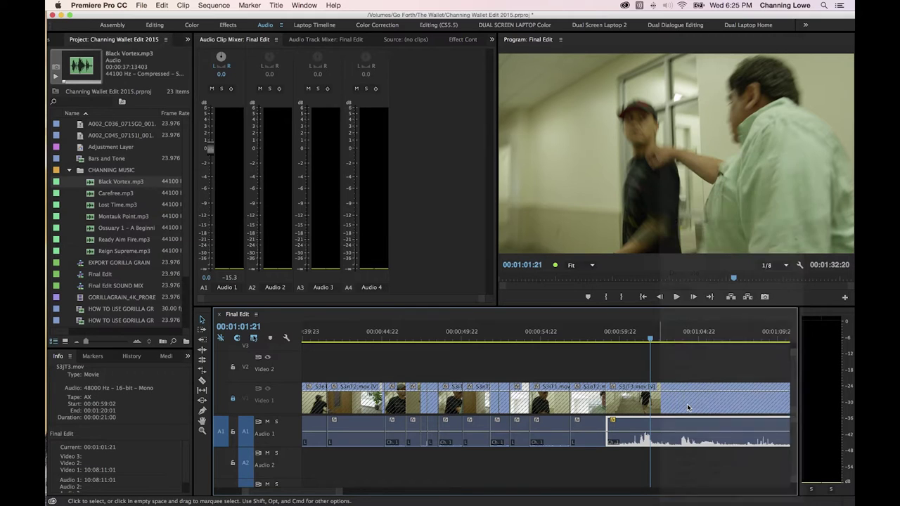
key("Return")
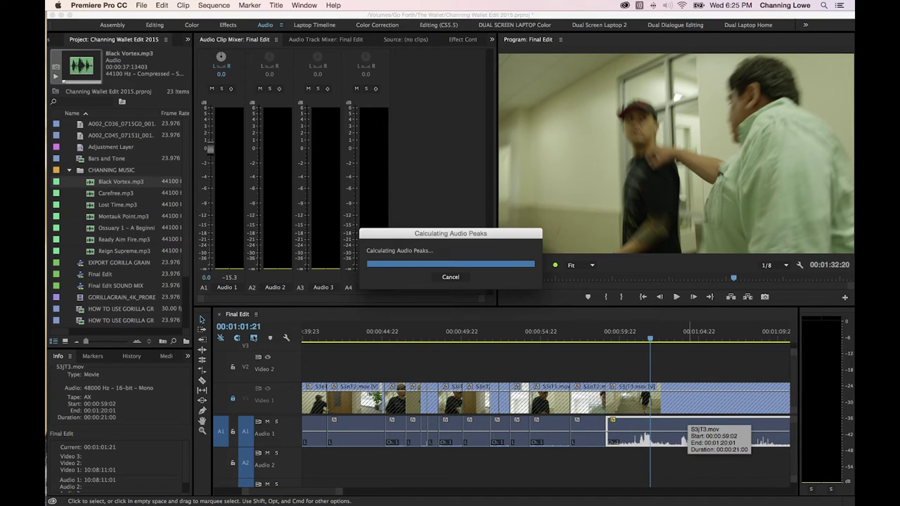
left_click(629, 344)
key("space")
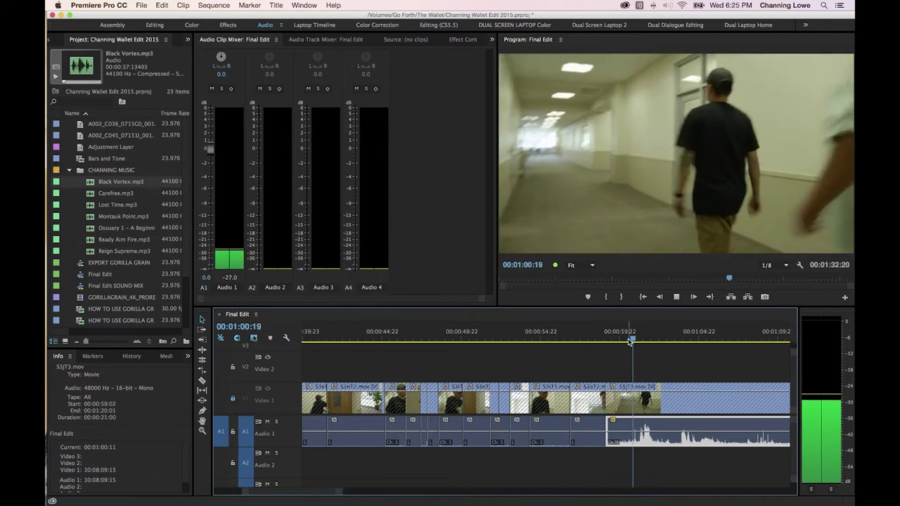
key("space")
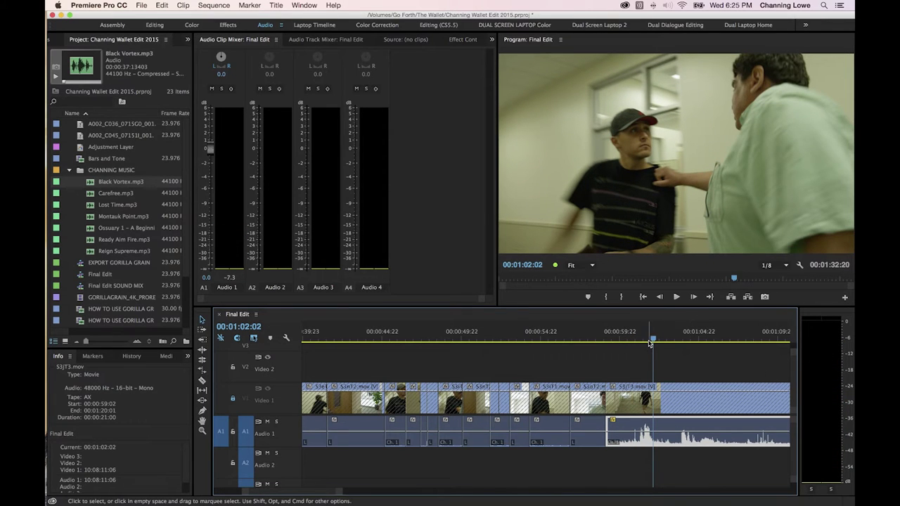
key("space")
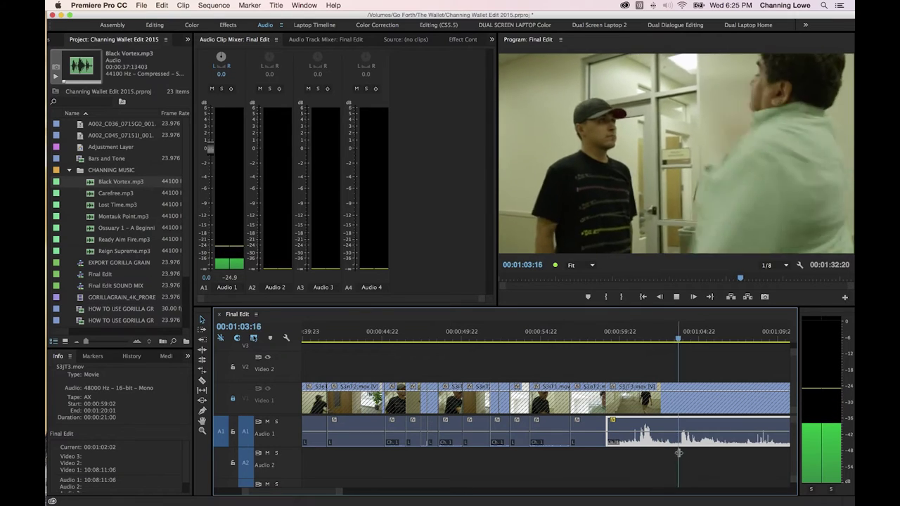
key("space")
key("=")
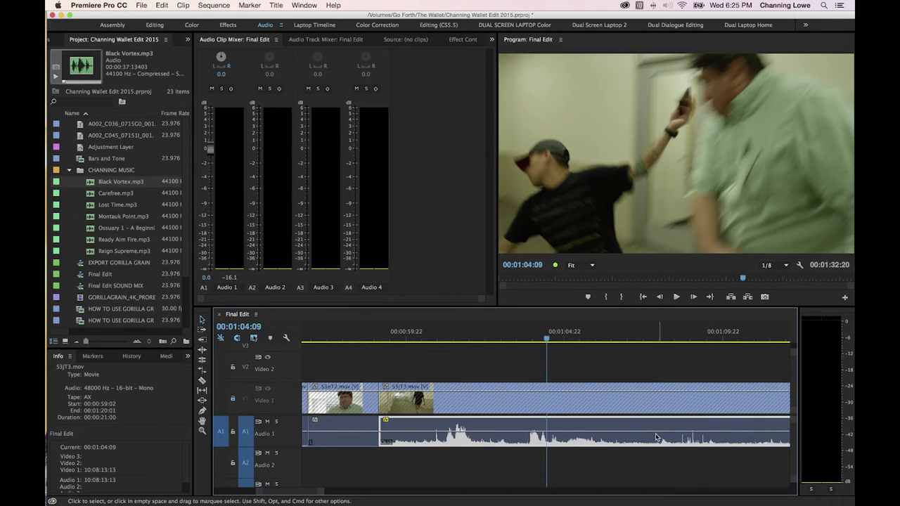
Step: Add three volume keyframes on S3jT3.mov, lift the middle section, and preview the bump from 1:01:17
left_click(485, 434, "super")
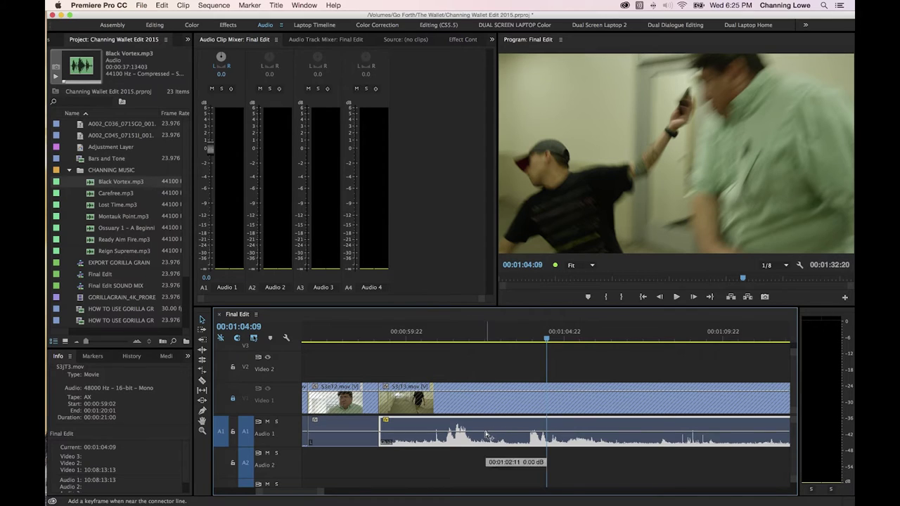
left_click(521, 433, "super")
left_click(560, 433, "super")
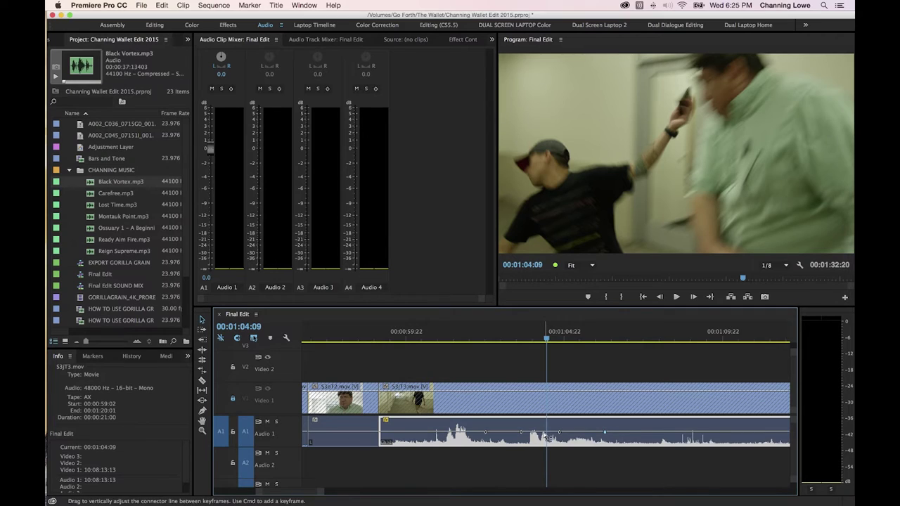
left_click_drag(546, 436, 546, 429)
key("super+z")
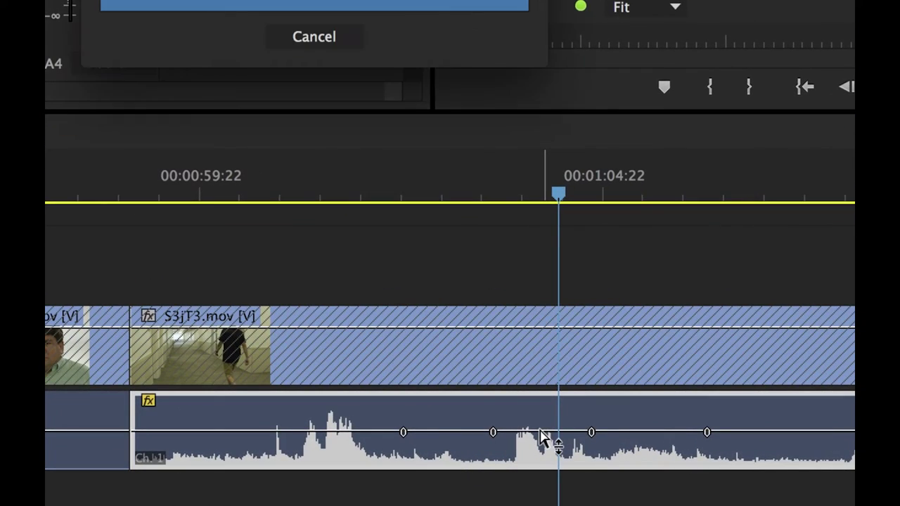
left_click_drag(541, 432, 542, 413)
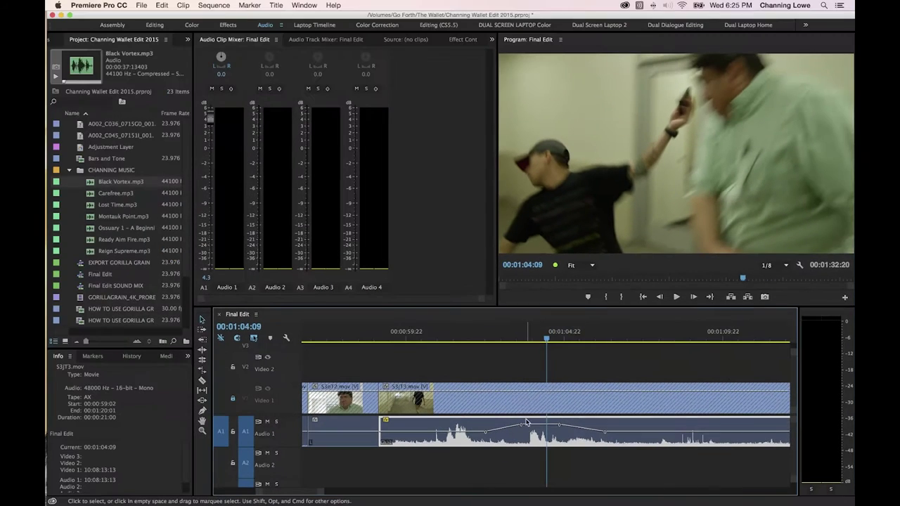
left_click(464, 339)
key("space")
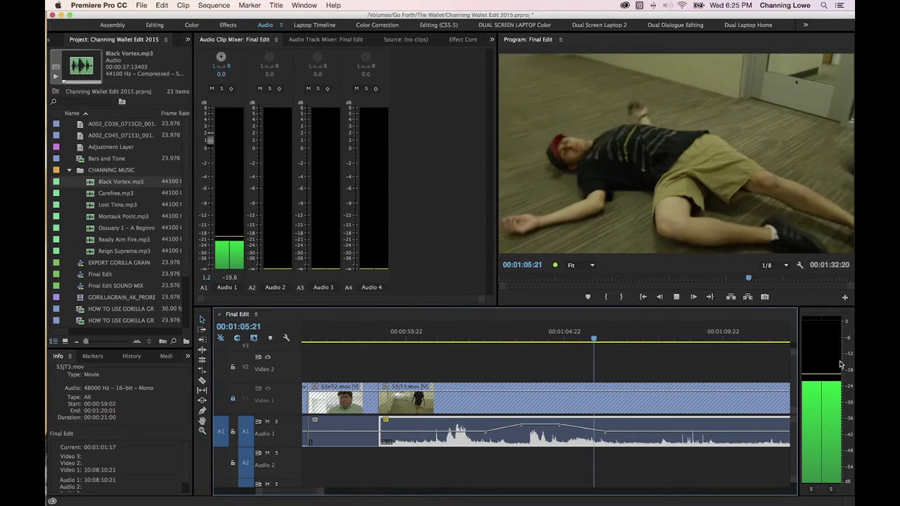
key("space")
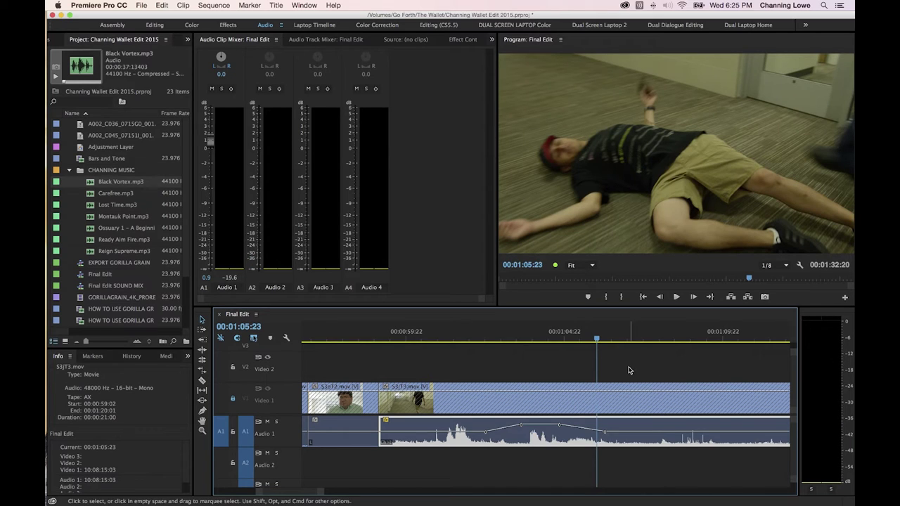
left_click(591, 423)
left_click_drag(596, 337, 731, 339)
Step: Add two volume keyframes on the Audio 1 dialogue near 1:14 and raise the section between them
key("minus")
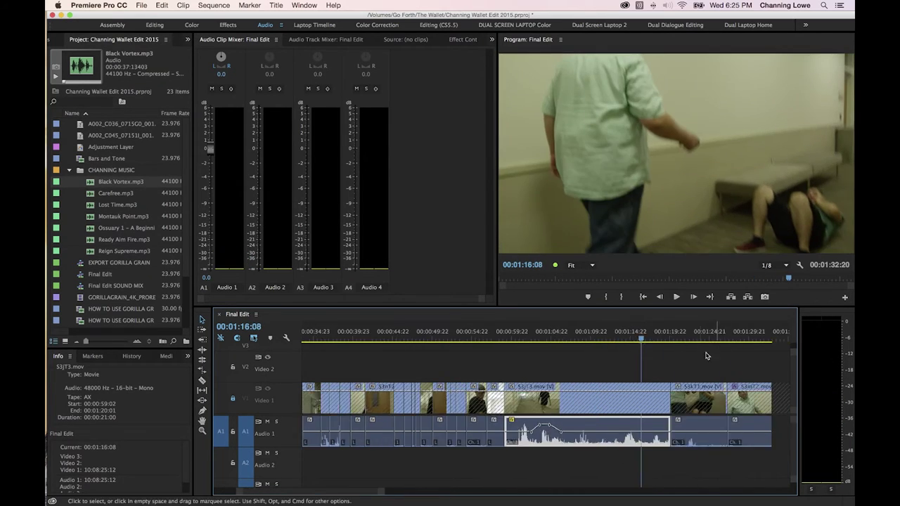
left_click(631, 339)
key("space")
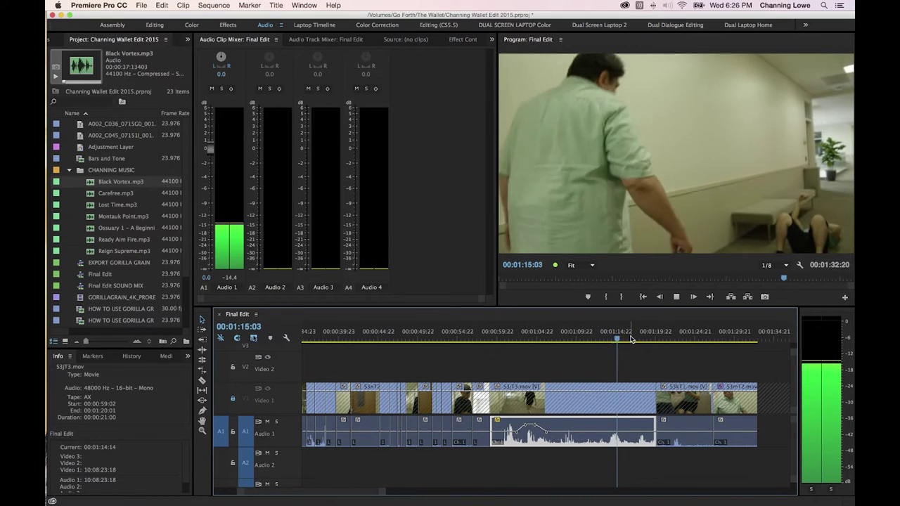
left_click(611, 340)
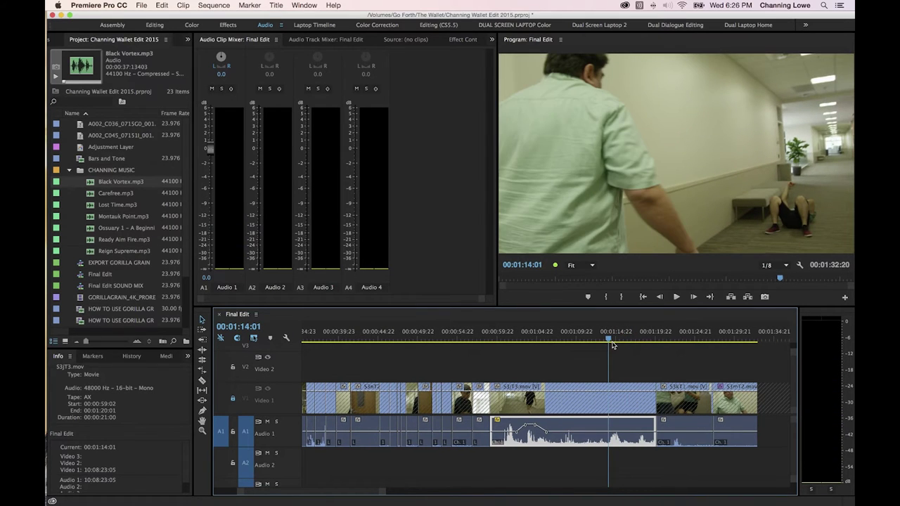
key("equal")
key("equal")
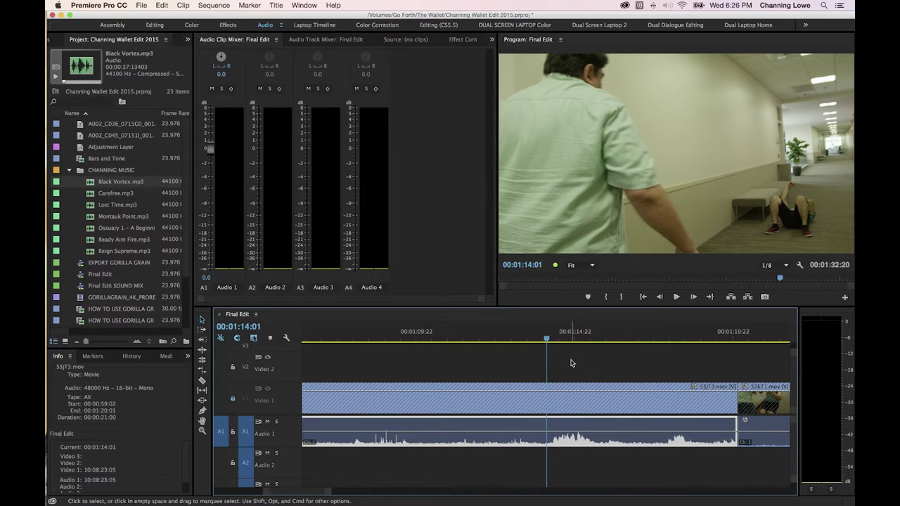
key("space")
key("space")
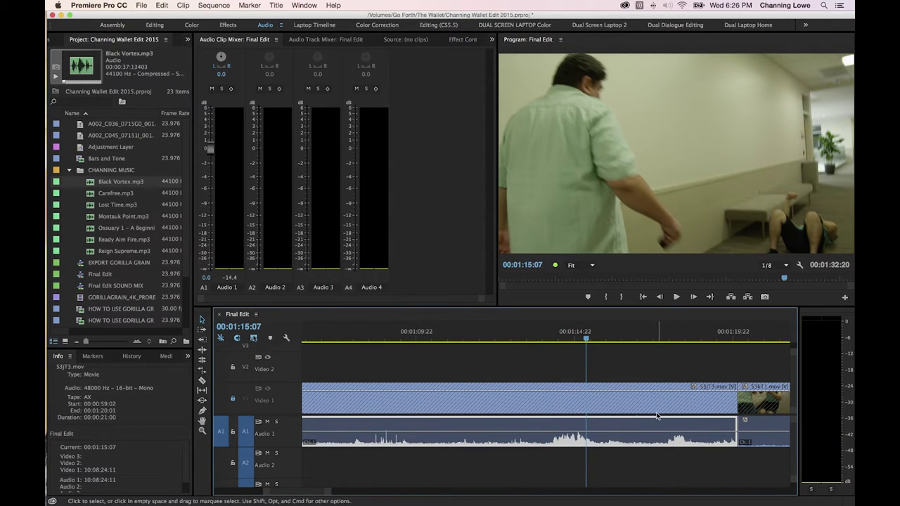
left_click(550, 432, "super")
left_click(598, 432, "super")
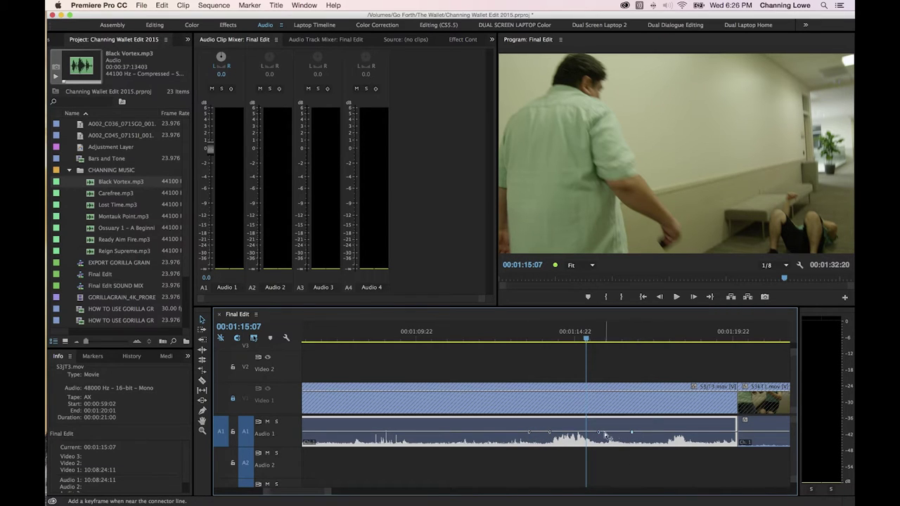
left_click_drag(579, 432, 579, 429)
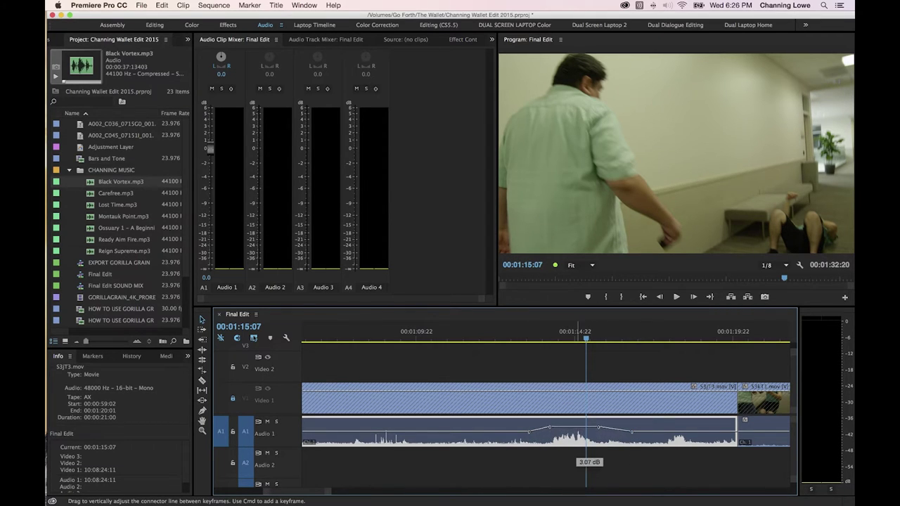
left_click(546, 337)
key("space")
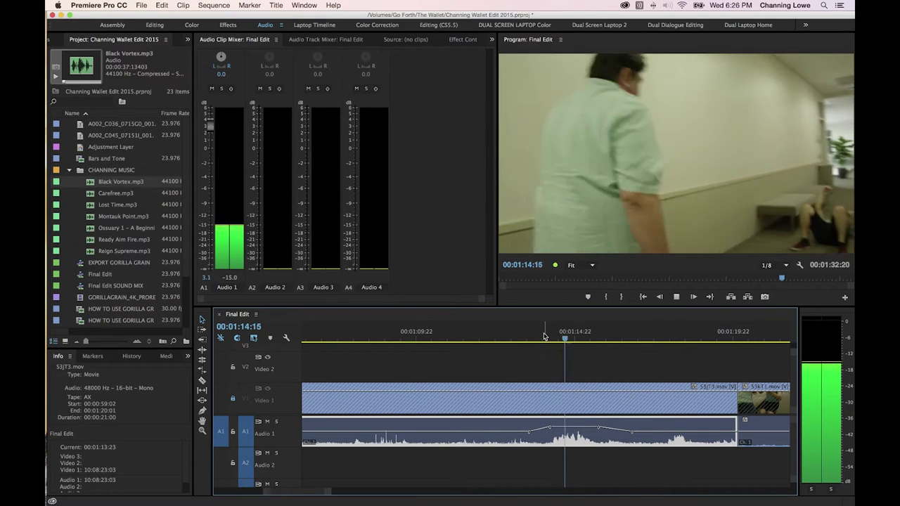
key("space")
Step: Lift the bump slightly more and raise the last keyframe to about 3.58 dB, then review
left_click_drag(573, 431, 573, 427)
left_click(547, 339)
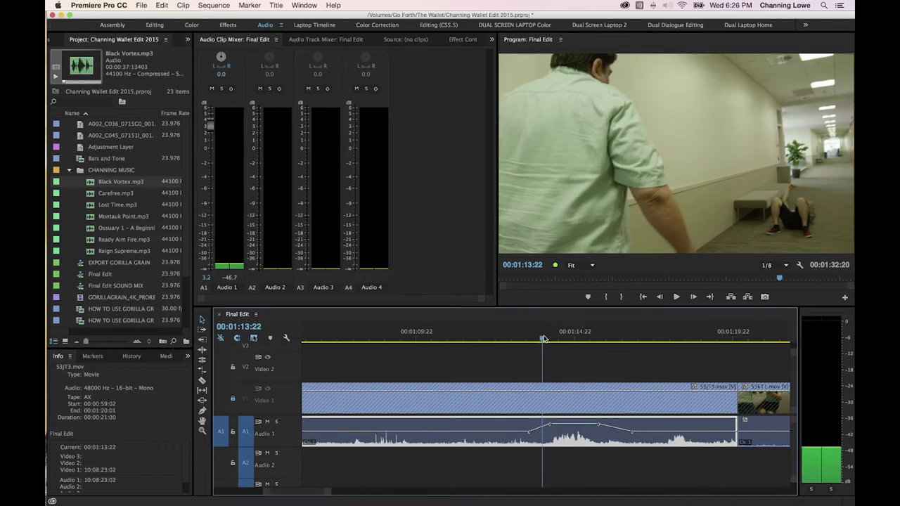
key("space")
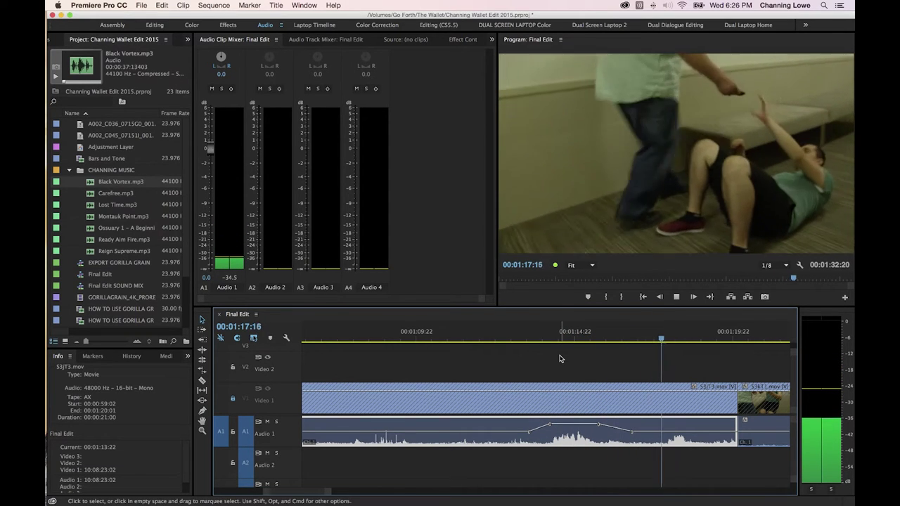
key("space")
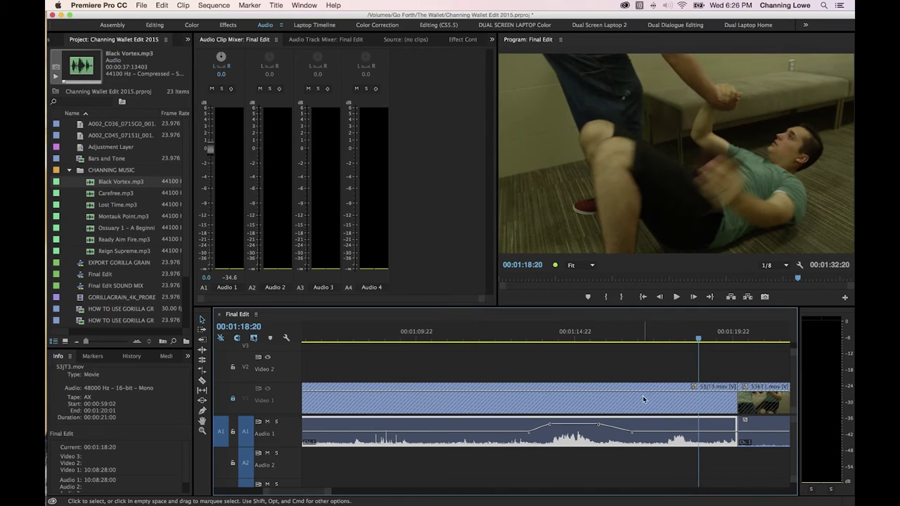
left_click_drag(632, 433, 636, 425)
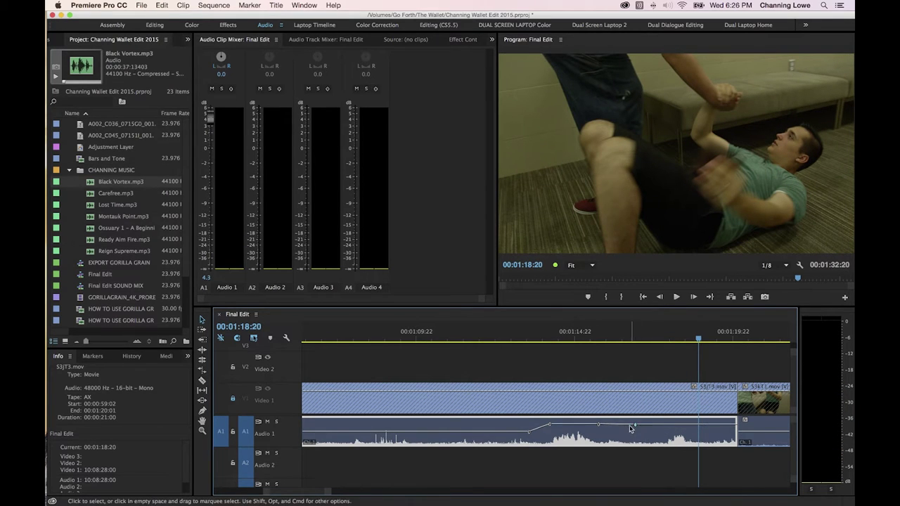
left_click(627, 339)
key("space")
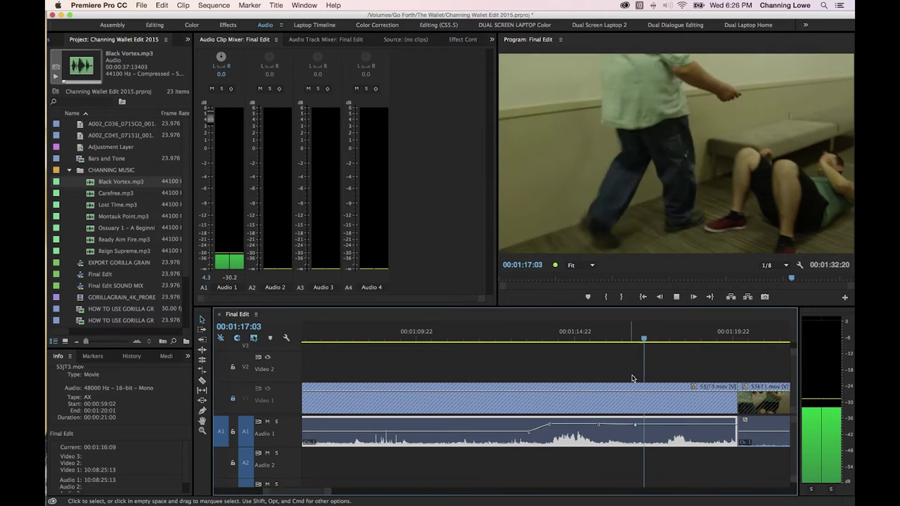
scroll(660, 398, "down", 1)
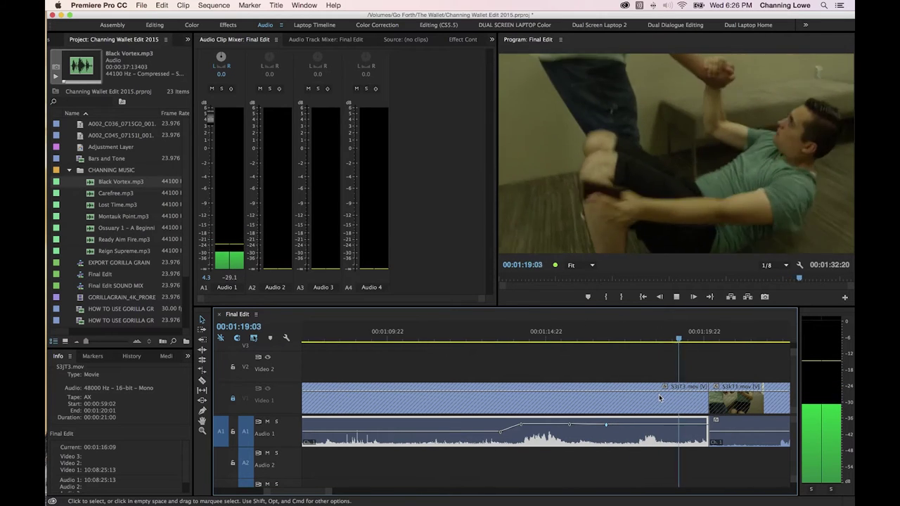
key("space")
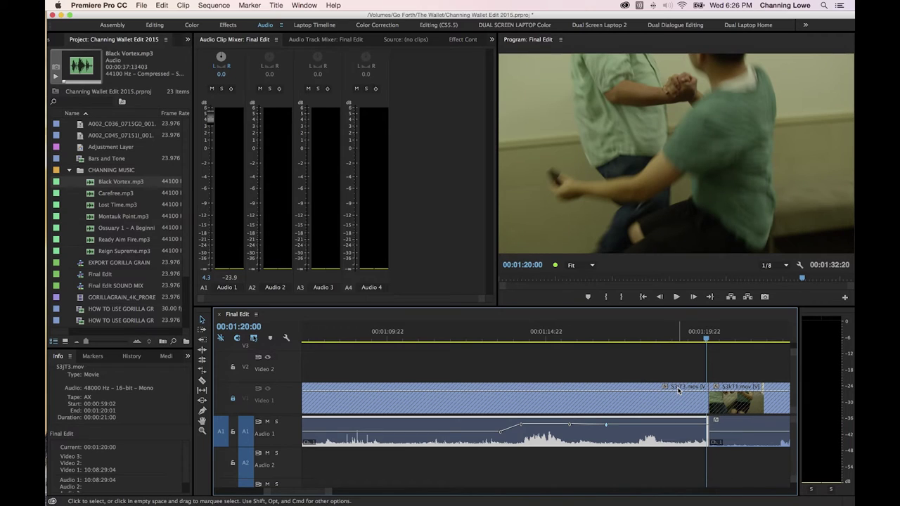
key("backslash")
left_click_drag(468, 332, 378, 332)
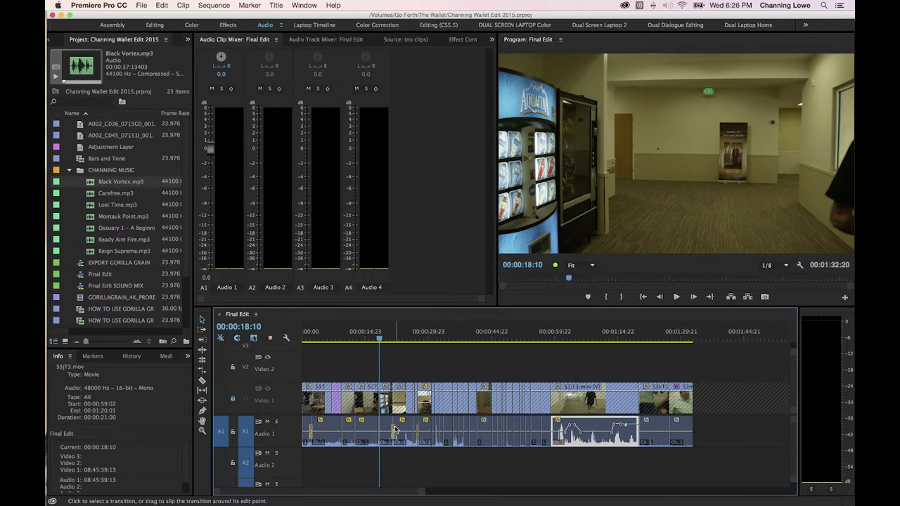
Step: Play the crossfaded dialogue from 00:00:20:12 through 00:00:29:21
left_click(389, 334)
key("=")
key("=")
key("=")
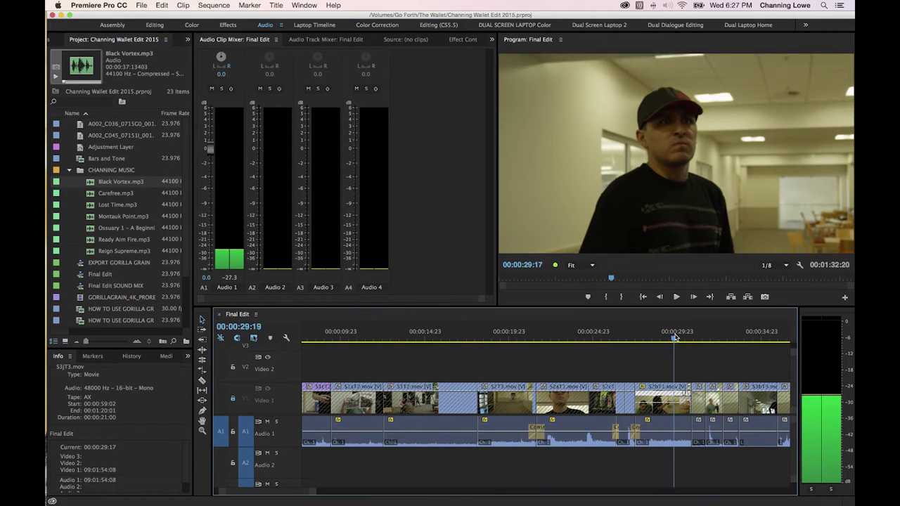
key("space")
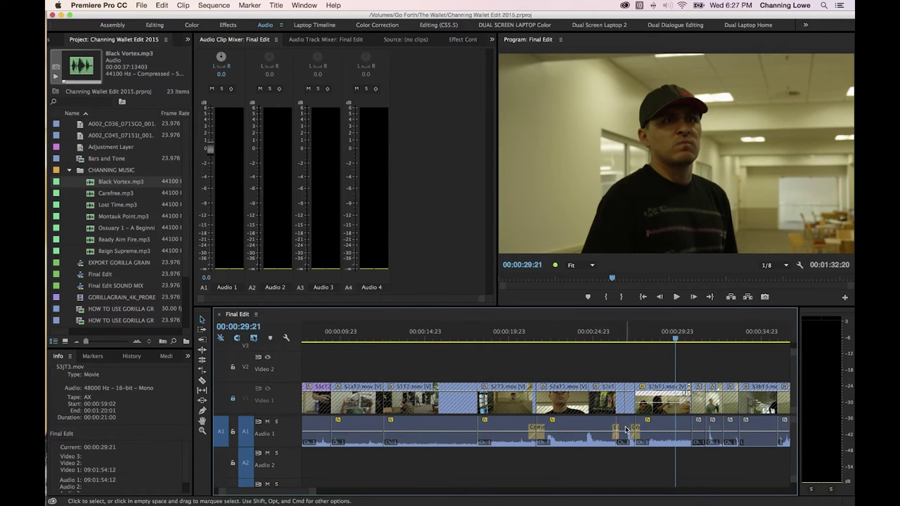
key("minus")
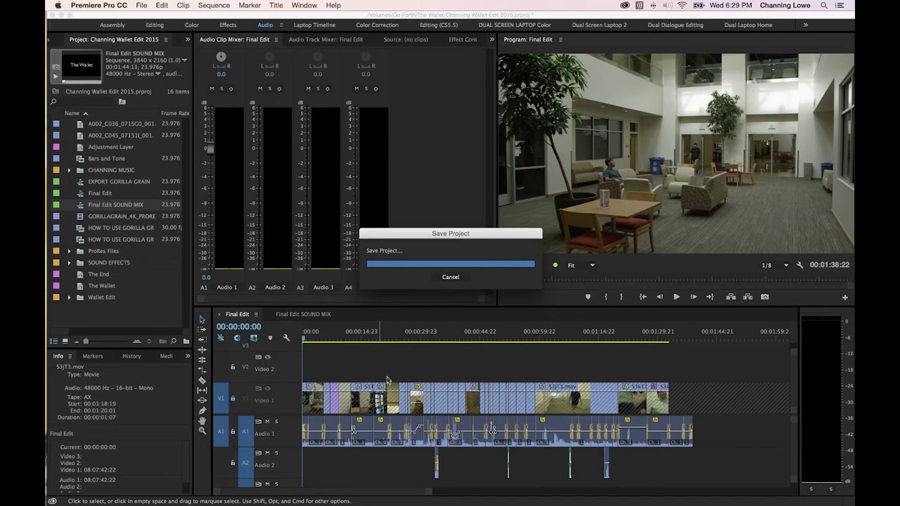
Step: Save the project, maximize and fit the Final Edit timeline, and inspect around 00:00:33:16
left_click(379, 372)
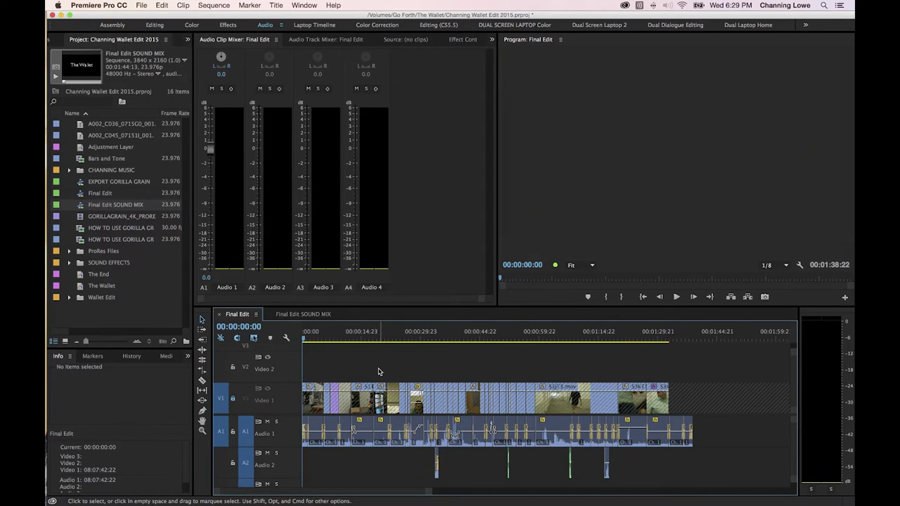
key("grave")
key("backslash")
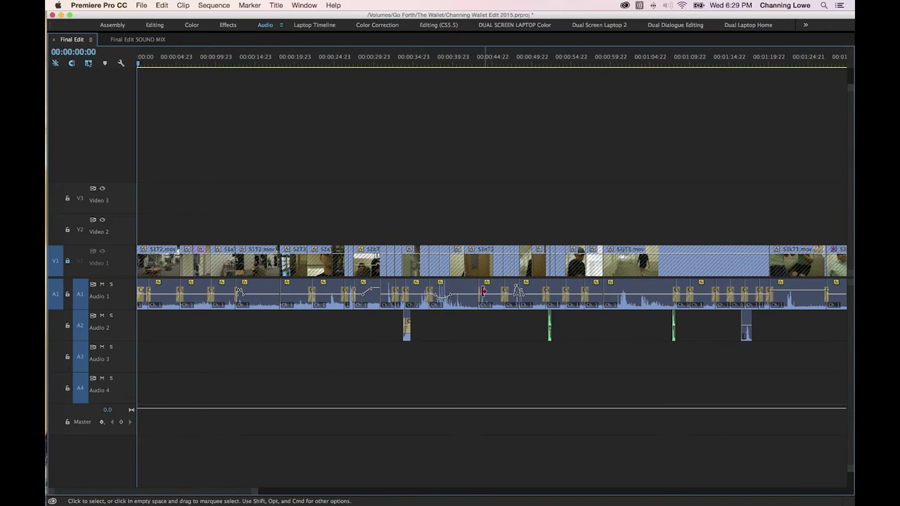
left_click(403, 60)
key("equal")
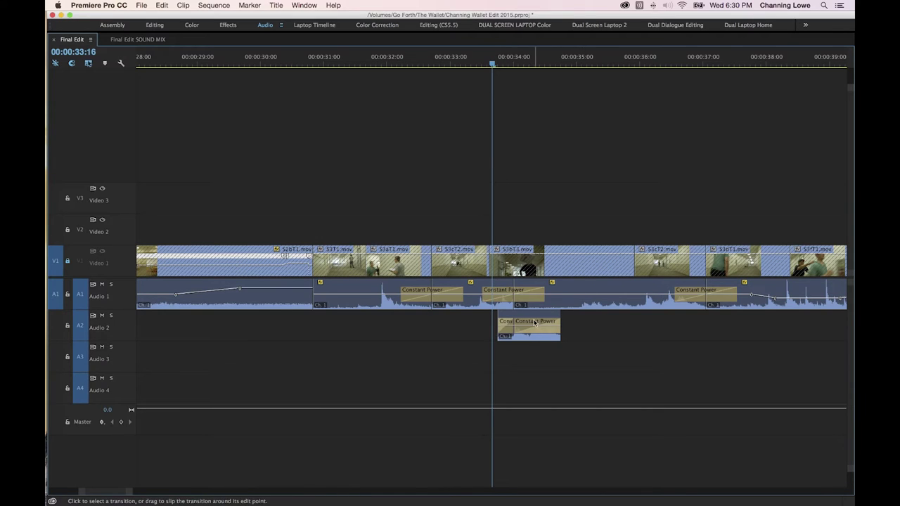
key("minus")
key("minus")
key("minus")
key("minus")
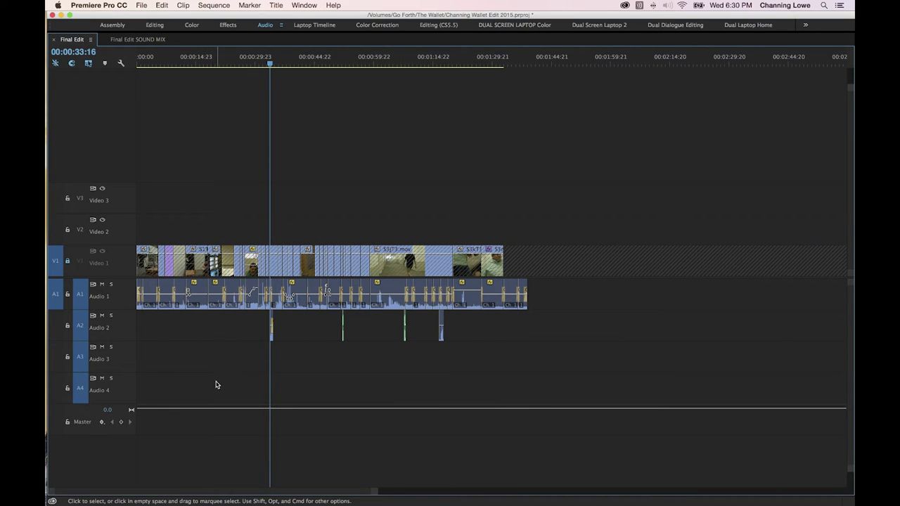
right_click(127, 389)
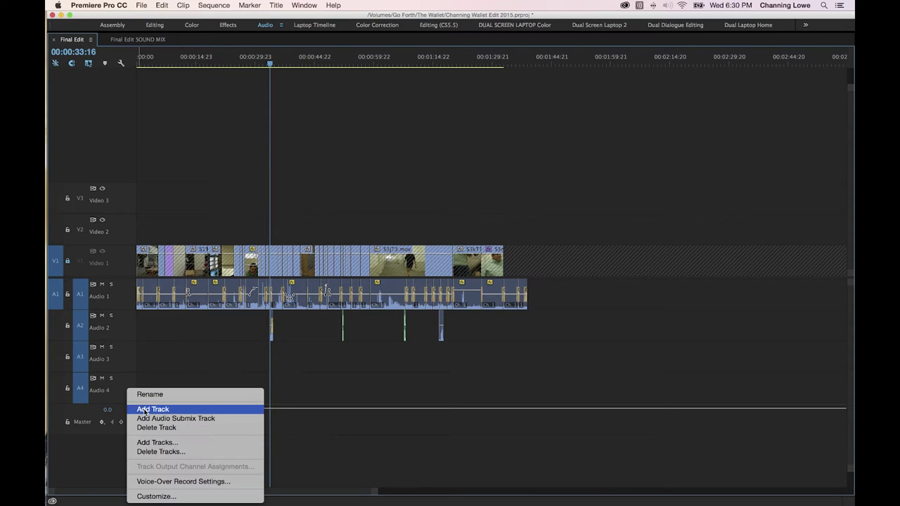
Step: Add Audio 5 and Audio 6 tracks below Audio 4, target both, and restore the panel layout
left_click(144, 410)
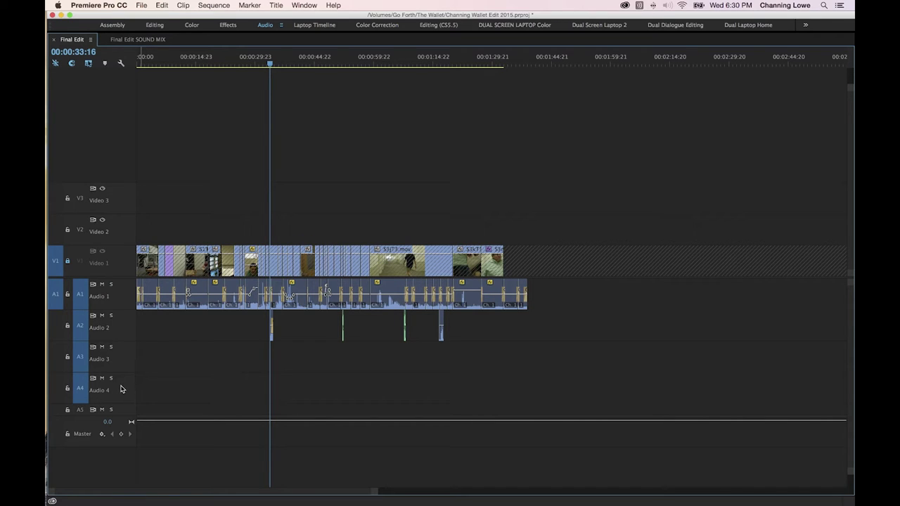
right_click(125, 390)
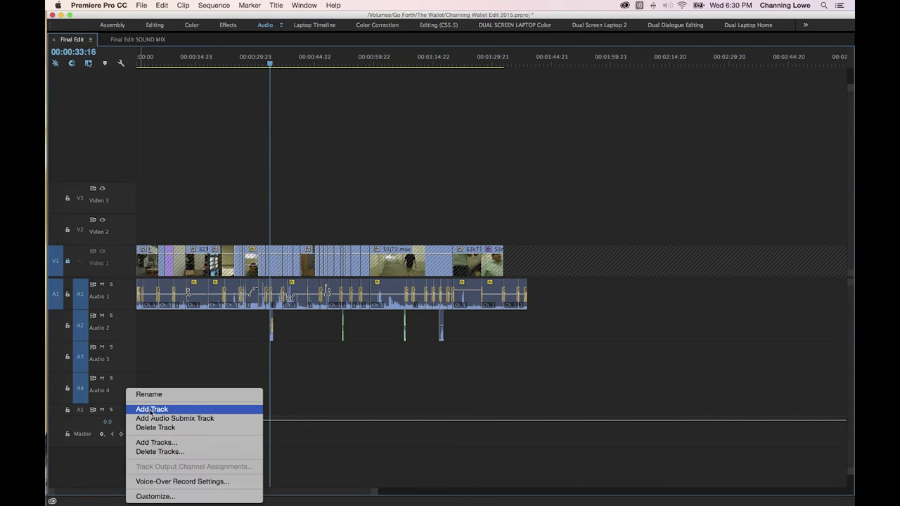
left_click(150, 409)
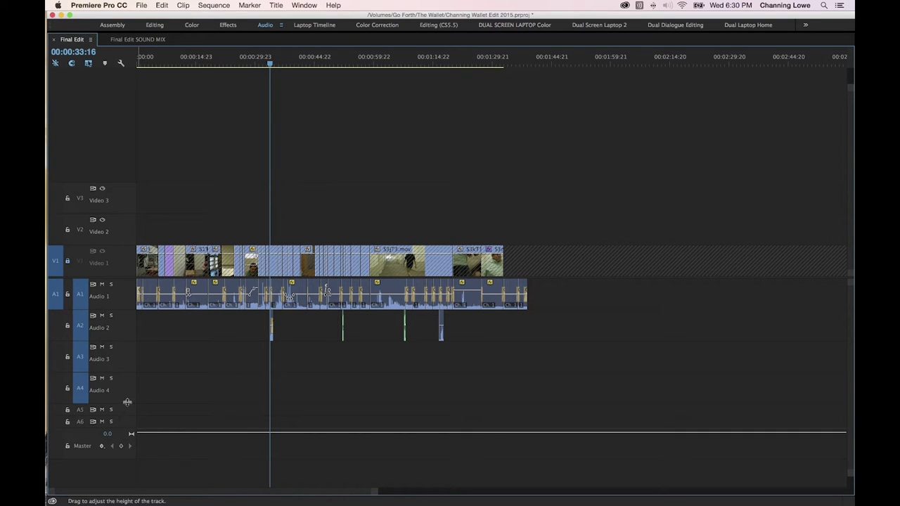
scroll(127, 403, "up", 2)
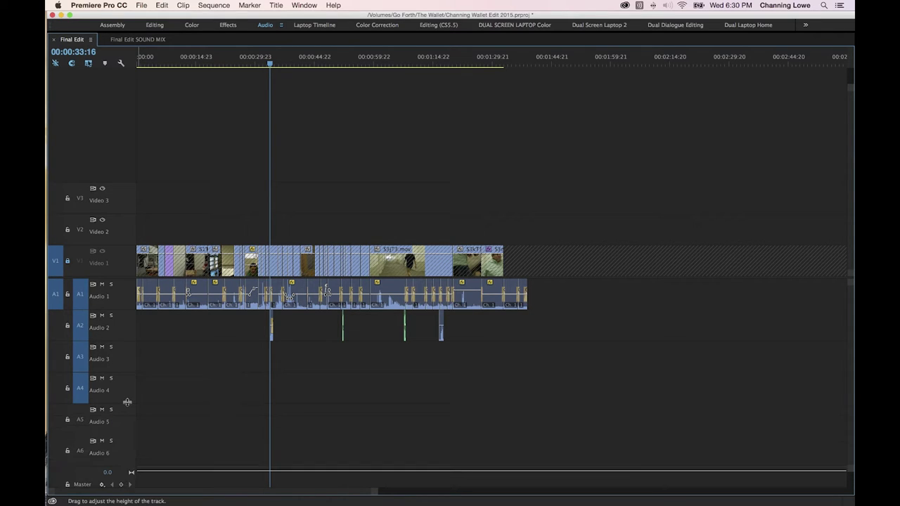
left_click(81, 433)
left_click(80, 451)
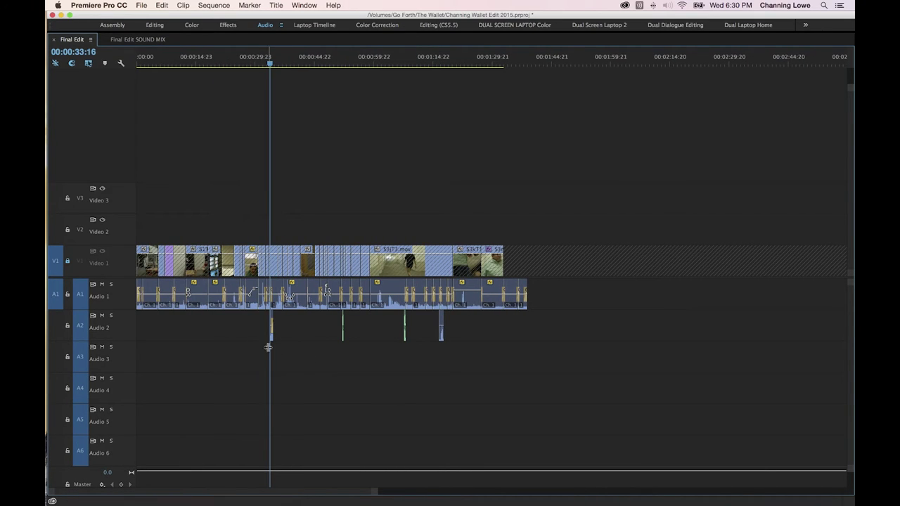
key("grave")
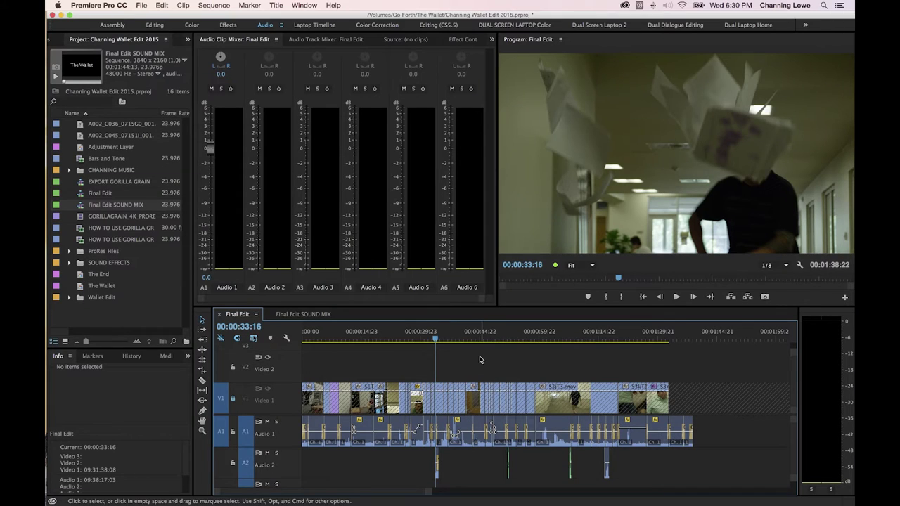
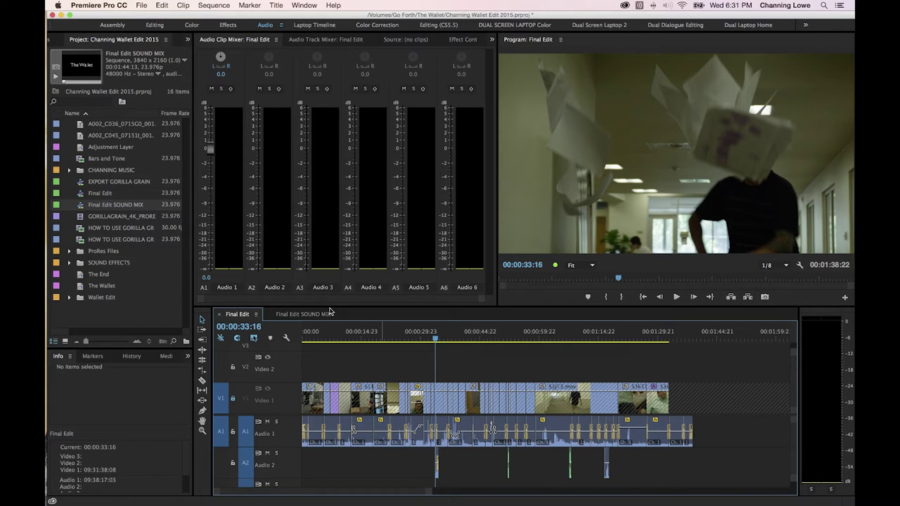
Step: Expand the SOUND EFFECTS bin and preview SCHOOL-UNIVERSITY-HALL.mp3 and the room-tone recording
left_click(70, 263)
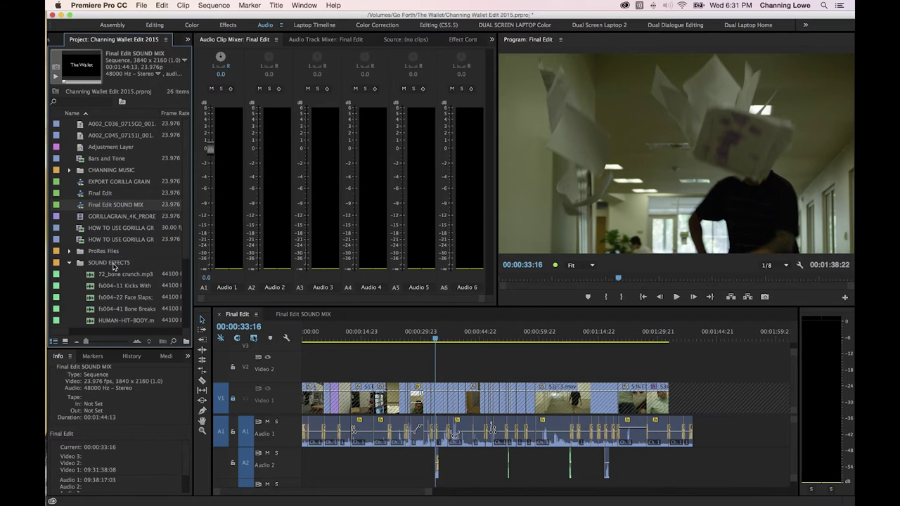
scroll(113, 266, "down", 3)
double_click(120, 273)
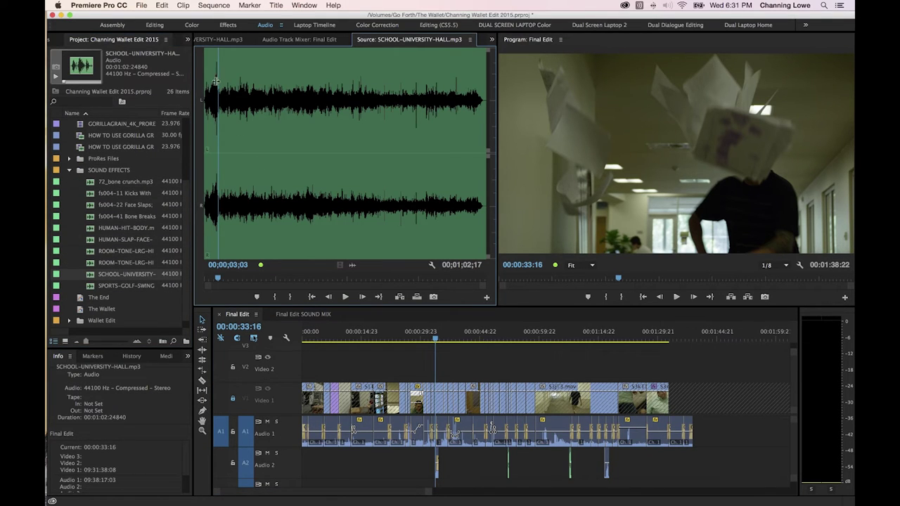
left_click_drag(226, 75, 213, 77)
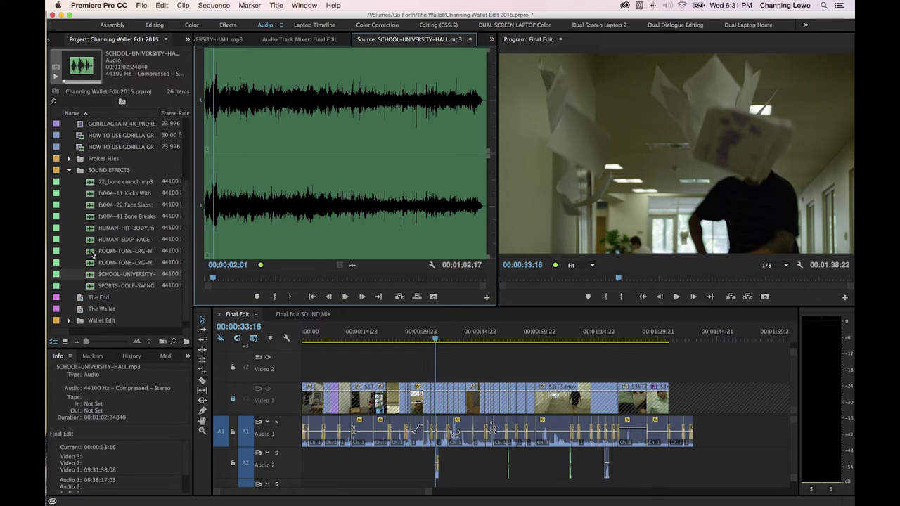
double_click(94, 252)
key("space")
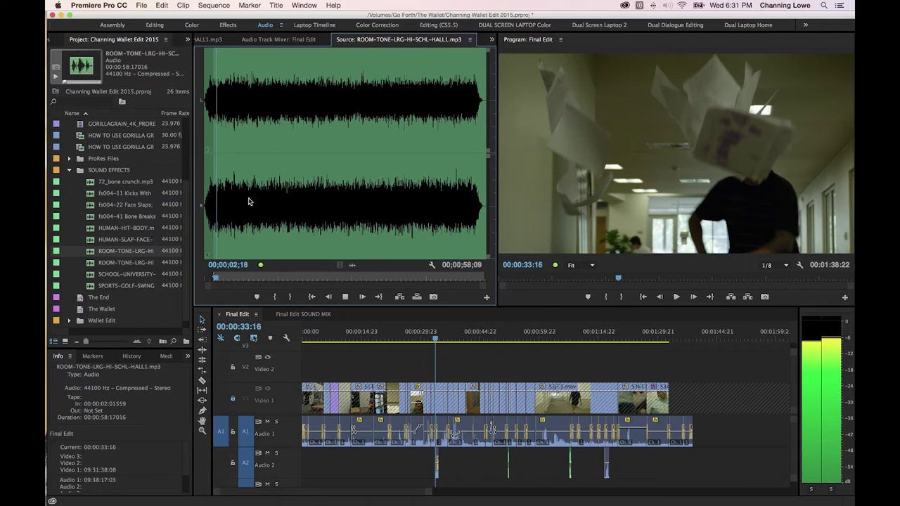
key("space")
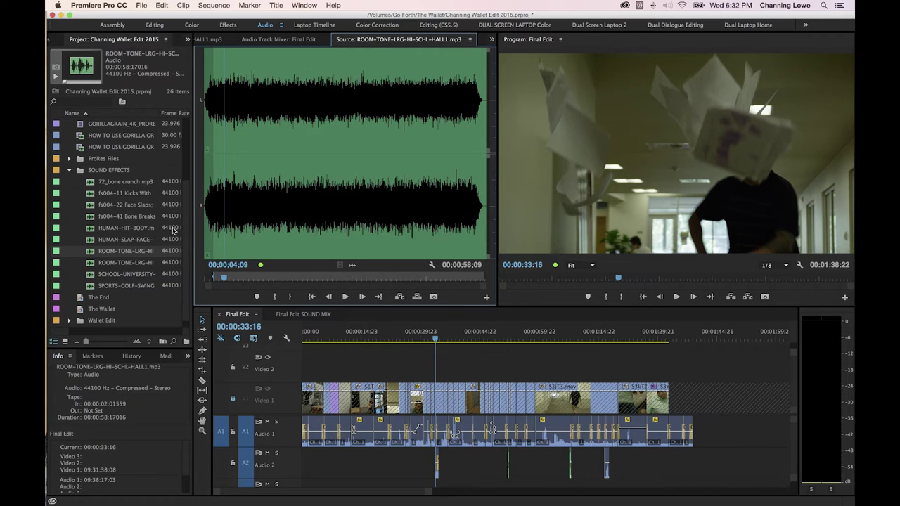
Step: Reload SCHOOL-UNIVERSITY-HALL.mp3 in the Source monitor and listen to it again
left_click(100, 276)
double_click(91, 280)
key("space")
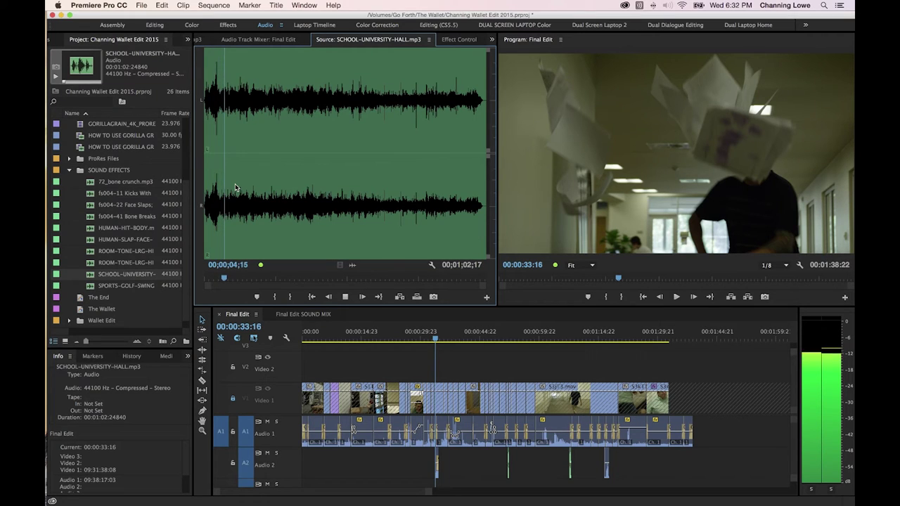
key("space")
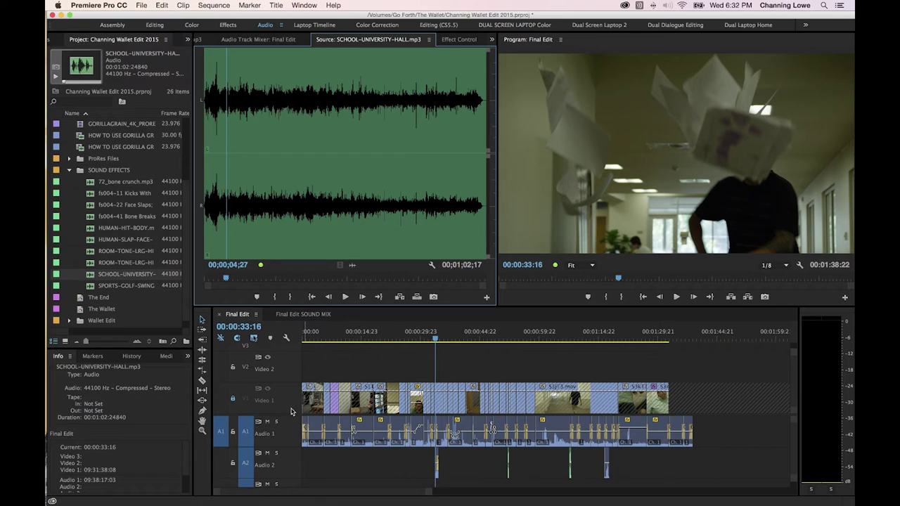
scroll(284, 419, "down", 2)
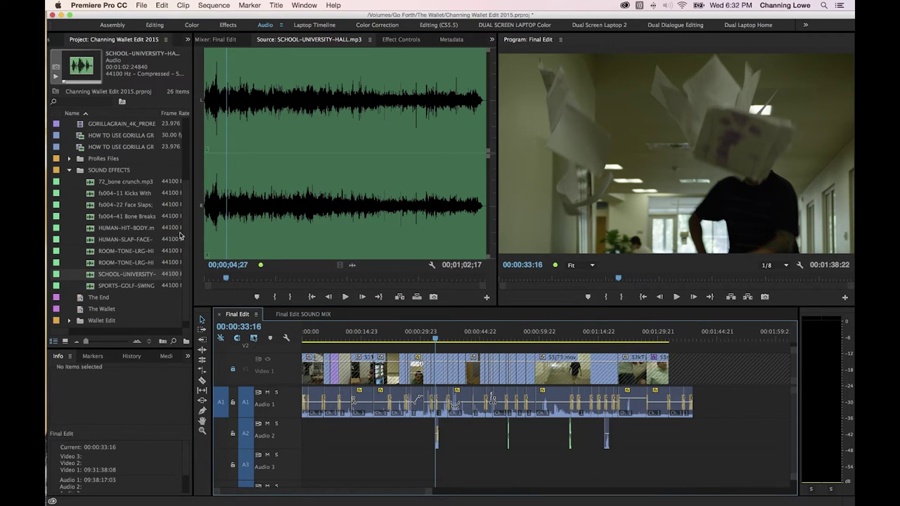
Step: Mark about 53 seconds of the hallway sound and place it on Audio 3 at the sequence start
mouse_move(246, 185)
left_mouse_down()
mouse_move(214, 182)
mouse_move(230, 186)
left_mouse_up()
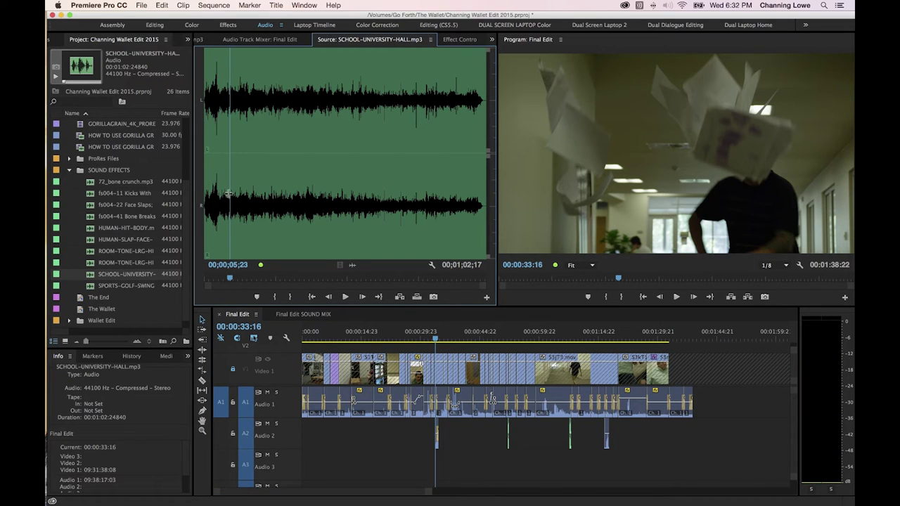
key("i")
left_click_drag(240, 192, 472, 203)
key("o")
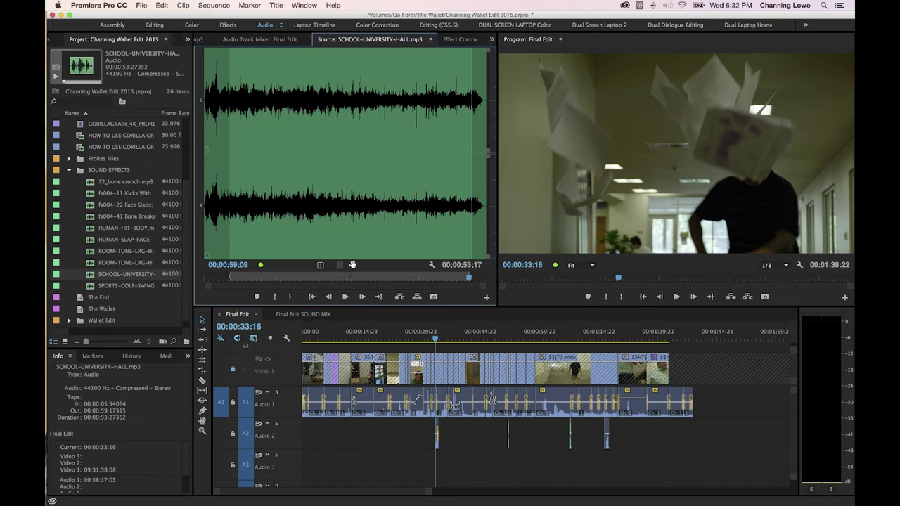
left_click_drag(352, 265, 301, 464)
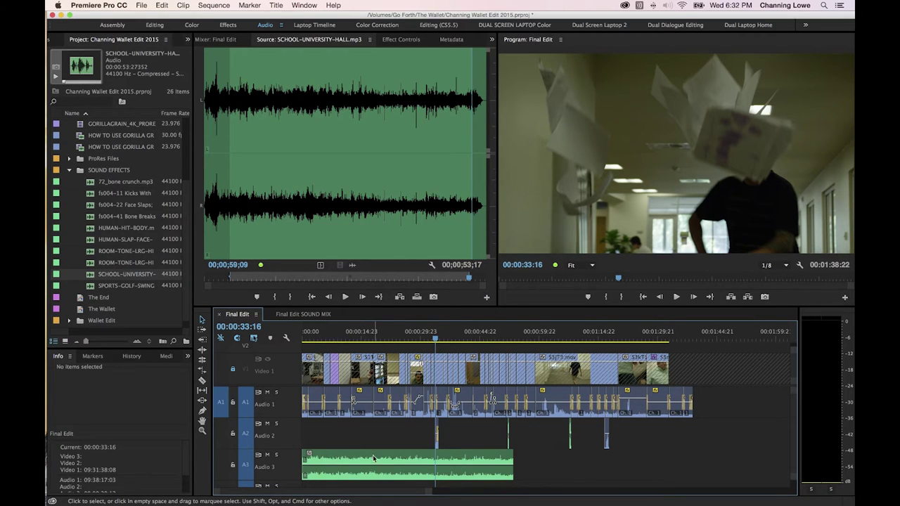
Step: Play the opening and pull the hallway clip's volume down to about -6 dB
left_click_drag(378, 339, 295, 339)
key("space")
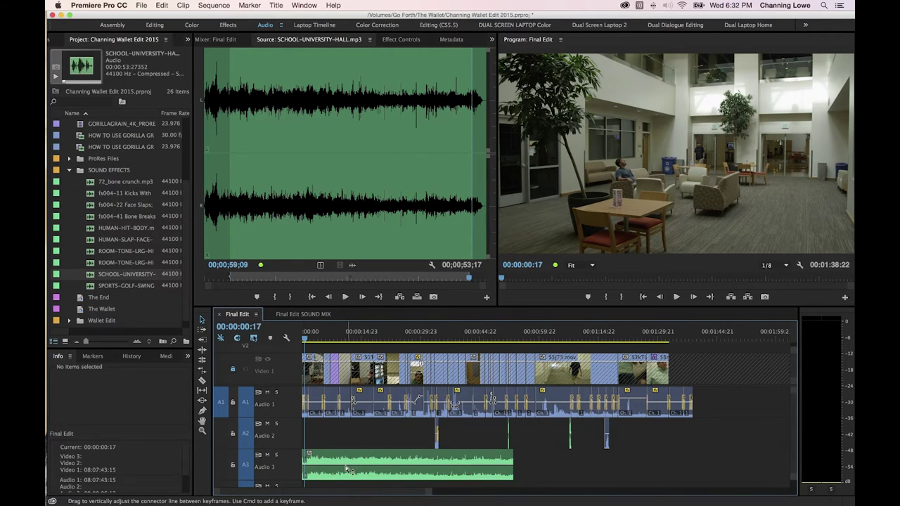
mouse_move(324, 470)
left_mouse_down()
mouse_move(327, 482)
mouse_move(334, 477)
left_mouse_up()
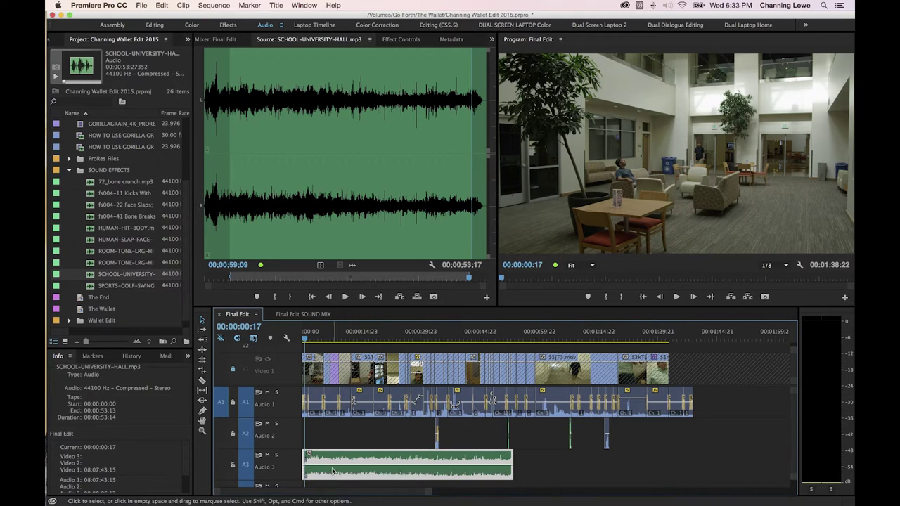
Step: Reduce the hallway clip's audio gain by 1 dB and listen to the result
right_click(335, 476)
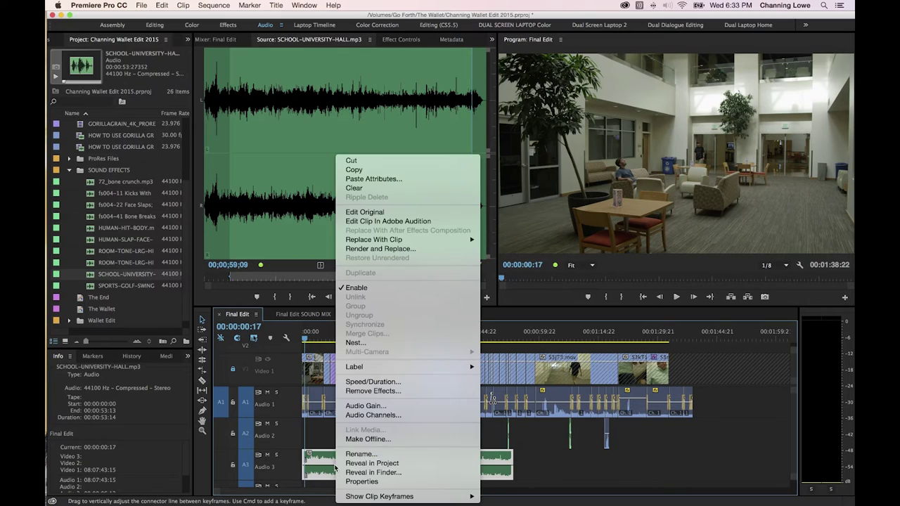
left_click(366, 405)
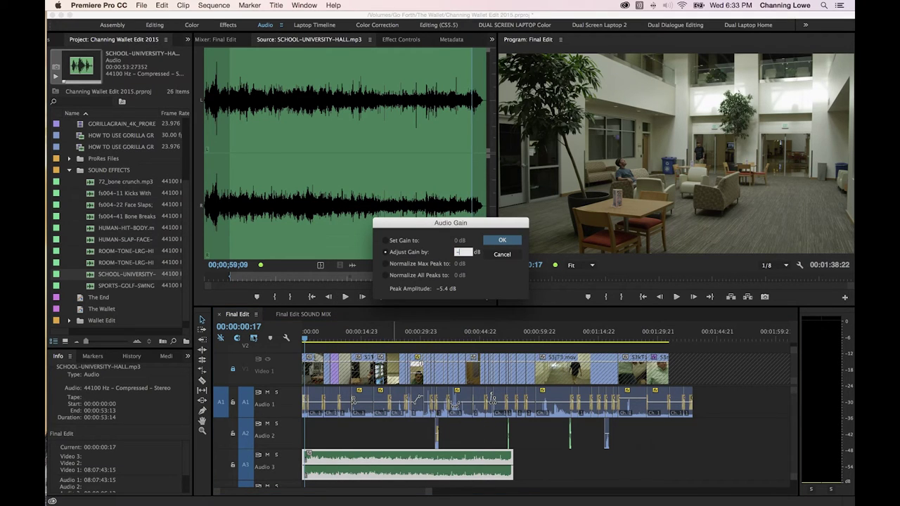
type("-1")
key("Return")
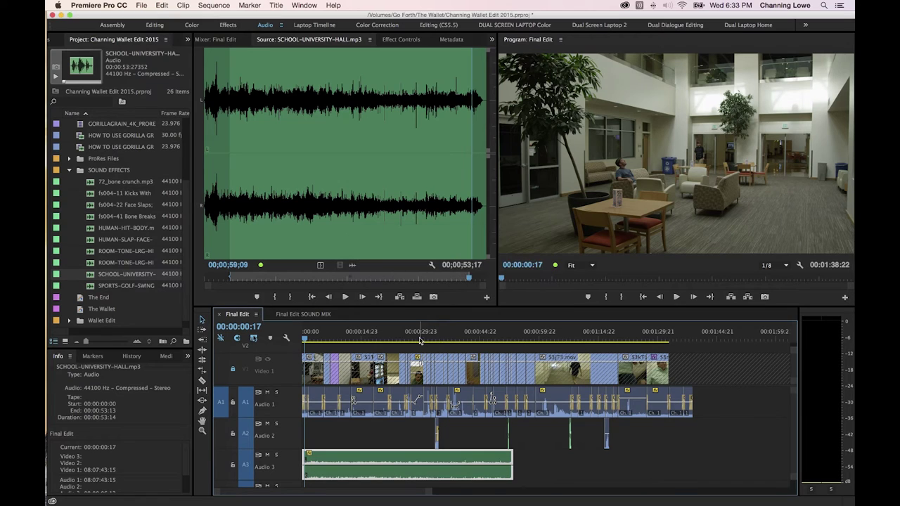
key("space")
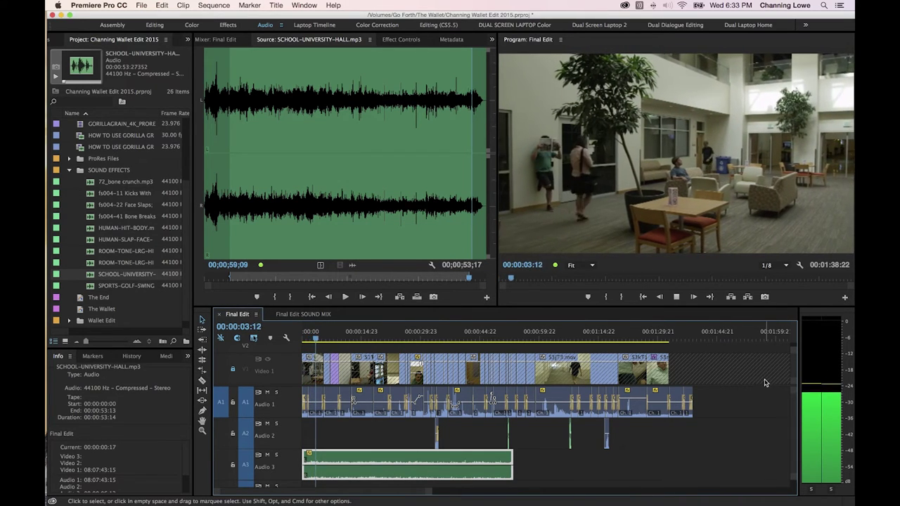
key("space")
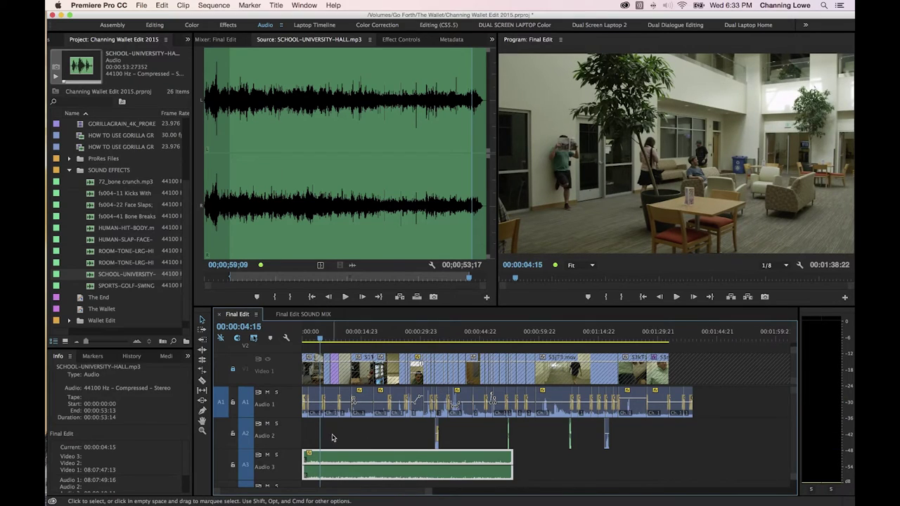
Step: Raise the hallway clip's volume line to about -3.6 dB and replay from the start
key("equal")
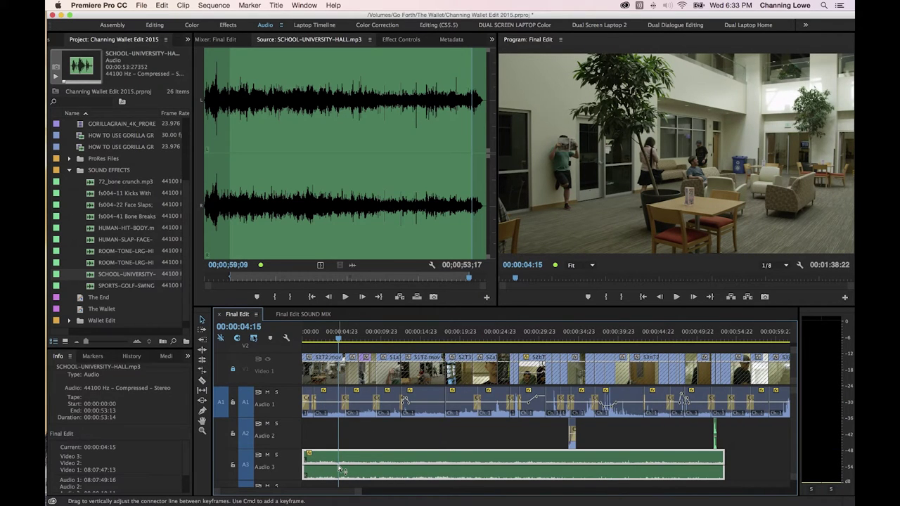
left_click_drag(339, 467, 339, 469)
key("Home")
key("space")
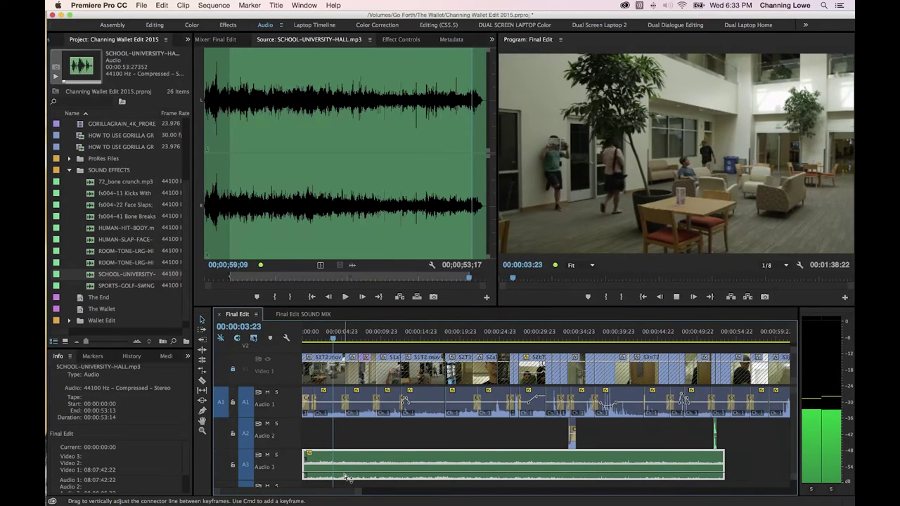
key("space")
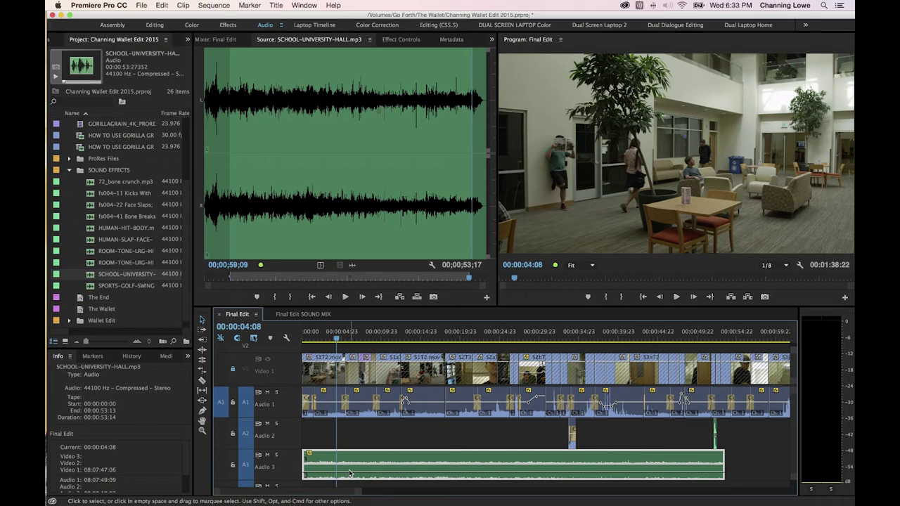
Step: Save the project and play a short stretch of the opening
key("cmd+s")
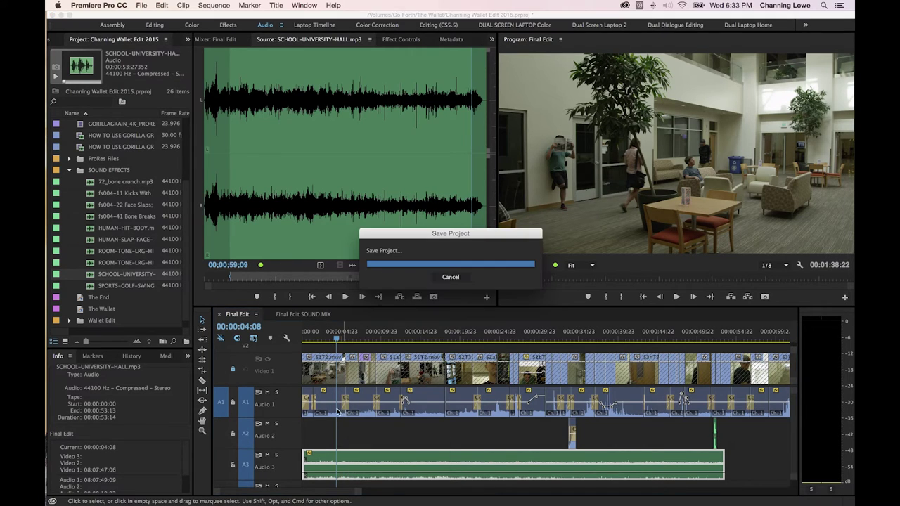
scroll(328, 369, "right", 3)
scroll(328, 362, "left", 3)
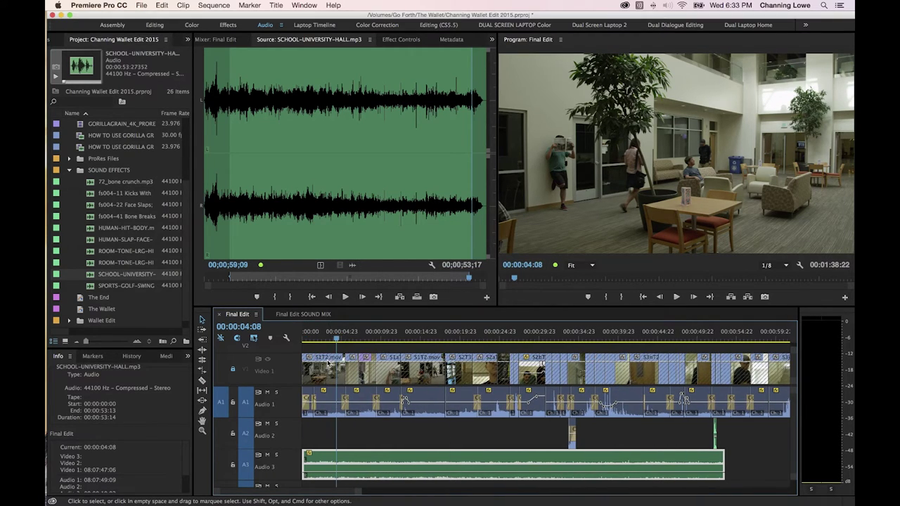
left_click(304, 338)
key("space")
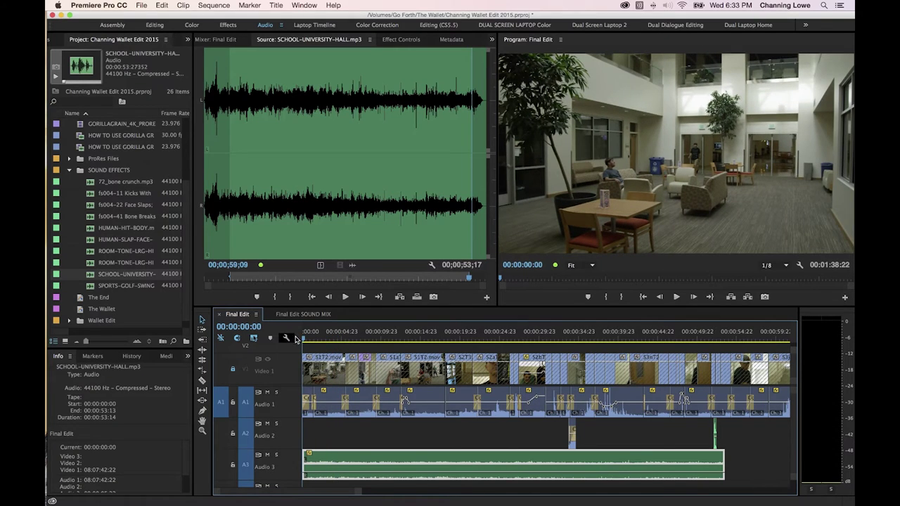
Step: Make Audio 3 the target track and play the opening ambience
left_click(325, 443)
key("Home")
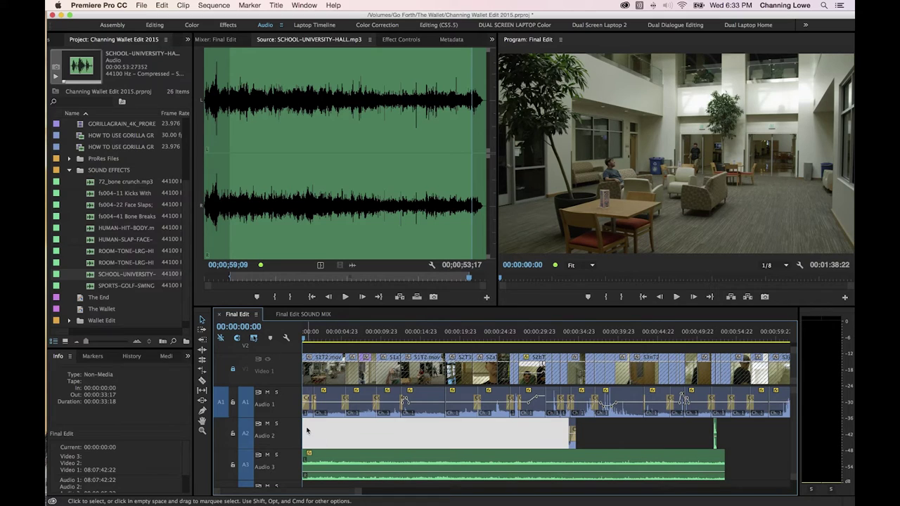
left_click(246, 402)
left_click(246, 464)
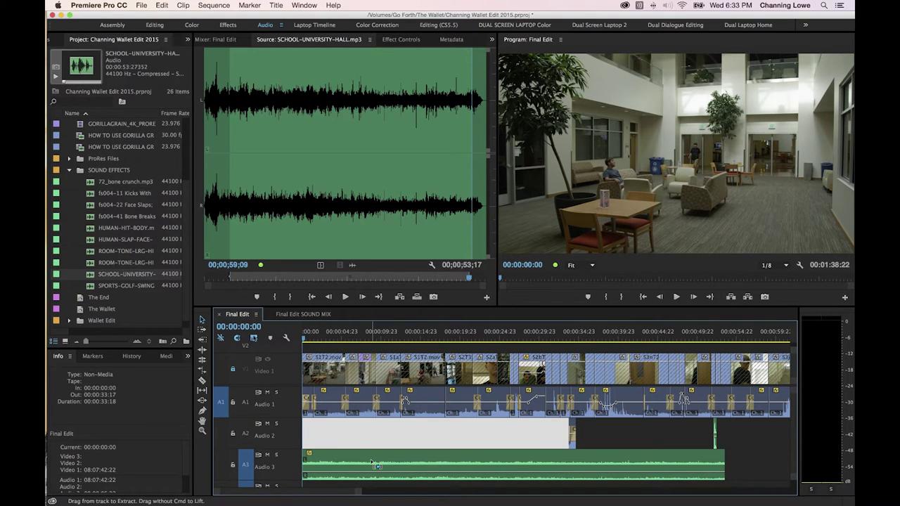
key("space")
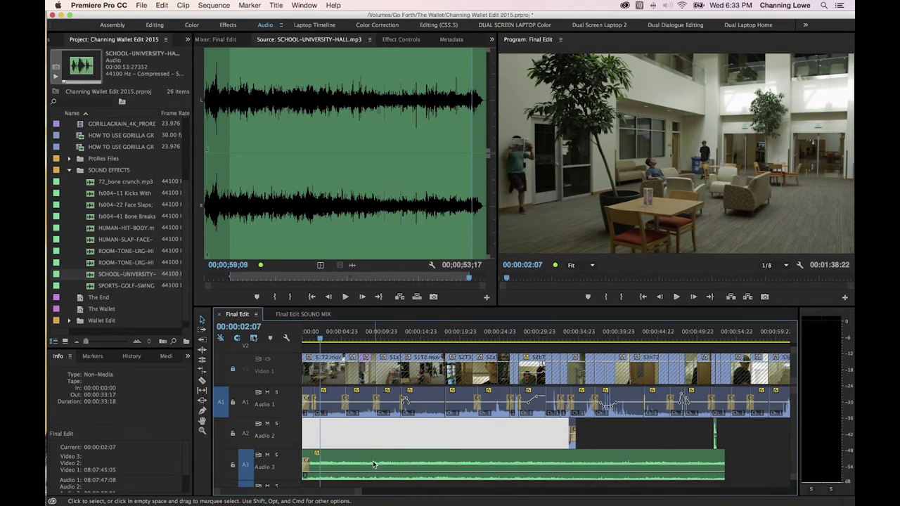
Step: Boost the hallway clip's audio gain by 5 dB and replay the opening
right_click(374, 460)
left_click(405, 406)
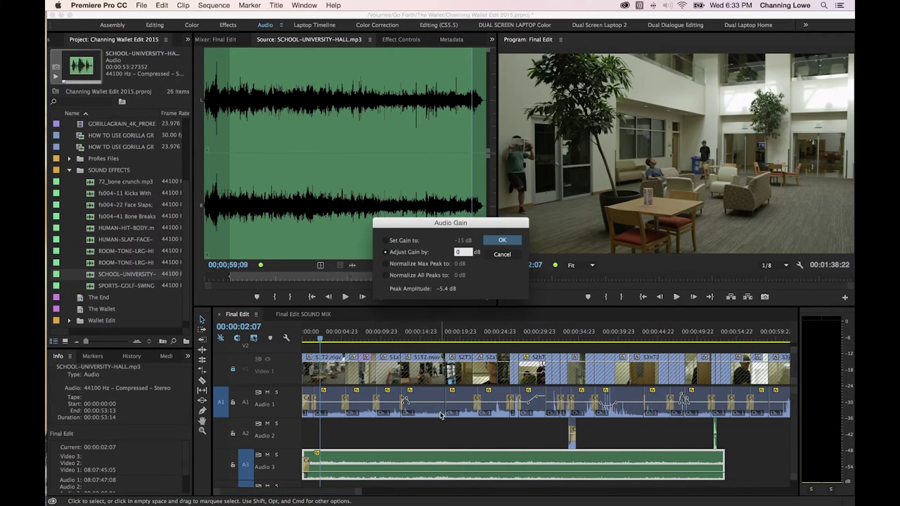
type("5")
key("Return")
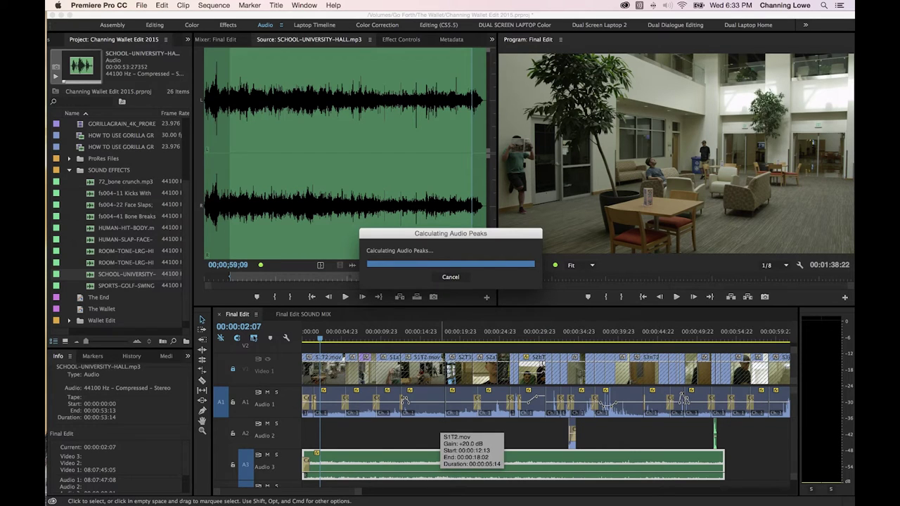
key("Home")
key("space")
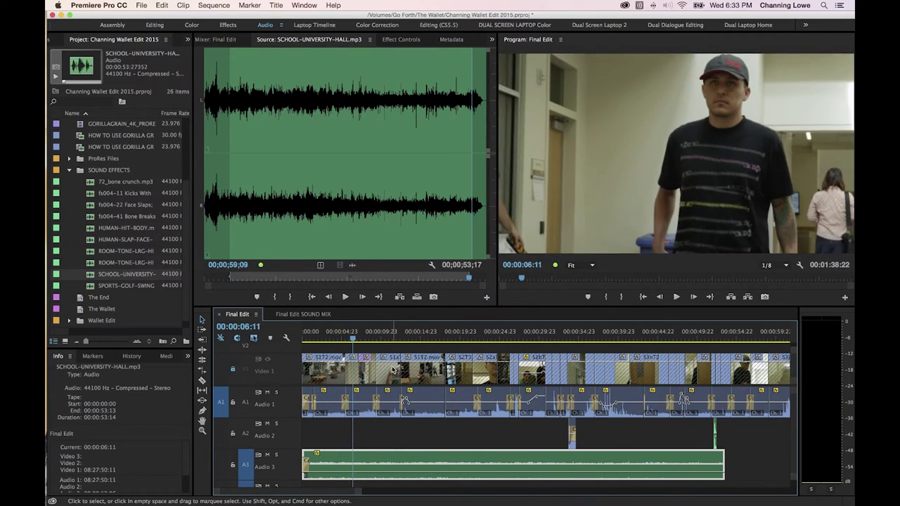
Step: Trim the Audio 3 hallway clip to end at 00:00:18:03, then load ROOM-TONE-LRG-HI-SCHL-HALL1.mp3 for preview
left_click(447, 349)
mouse_move(447, 349)
left_mouse_down()
mouse_move(493, 348)
mouse_move(448, 349)
left_mouse_up()
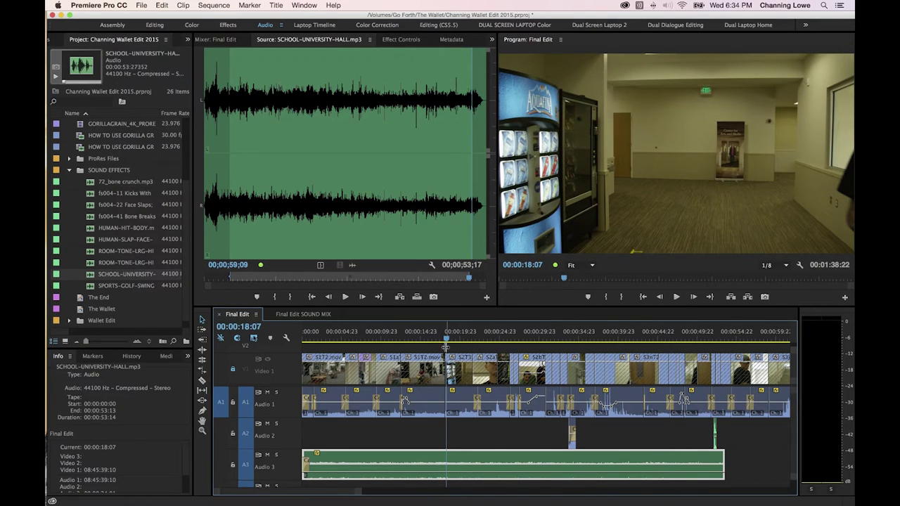
left_click_drag(446, 348, 445, 348)
key("Up")
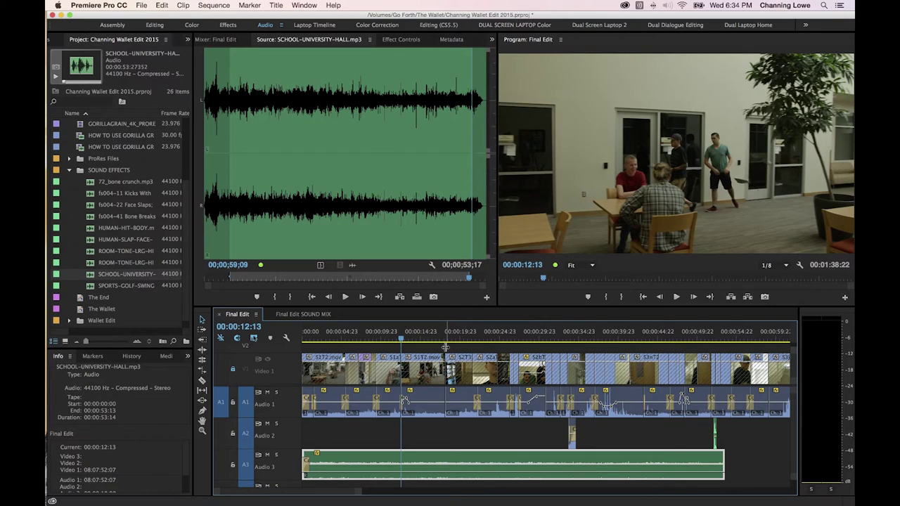
left_click(446, 347)
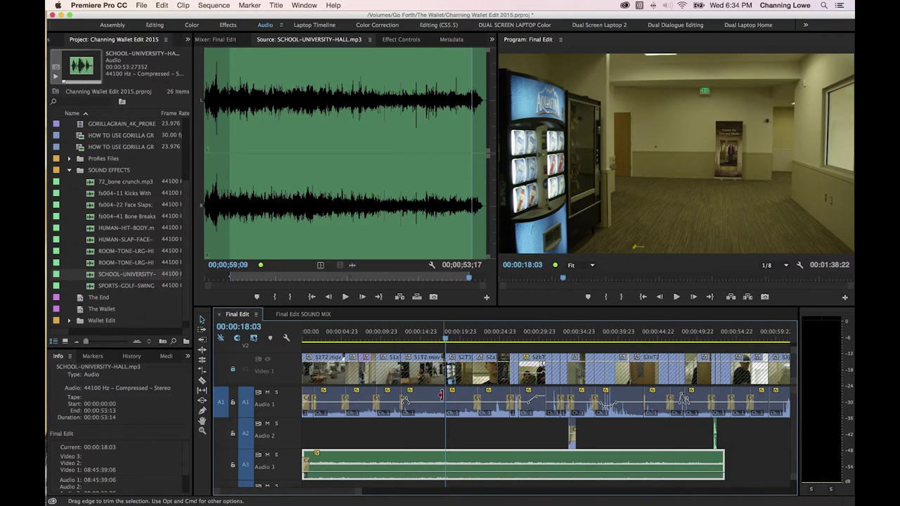
left_click_drag(723, 466, 444, 465)
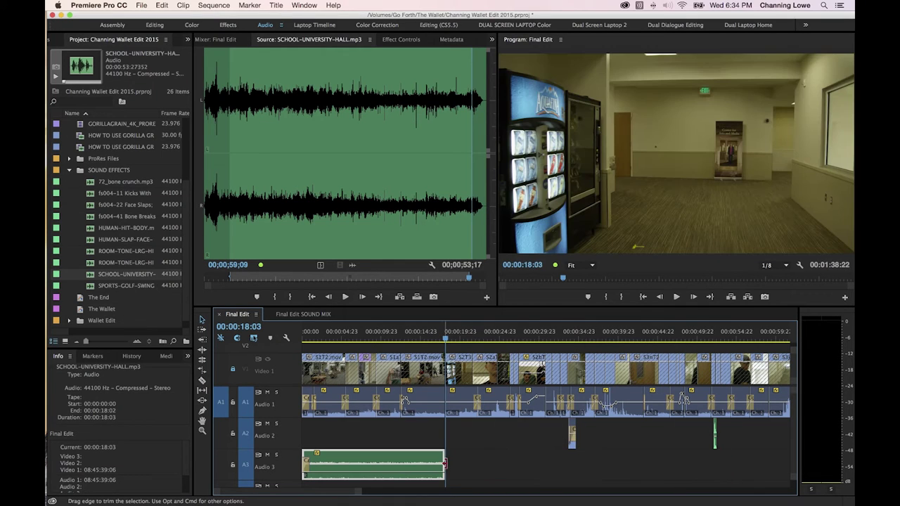
left_click(90, 252)
left_click_drag(103, 262, 302, 326)
Step: Mark the room tone from about 5 to 48 seconds and butt it against the hallway clip on Audio 3
left_click_drag(322, 191, 333, 191)
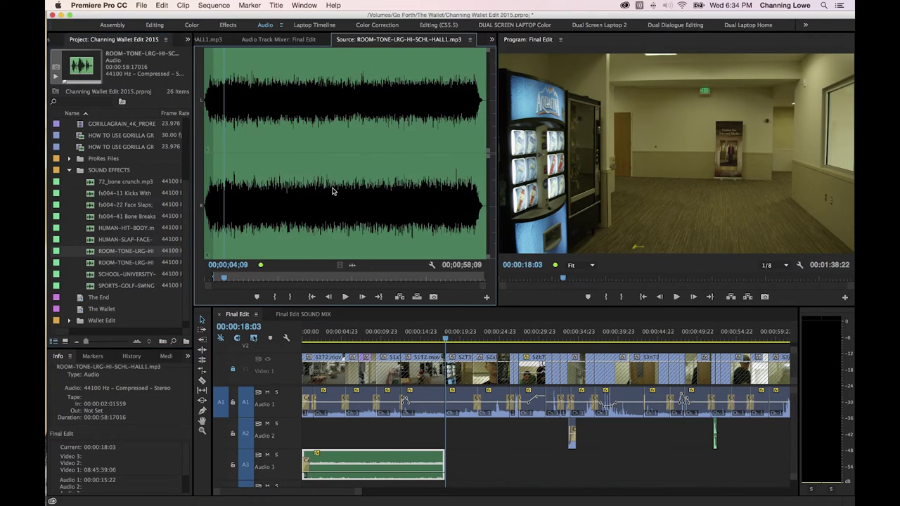
left_click(230, 135)
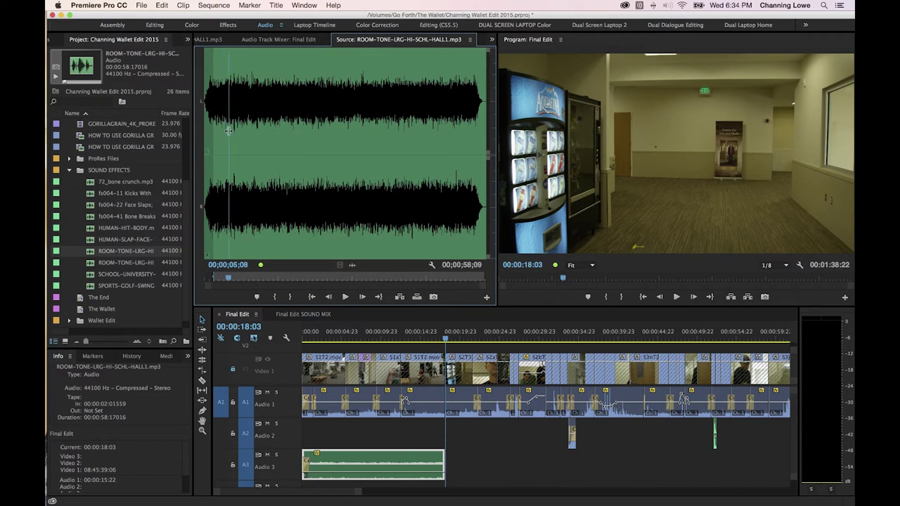
key("i")
left_click_drag(230, 135, 463, 144)
key("o")
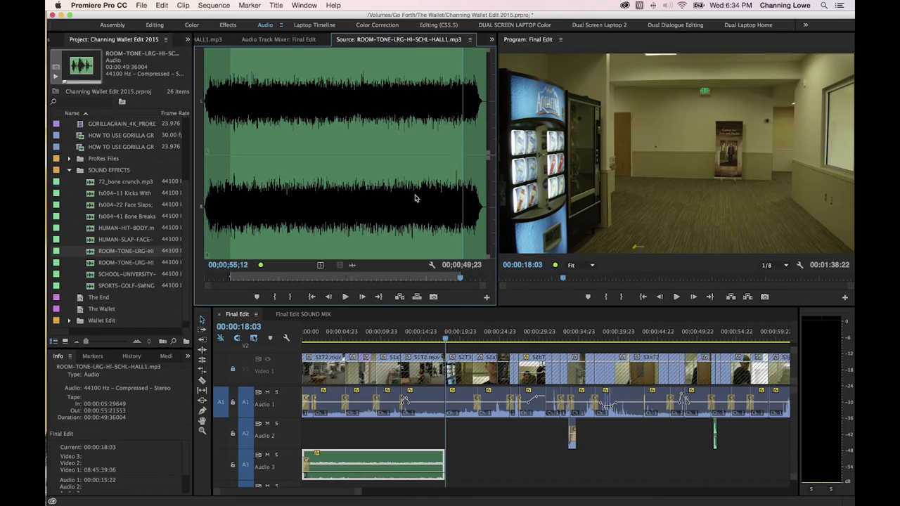
left_click_drag(353, 270, 464, 455)
left_click_drag(451, 463, 446, 462)
left_click_drag(446, 338, 433, 339)
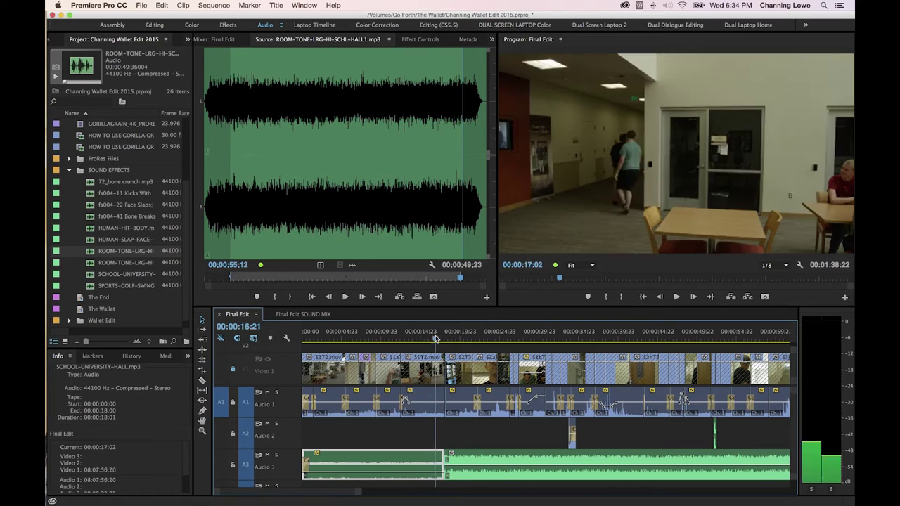
key("space")
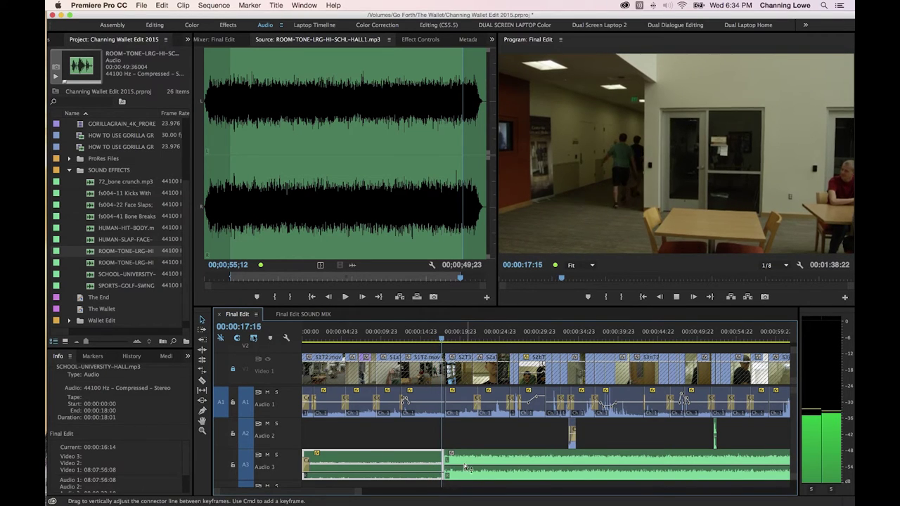
key("space")
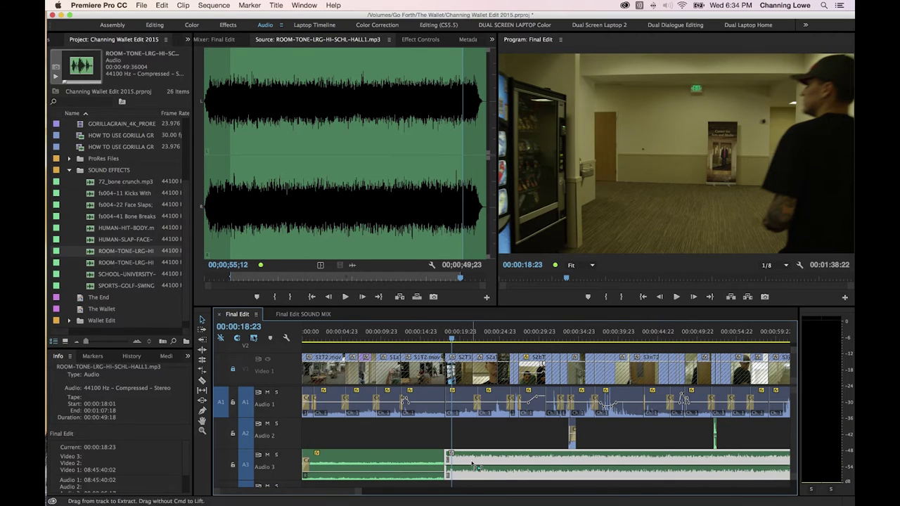
Step: Lower the room tone clip's audio gain by 20 dB and listen back
right_click(475, 463)
left_click(502, 407)
type("-1")
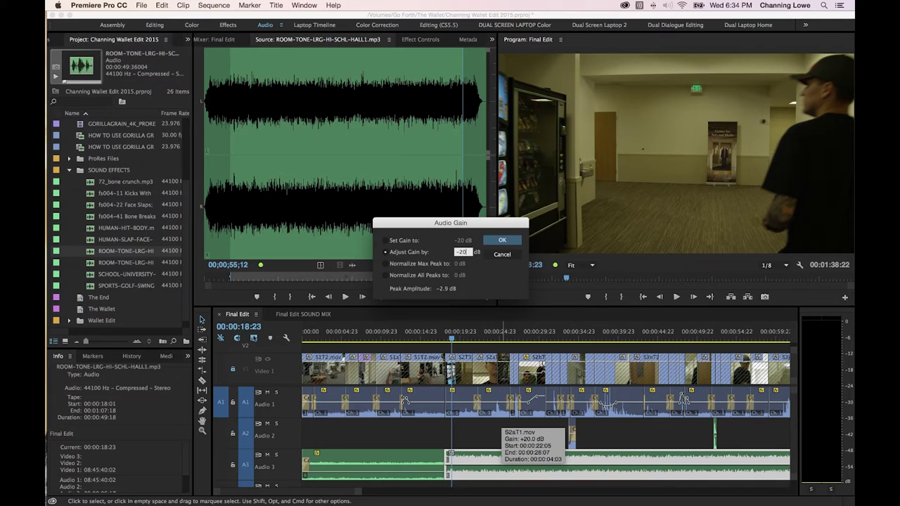
type("0")
key("Return")
key("space")
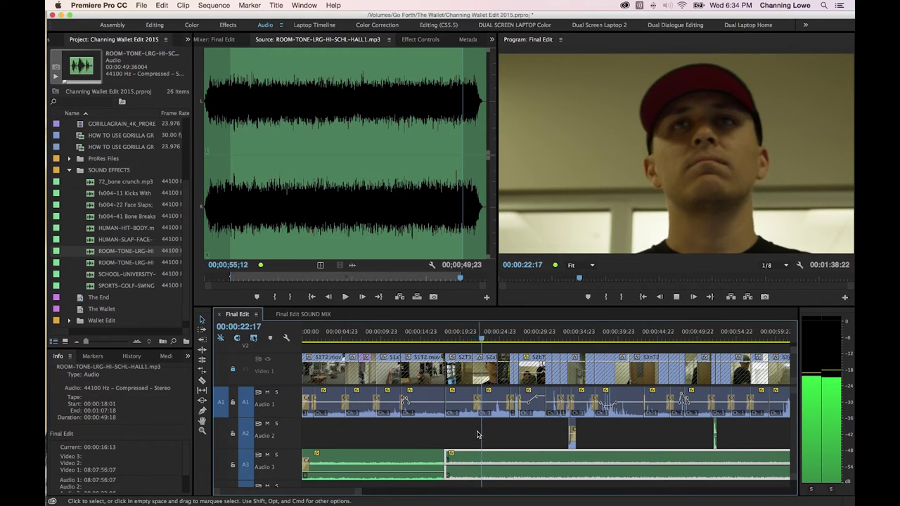
key("space")
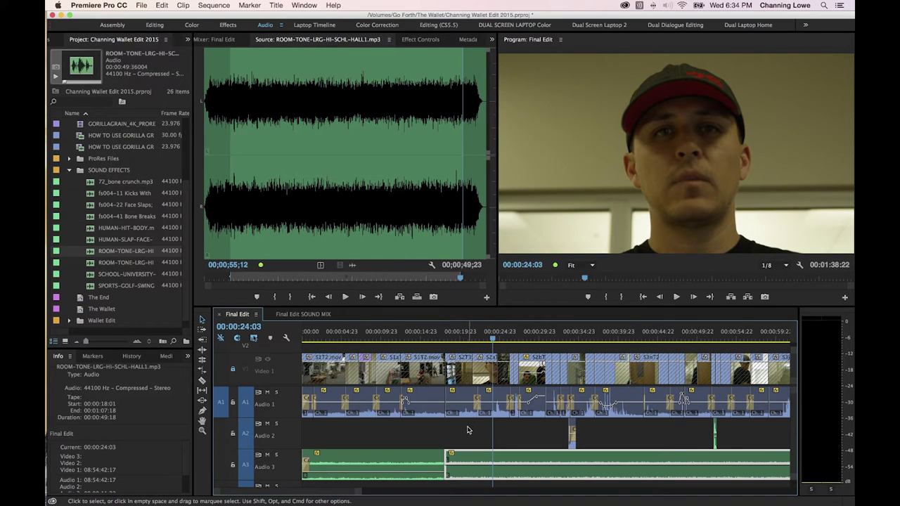
Step: Razor the room tone clip at 00:00:30:20 and delete the remainder
left_click_drag(501, 338, 542, 345)
key("space")
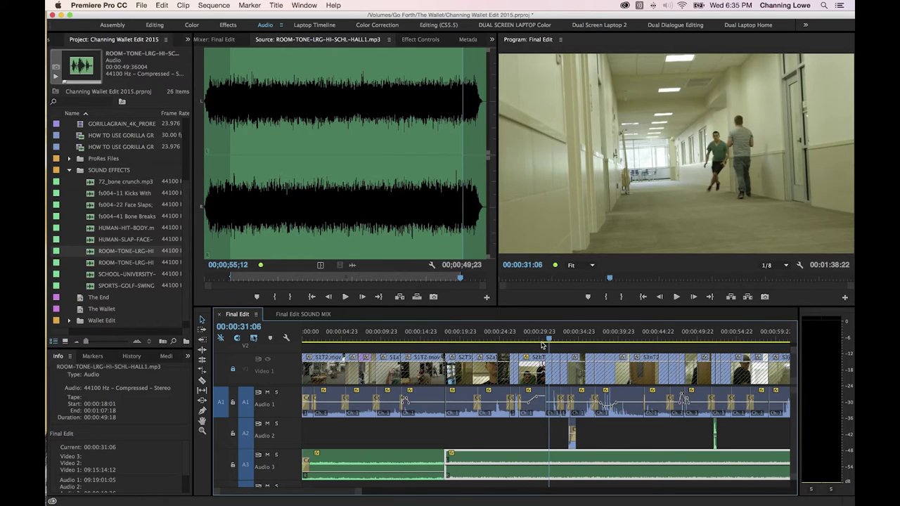
key("space")
key("c")
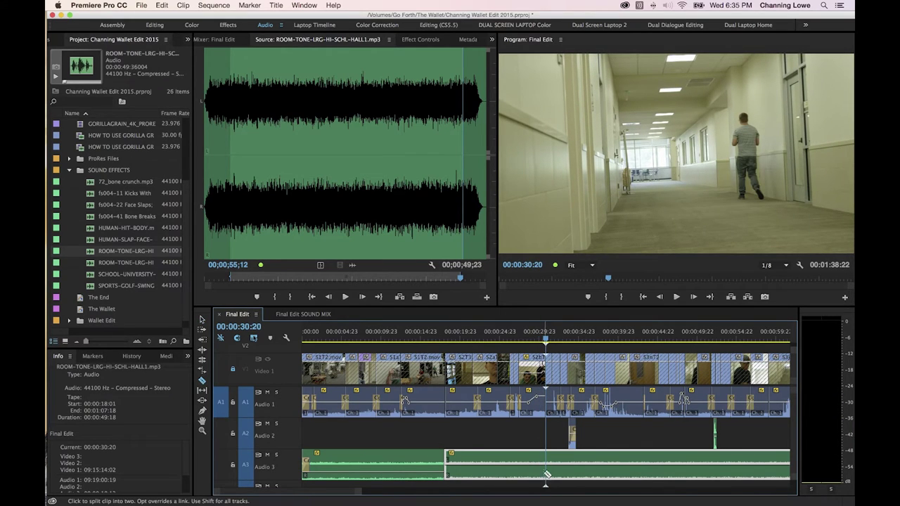
left_click(547, 466)
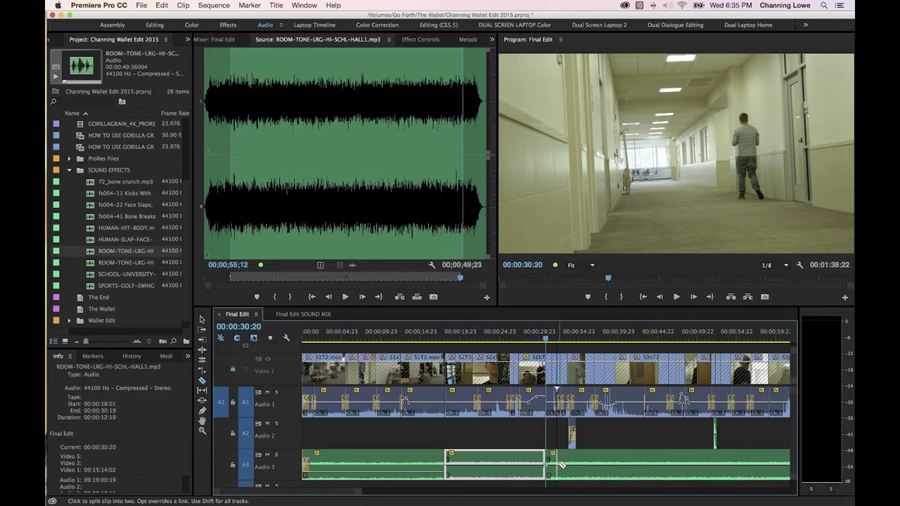
key("v")
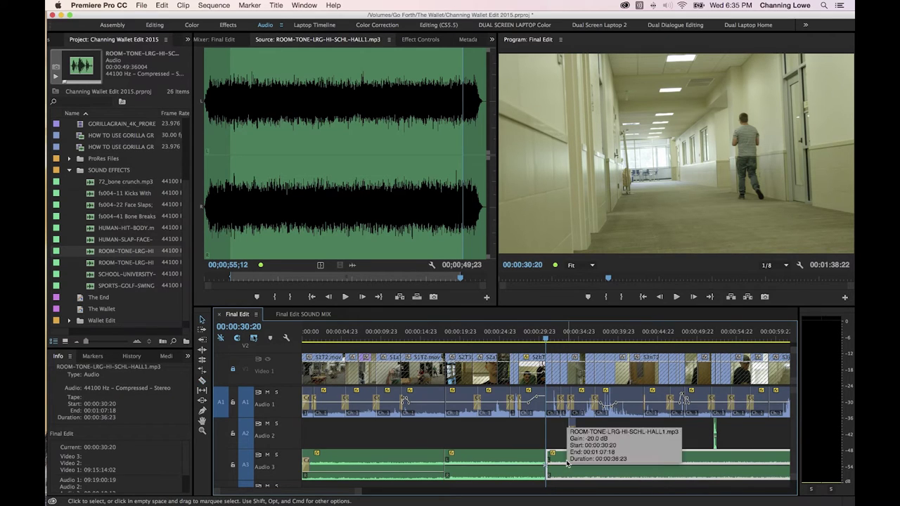
key("Delete")
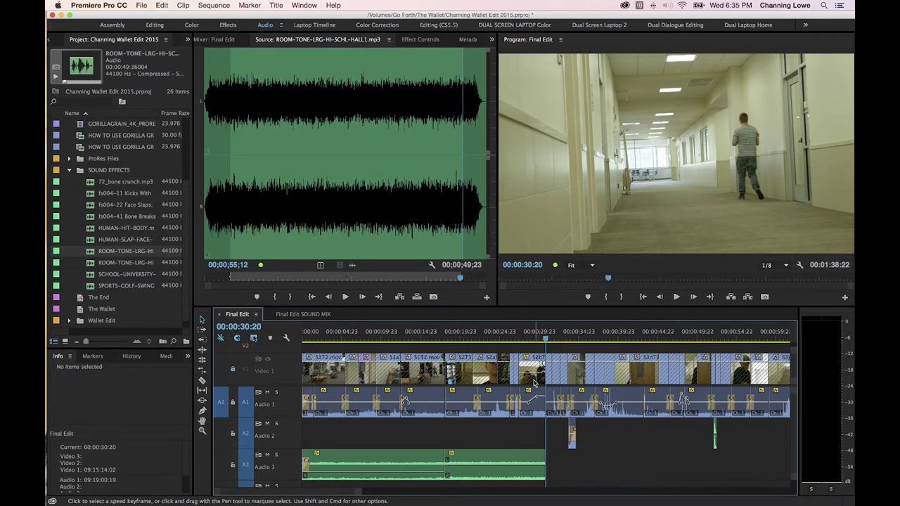
left_click(533, 340)
key("space")
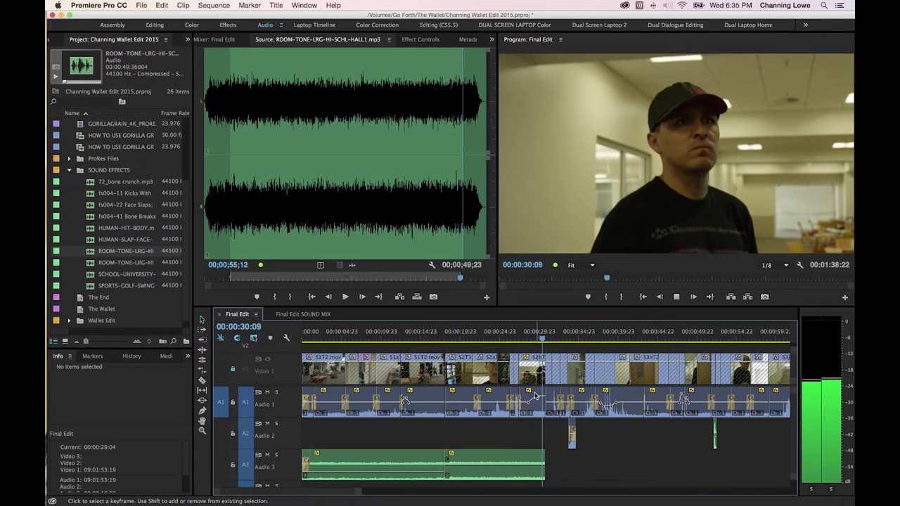
key("space")
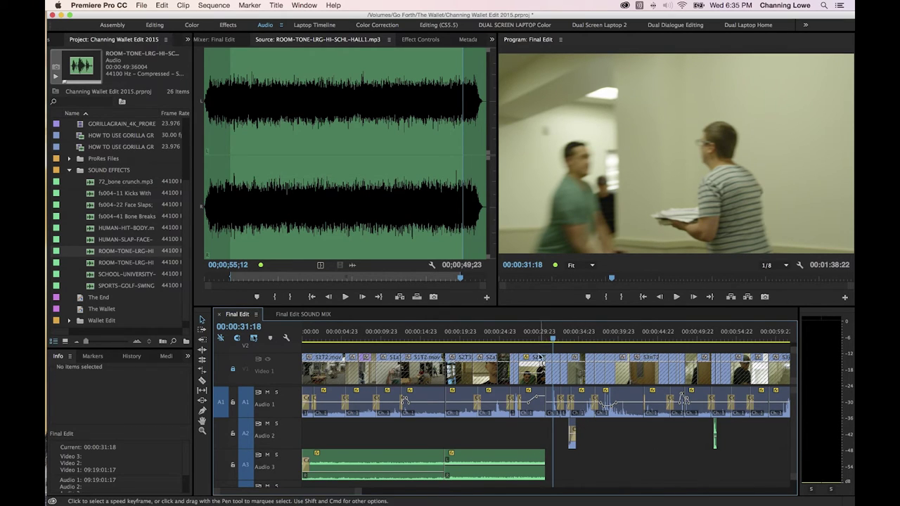
Step: Zoom in on the timeline and play back from 00:00:20:01
left_click(482, 336)
key("=")
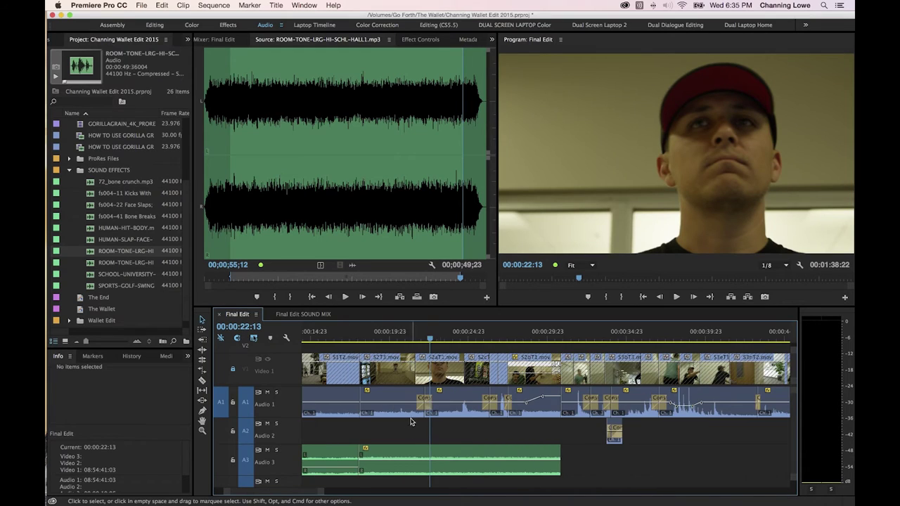
left_click(391, 337)
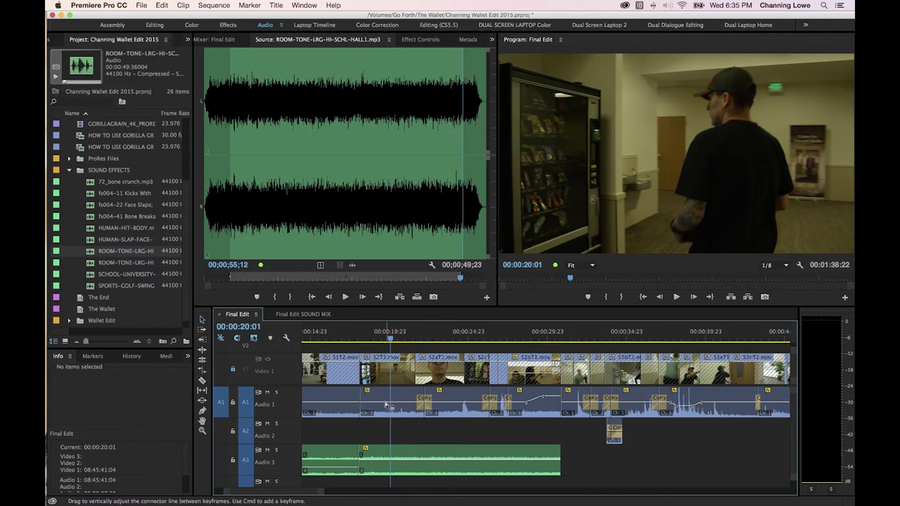
key("space")
key("space")
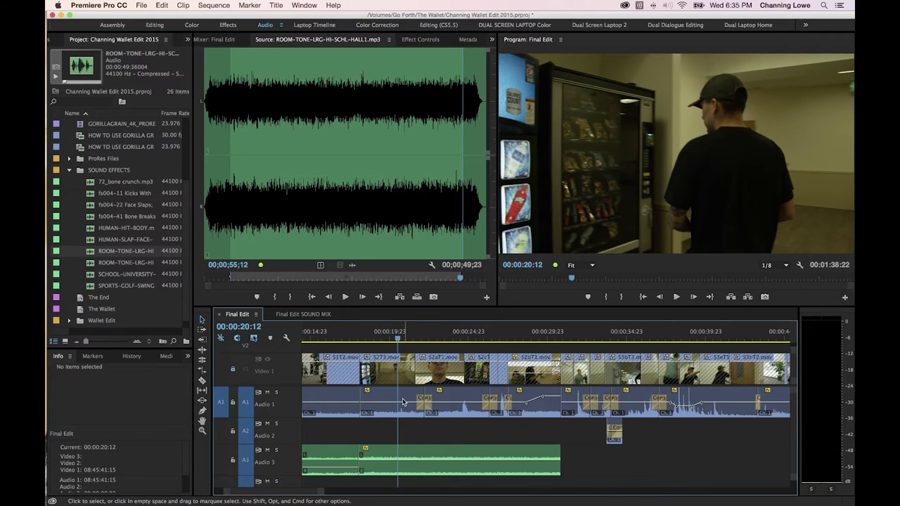
Step: Open the S2T3 dialogue clip on Audio 1 in Adobe Audition and play the extracted audio
right_click(395, 401)
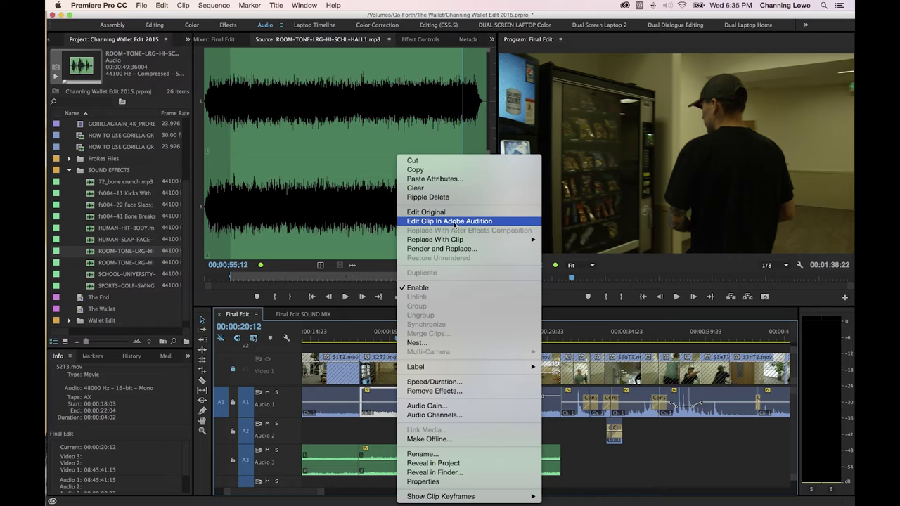
left_click(438, 249)
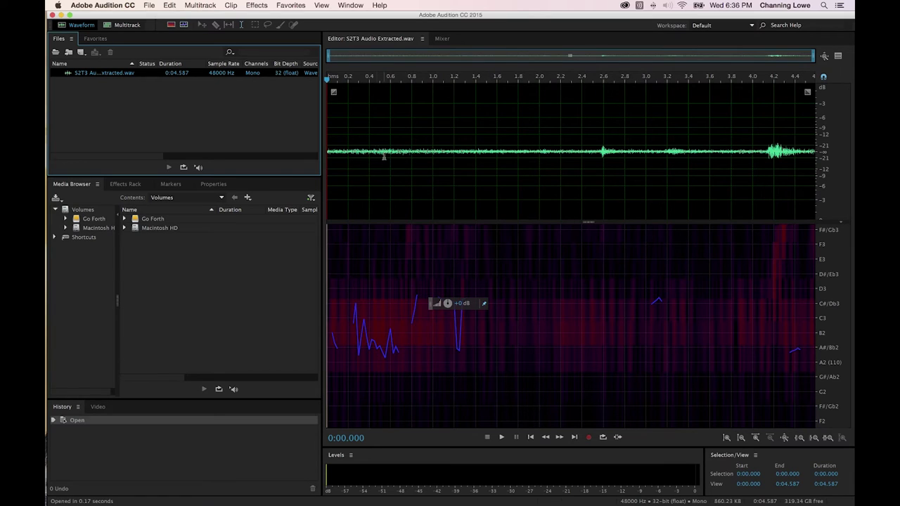
key("space")
key("space")
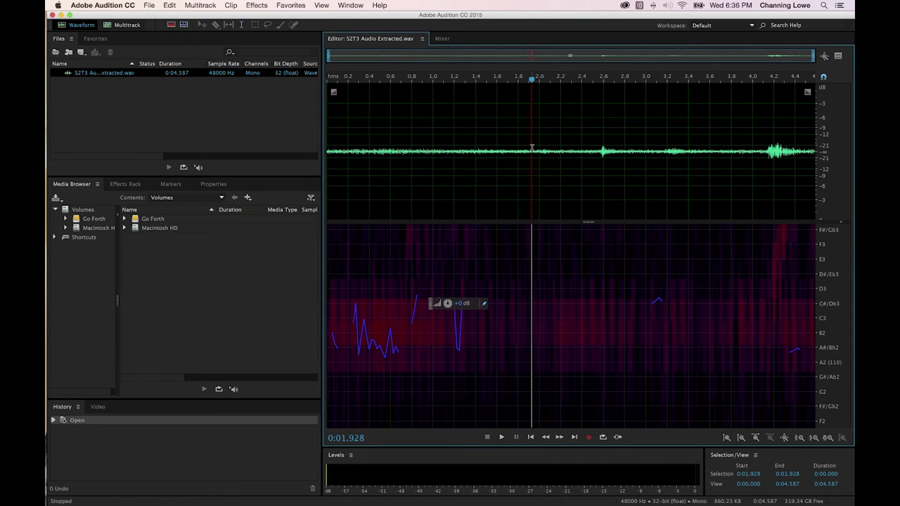
Step: Select the quiet stretch from about 0.8 to 1.45 seconds and listen to it
left_click_drag(515, 83, 443, 80)
left_click_drag(412, 158, 481, 166)
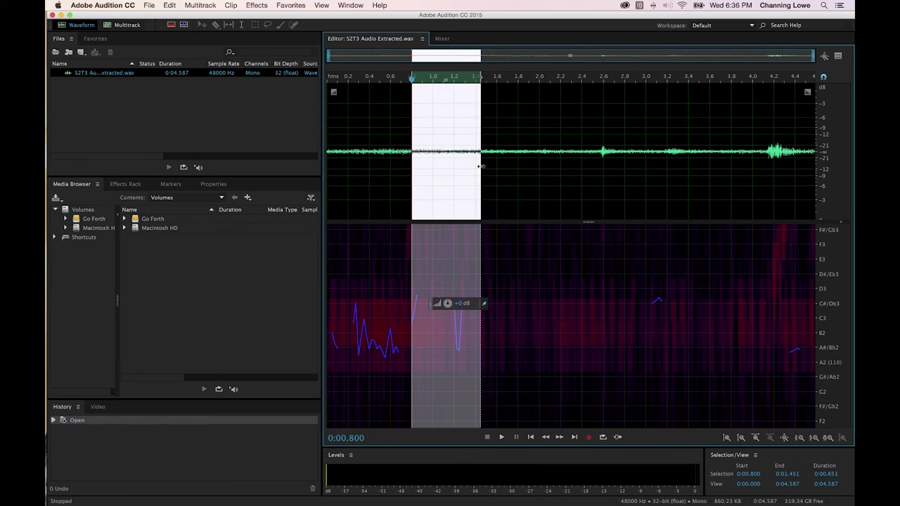
key("space")
key("space")
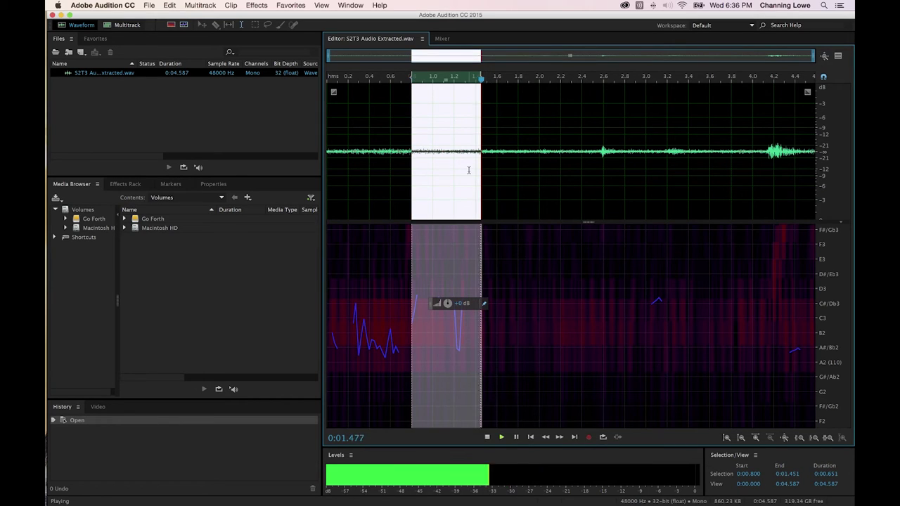
key("space")
left_click(460, 82)
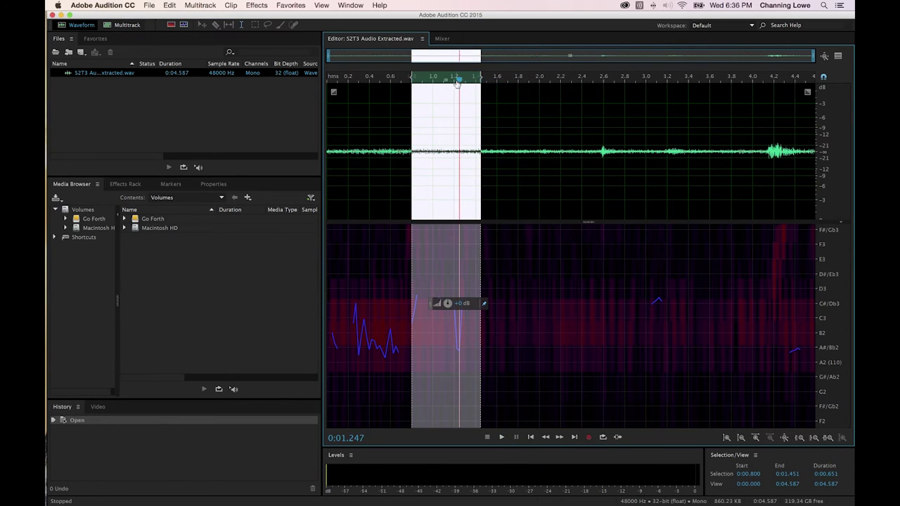
key("space")
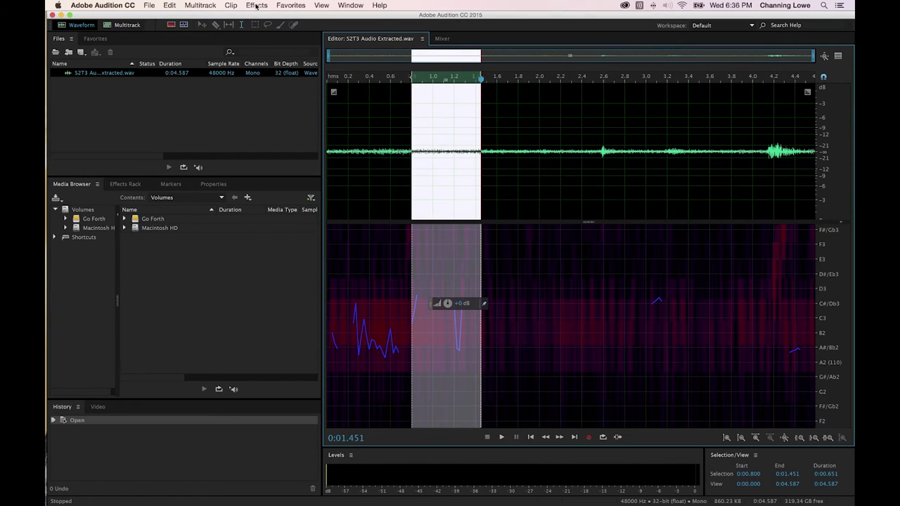
Step: Capture a noise print from that stretch, then select the entire dialogue clip
left_click(256, 6)
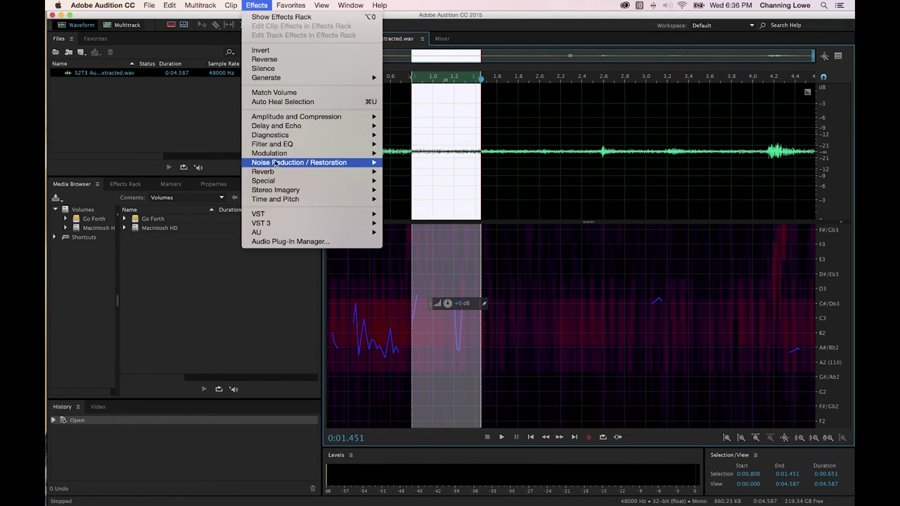
mouse_move(276, 163)
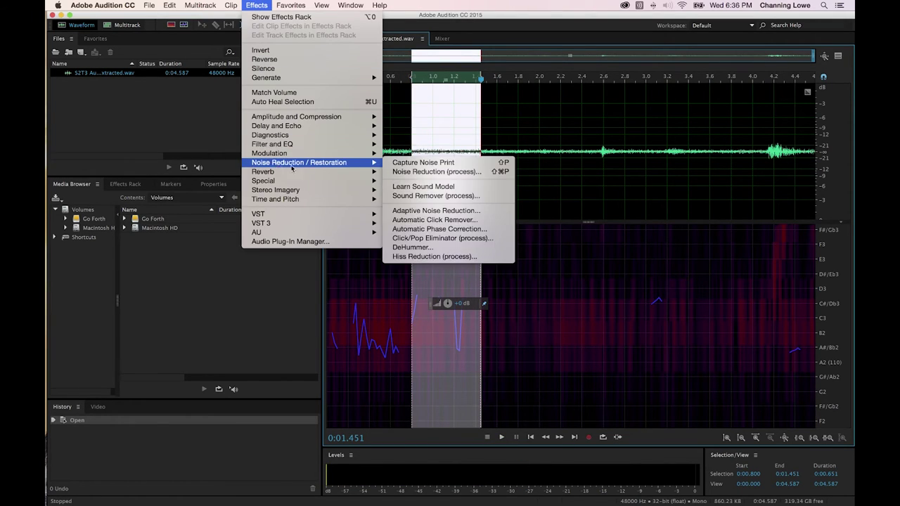
left_click(412, 164)
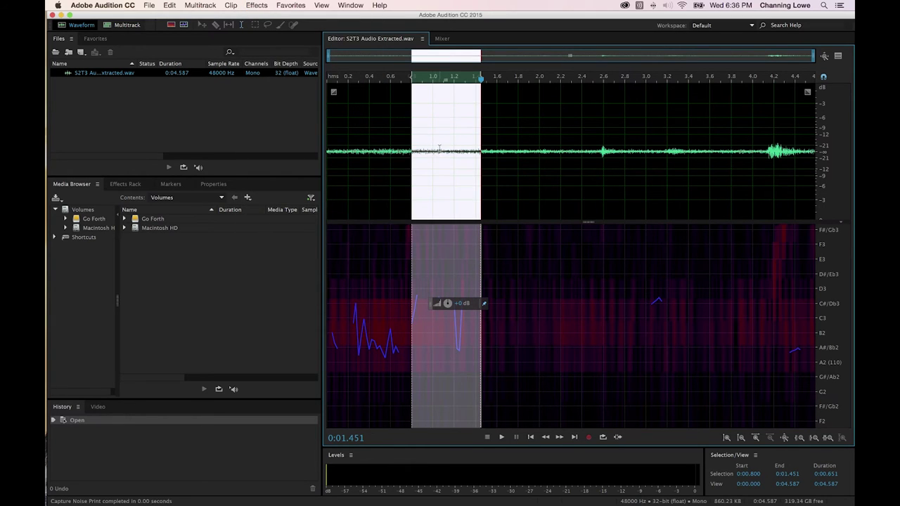
left_click(387, 135)
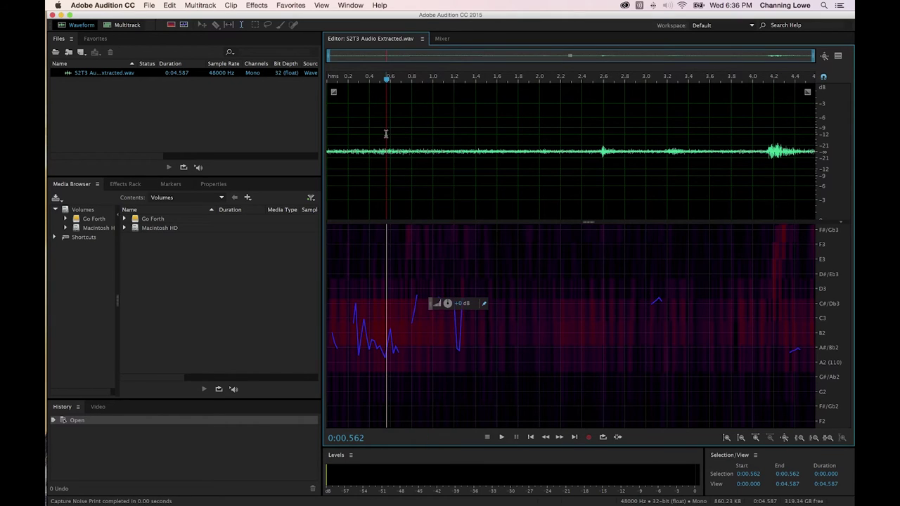
double_click(338, 88)
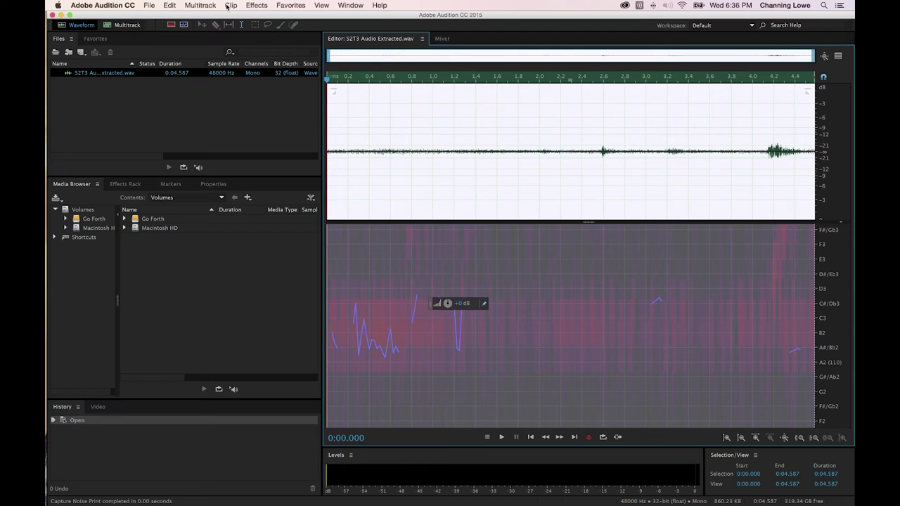
Step: Open the Noise Reduction process and preview the clip with its default settings
left_click(253, 6)
mouse_move(320, 164)
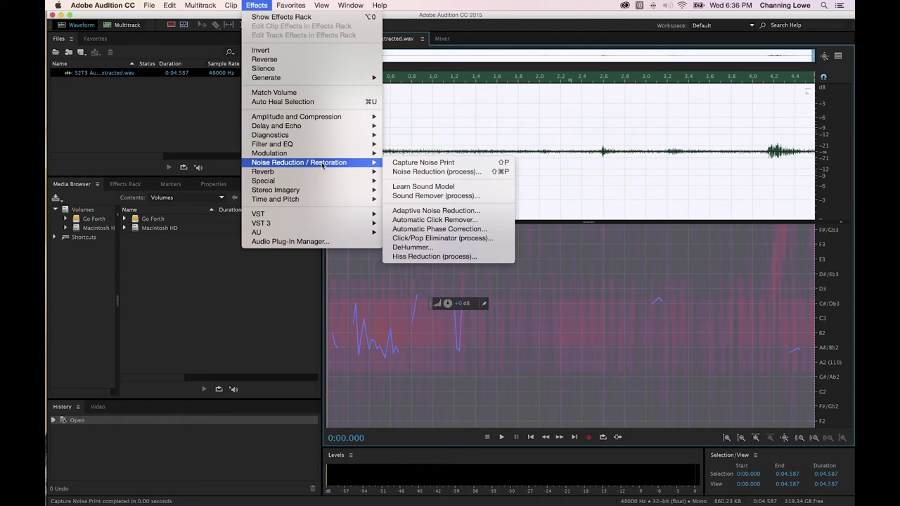
left_click(436, 174)
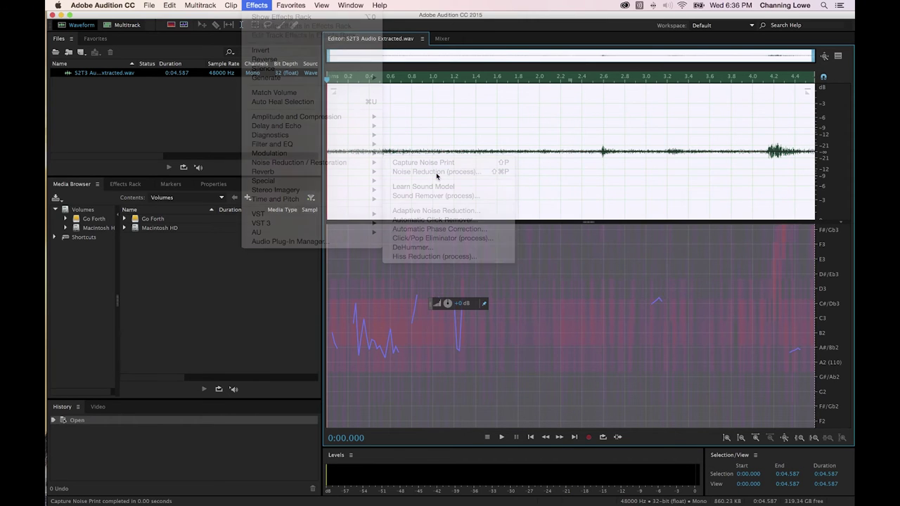
left_click_drag(454, 106, 222, 108)
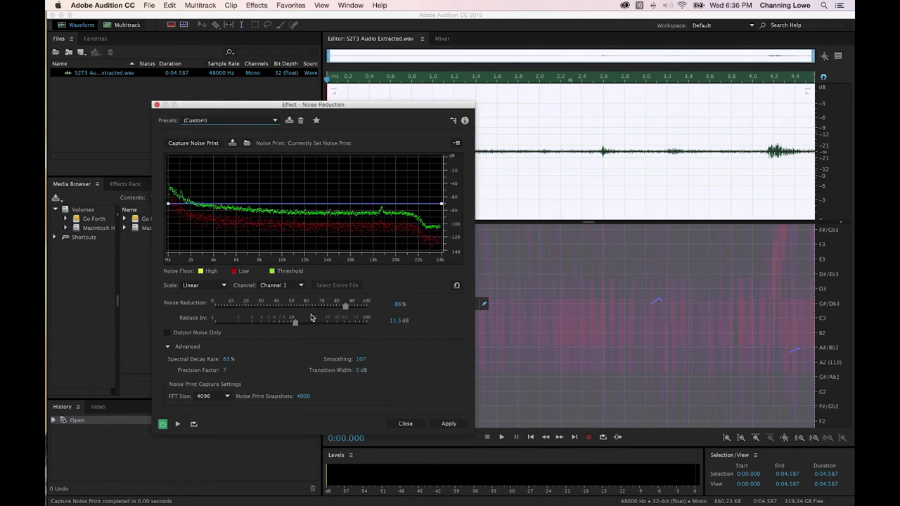
key("space")
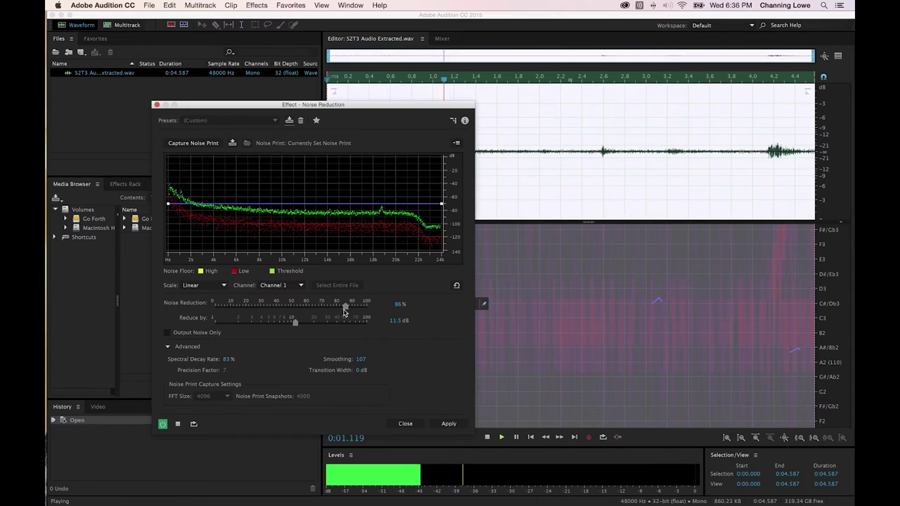
key("space")
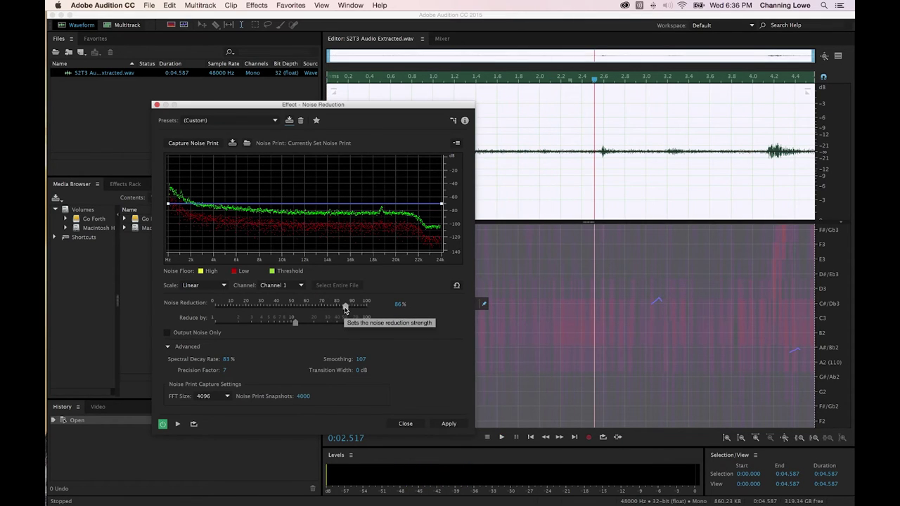
Step: Lower Noise Reduction to about 59%, apply it, save the file and return to Premiere Pro
left_click_drag(345, 307, 315, 311)
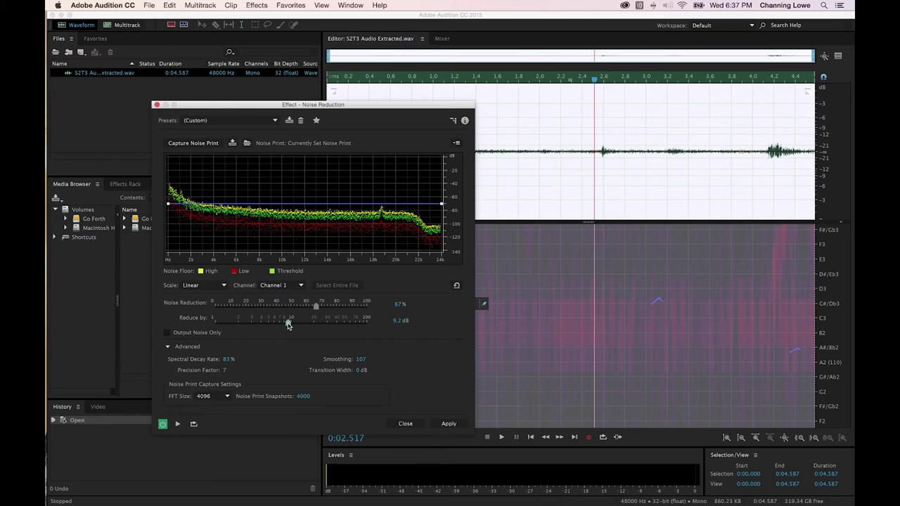
left_click_drag(315, 312, 313, 312)
left_click(516, 76)
key("space")
left_click(461, 76)
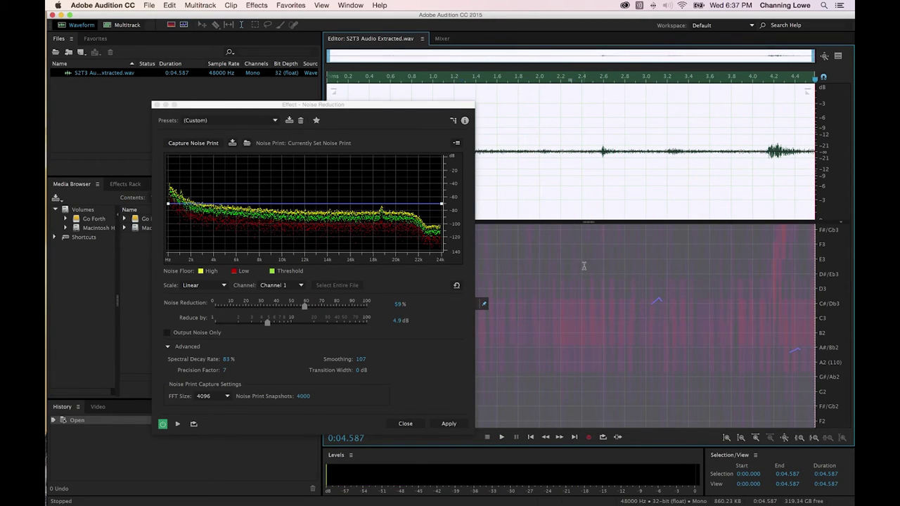
left_click(453, 425)
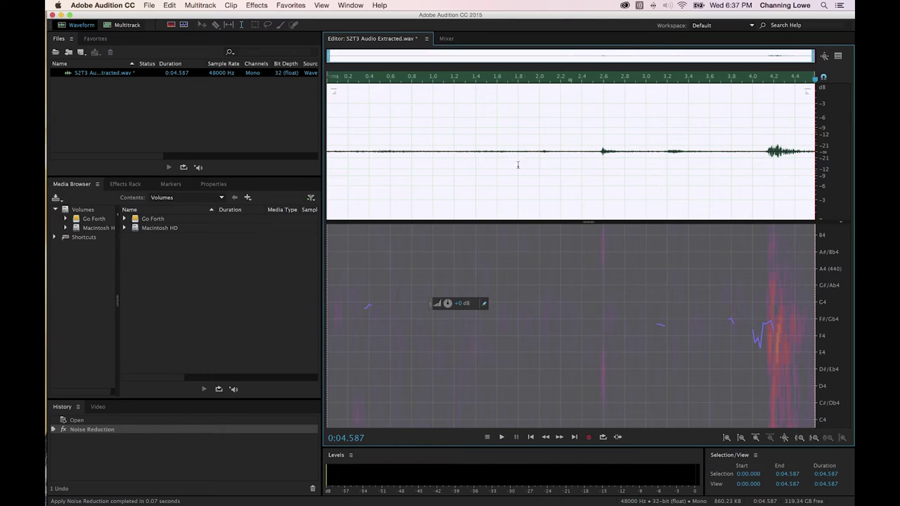
key("super+s")
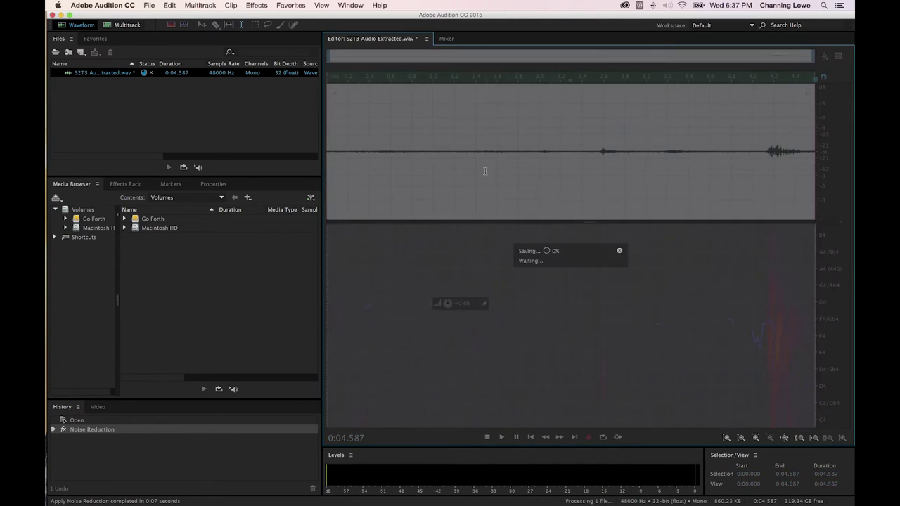
key("super+Tab")
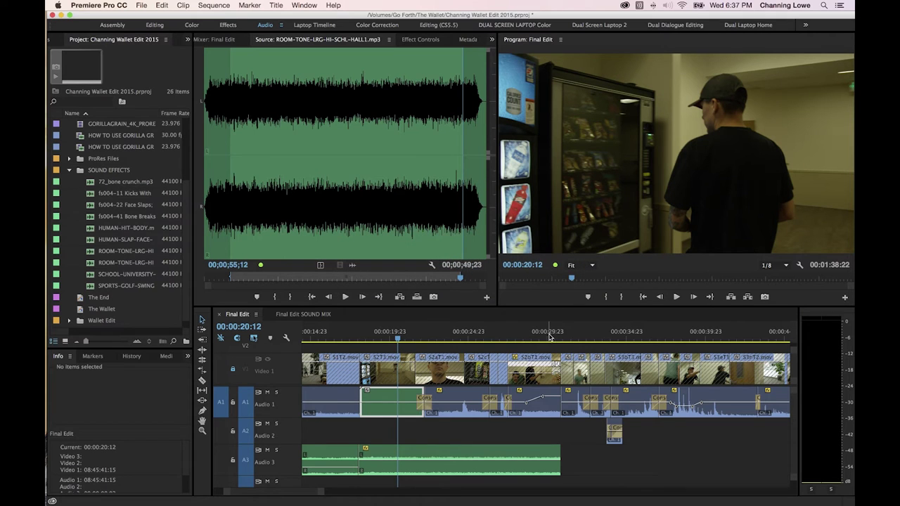
Step: Play back the cleaned S2T3 dialogue, then send the S2aT1 clip on Audio 1 to Adobe Audition
left_click(400, 408)
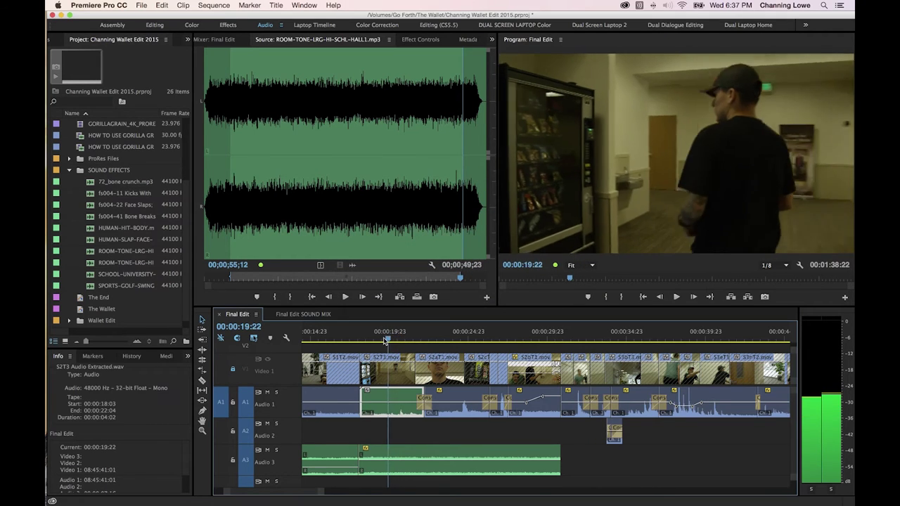
key("Up")
key("space")
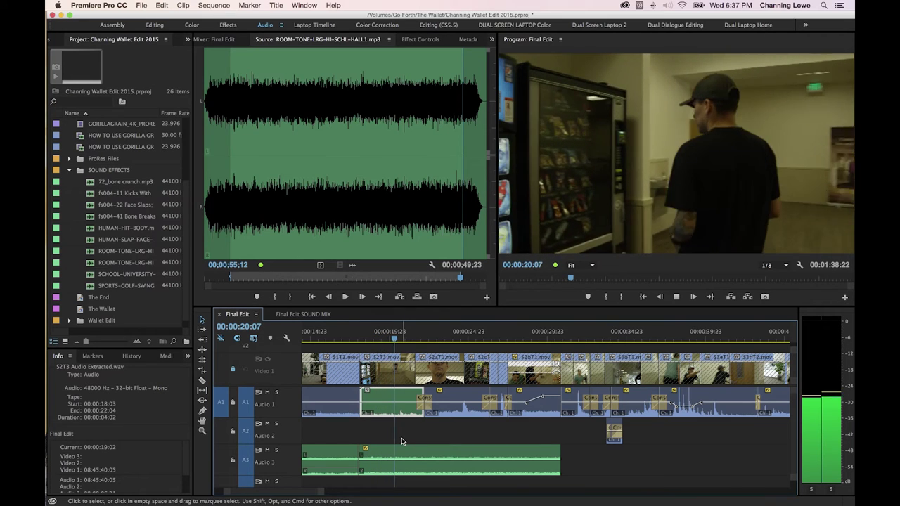
key("space")
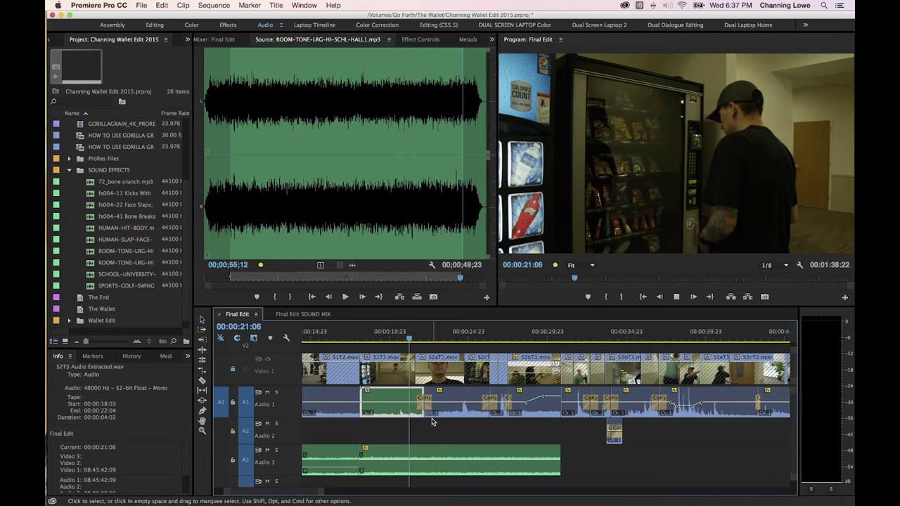
key("space")
key("space")
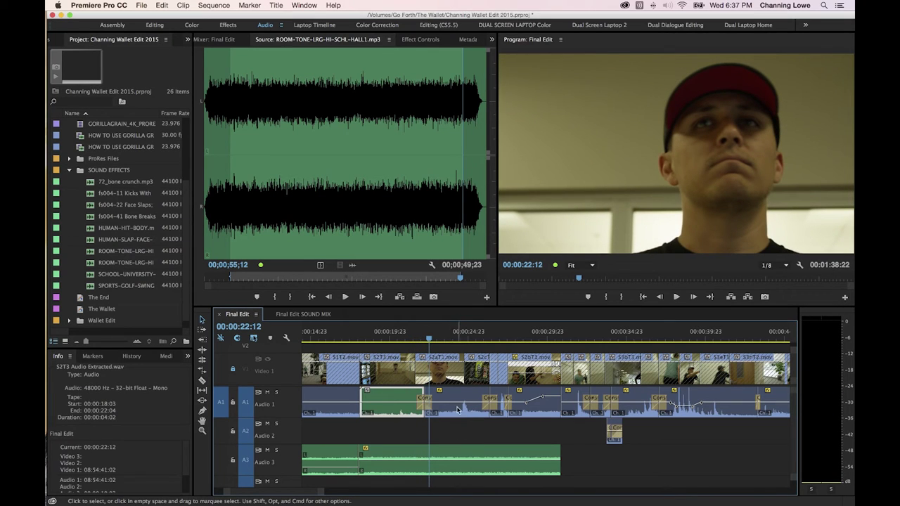
key("=")
right_click(581, 404)
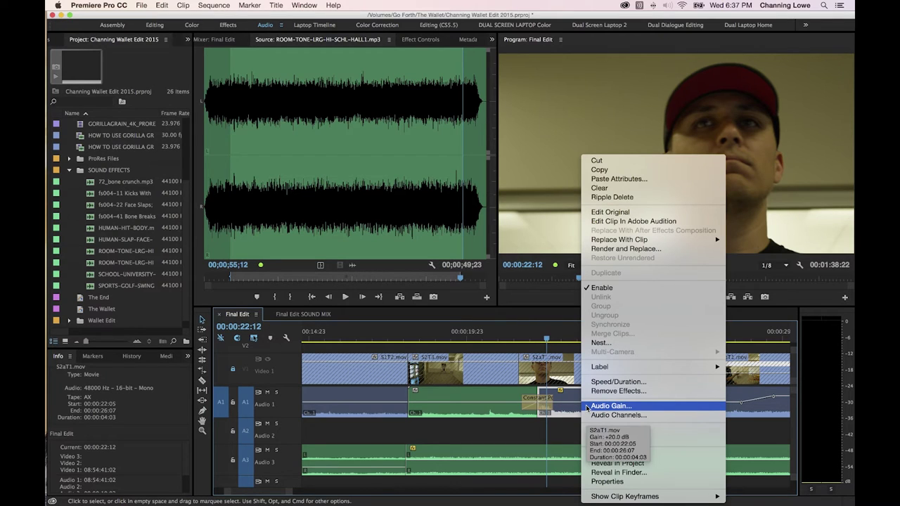
left_click(634, 222)
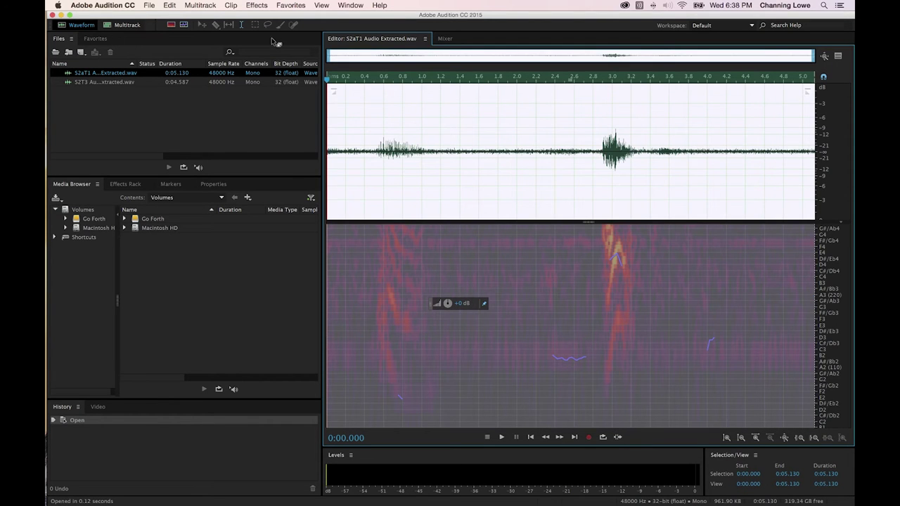
Step: Apply Noise Reduction (process) at about 65% to S2aT1 Audio Extracted.wav, then return to Premiere Pro
left_click(256, 6)
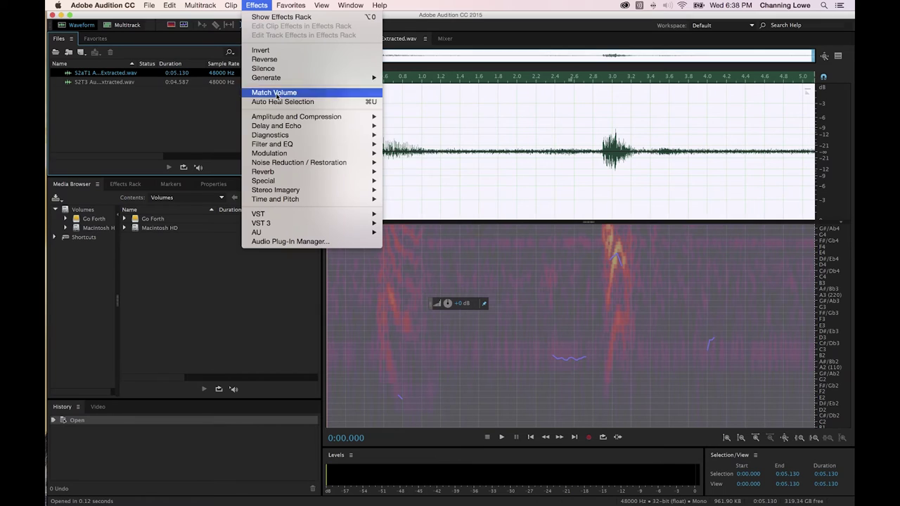
mouse_move(289, 164)
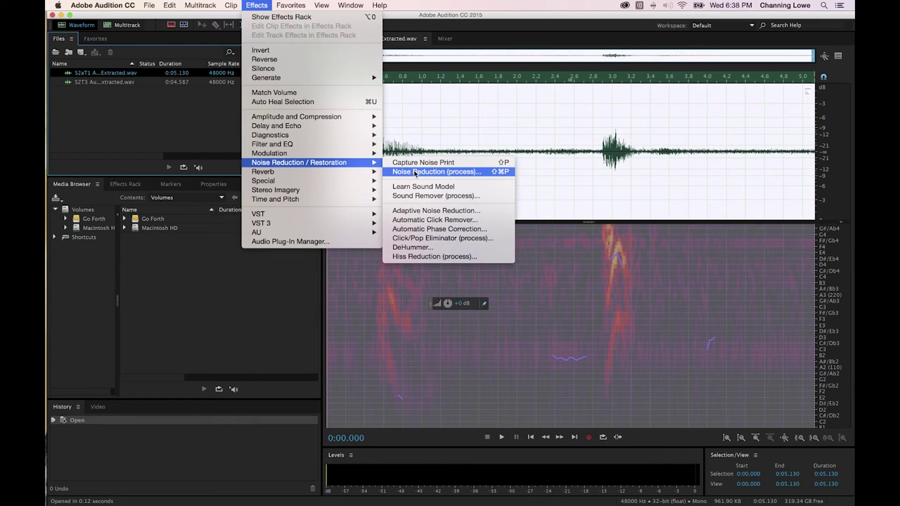
left_click(415, 174)
key("space")
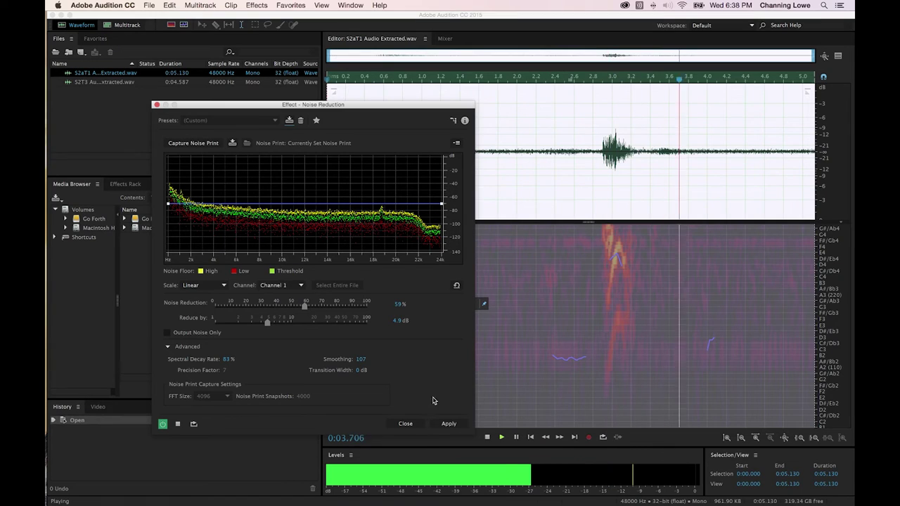
key("space")
mouse_move(305, 307)
left_mouse_down()
mouse_move(312, 309)
mouse_move(277, 324)
mouse_move(314, 308)
left_mouse_up()
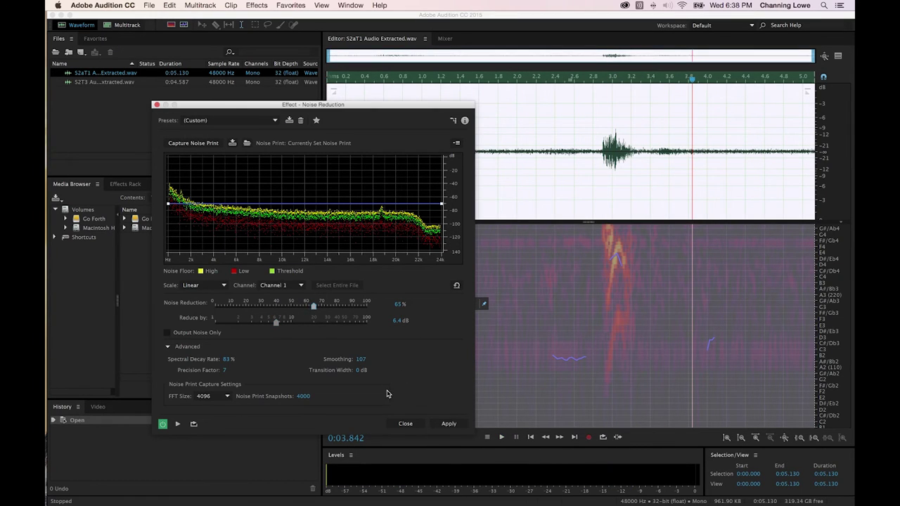
left_click(447, 424)
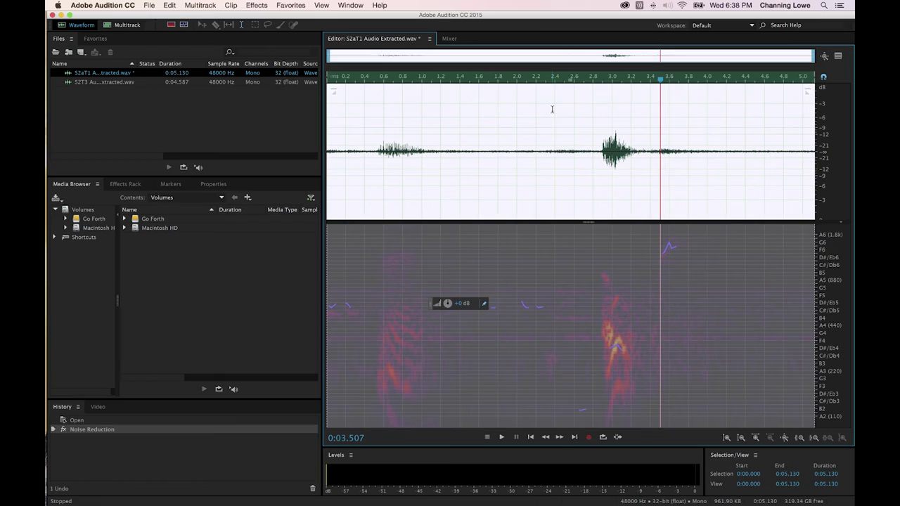
key("super+Tab")
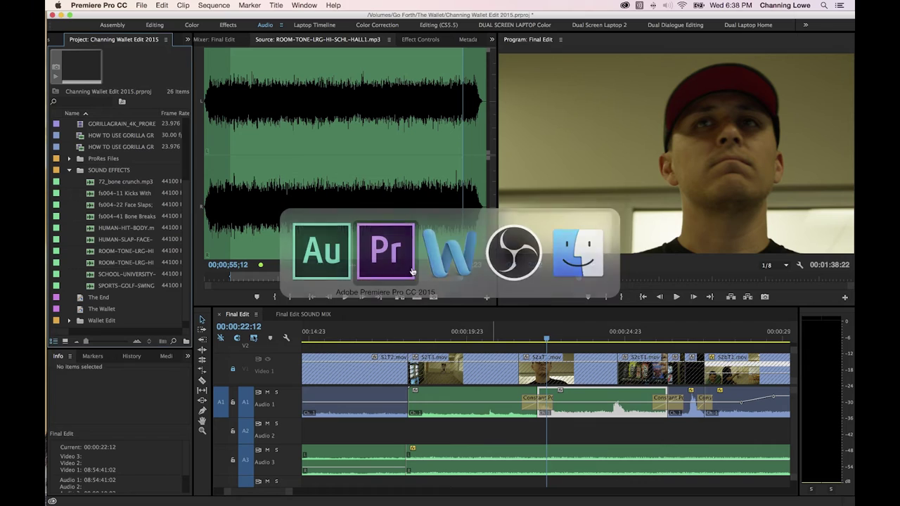
Step: Apply Noise Reduction to the next dialogue clip, S2T3 Audio Extracted_1.wav, and save it
left_click(677, 335)
scroll(650, 364, "right", 5)
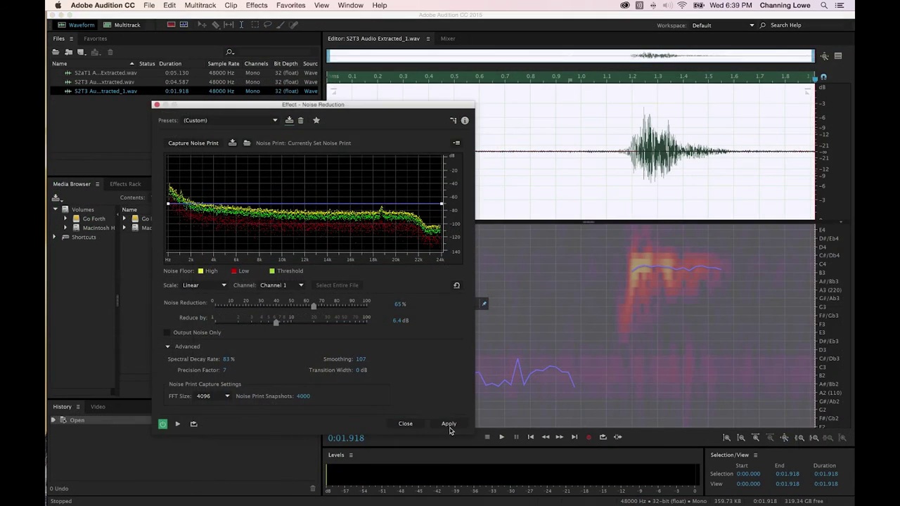
left_click(450, 428)
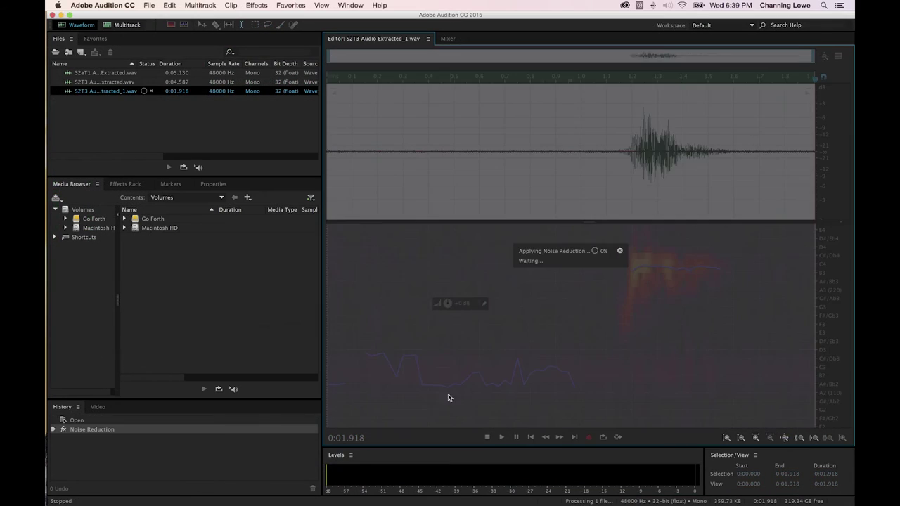
key("super+s")
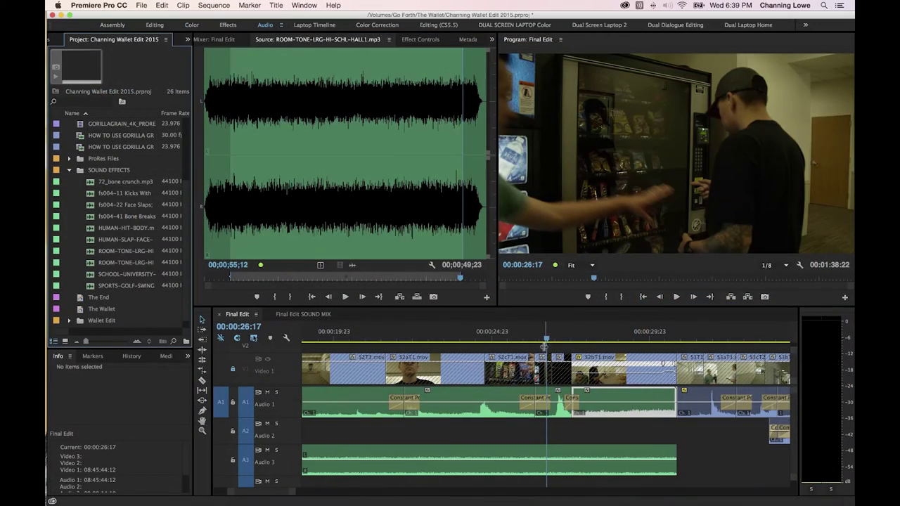
Step: Play back the cleaned dialogue section, then bring up Audio Gain for the Audio 3 room-tone clip
left_click_drag(554, 340, 502, 340)
key("space")
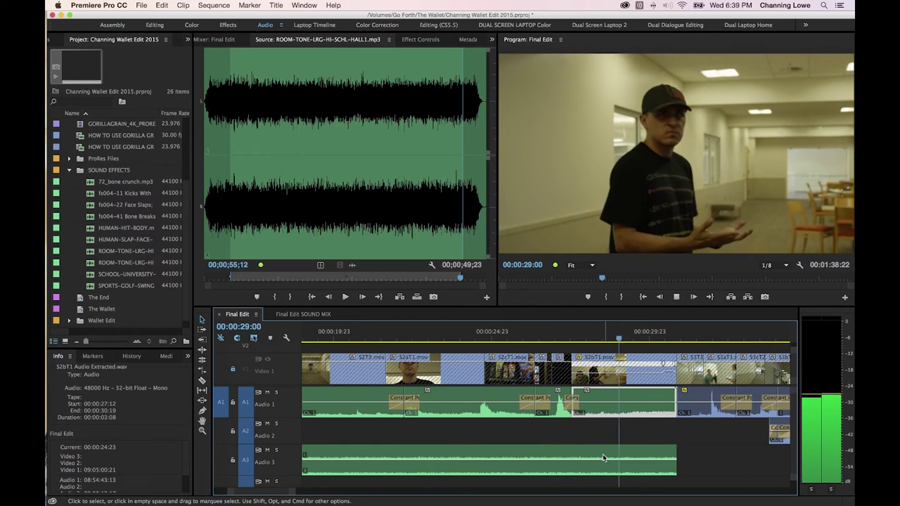
left_click(607, 456)
key("g")
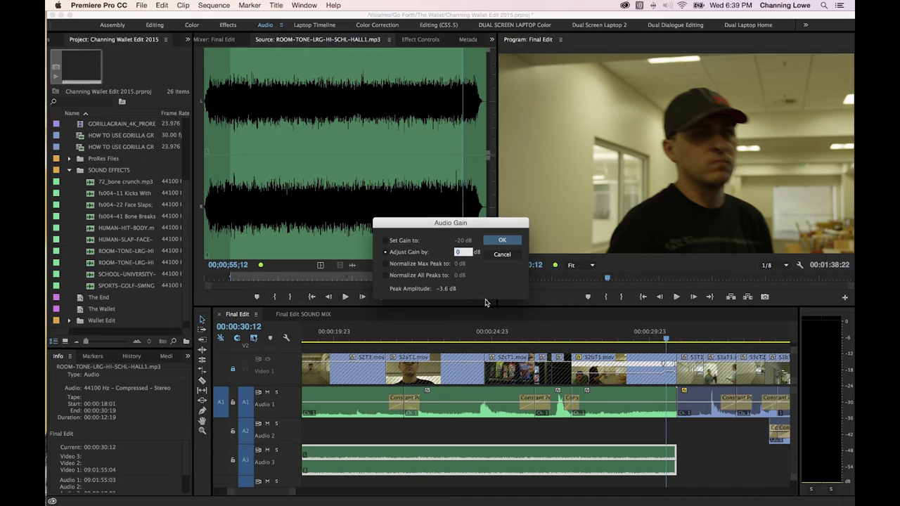
Step: Confirm the room-tone gain change, replay the section with Audio 3 muted, and zoom out to the full sequence
key("Return")
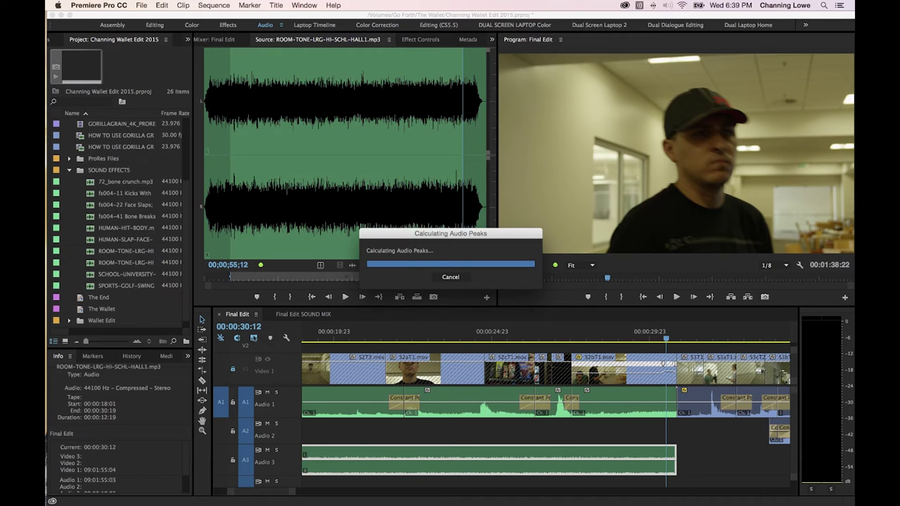
key("shift+k")
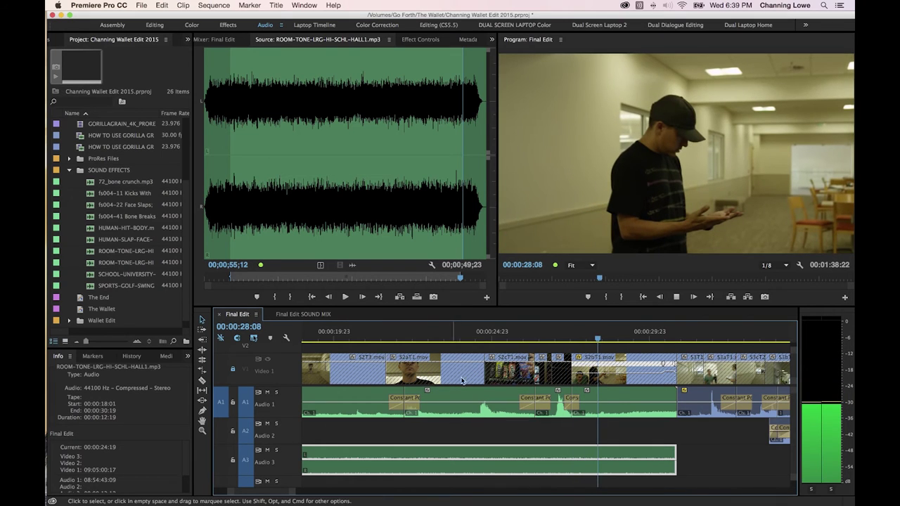
key("shift+k")
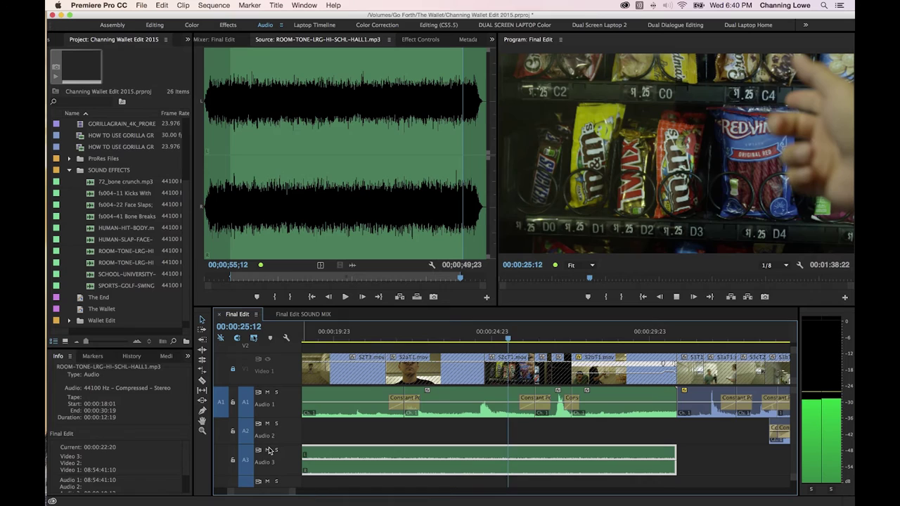
left_click(268, 450)
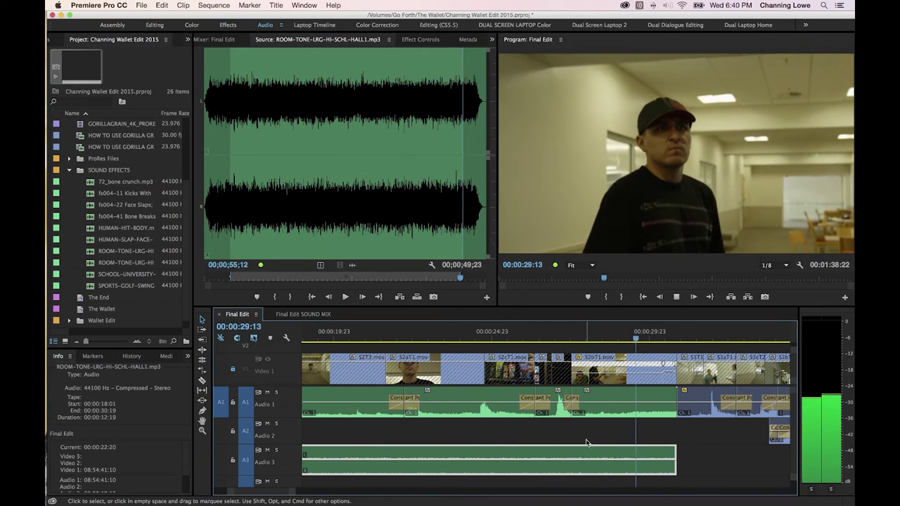
key("space")
key("backslash")
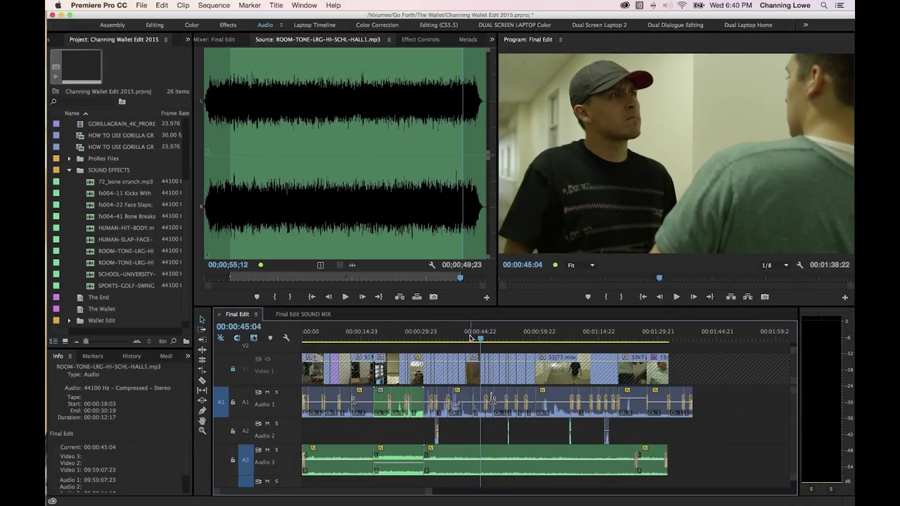
Step: Zoom in, park the playhead at 00:00:26:20 on the vending-machine shot, and maximize the Timeline panel
left_click_drag(486, 339, 351, 350)
key("=")
key("=")
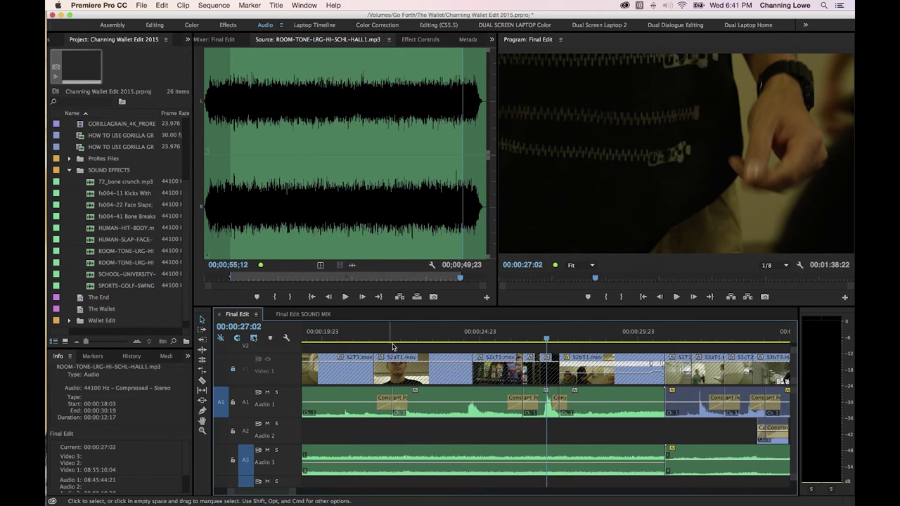
left_click(486, 340)
left_click_drag(485, 341, 543, 355)
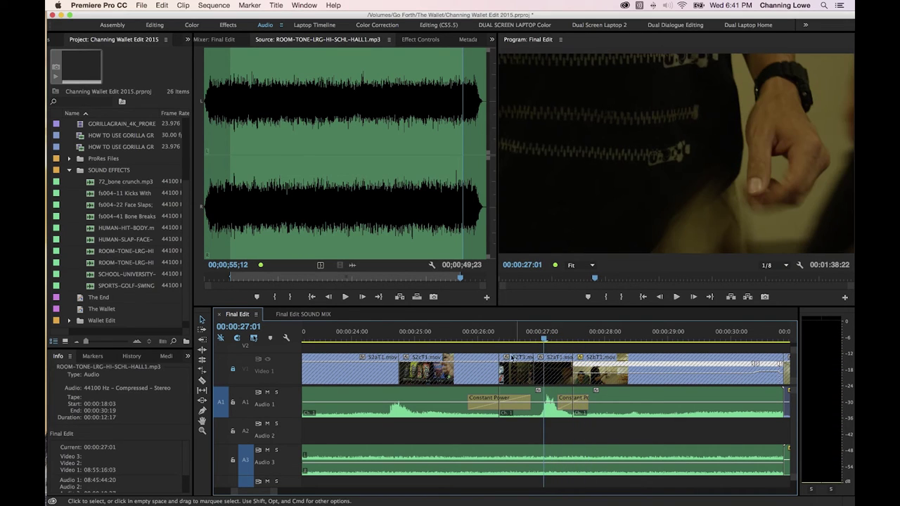
left_click(531, 338)
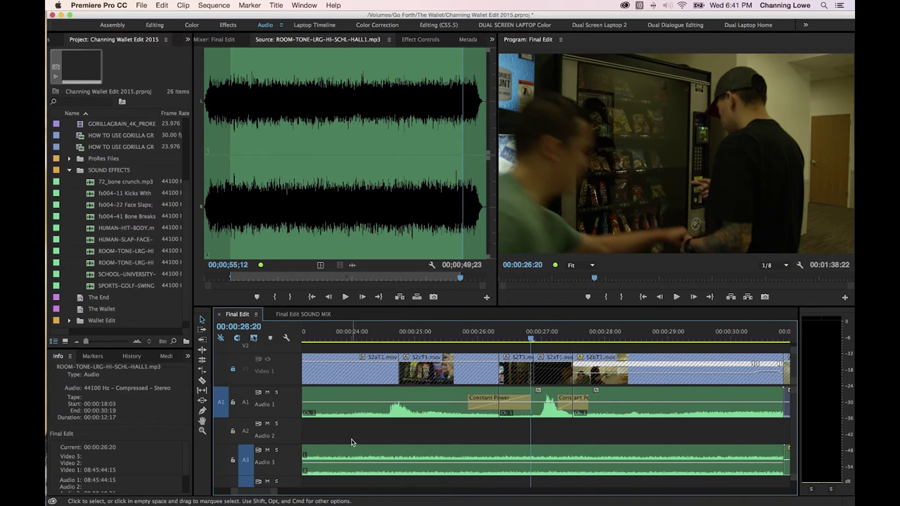
key("grave")
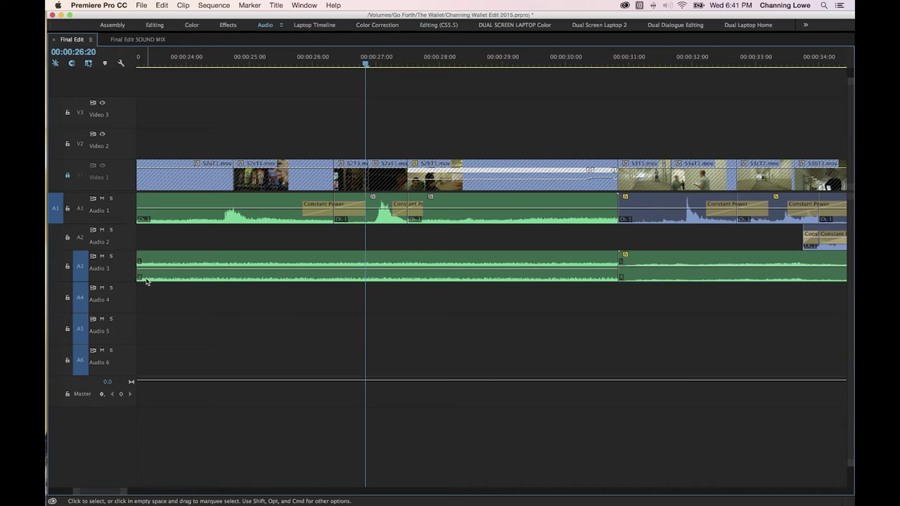
Step: Save the project, minimize all track heights, expand Audio 4, and restore the normal panel layout
key("super+s")
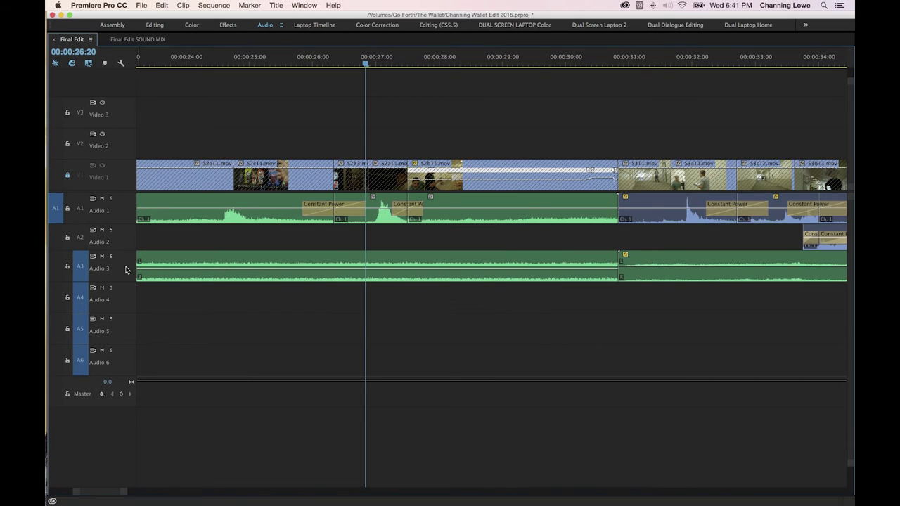
key("shift+minus")
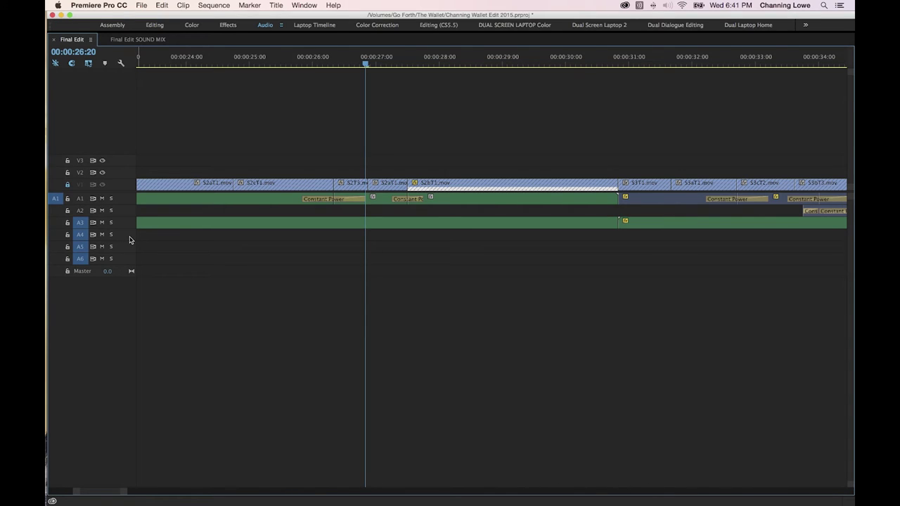
scroll(129, 240, "up", 5)
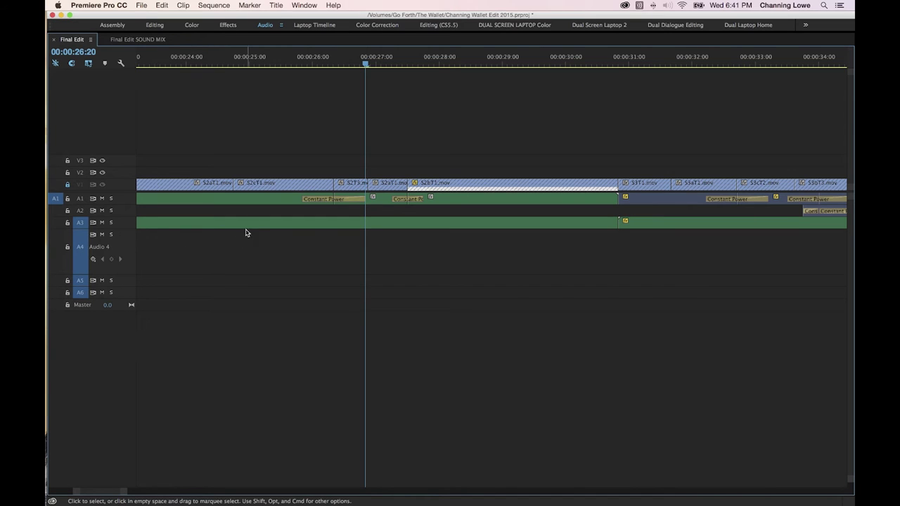
key("grave")
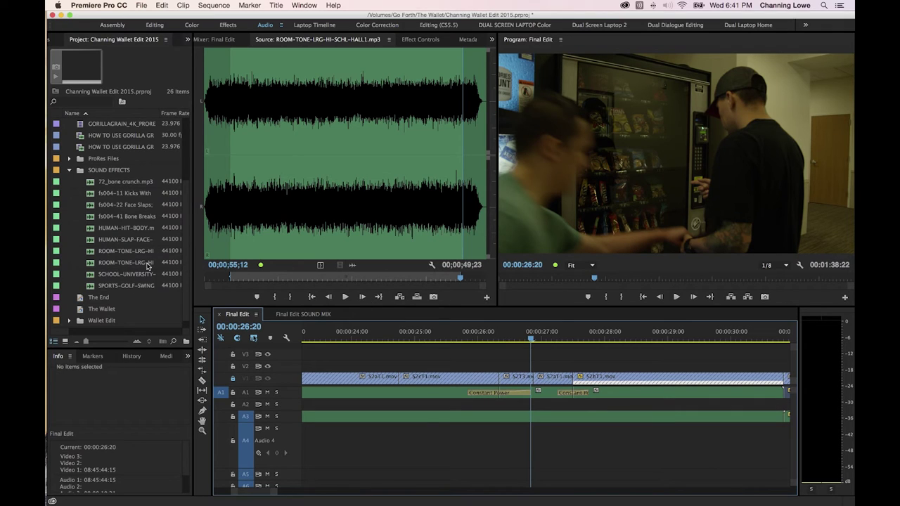
Step: Untarget A3 and drop SPORTS-GOLF-SWING-WHOOSH2.mp3 onto Audio 4 at about 00:00:26:16
left_click(250, 432)
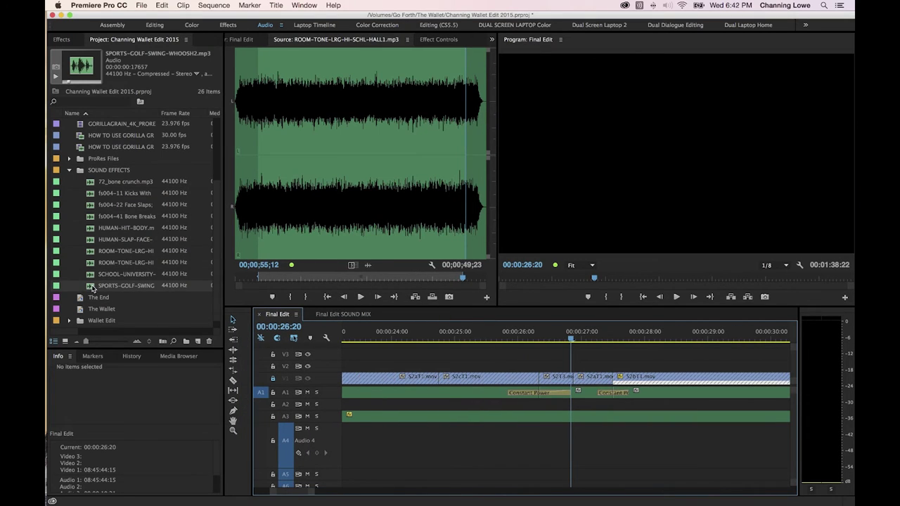
double_click(91, 287)
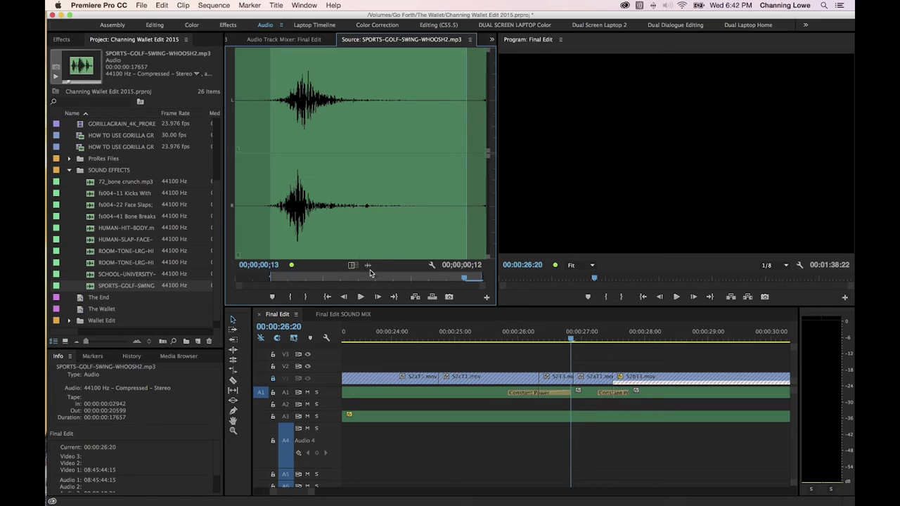
left_click_drag(400, 316, 573, 432)
left_click_drag(574, 339, 517, 335)
key("=")
key("=")
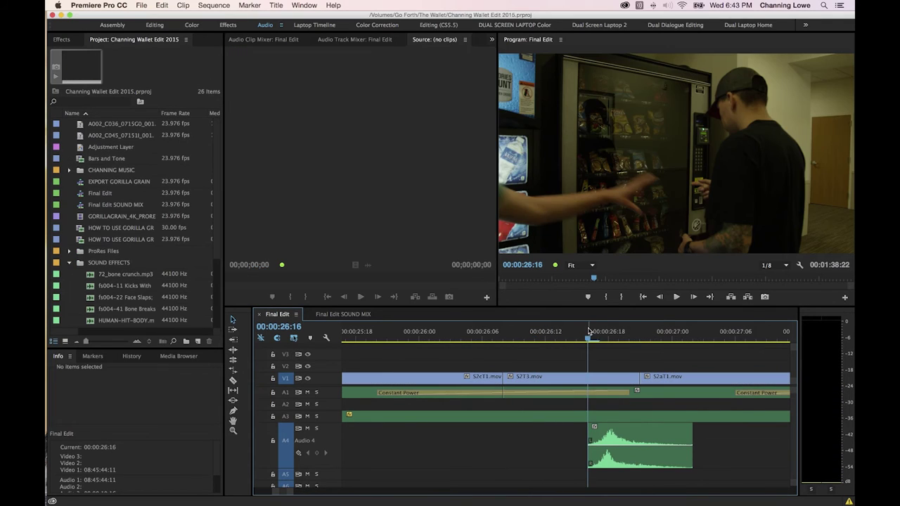
Step: Zoom in around 00:00:26:18 and nudge the Audio 4 whoosh frame by frame to start at 00:00:26:23
left_click_drag(591, 332, 609, 336)
key("=")
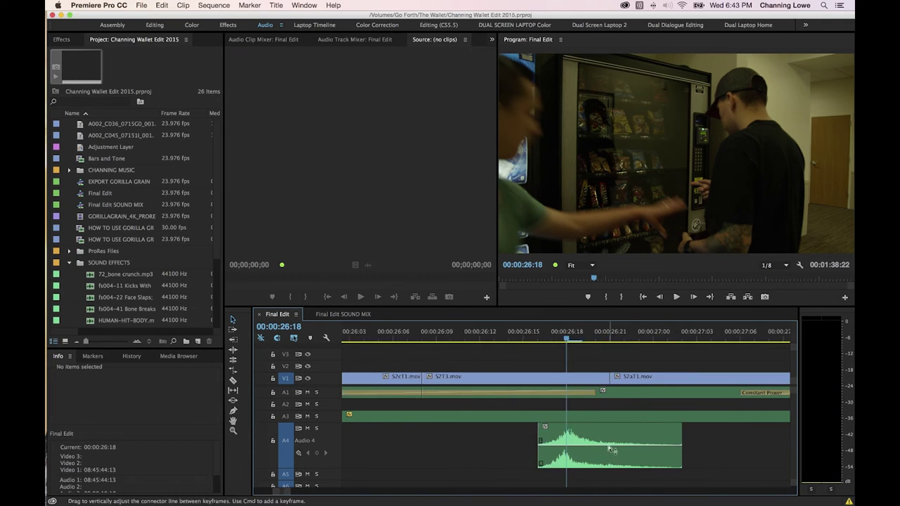
left_click_drag(567, 335, 654, 344)
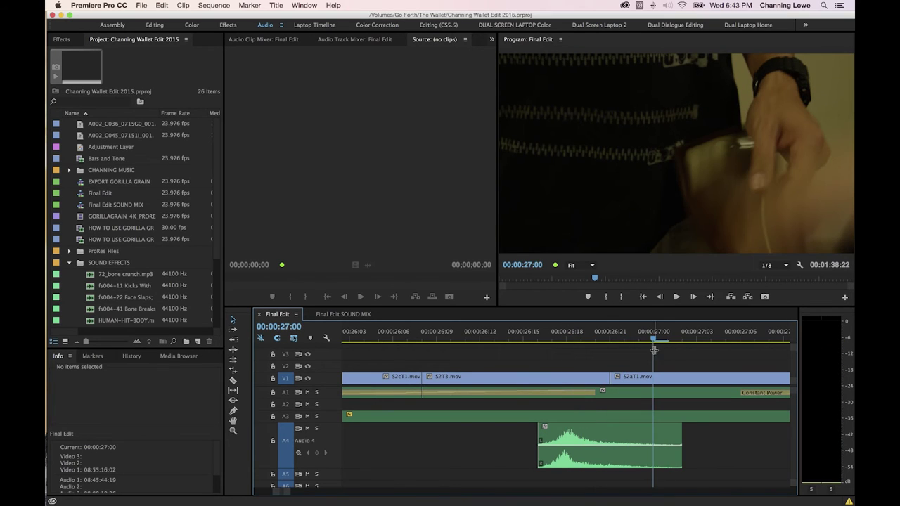
left_click(630, 440)
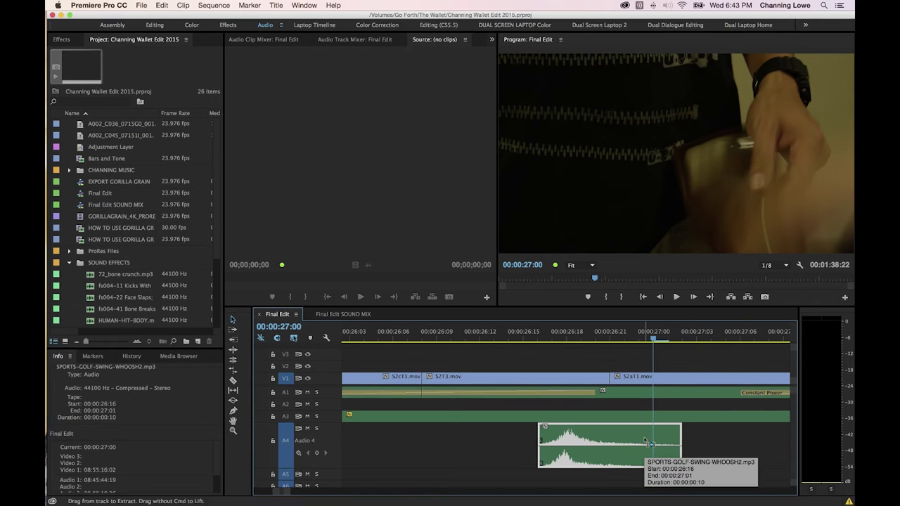
key("super+Right")
key("super+Right")
key("super+Right")
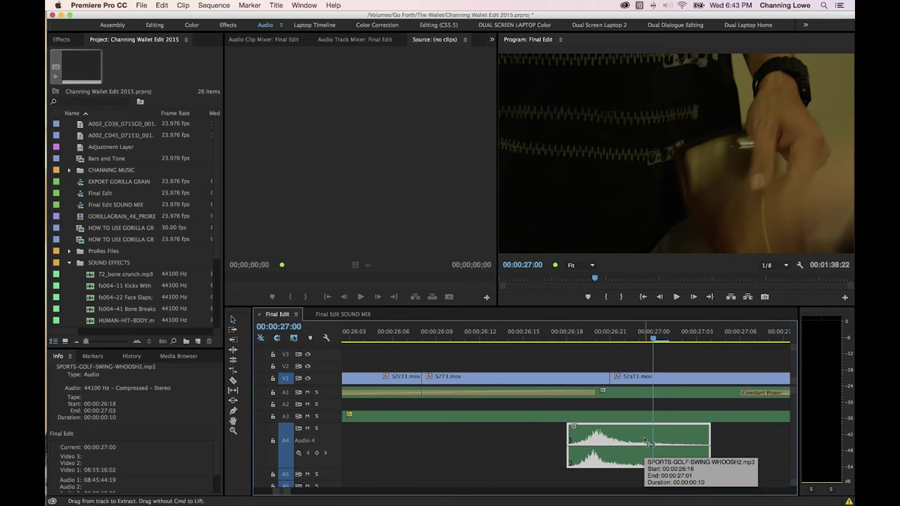
key("super+Right")
key("super+Right")
key("super+Right")
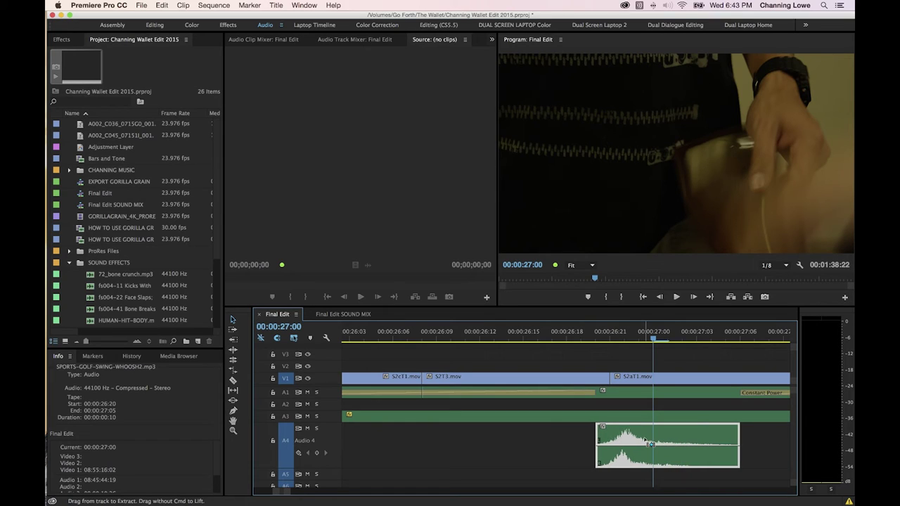
key("super+Left")
key("super+Left")
key("super+Left")
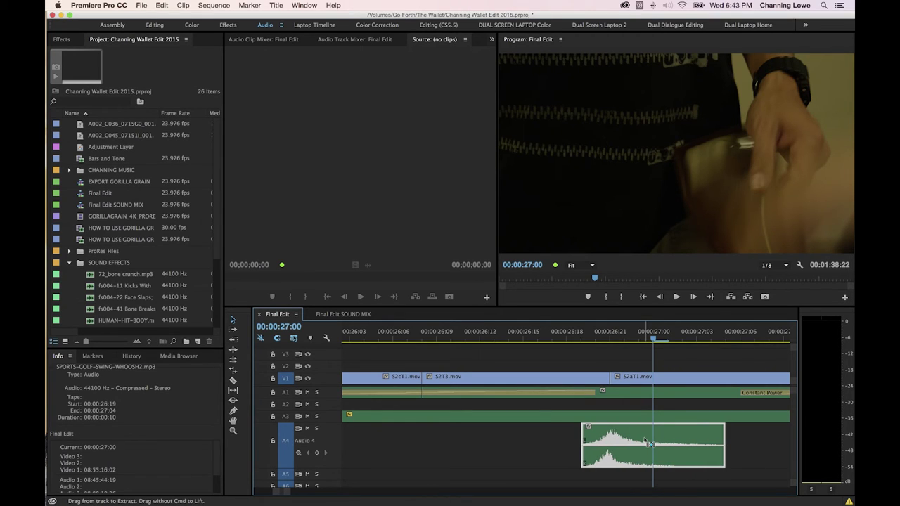
key("super+Right")
key("super+Right")
key("super+Right")
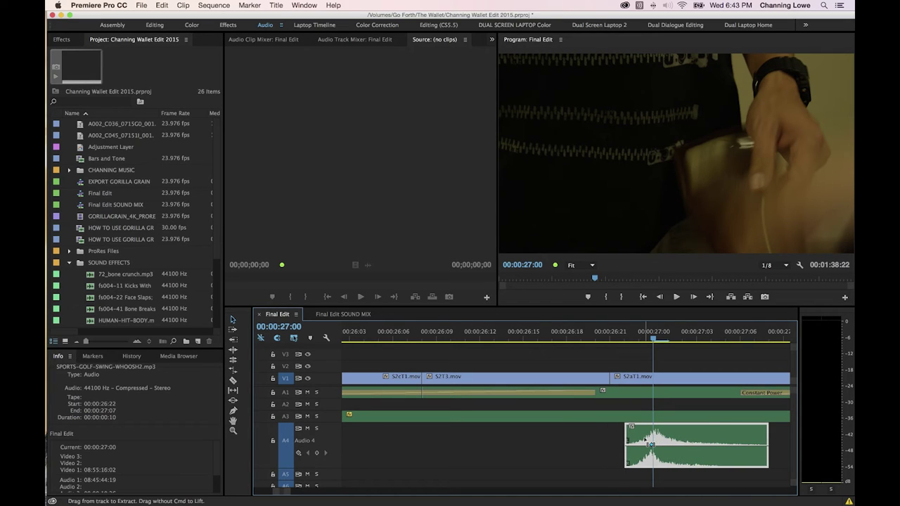
key("super+Left")
key("super+Left")
key("super+Left")
key("super+Right")
key("super+Right")
key("super+Right")
key("super+Right")
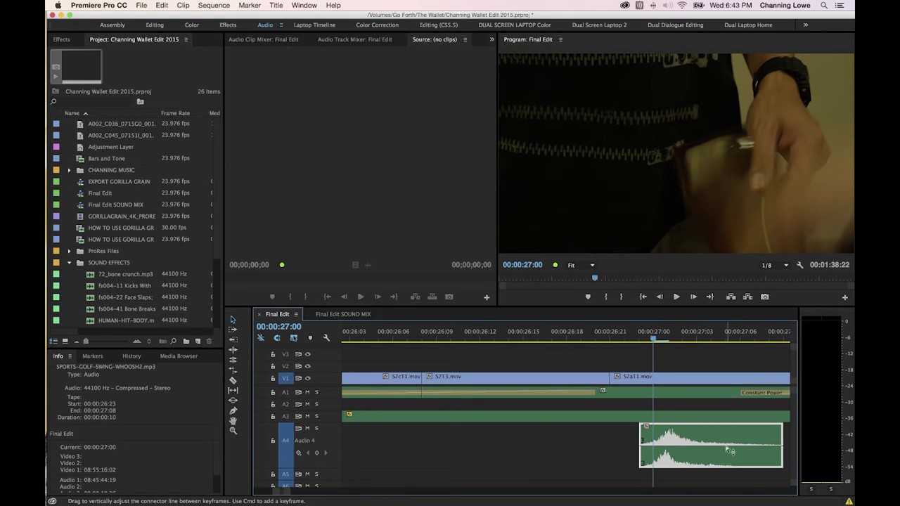
Step: Play back the whoosh timing, zoom out, and return the playhead to 00:00:26:23
left_click(518, 332)
key("space")
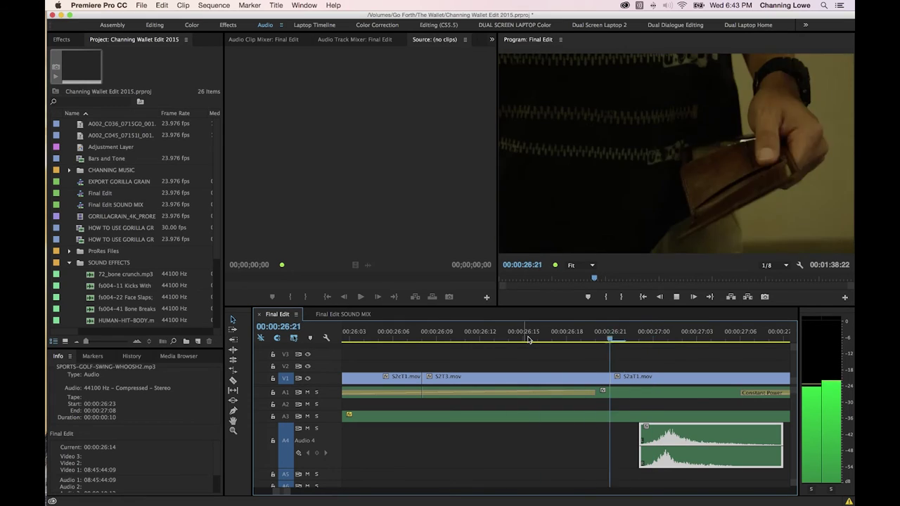
key("space")
key("minus")
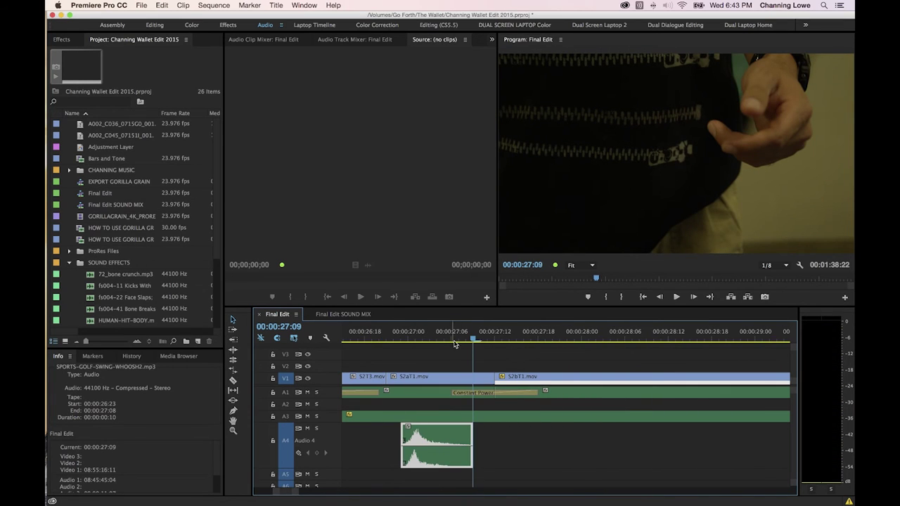
left_click(401, 335)
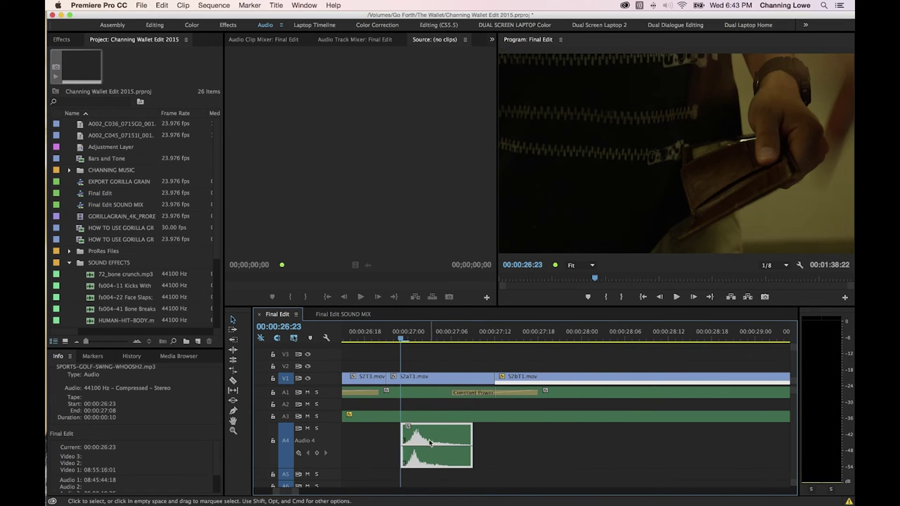
right_click(428, 447)
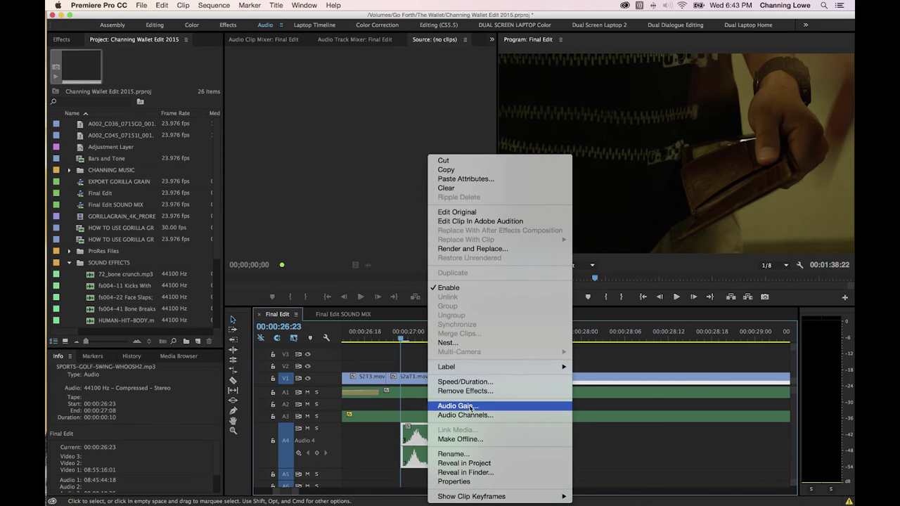
Step: Lower the whoosh by 6 dB, solo Audio 4, and play it with the Audio Clip Mixer showing
left_click(470, 407)
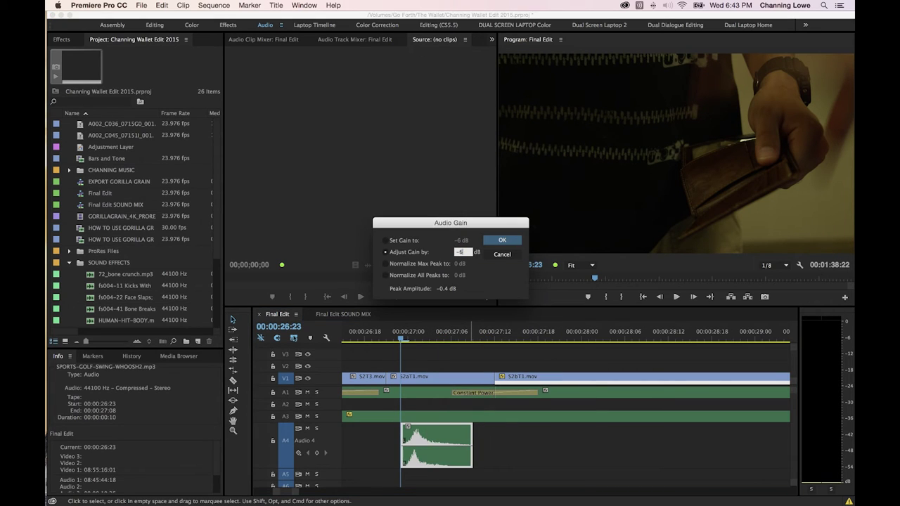
key("Return")
key("Left")
key("Left")
left_click(316, 429)
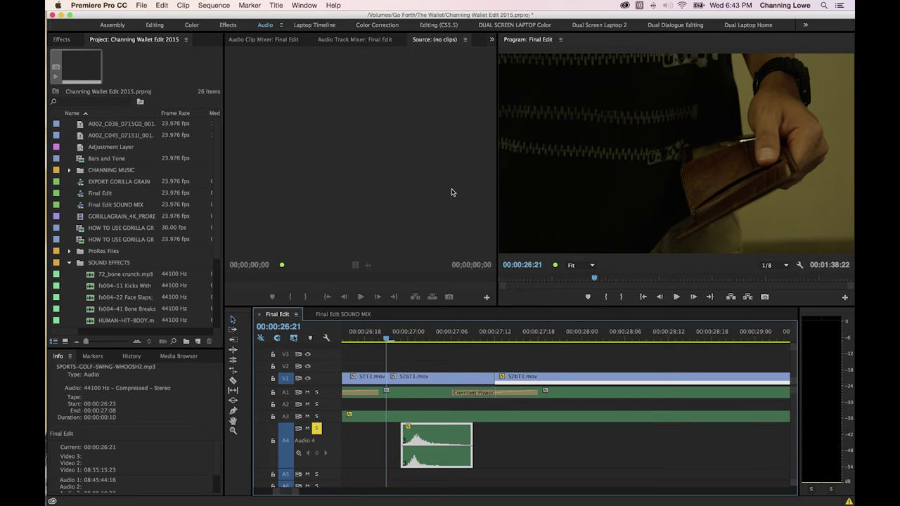
left_click(286, 40)
key("space")
key("space")
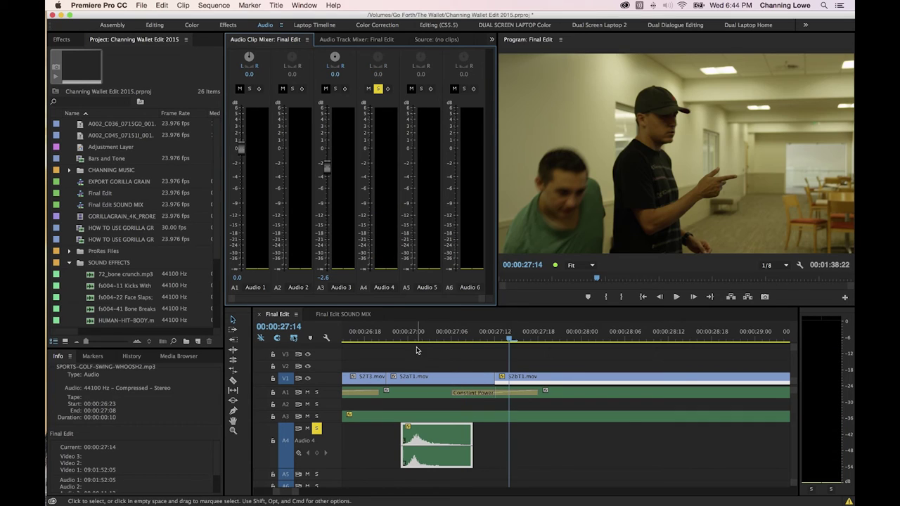
Step: Unsolo Audio 4, replay the whoosh around 00:00:27, then zoom out and jump ahead toward 00:01:03
key("Up")
key("space")
key("space")
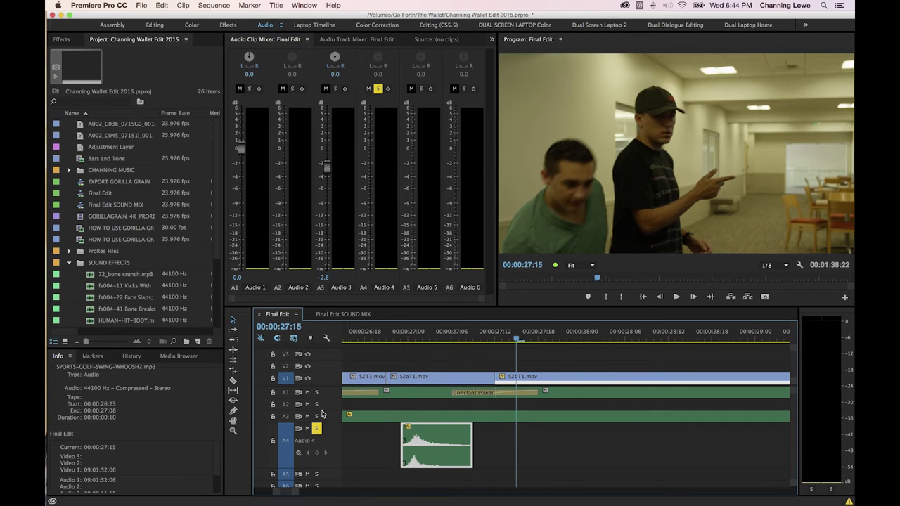
left_click(316, 428)
left_click_drag(403, 338, 372, 338)
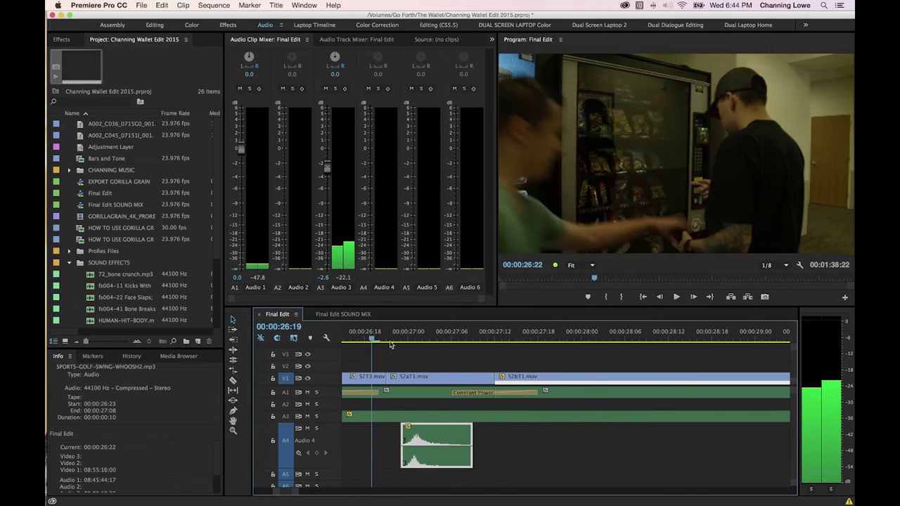
key("space")
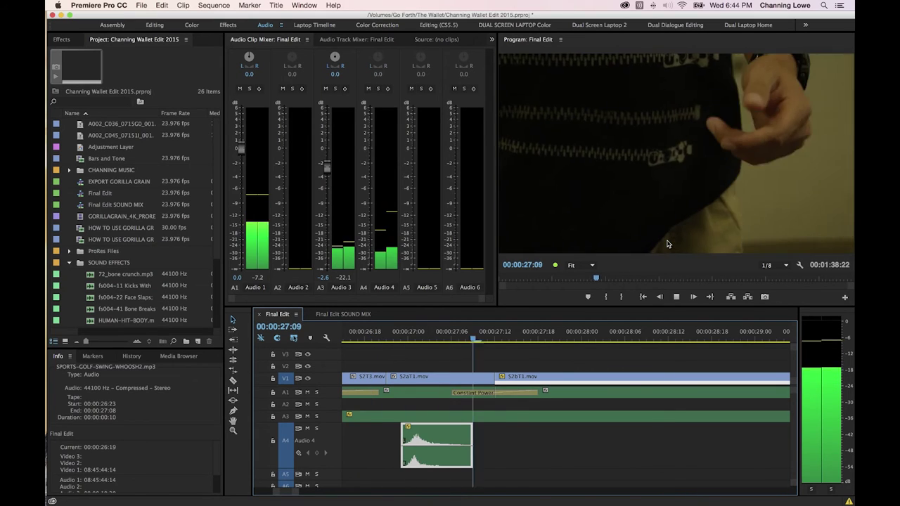
key("space")
key("minus")
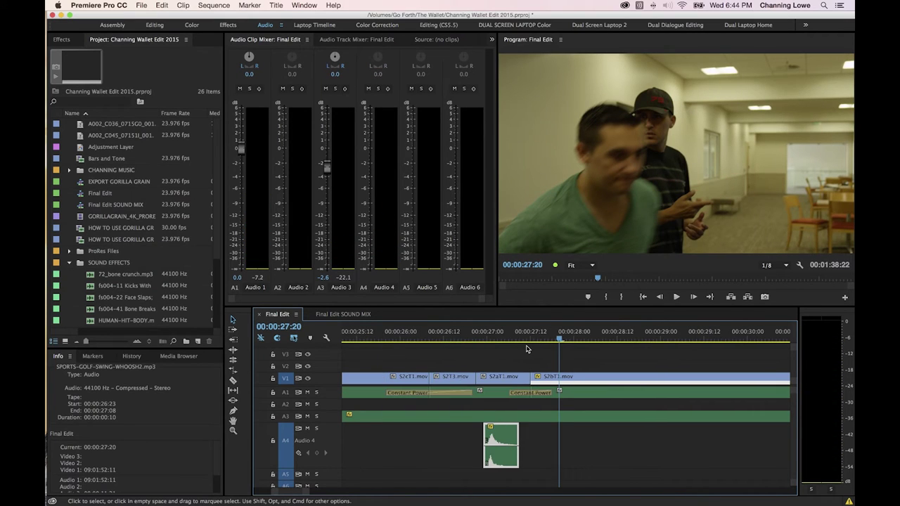
key("minus")
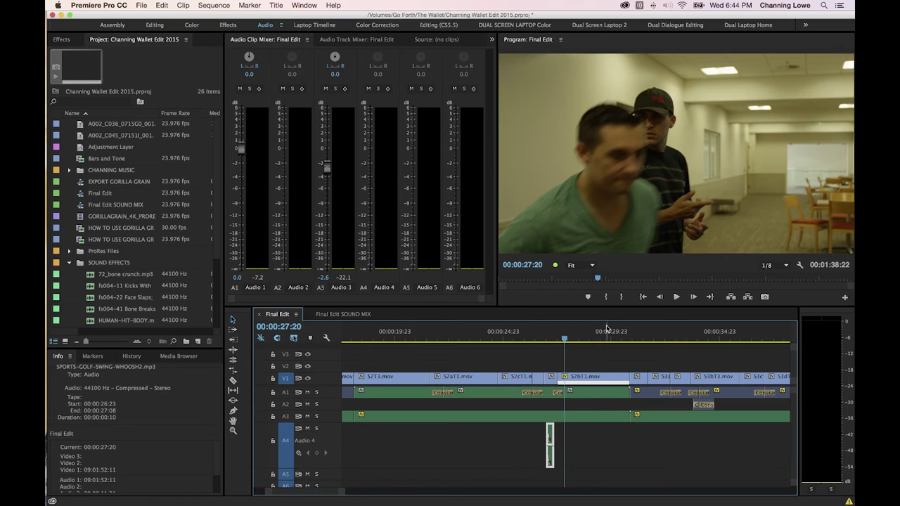
left_click(596, 337)
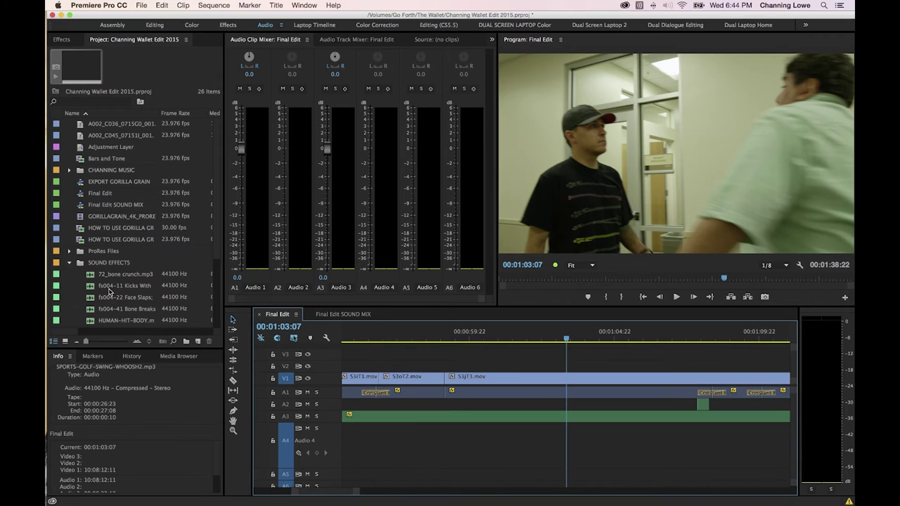
scroll(122, 286, "down", 3)
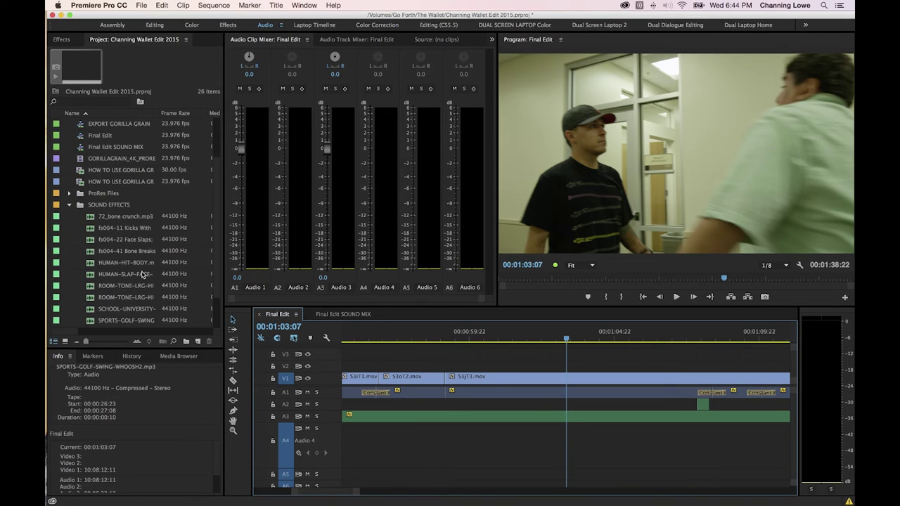
Step: Load the Kicks With Whooshes effect in Source, clear its In/Out marks and audition it
left_click_drag(157, 113, 194, 113)
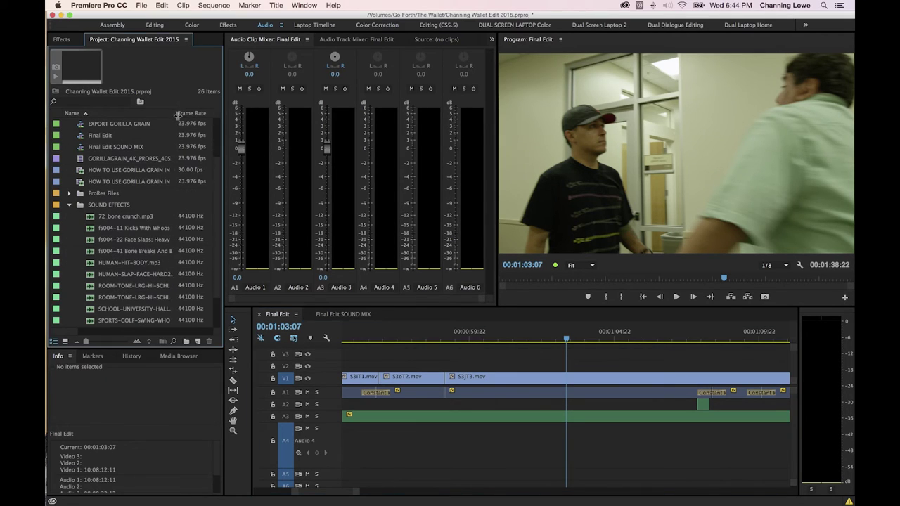
double_click(100, 230)
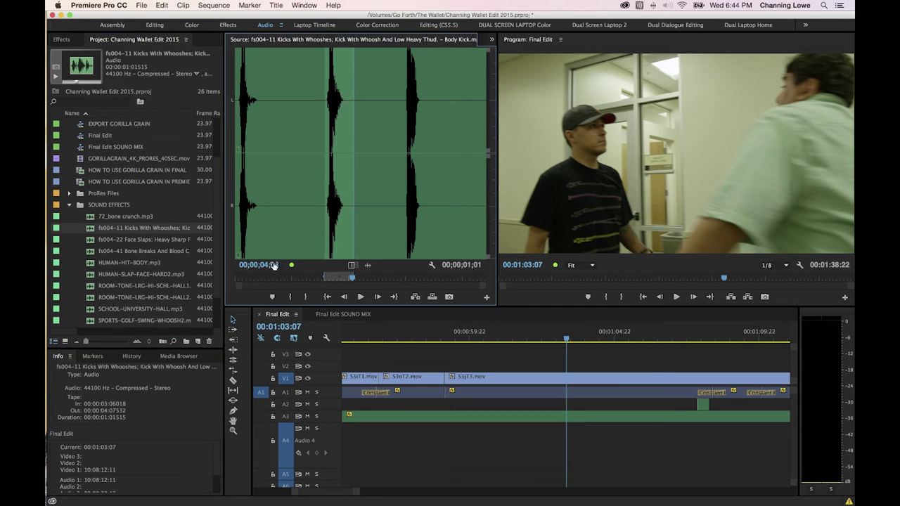
left_click(320, 188)
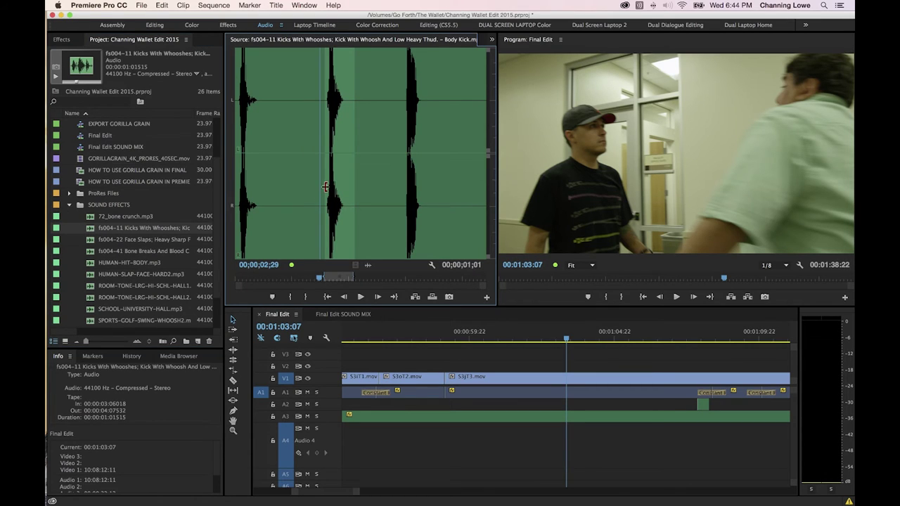
key("alt+x")
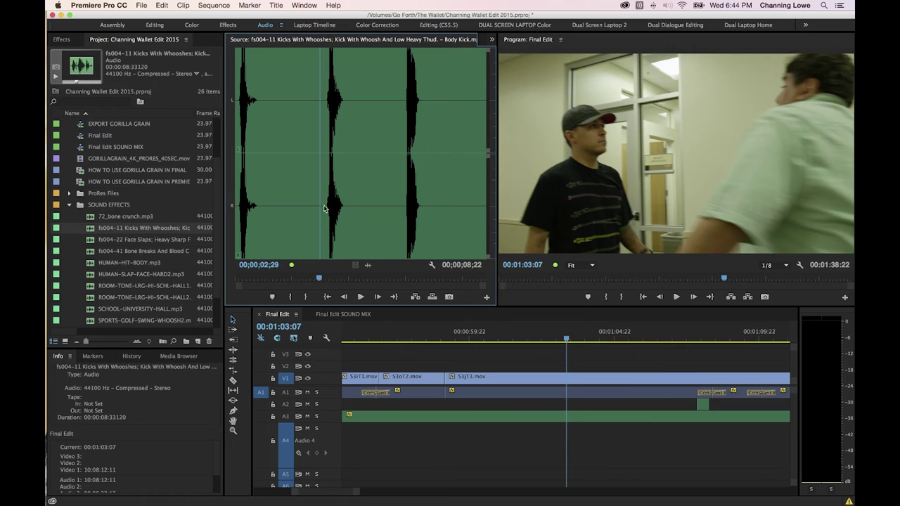
key("space")
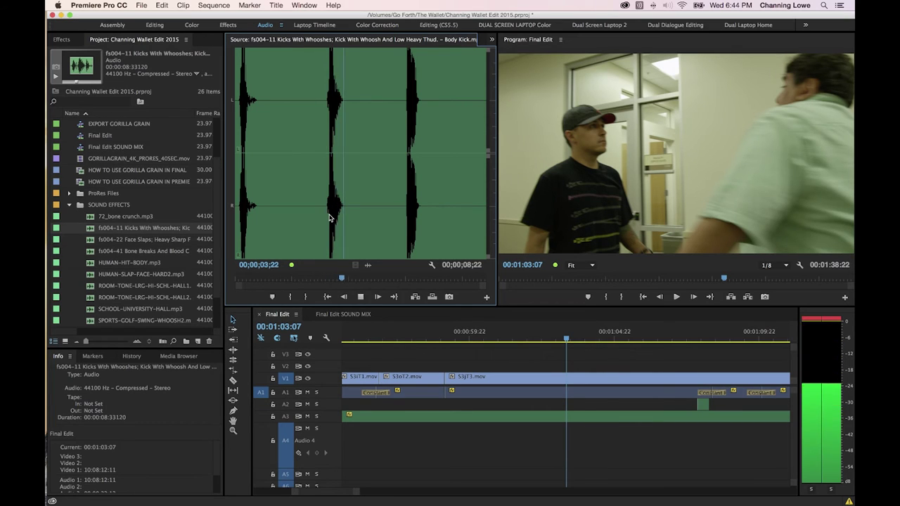
Step: Mark an Out point after the first kick and insert it on Audio 4 at 00:01:03:07
left_click_drag(328, 213, 237, 209)
key("space")
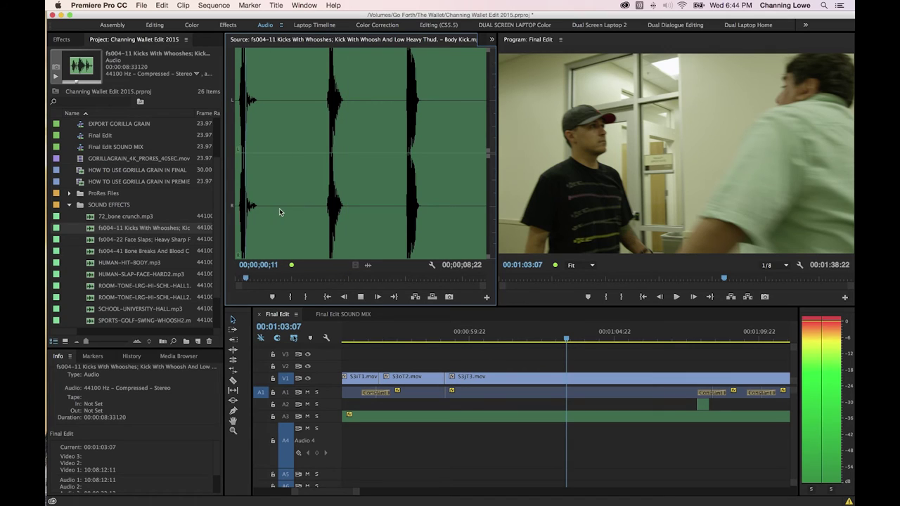
left_click(238, 208)
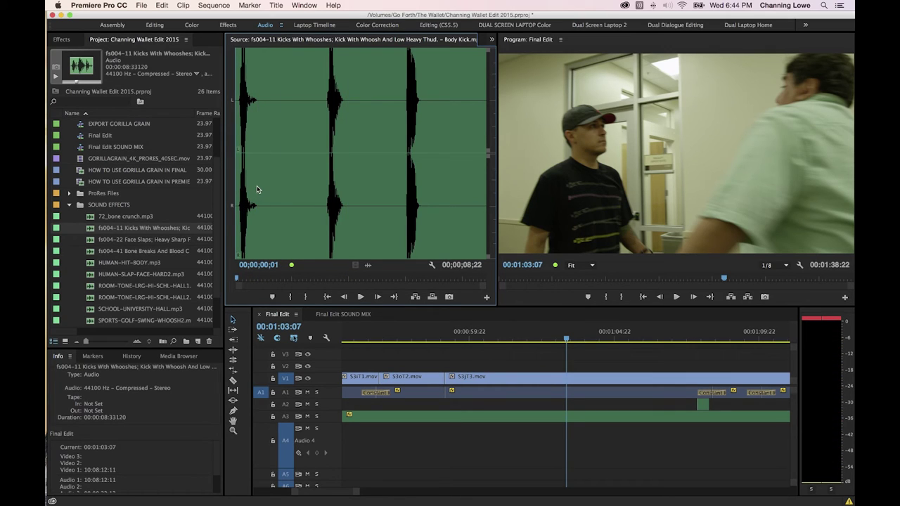
key("space")
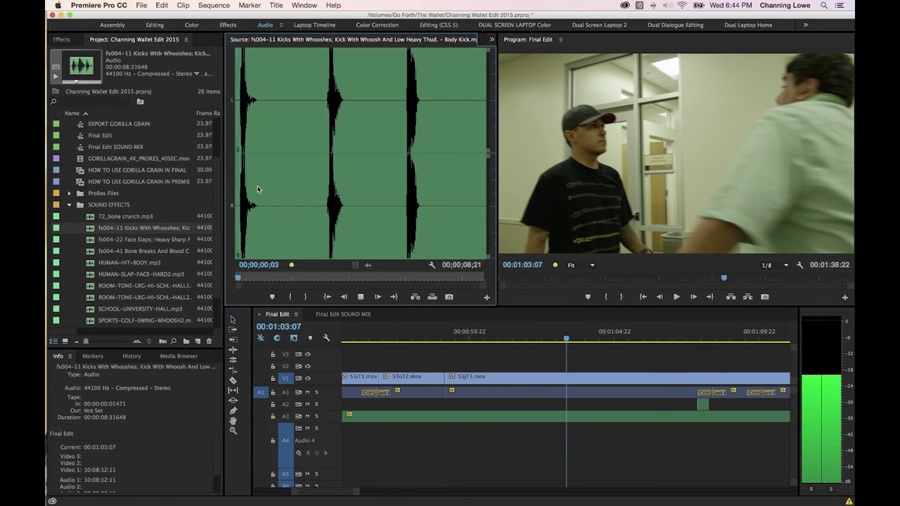
key("space")
key("o")
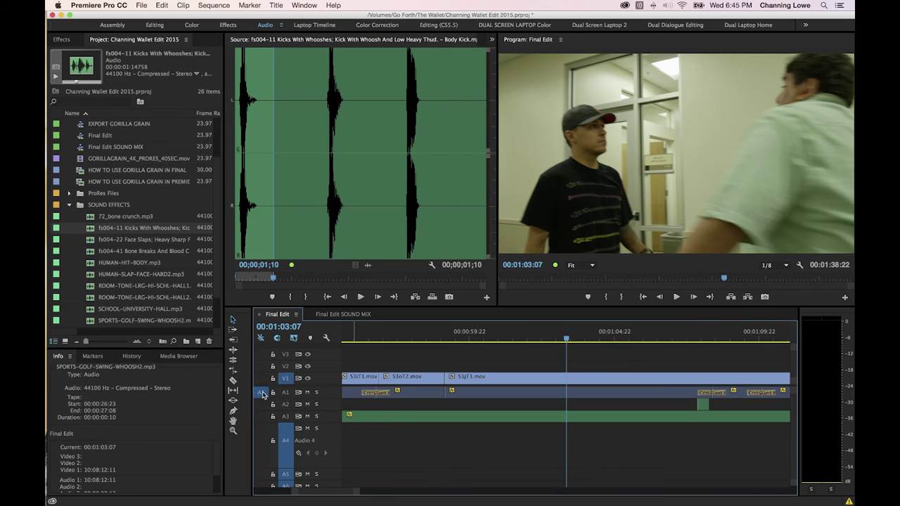
left_click_drag(264, 407, 274, 442)
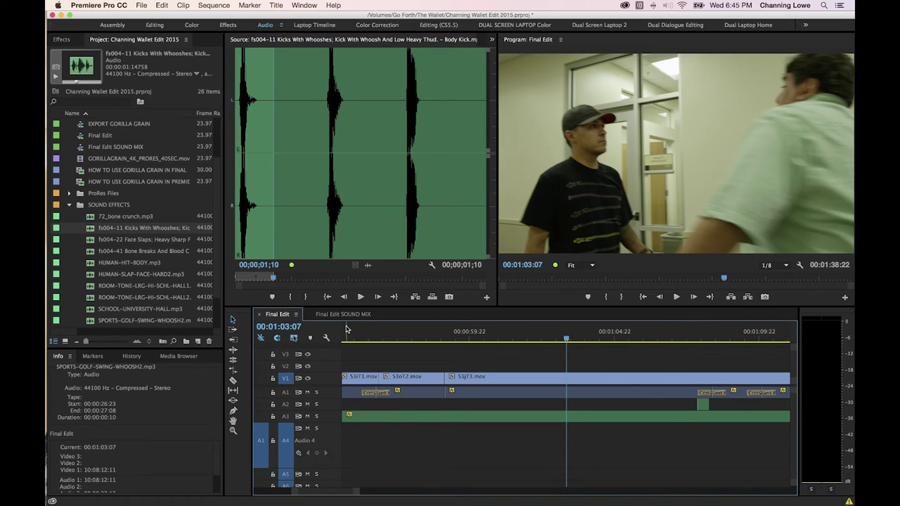
key(".")
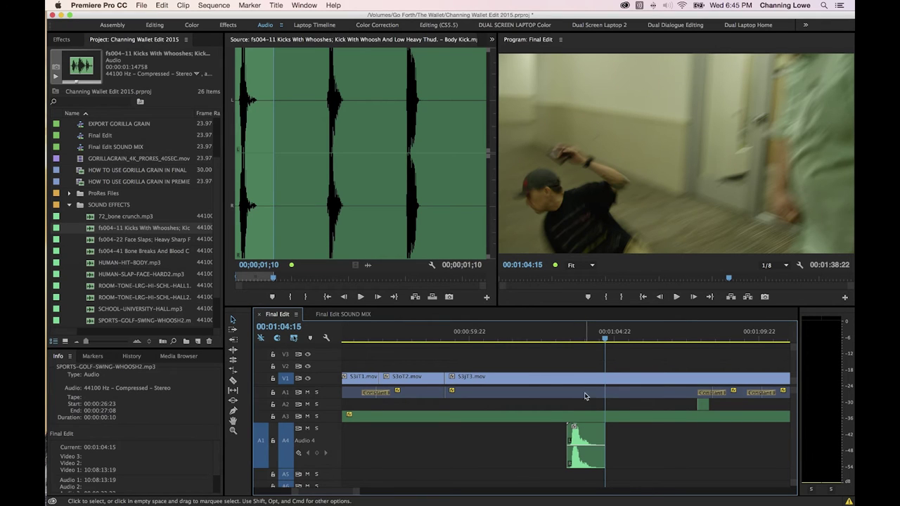
Step: Nudge the kick clip on Audio 4 six frames later to start at 00:01:03:13
left_click_drag(571, 341, 581, 341)
key("=")
key("=")
key("=")
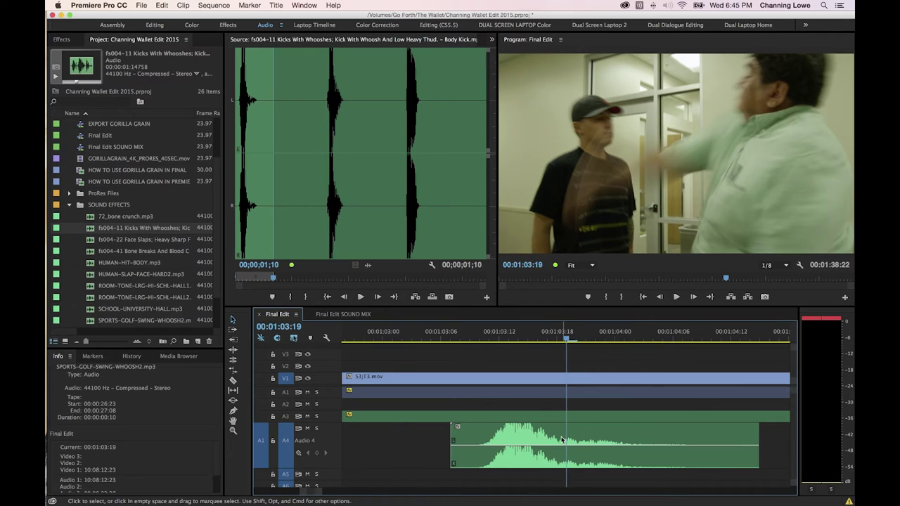
left_click(561, 440)
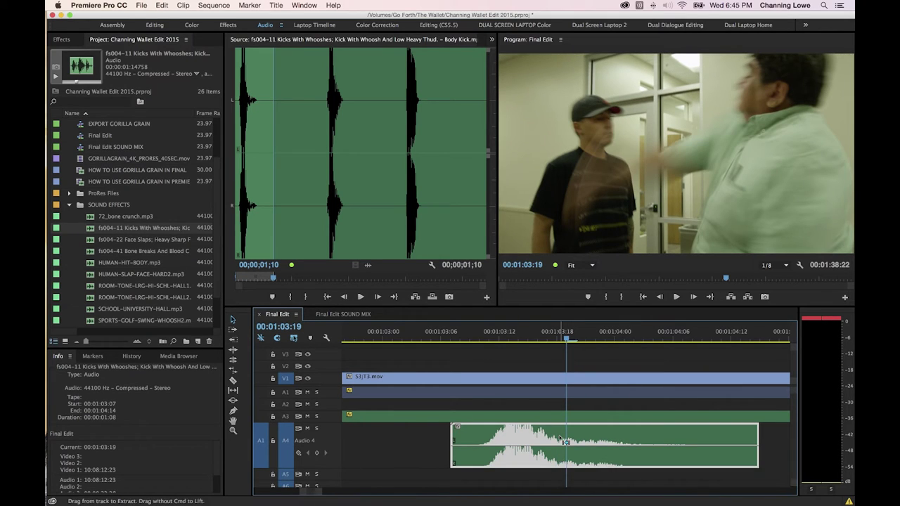
key("super+Right")
key("super+Right")
key("super+Right")
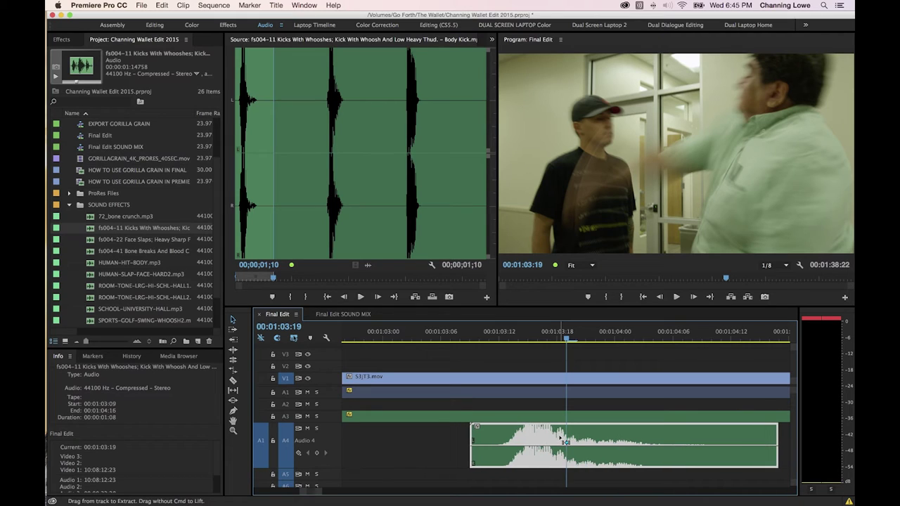
key("super+Right")
key("super+Right")
key("super+Right")
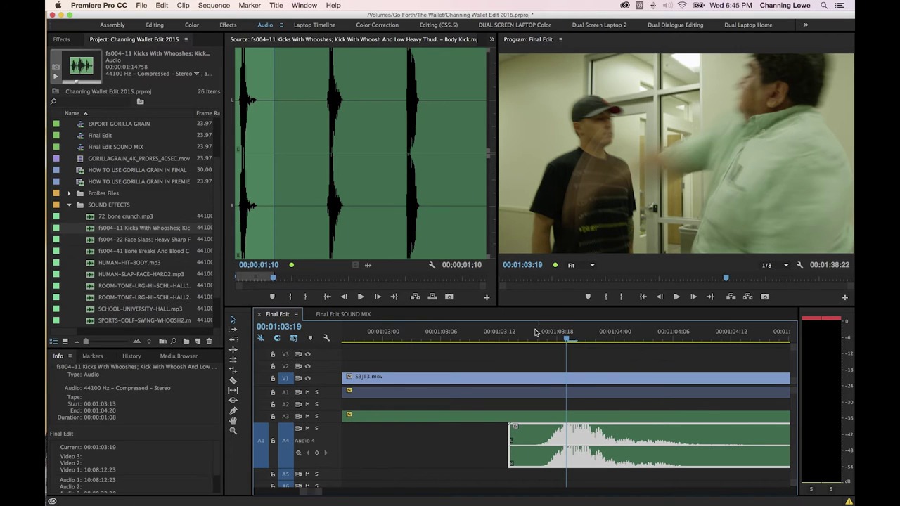
key("Right")
key("Right")
key("Right")
key("Right")
key("Right")
key("Right")
key("Right")
key("Right")
key("Right")
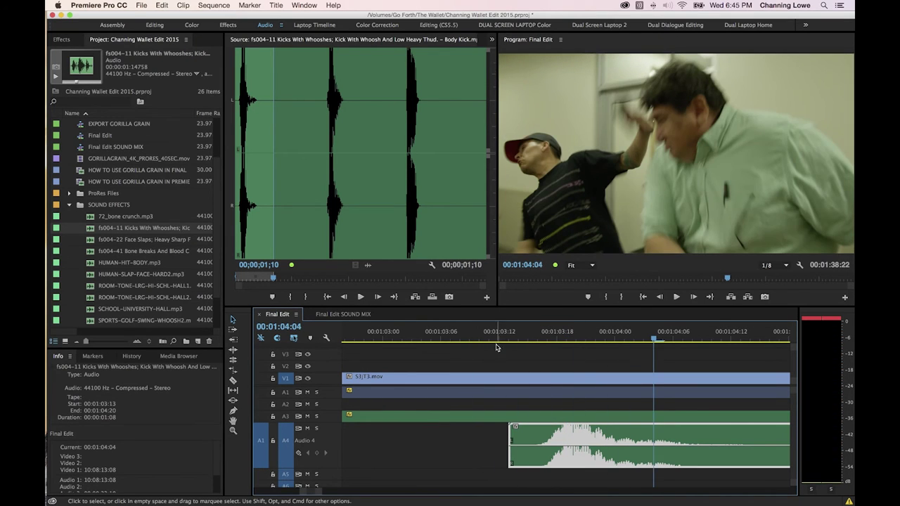
key("j")
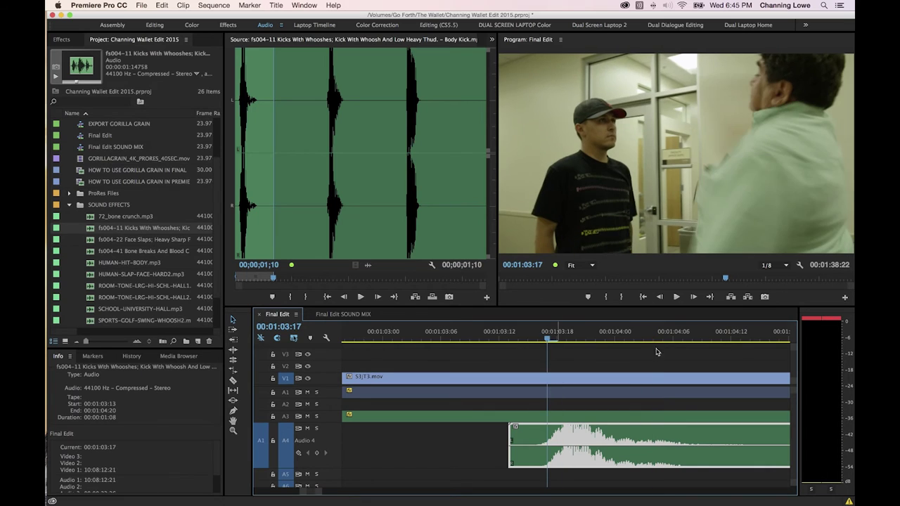
key("space")
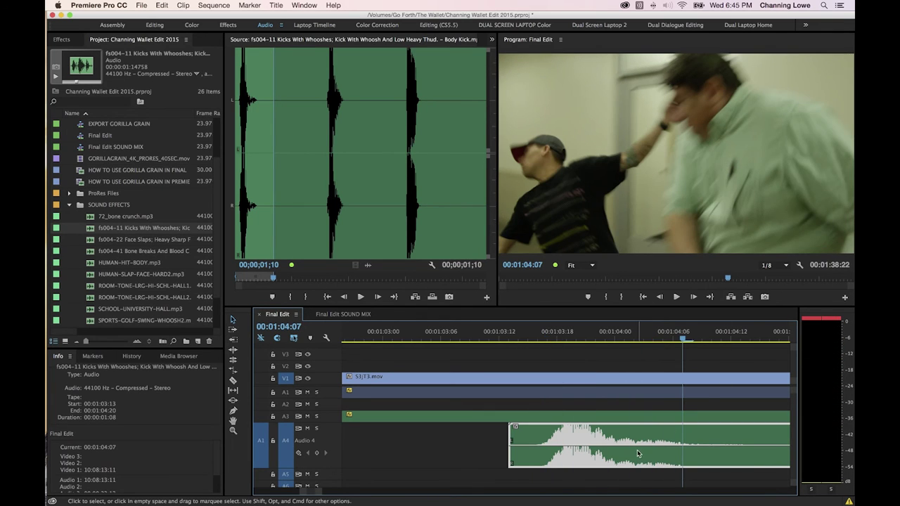
Step: Lower the kick clip's audio gain by -6 dB and replay the hit
right_click(599, 442)
left_click(642, 411)
type("-6")
key("Return")
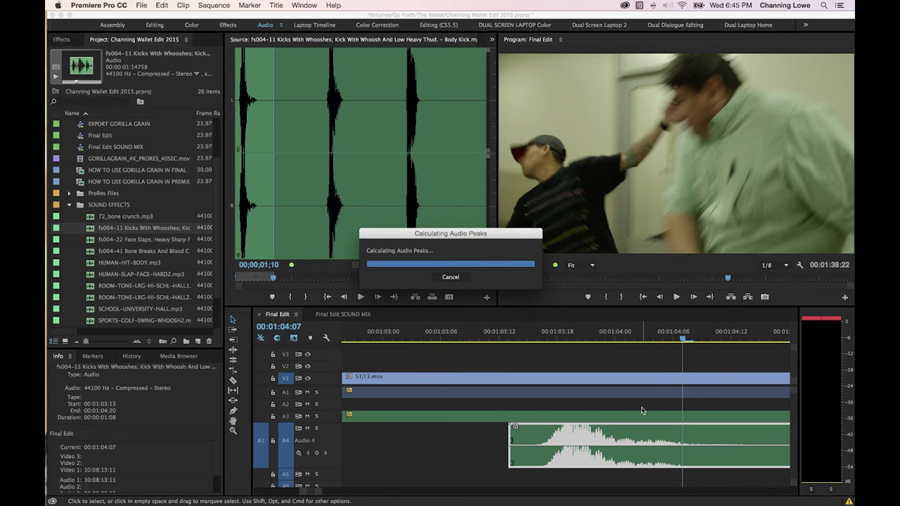
left_click(515, 340)
key("space")
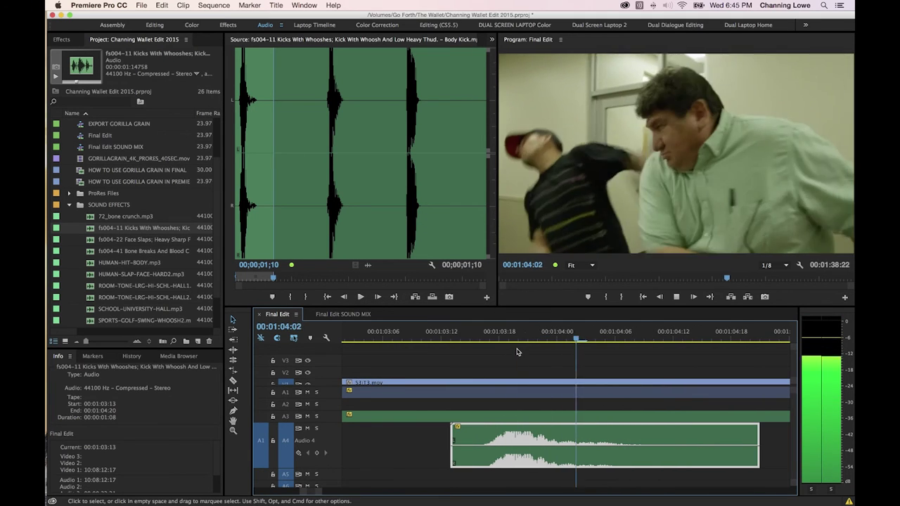
left_click(467, 343)
Step: Apply a further Audio Gain change to the kick, recheck its level, and shrink Audio 4
right_click(495, 440)
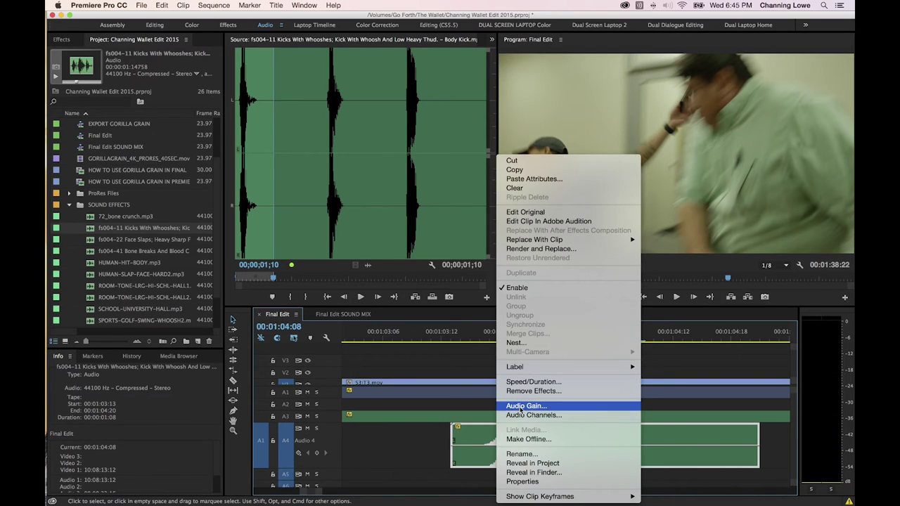
left_click(521, 407)
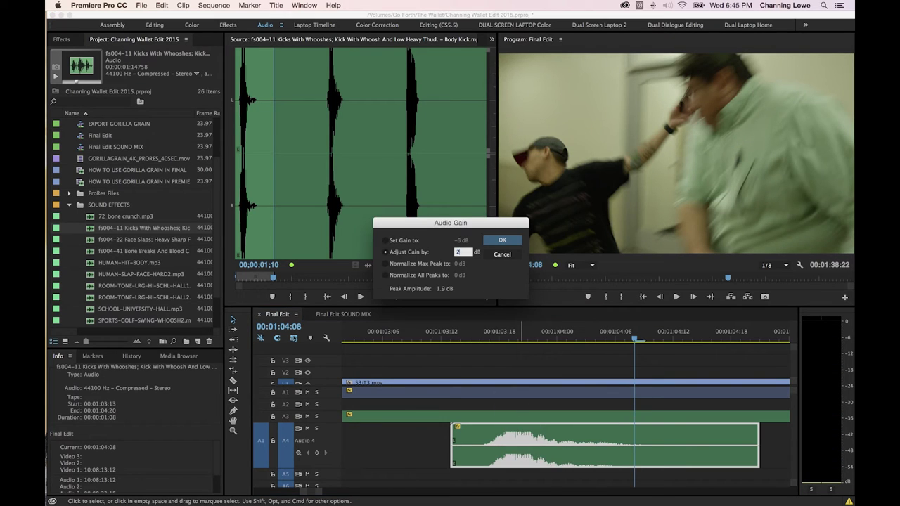
key("Return")
left_click(487, 343)
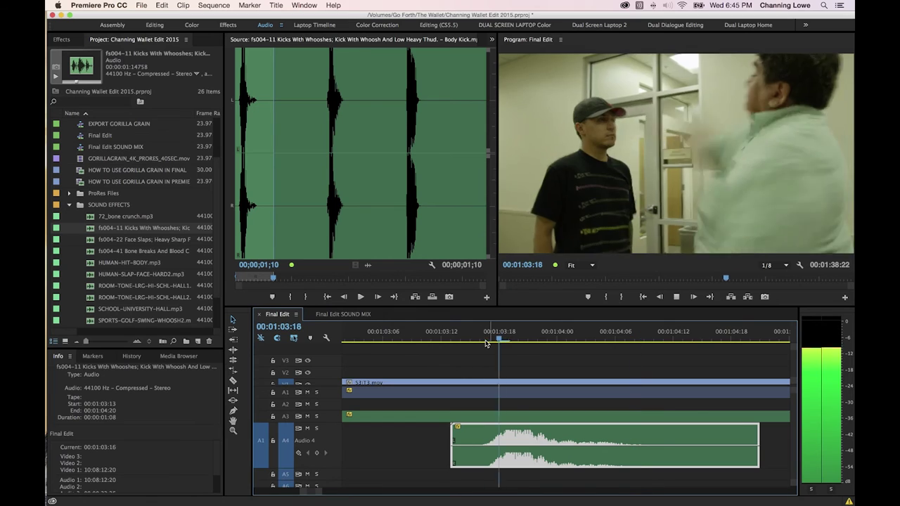
key("space")
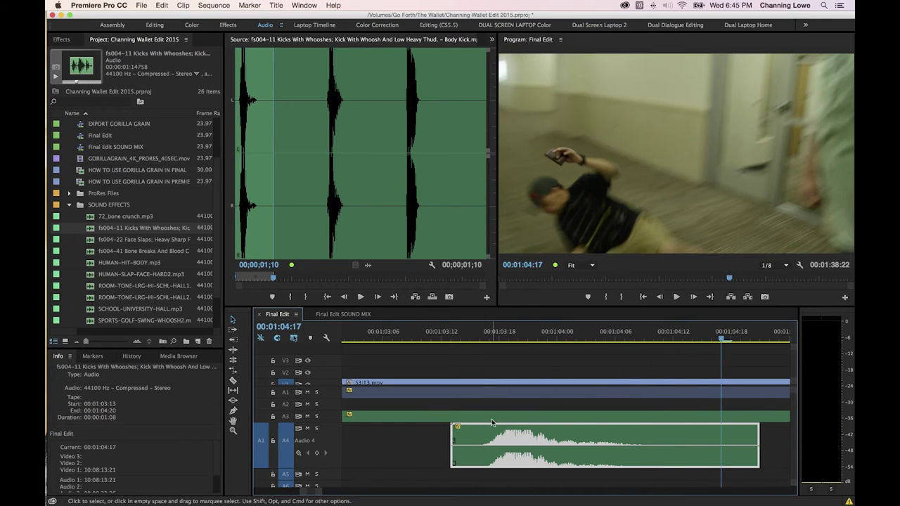
left_click_drag(329, 470, 330, 446)
scroll(337, 453, "up", 2)
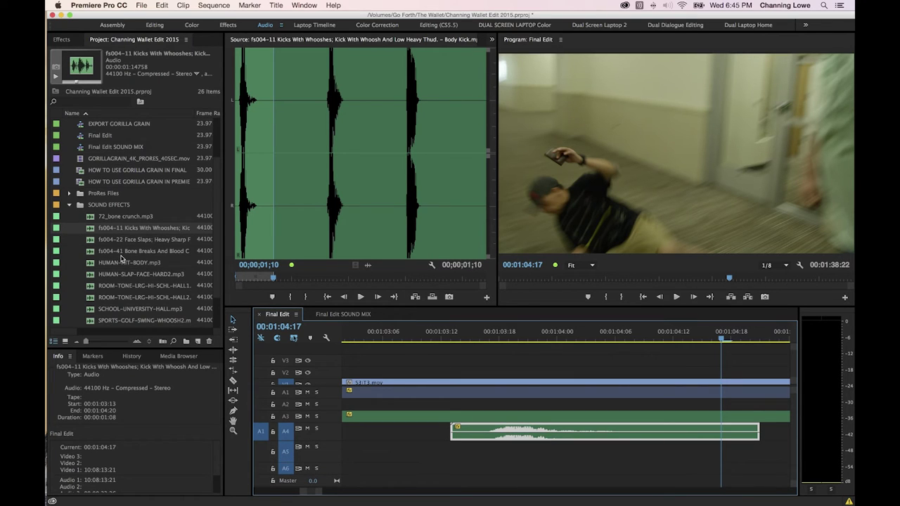
Step: Mark an Out point on 72_bone crunch.mp3 and drop it onto Audio 5 under the kick
double_click(125, 216)
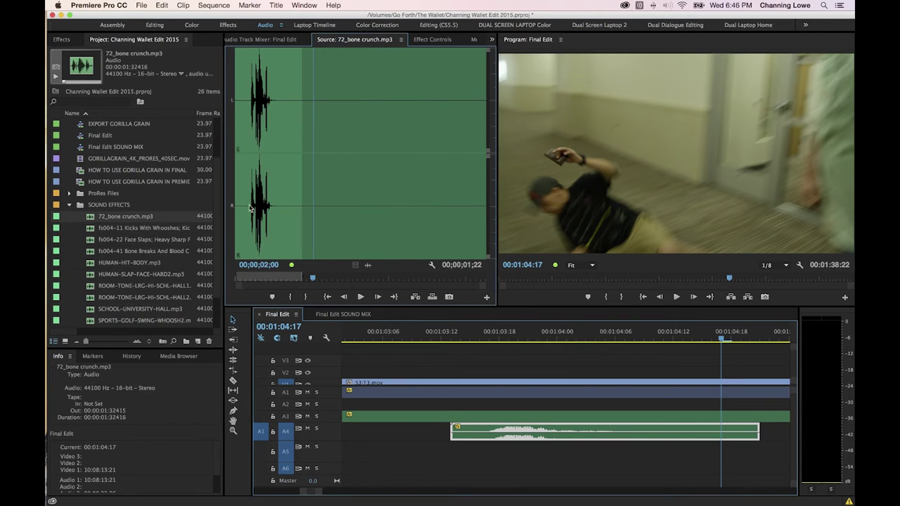
key("space")
key("alt+o")
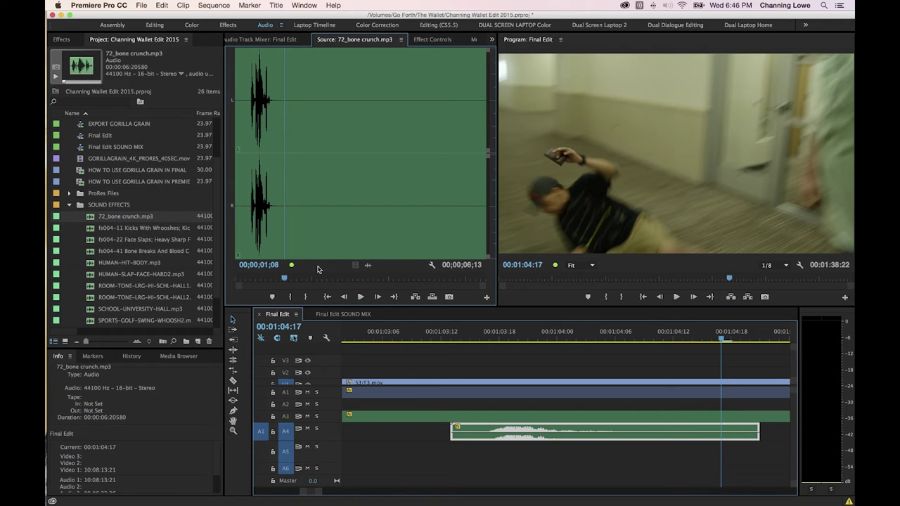
key("o")
left_click_drag(367, 264, 510, 449)
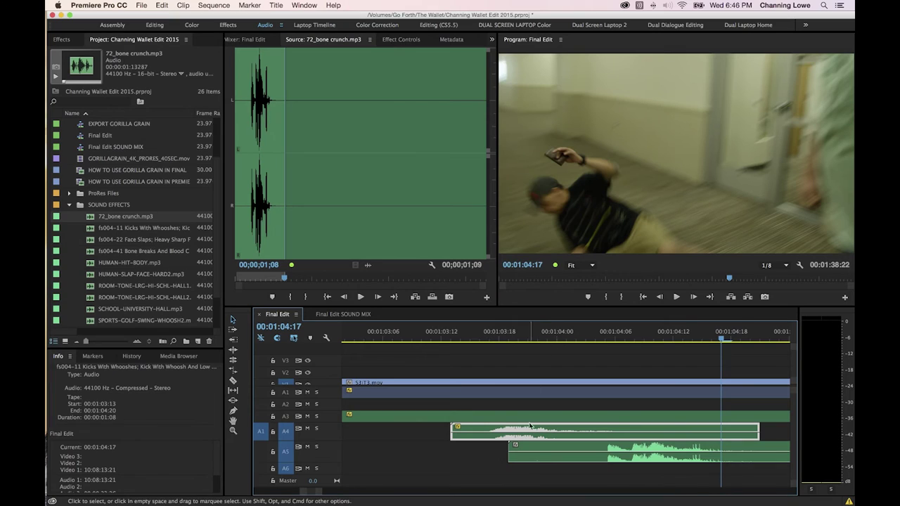
Step: Nudge the bone crunch earlier and trim its start to sit 00:01:03:19–00:01:04:13
left_click(556, 452)
key("super+Left")
key("super+Left")
key("super+Left")
key("super+Left")
key("super+Left")
key("super+Left")
key("super+Left")
key("super+Left")
key("super+Left")
key("super+Left")
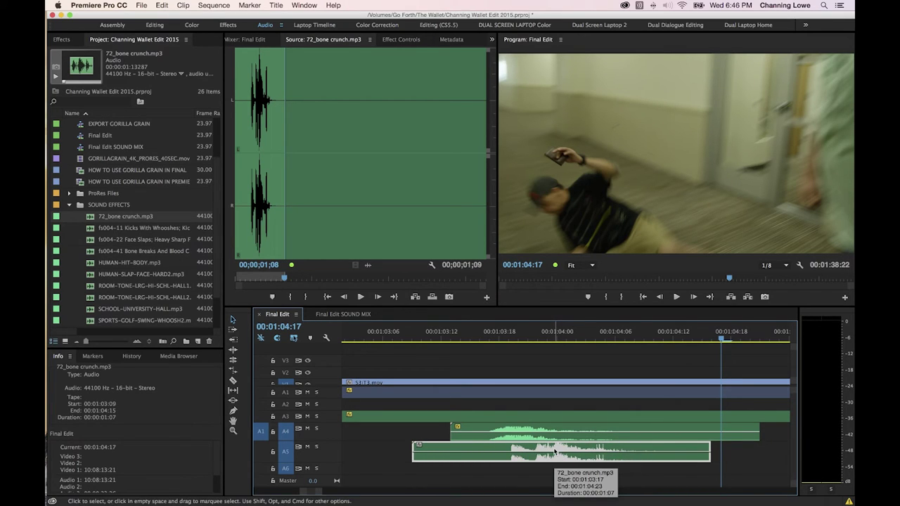
left_click(461, 340)
key("space")
key("space")
left_click_drag(431, 446, 542, 451)
left_click(454, 339)
key("space")
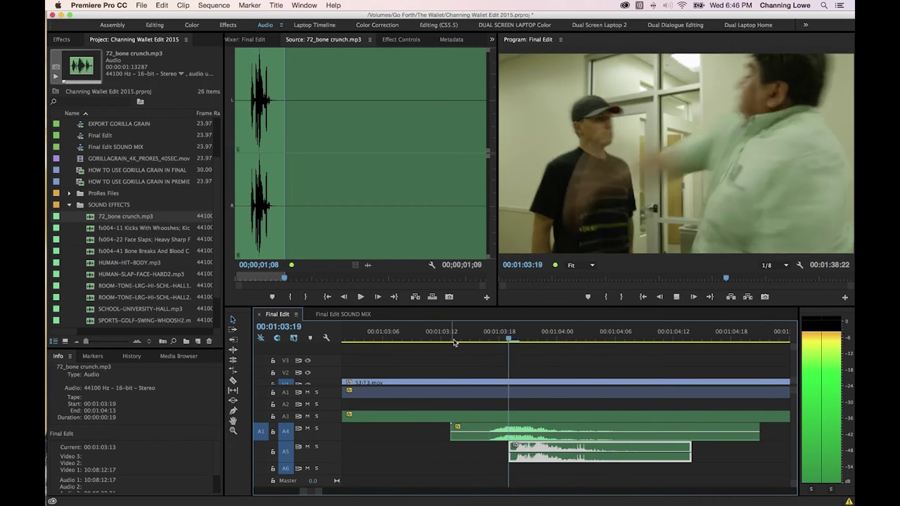
Step: Lower the bone crunch gain by -6 dB, review it and save the project
right_click(548, 450)
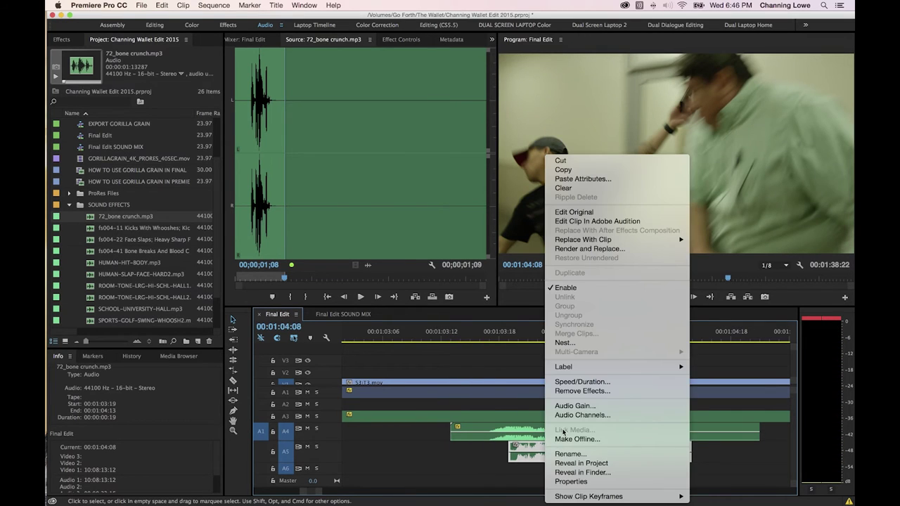
left_click(575, 405)
type("-")
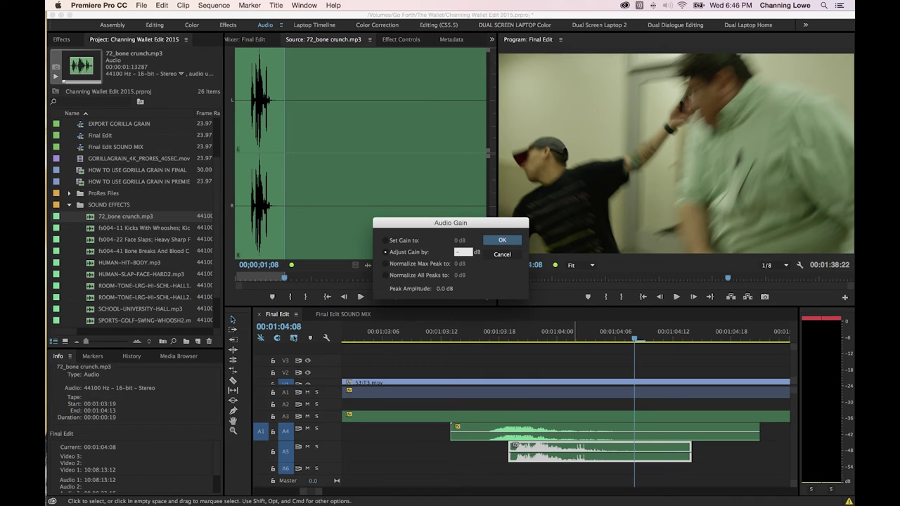
type("6")
key("Return")
key("space")
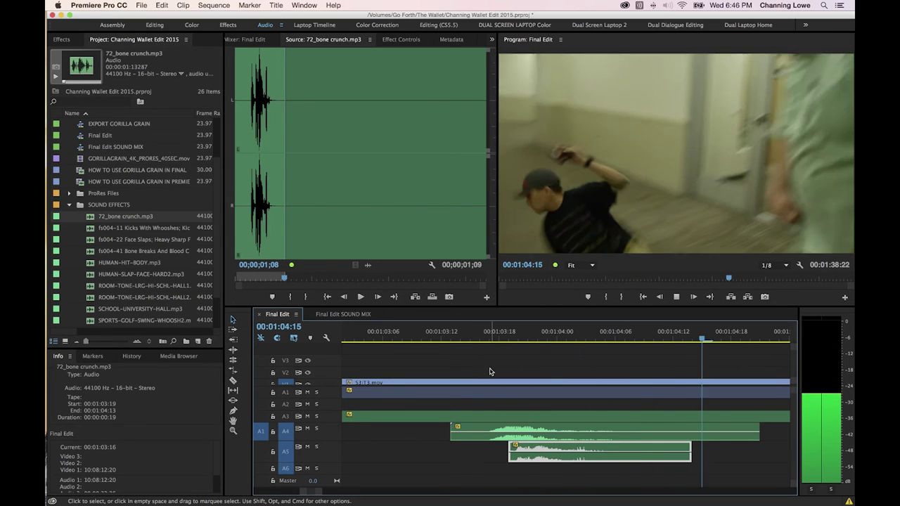
key("space")
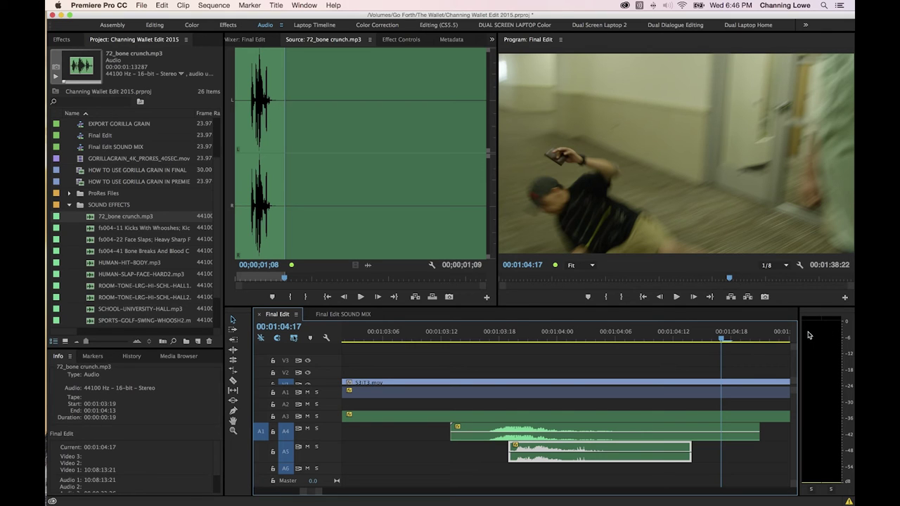
left_click(473, 335)
key("super+s")
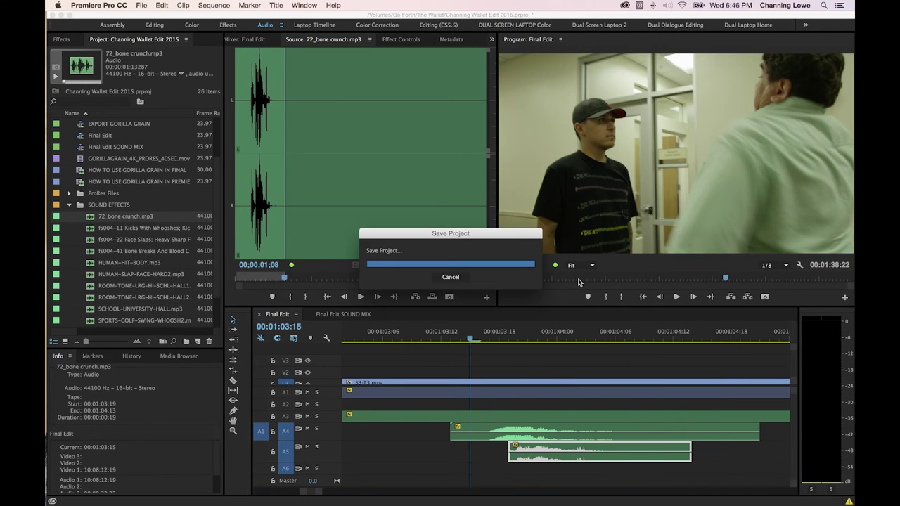
Step: Replay the crunch hit, zoom out to the whole sequence, and collapse SOUND EFFECTS
key("space")
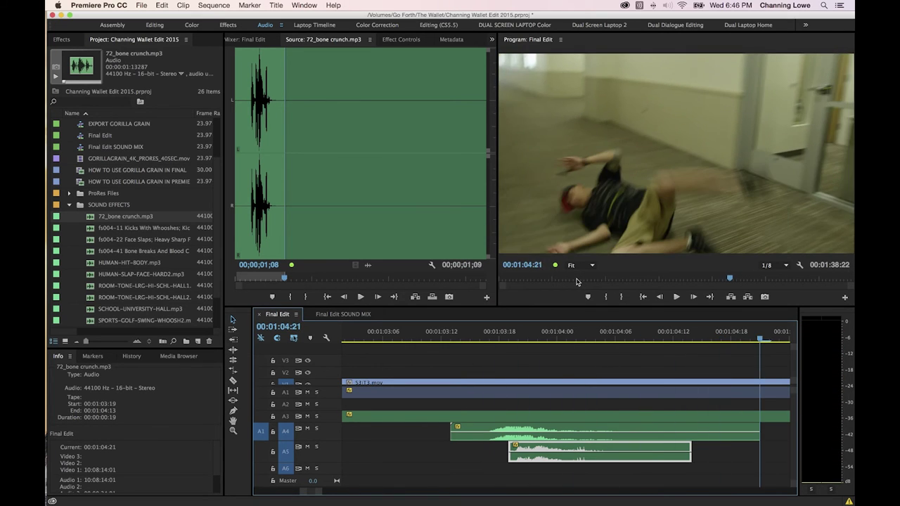
key("minus")
key("minus")
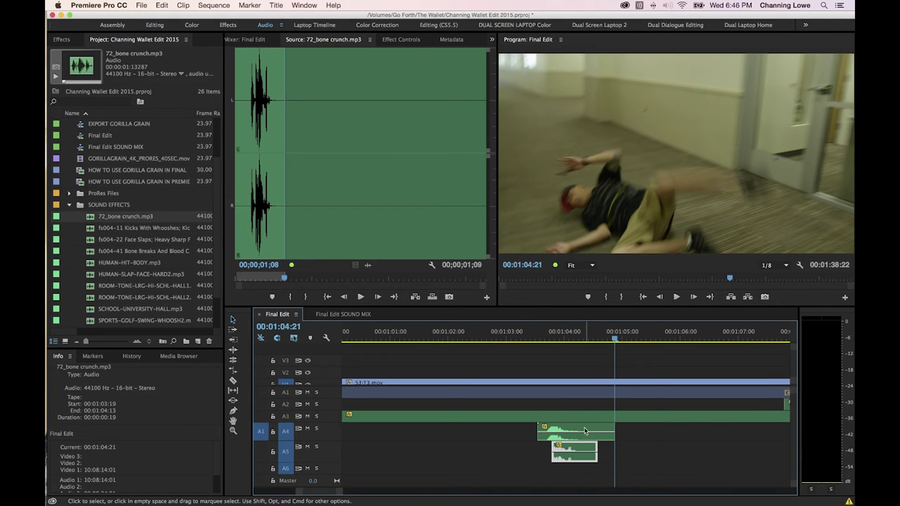
key("backslash")
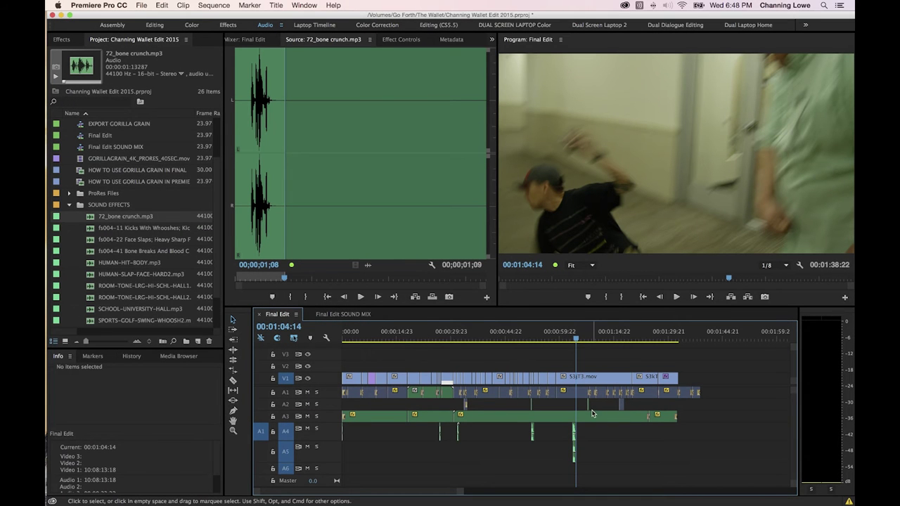
left_click(68, 205)
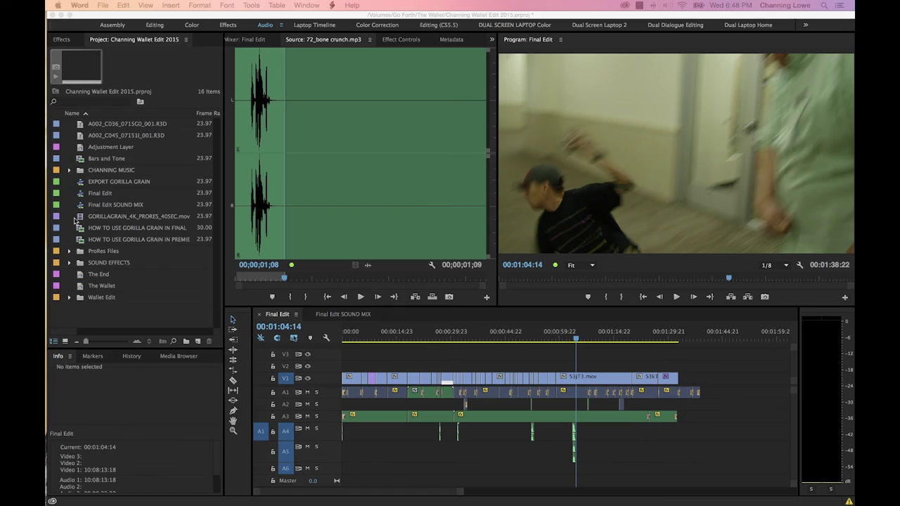
Step: Open the CHANNING MUSIC bin and place the sequence playhead near the start
left_click(80, 178)
double_click(80, 172)
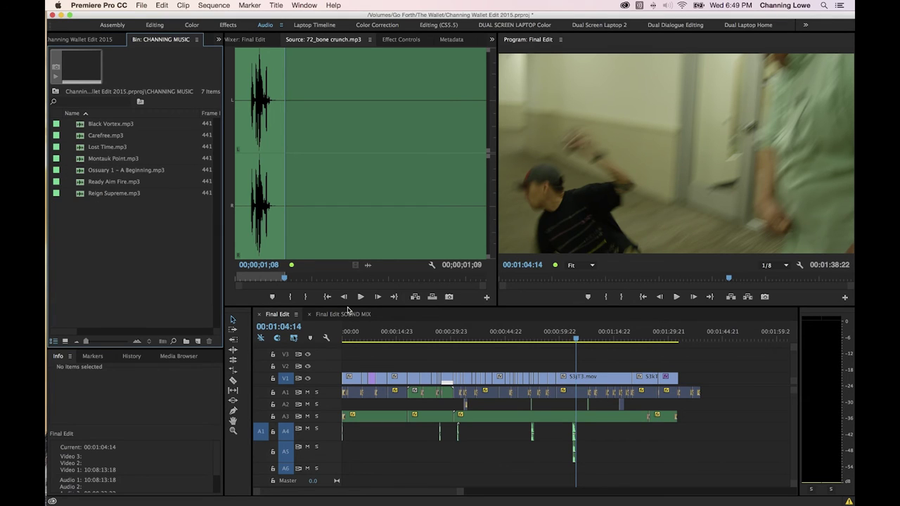
left_click(345, 337)
key("Right")
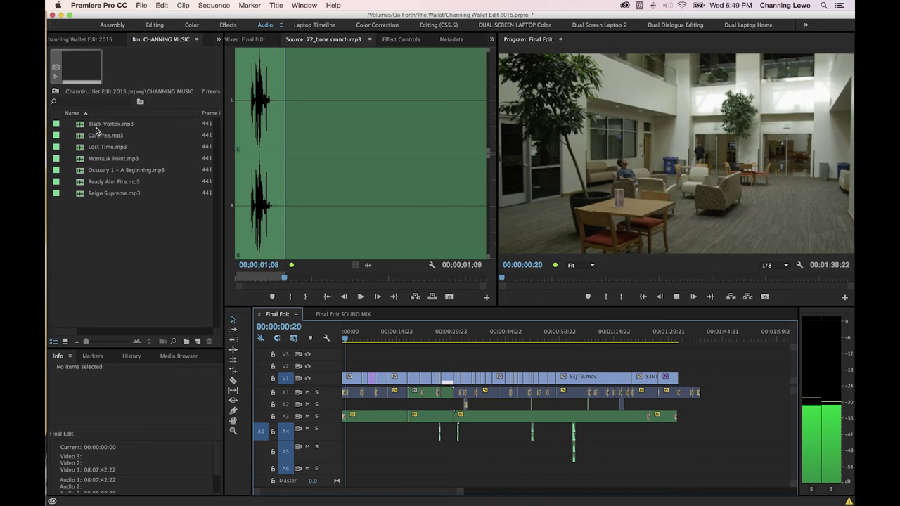
Step: Preview Black Vortex.mp3, mark an Out point at 00;00;37;11, and target Audio 6
double_click(83, 125)
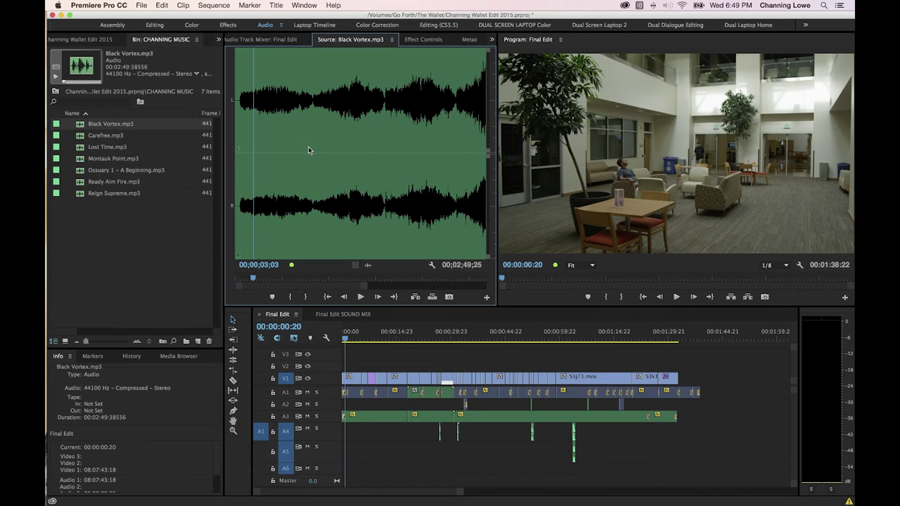
key("space")
left_click(243, 132)
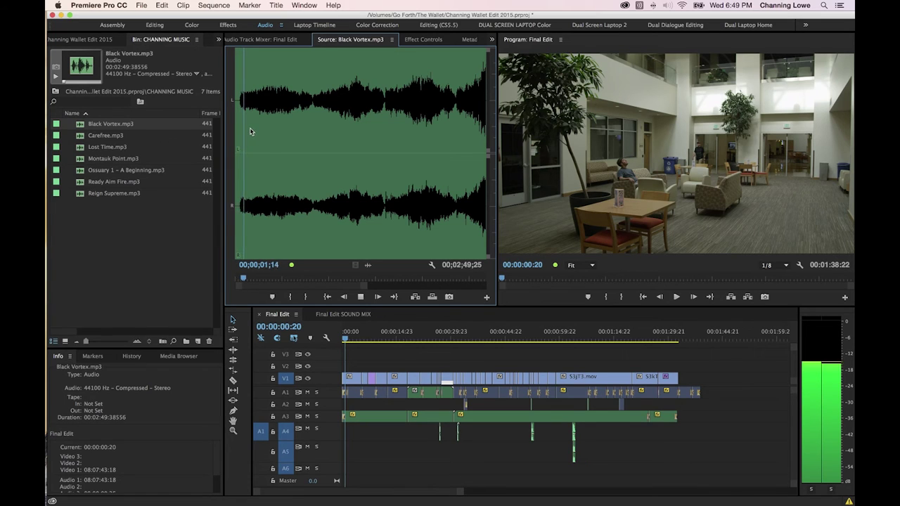
left_click_drag(267, 129, 456, 139)
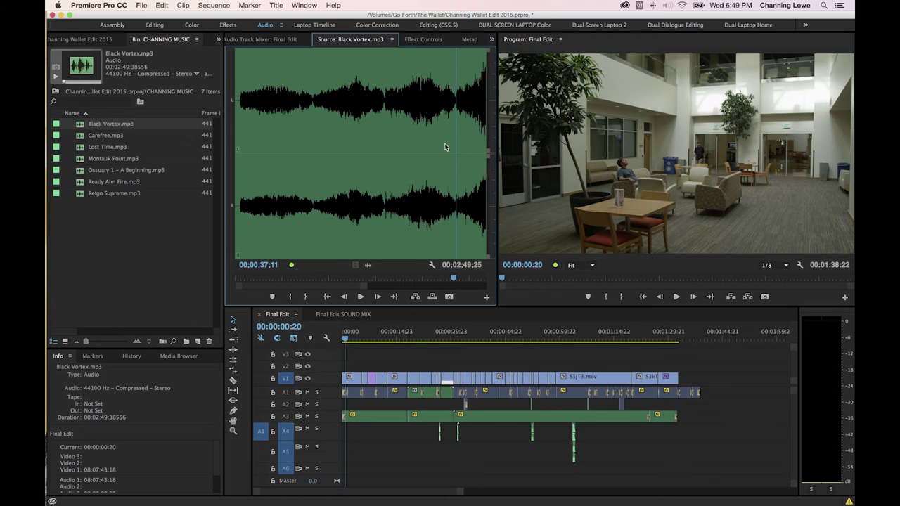
key("o")
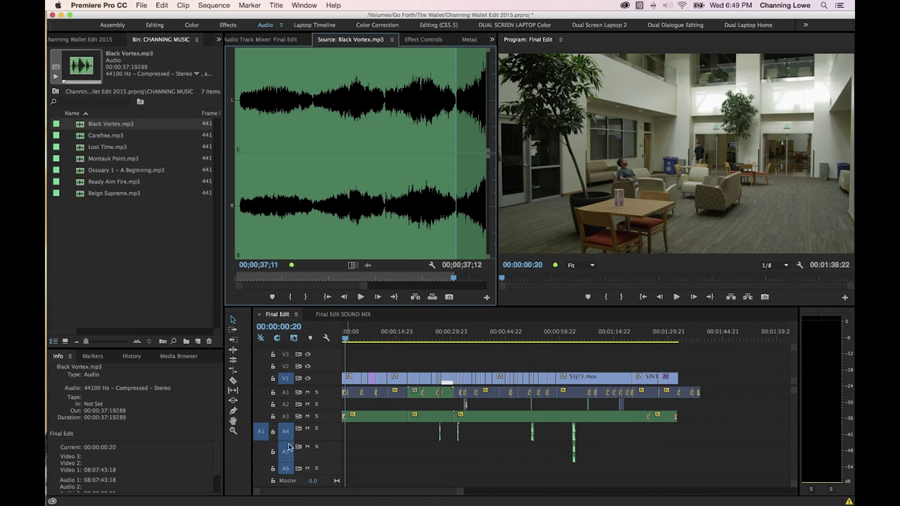
left_click(260, 454)
left_click(261, 469)
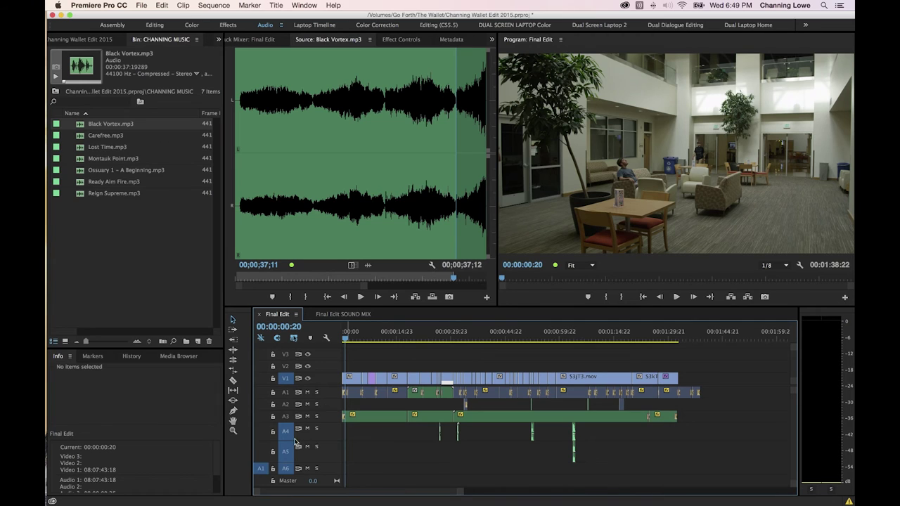
Step: Insert the marked Black Vortex music on Audio 6 starting at 00:00:00
key("period")
key("Home")
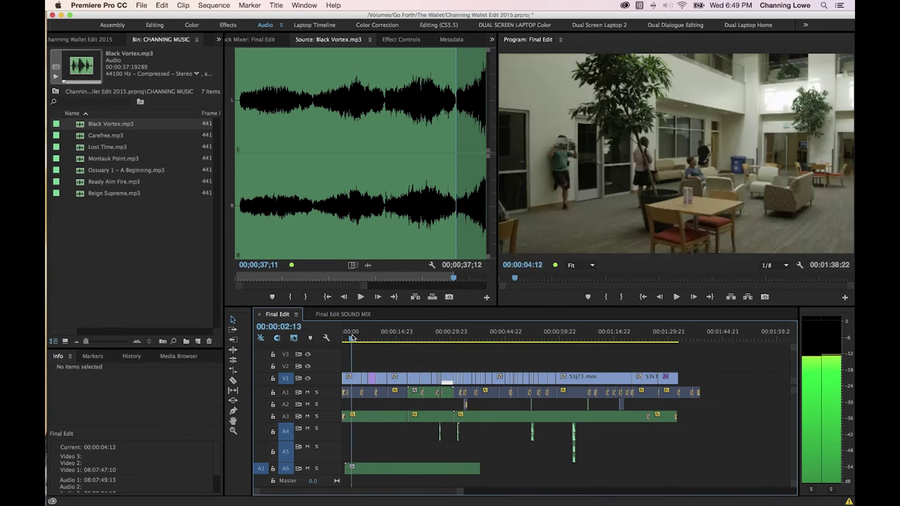
key("equal")
key("equal")
left_click_drag(390, 465, 379, 467)
double_click(334, 473)
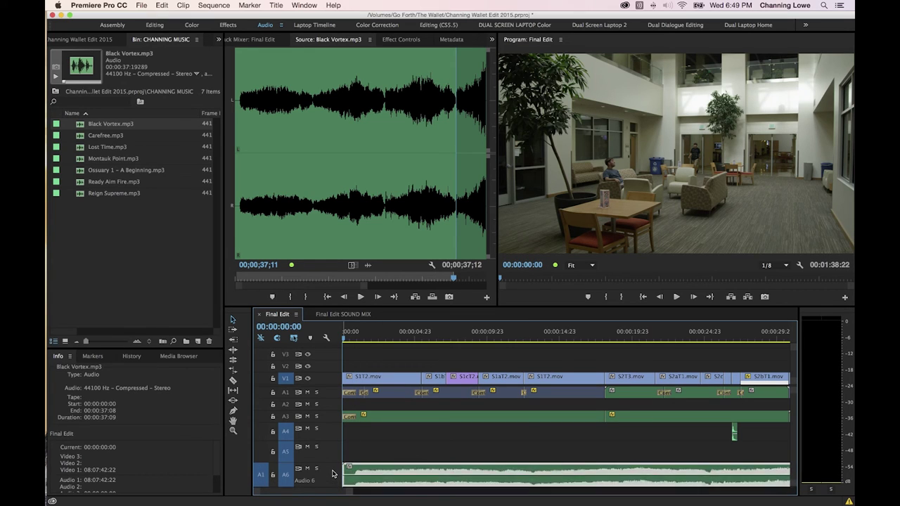
left_click_drag(329, 461, 330, 452)
key("space")
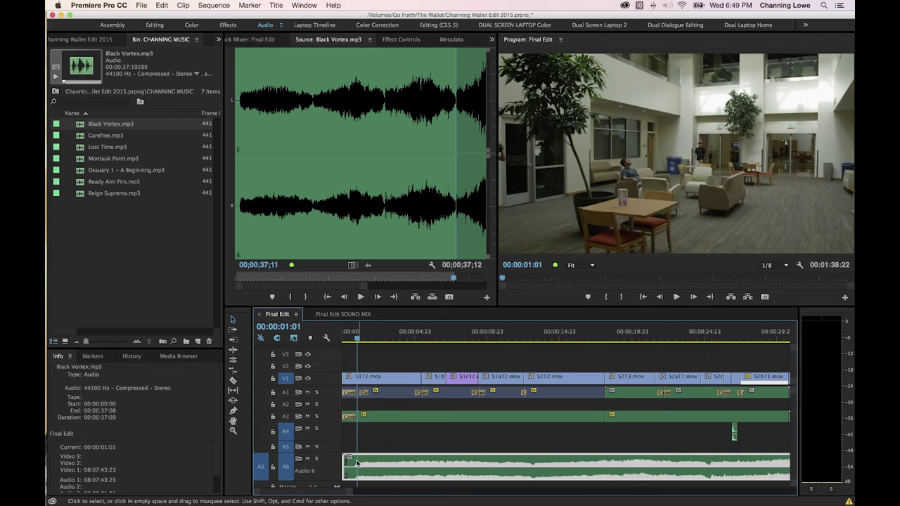
Step: Trim the music's start and lower its volume to about -7 dB
mouse_move(346, 463)
left_mouse_down()
mouse_move(357, 461)
mouse_move(347, 463)
left_mouse_up()
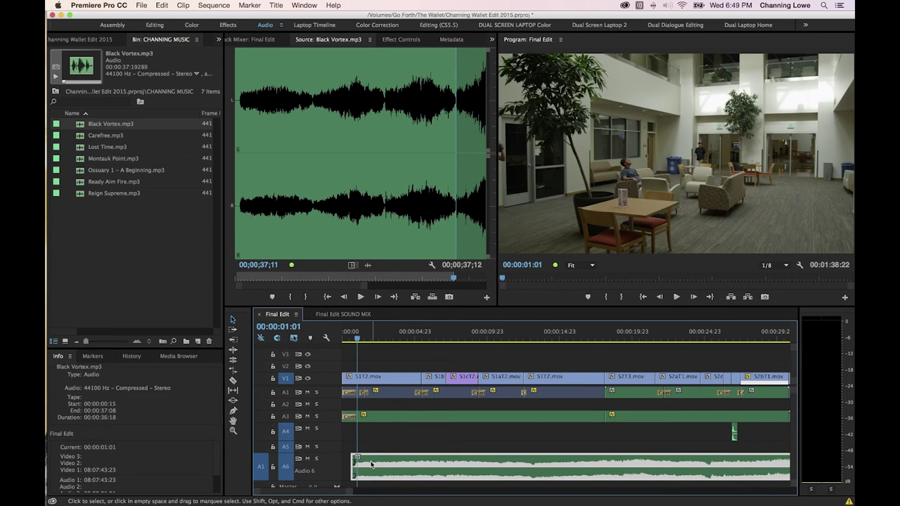
key("Home")
key("space")
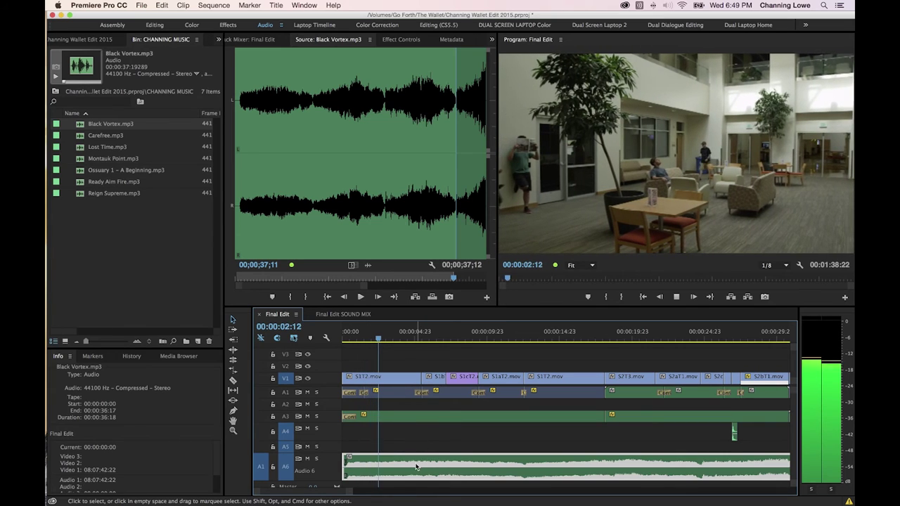
key("space")
left_click_drag(420, 469, 421, 473)
key("space")
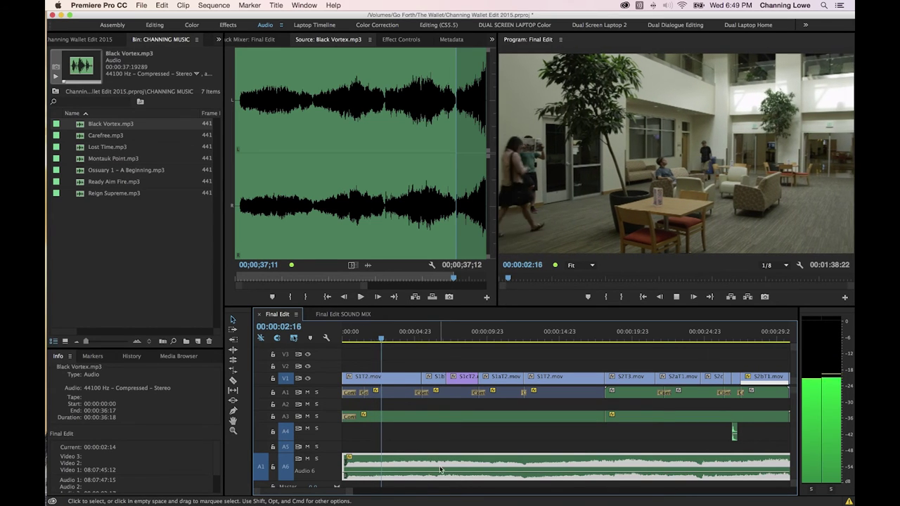
key("minus")
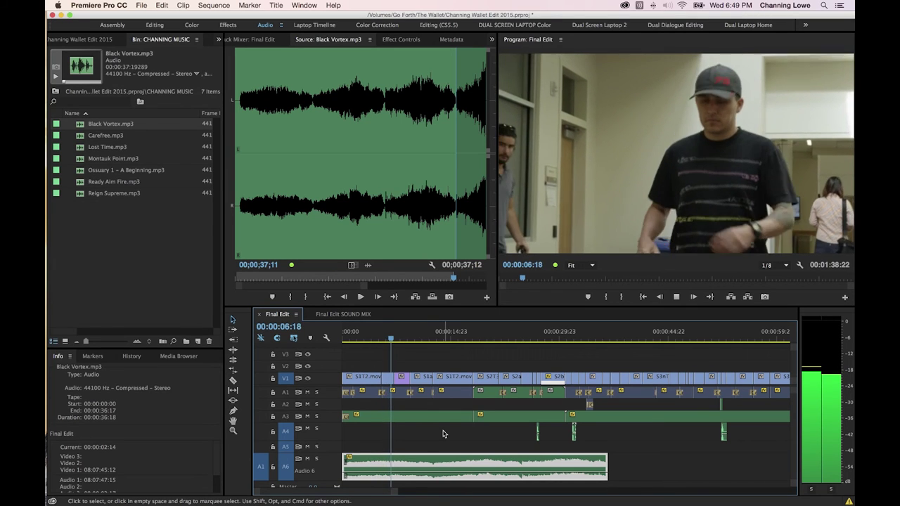
Step: Set playback resolution to 1/4 and audition the music around 24 seconds
left_click(774, 265)
left_click(777, 291)
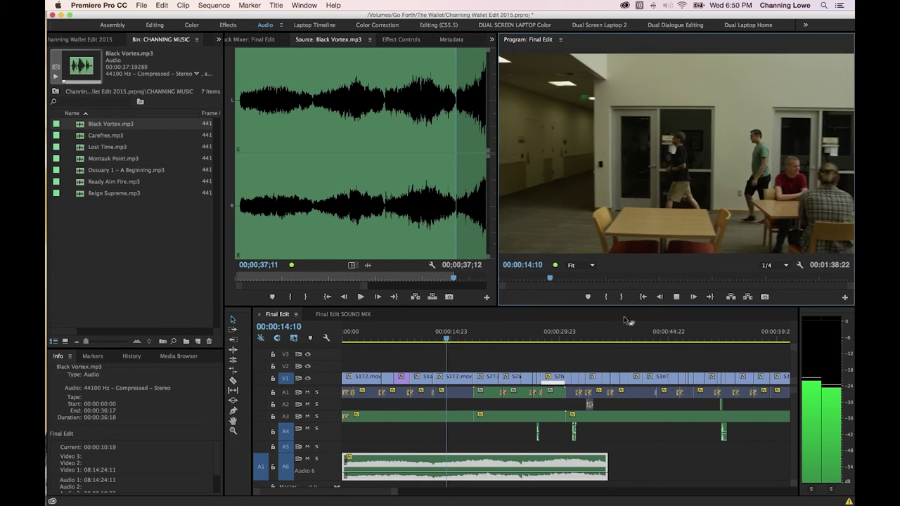
left_click_drag(476, 341, 508, 343)
key("space")
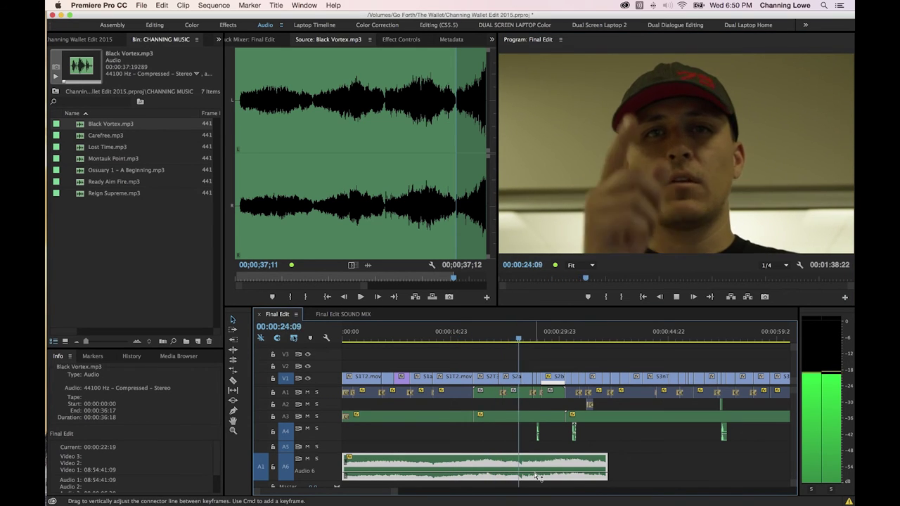
key("space")
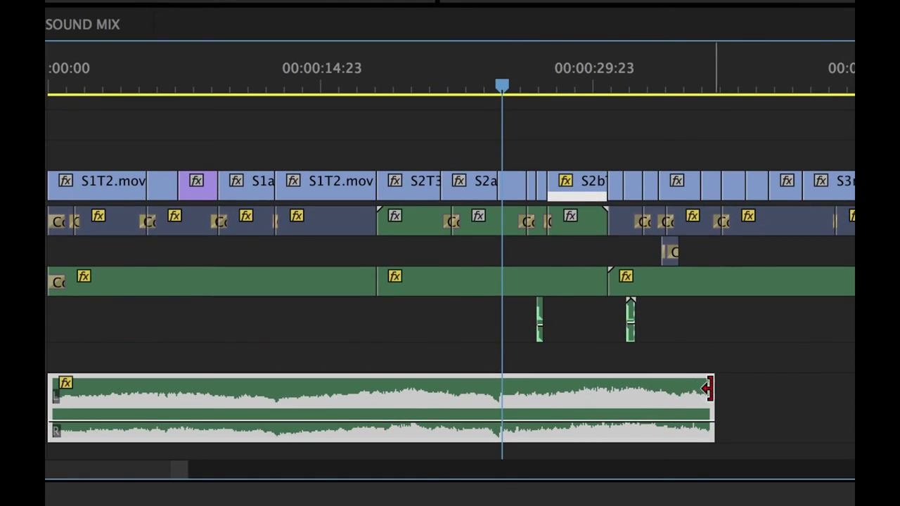
Step: Trim the music clip's end back to around 00:00:24:18 and review the new ending
left_click_drag(709, 389, 516, 377)
key("=")
left_click_drag(602, 394, 593, 392)
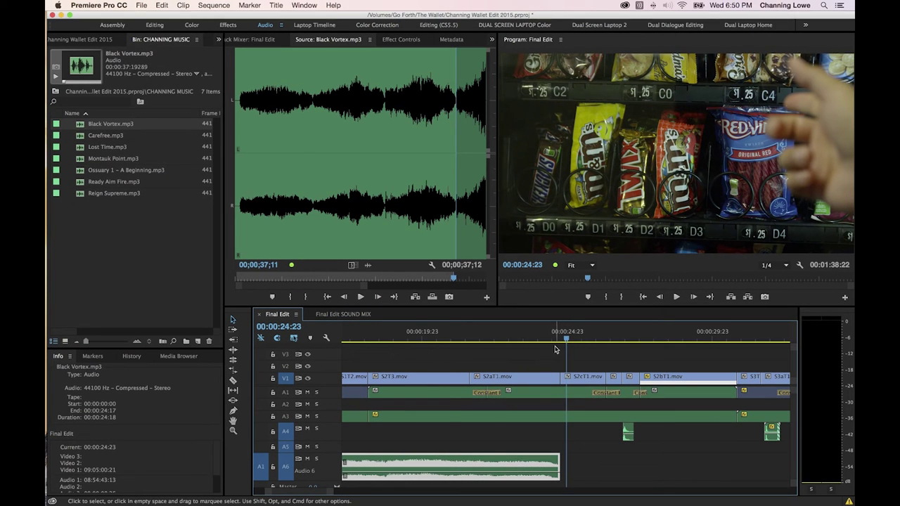
key("shift+k")
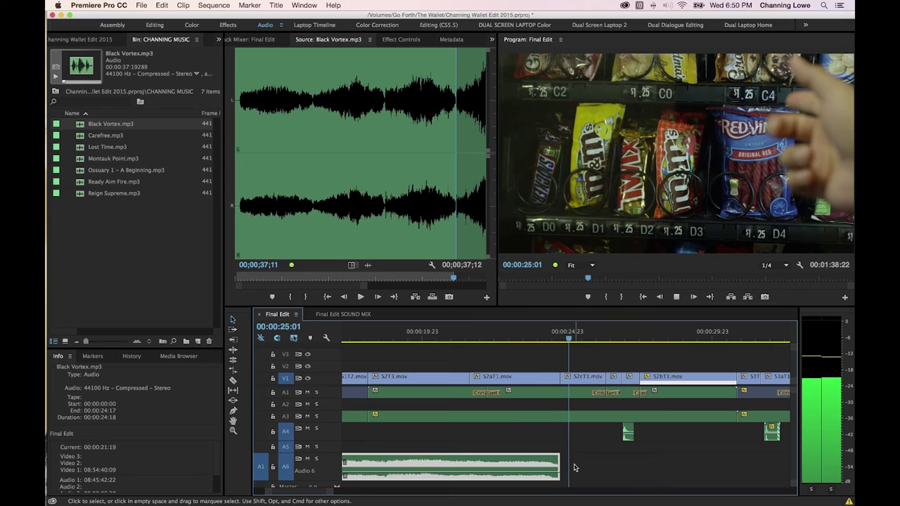
key("space")
left_click(580, 460)
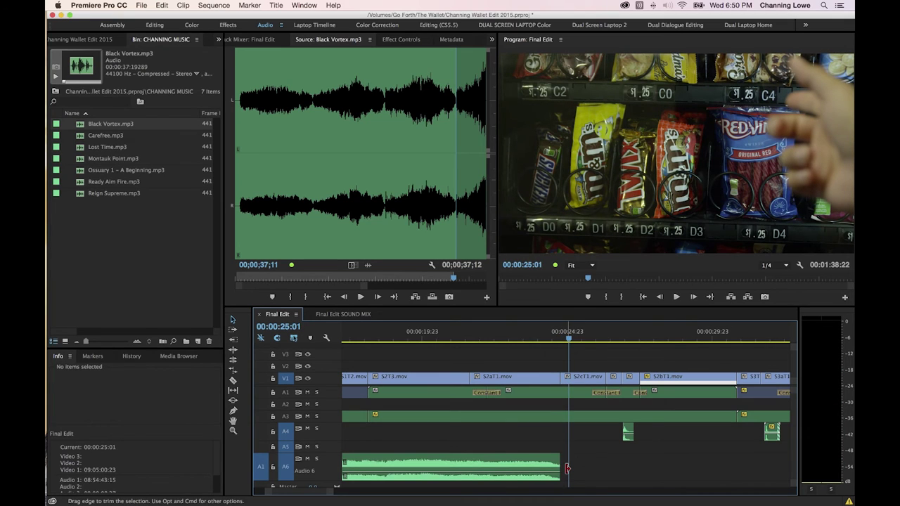
key("Left")
key("Left")
key("Left")
key("Left")
key("Left")
key("Left")
key("Left")
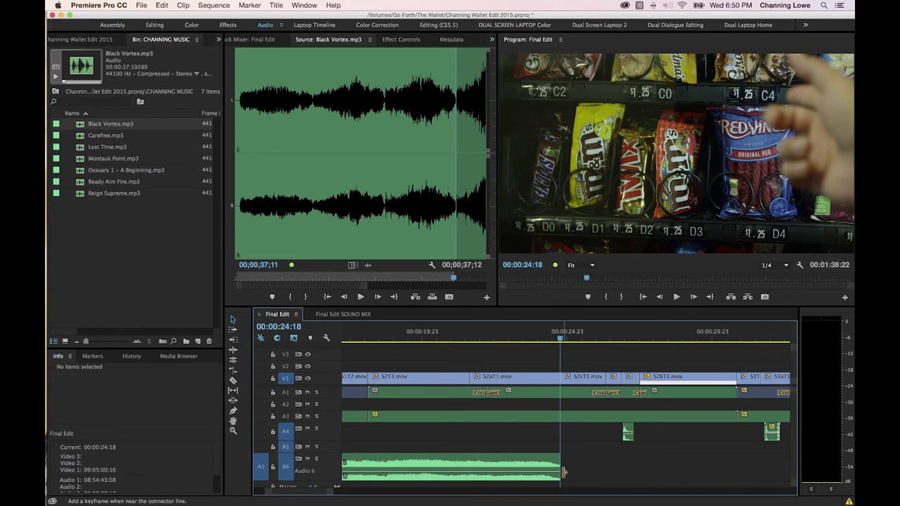
key("shift+k")
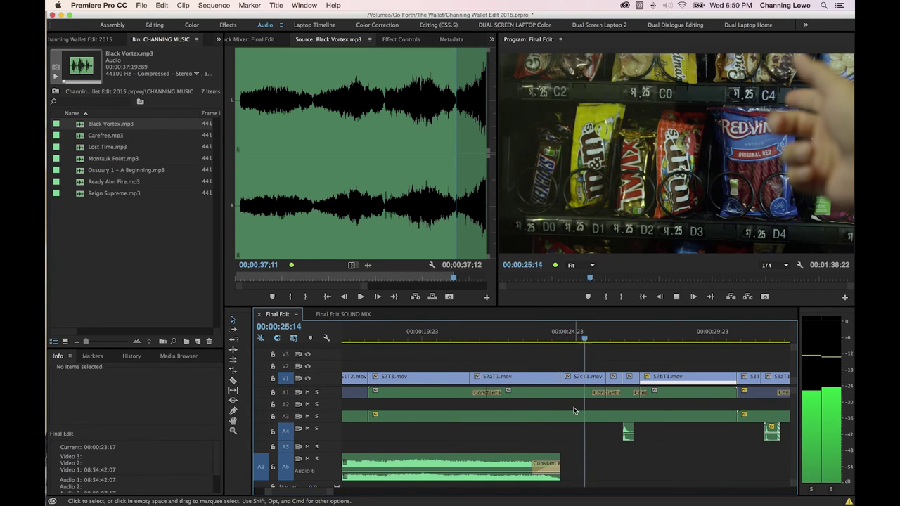
key("k")
key("minus")
key("minus")
key("space")
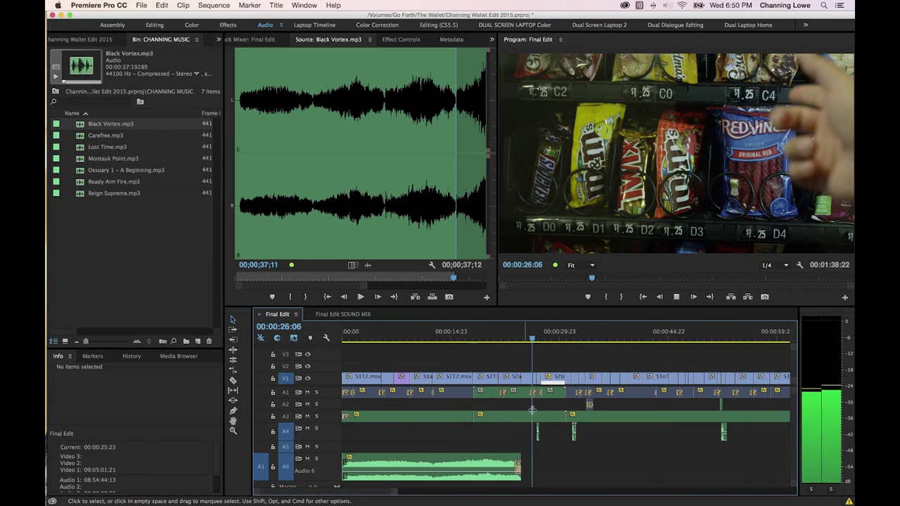
key("space")
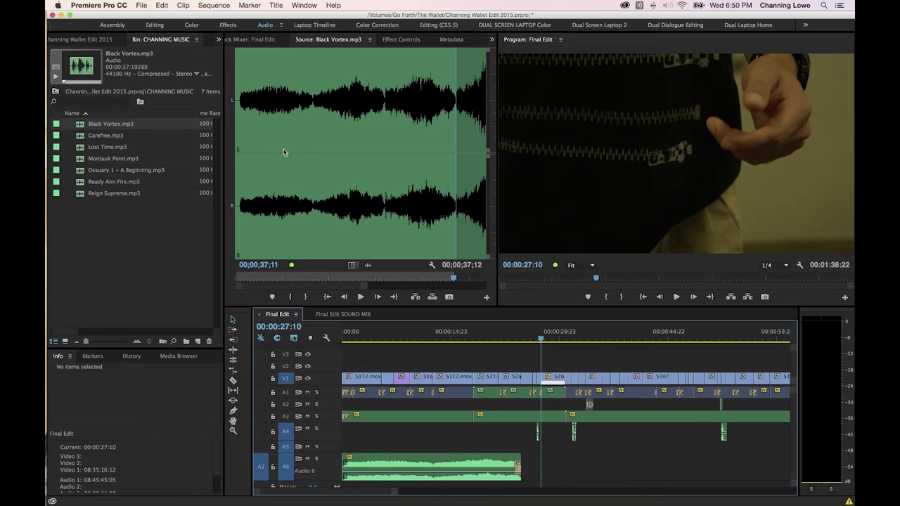
Step: Audition Black Vortex.mp3 in the Source monitor from around 47 seconds
left_click(367, 148)
key("l")
key("l")
key("l")
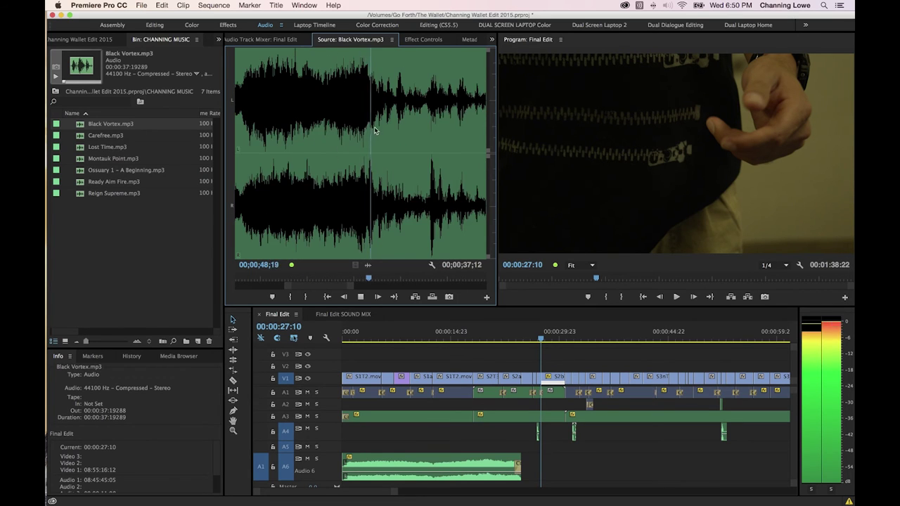
left_click_drag(384, 118, 351, 120)
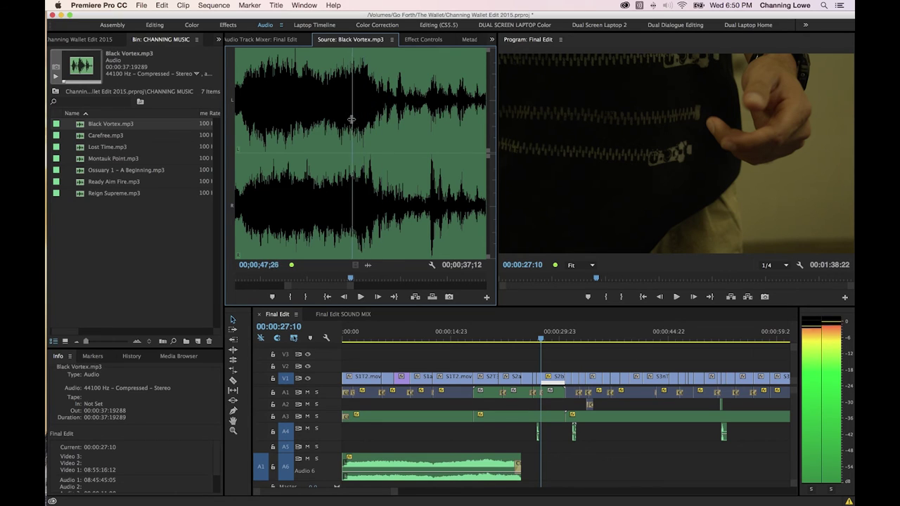
key("space")
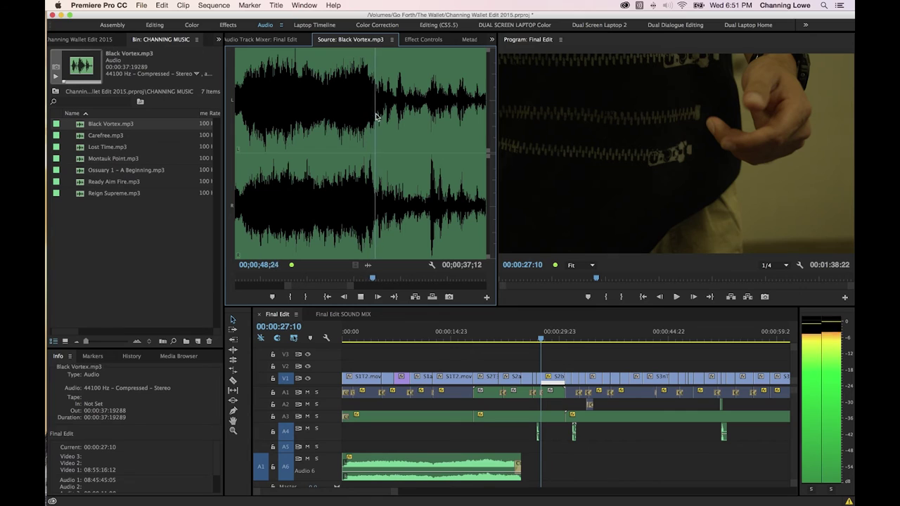
key("space")
Step: Mark a four-second range from about 00:00:49 to 00:00:53 in Black Vortex.mp3
key("j")
key("k")
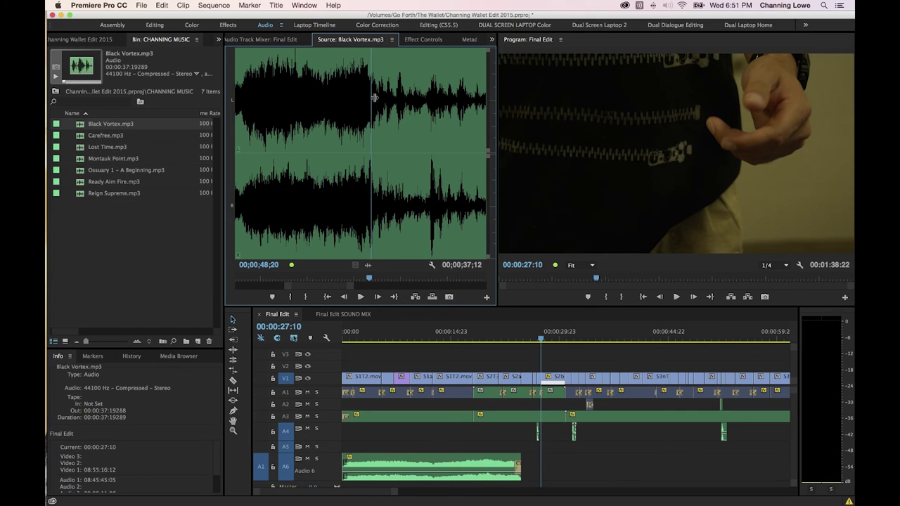
key("l")
key("k")
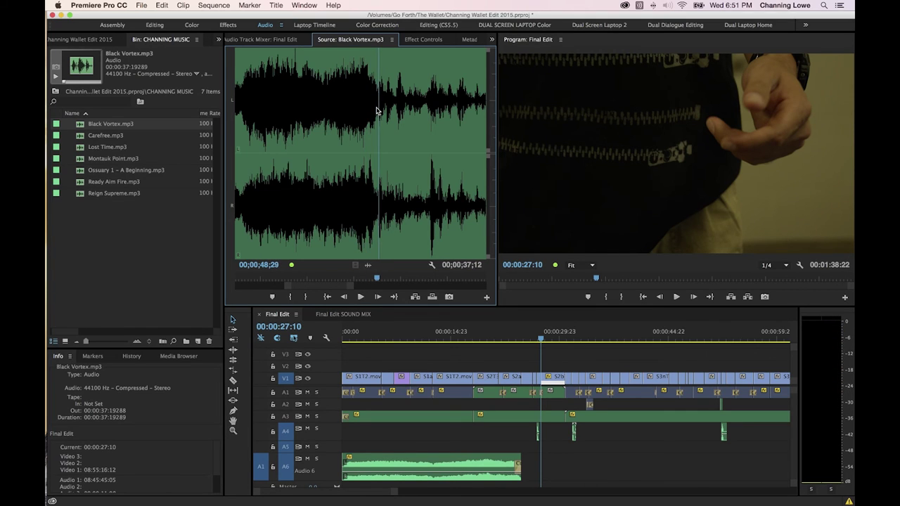
key("i")
key("l")
key("k")
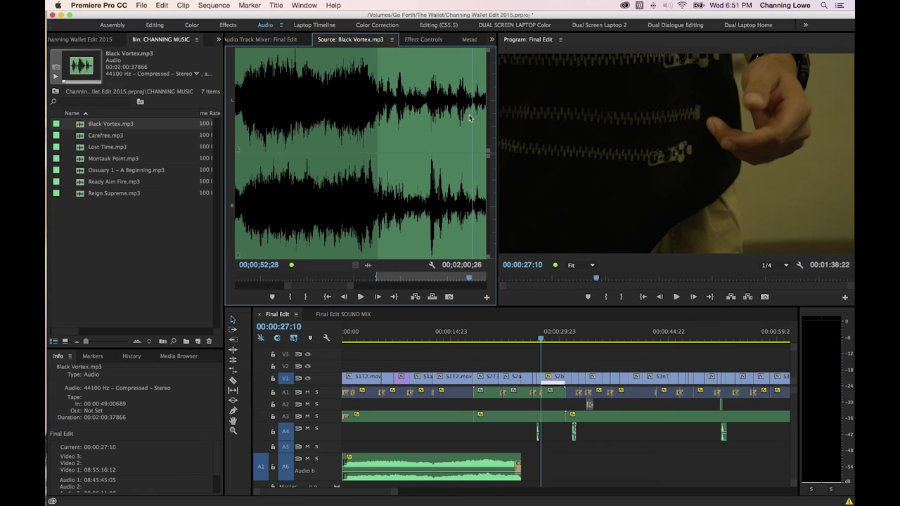
key("o")
left_click_drag(541, 338, 570, 344)
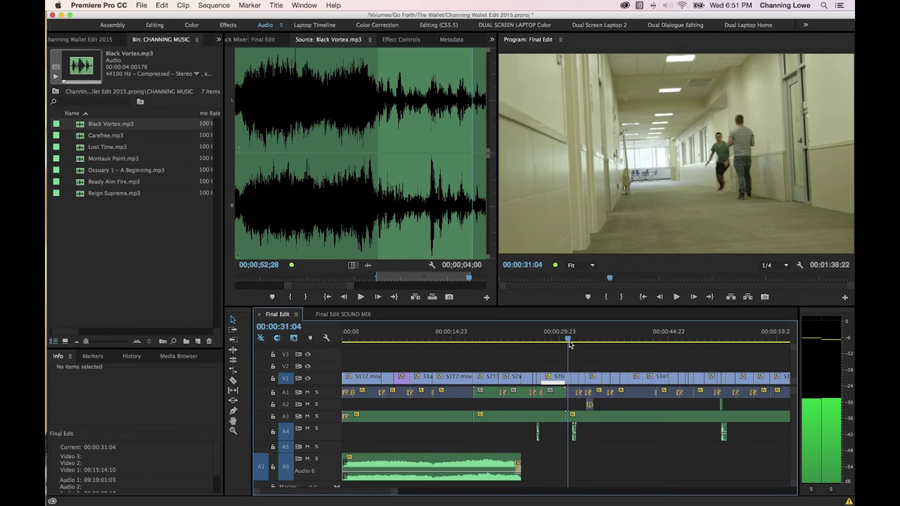
Step: Drop the marked Black Vortex section onto Audio 6 at 00:00:30:18
key("Left")
key("Left")
key("Left")
key("Left")
key("Left")
key("Left")
key("Left")
key("Left")
key("Left")
key("Left")
key("Left")
key("Left")
key("Left")
key("Left")
key("Left")
key("Left")
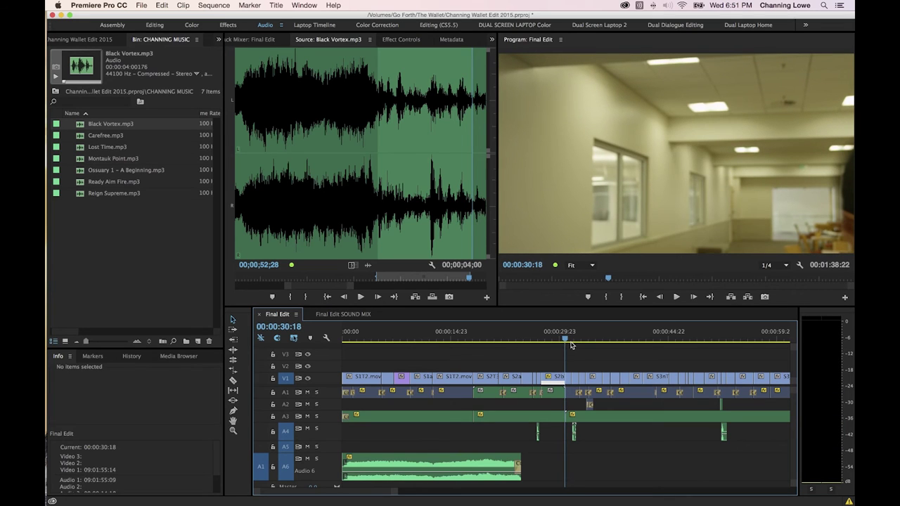
left_click_drag(368, 267, 574, 468)
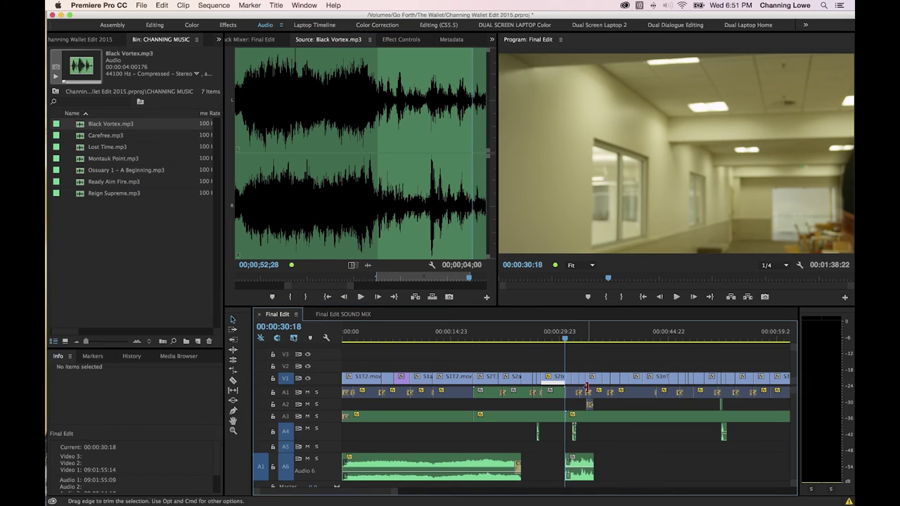
key("space")
key("equal")
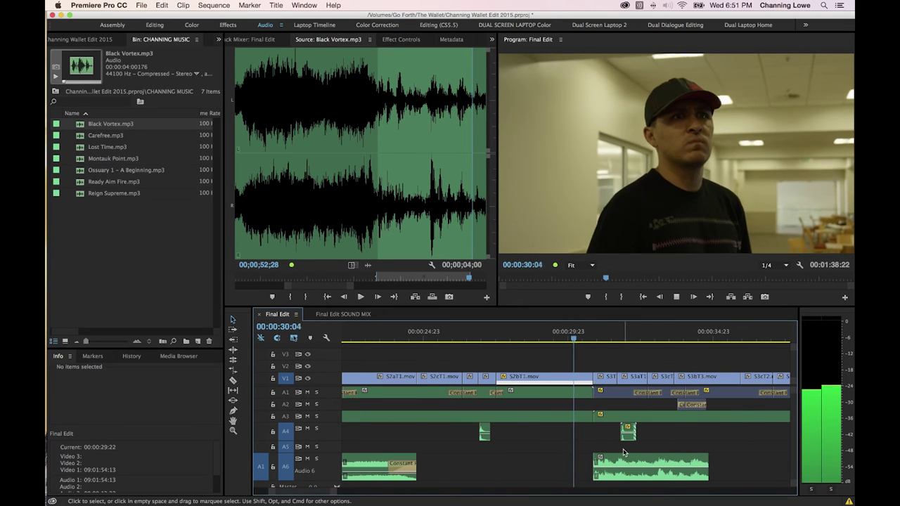
key("space")
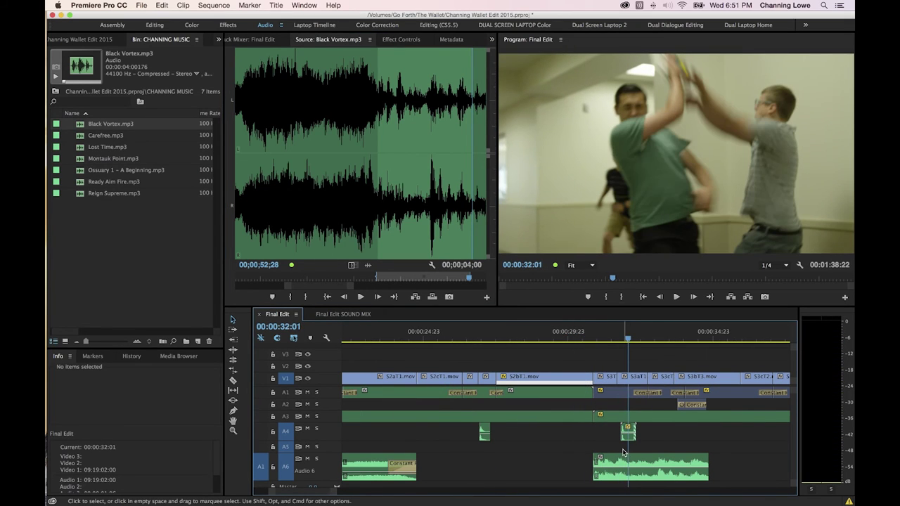
Step: Extend the second music clip's start back to 00:00:25:00 and play across both clips
left_click_drag(591, 462, 479, 461)
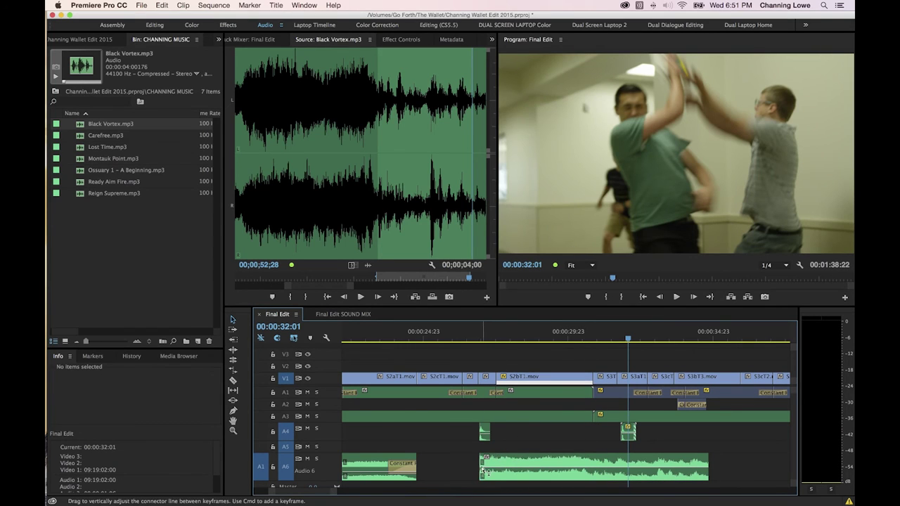
left_click_drag(481, 471, 425, 468)
left_click(433, 335)
key("space")
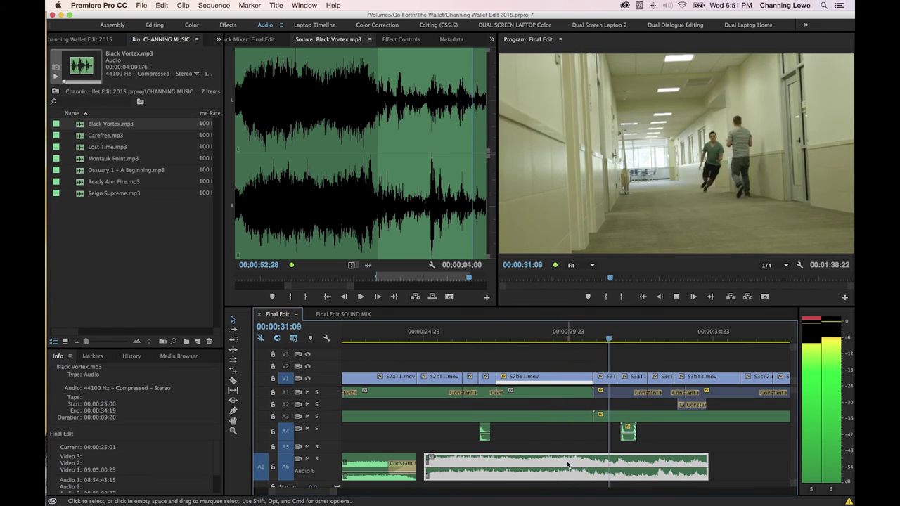
key("space")
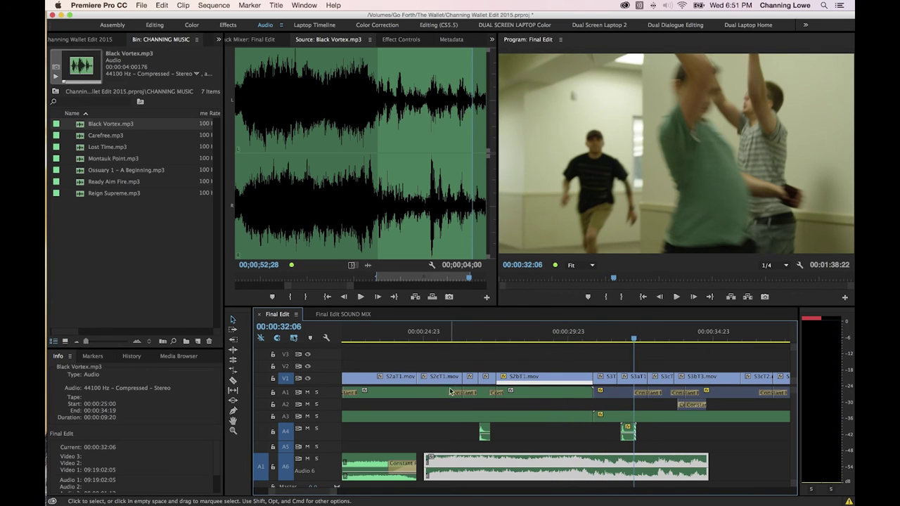
Step: Lower the second music clip's audio gain by -6 dB
right_click(456, 458)
left_click(488, 409)
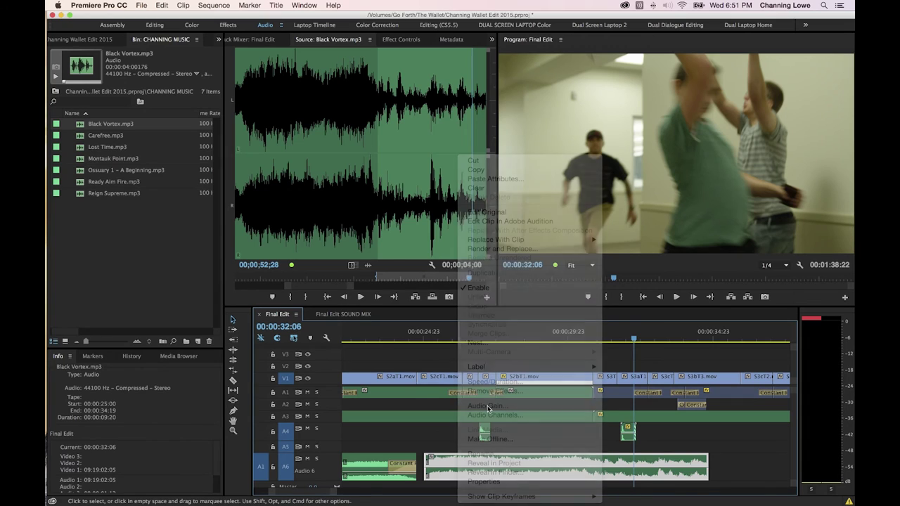
type("-6")
key("Return")
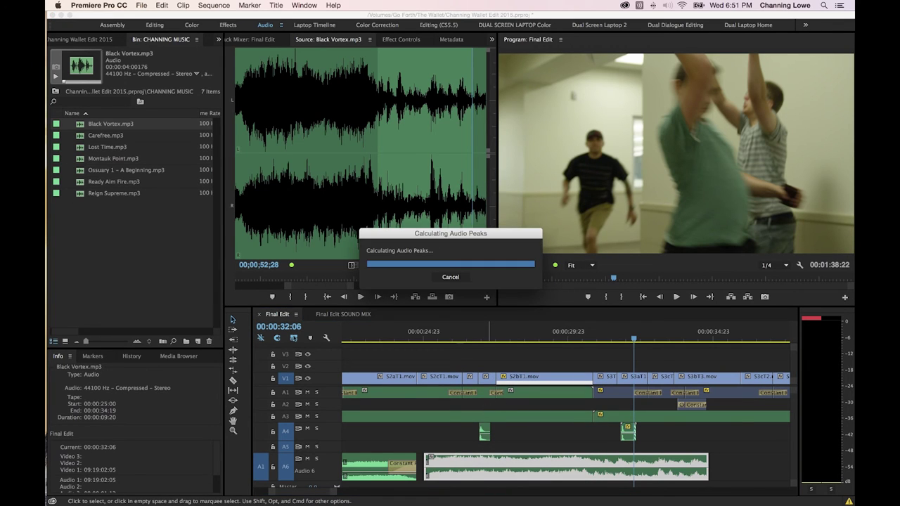
left_click(441, 335)
key("Up")
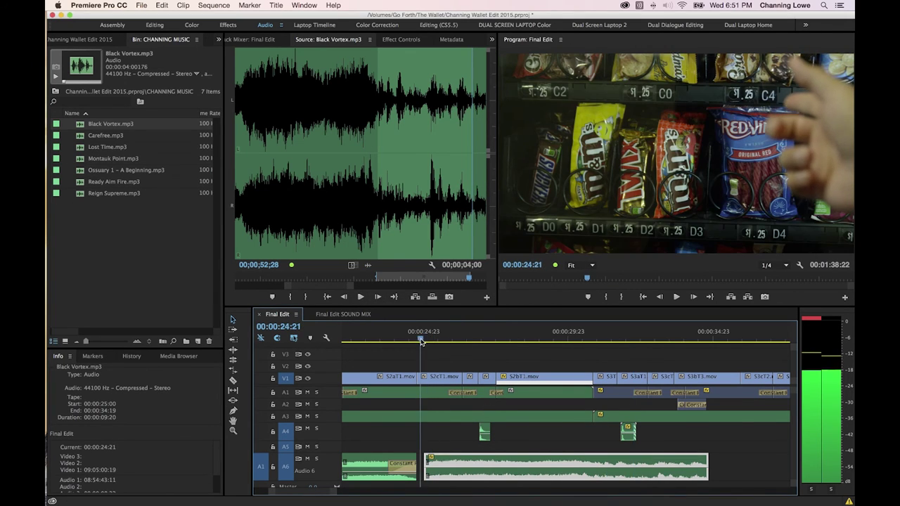
Step: Remove the first music clip's fade, extend the second clip to meet it, and play the join near 23 seconds
key("=")
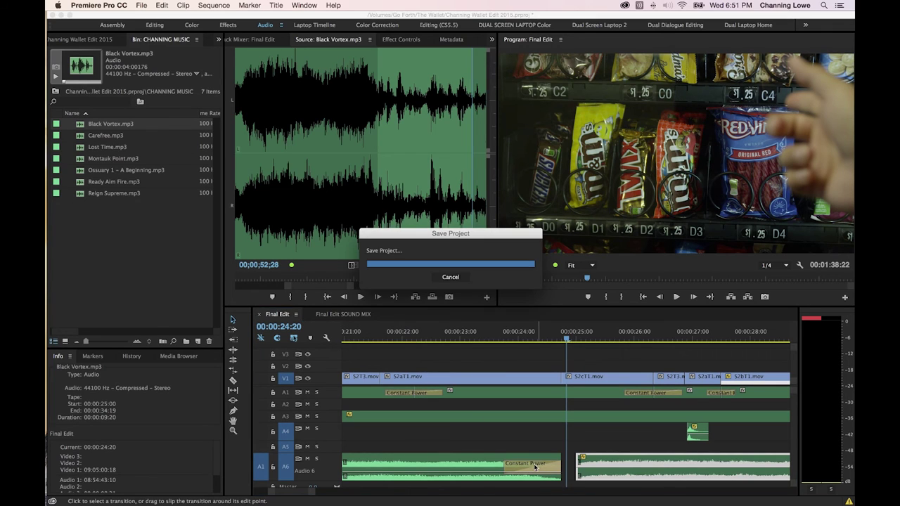
left_click(537, 466)
key("Delete")
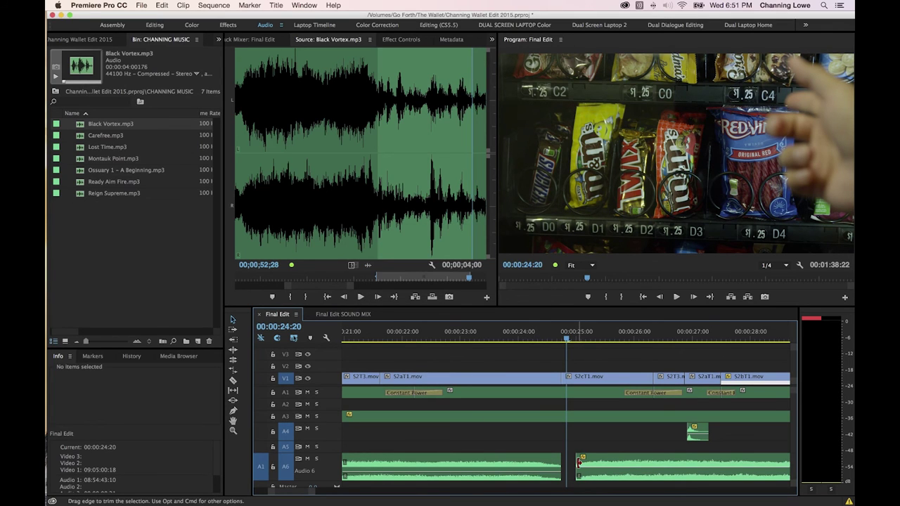
left_click_drag(578, 462, 566, 464)
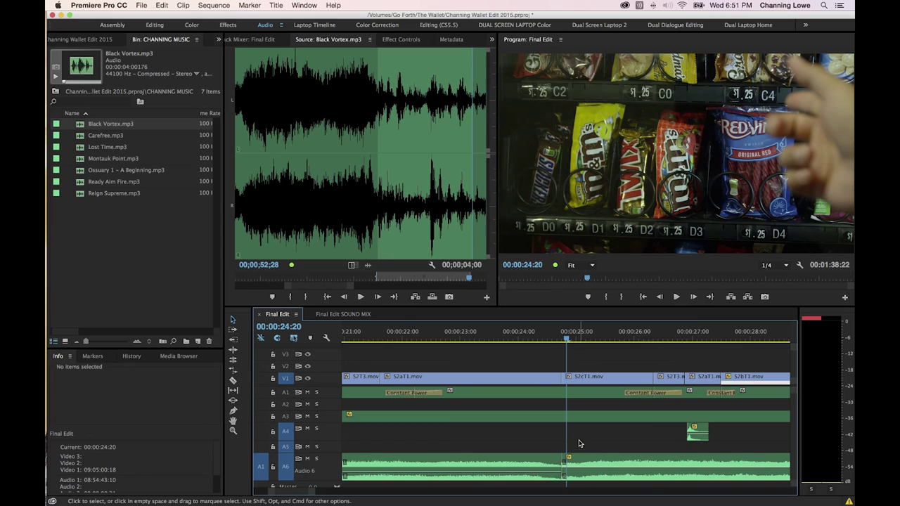
left_click(581, 437)
key("Left")
key("Left")
scroll(598, 444, "left", 2)
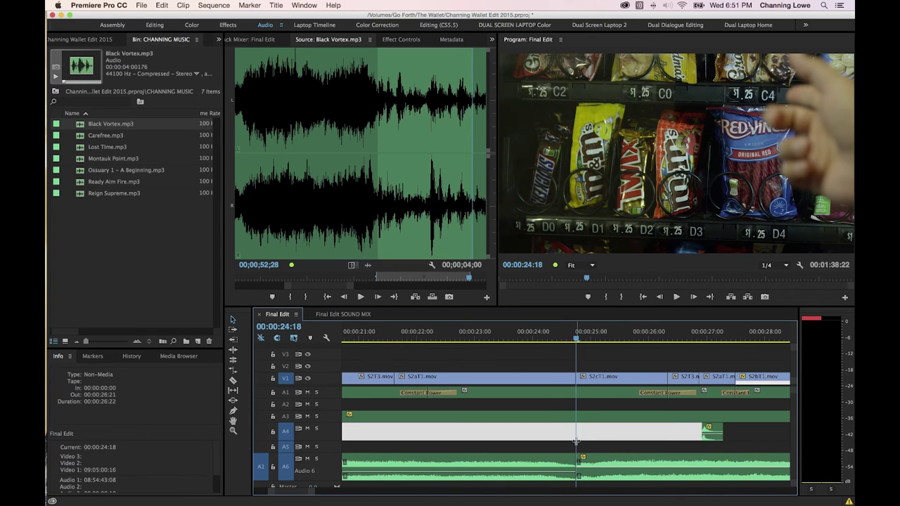
left_click_drag(563, 336, 543, 336)
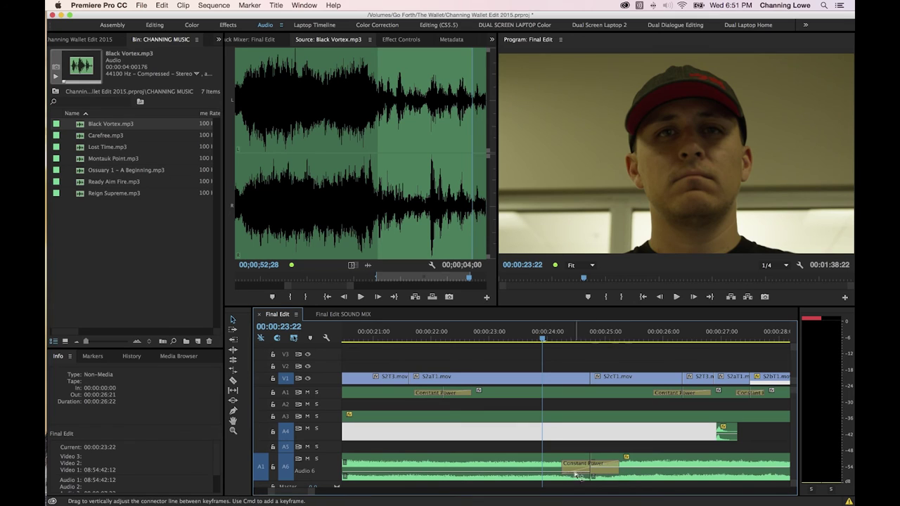
key("space")
key("space")
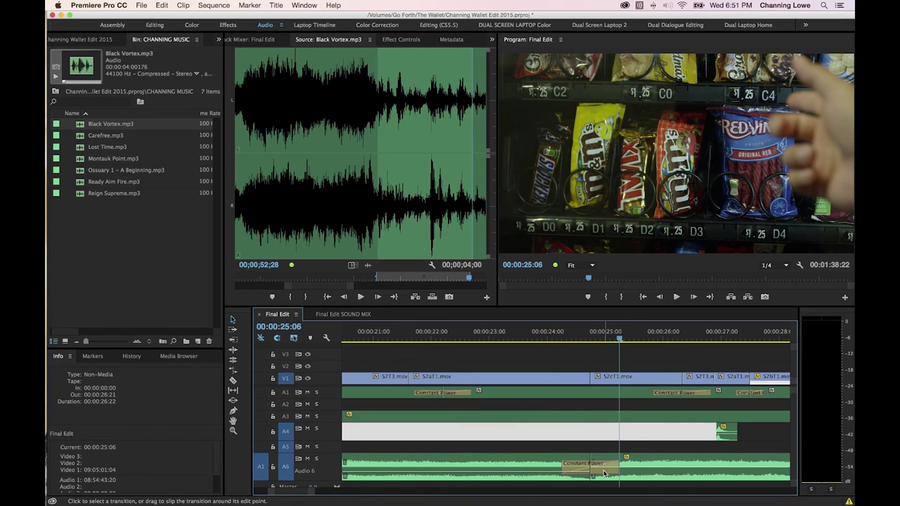
Step: Delete the crossfade between the music clips and roll their edit point earlier to about 00:00:21:12
left_click(606, 466)
key("Delete")
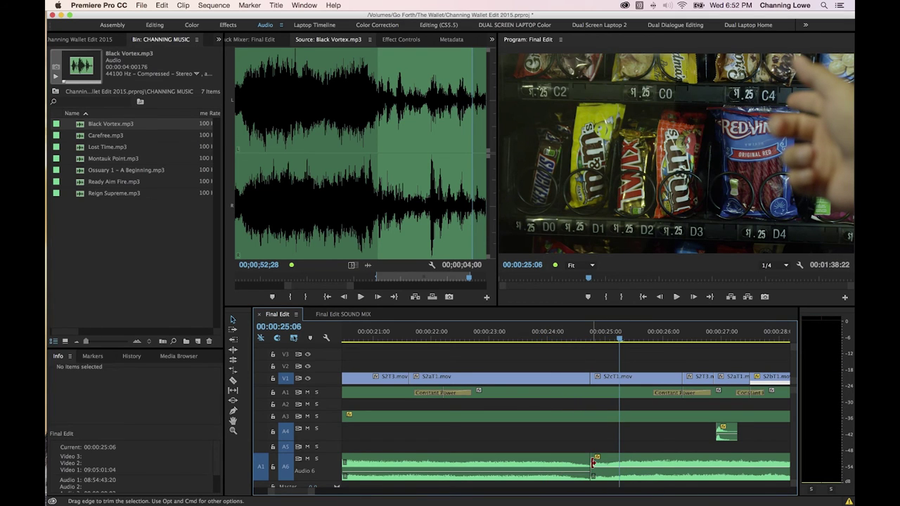
left_click_drag(593, 460, 432, 461)
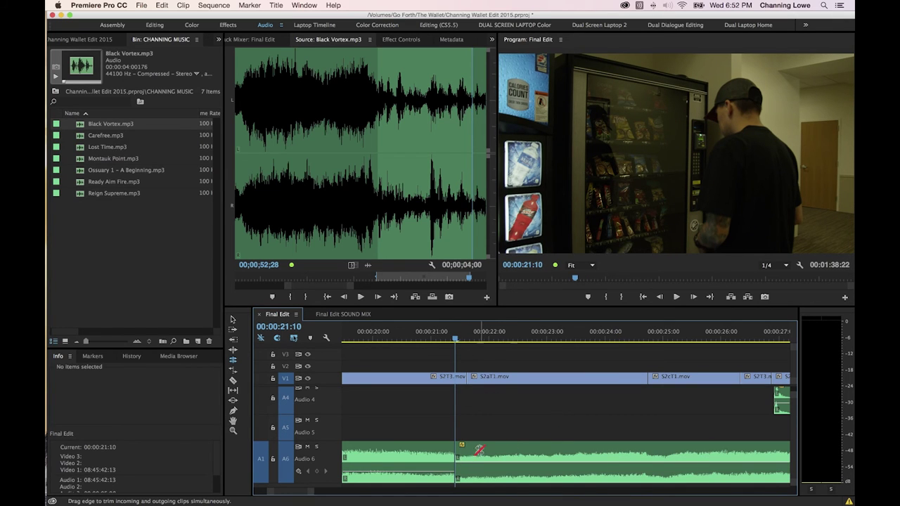
Step: Add the default Constant Power crossfade at the Black Vortex edit point and lengthen it
key("super+shift+d")
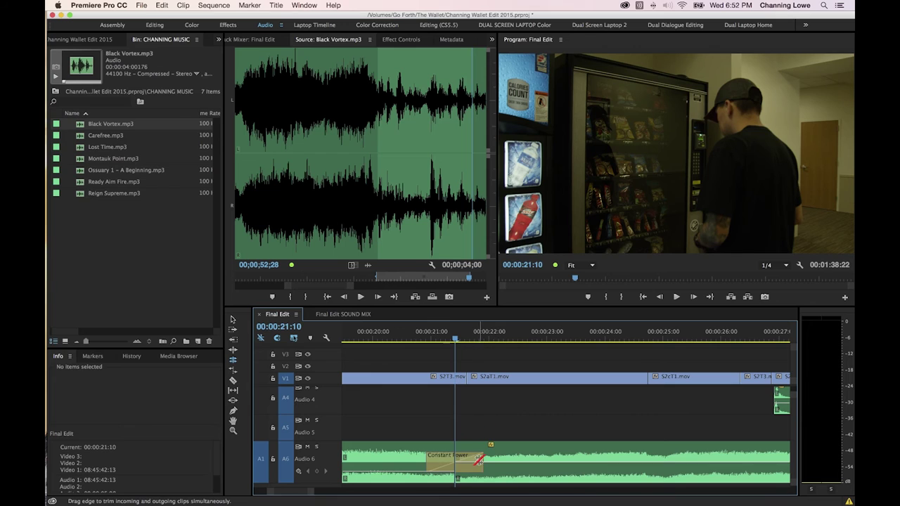
left_click_drag(481, 458, 491, 459)
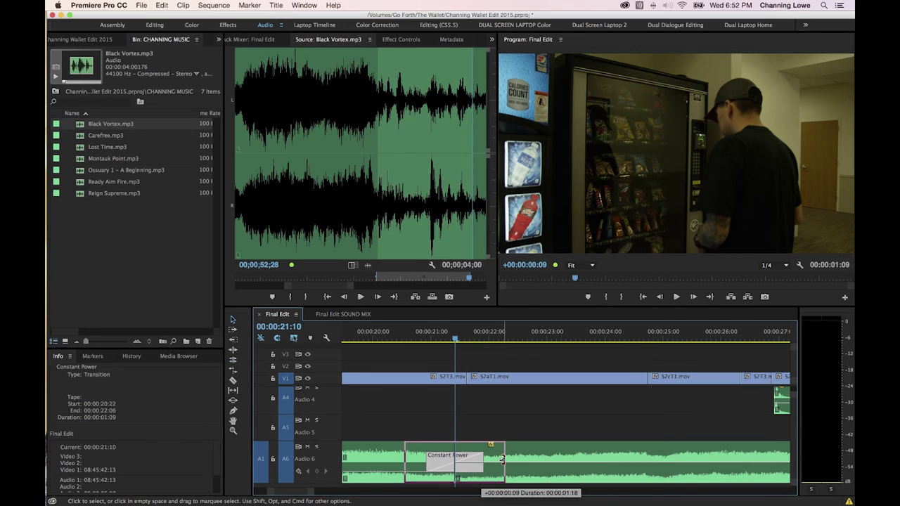
left_click_drag(536, 462, 542, 464)
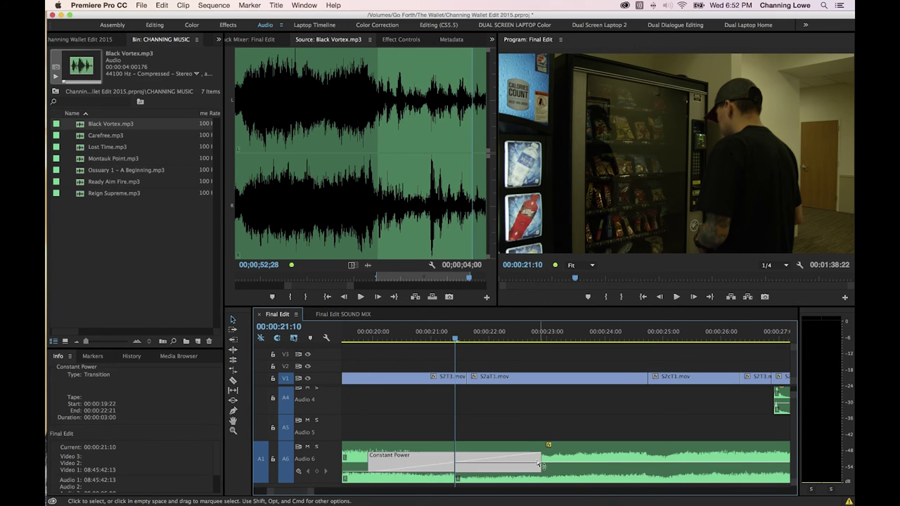
Step: Shorten the crossfade from its start to 20 frames (00:00:21:00–00:00:21:19), checking it by playback
key("Up")
key("space")
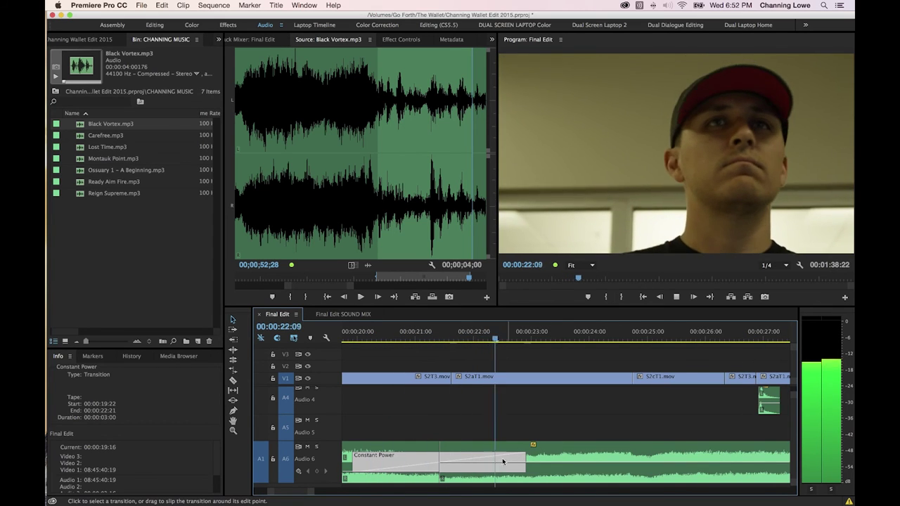
key("space")
left_click_drag(356, 459, 417, 463)
left_click(385, 332)
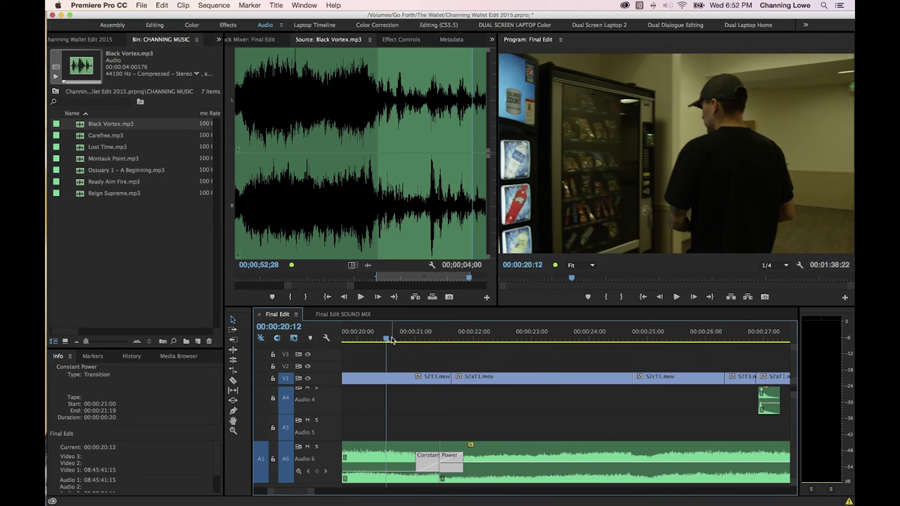
key("space")
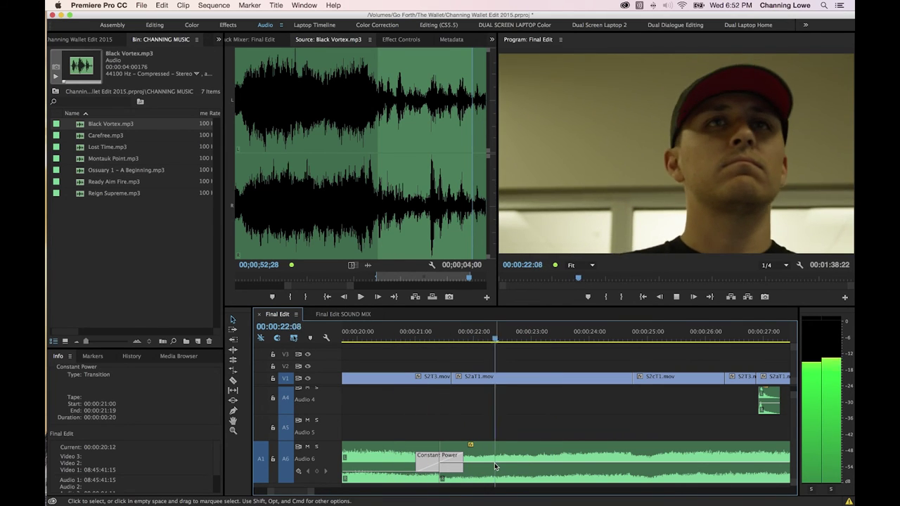
key("minus")
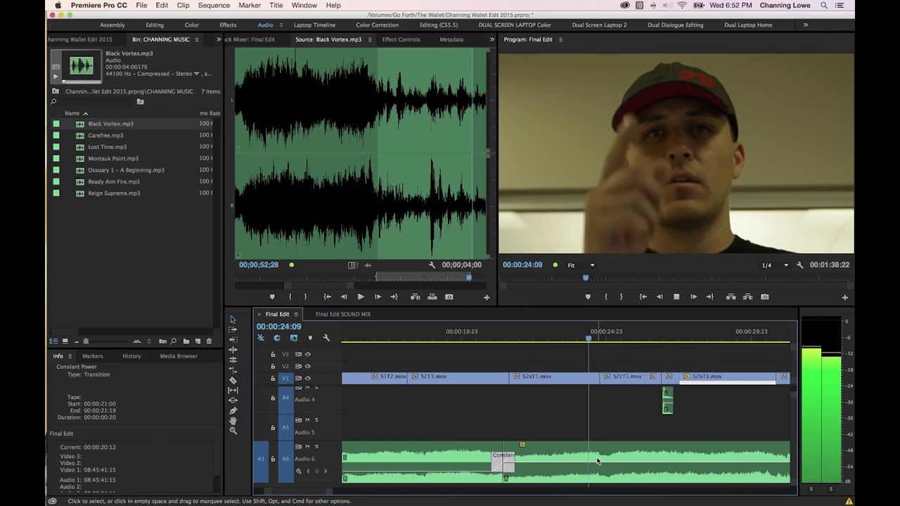
key("space")
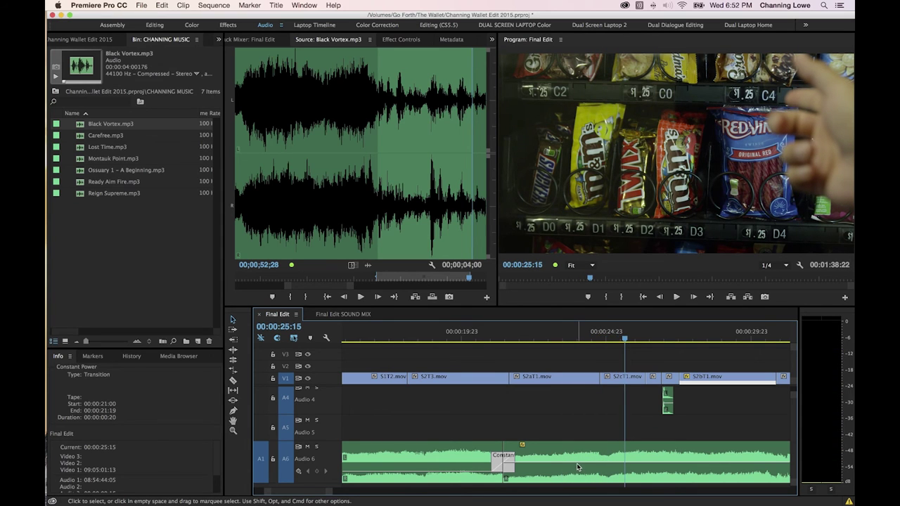
Step: Raise the later Black Vortex clip's volume keyframe to about -1 dB and play back the change
left_click(577, 465)
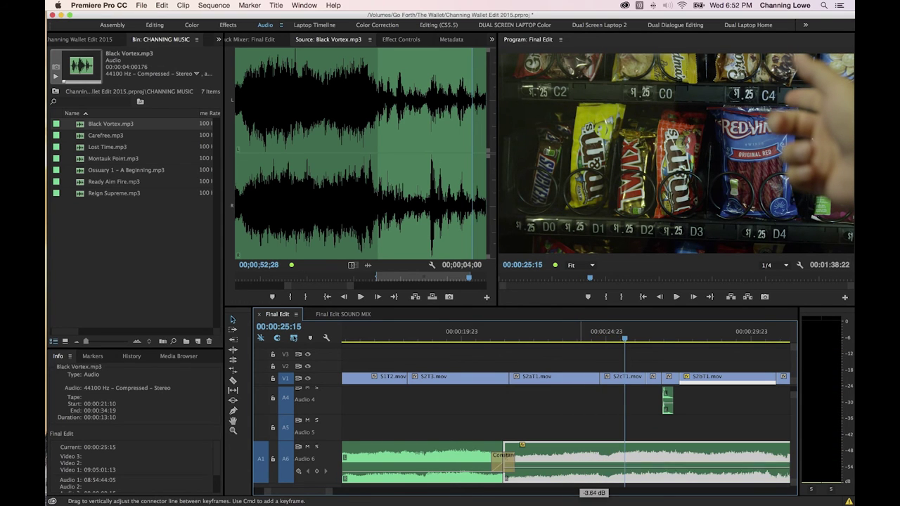
key("space")
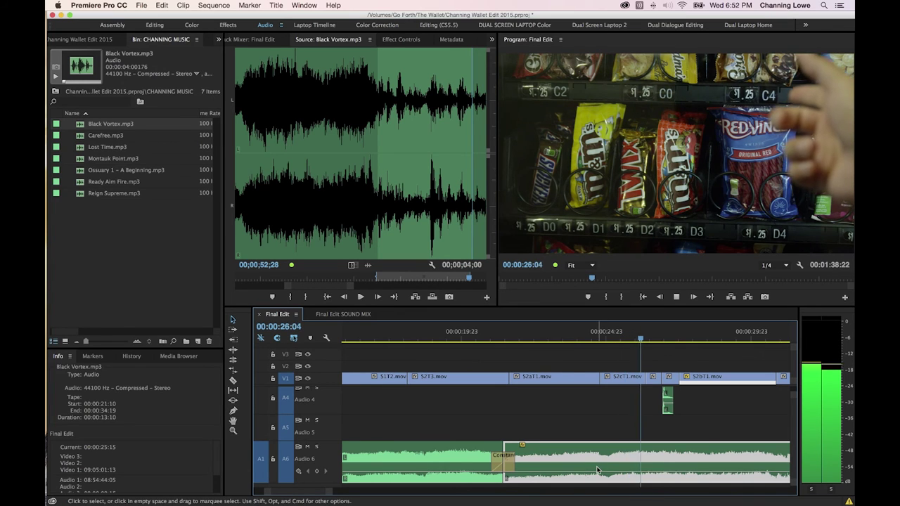
key("minus")
key("space")
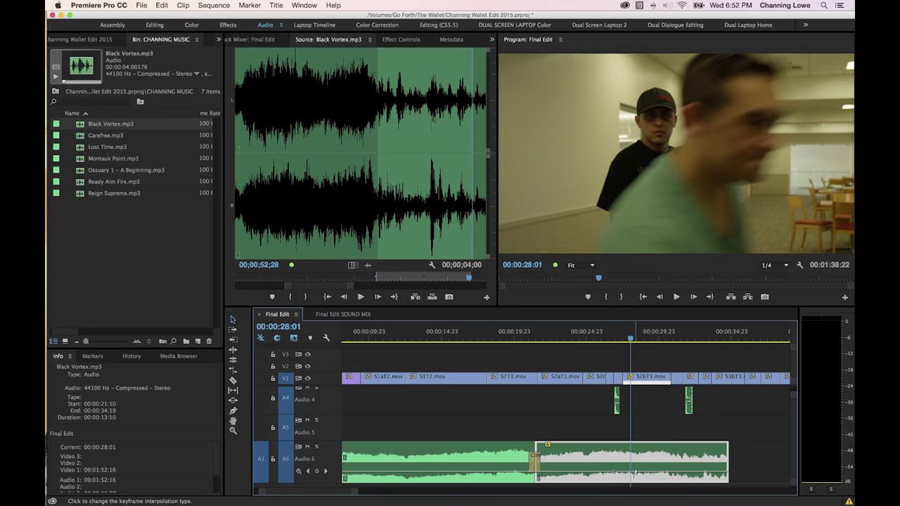
left_click(637, 471)
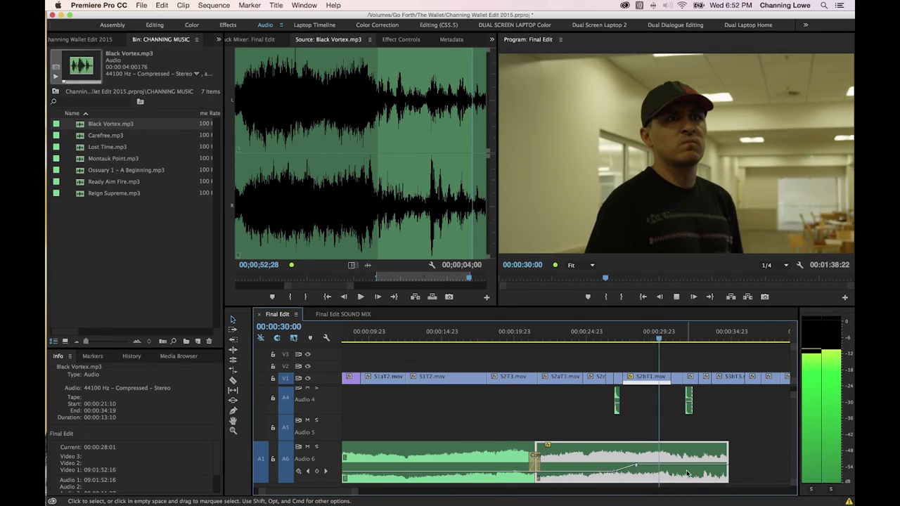
key("space")
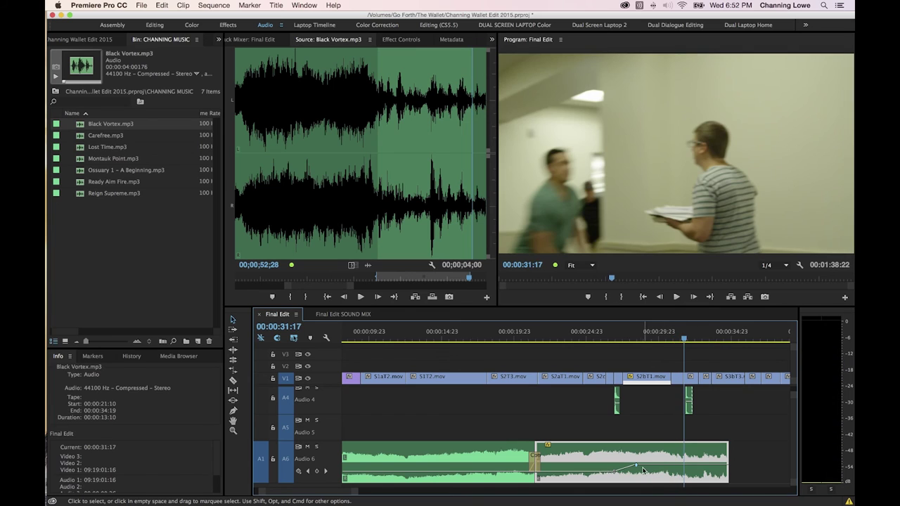
left_click_drag(639, 469, 638, 461)
key("space")
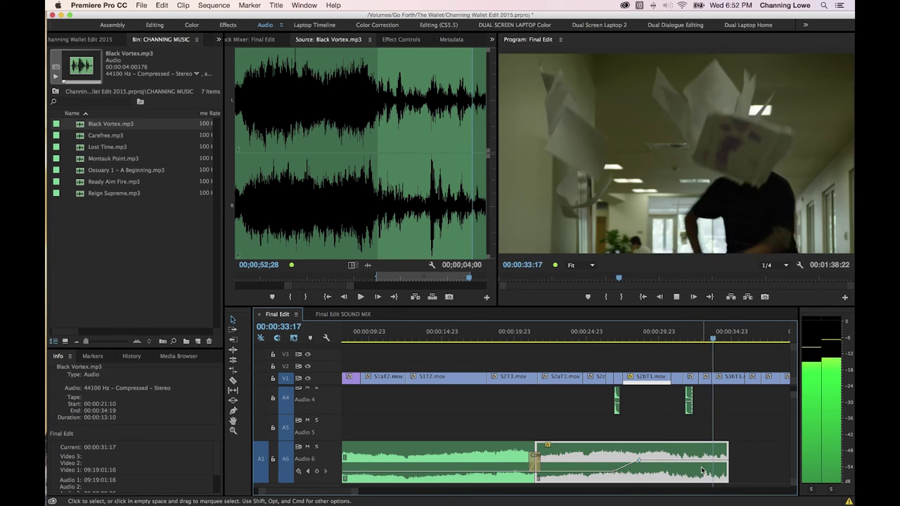
key("space")
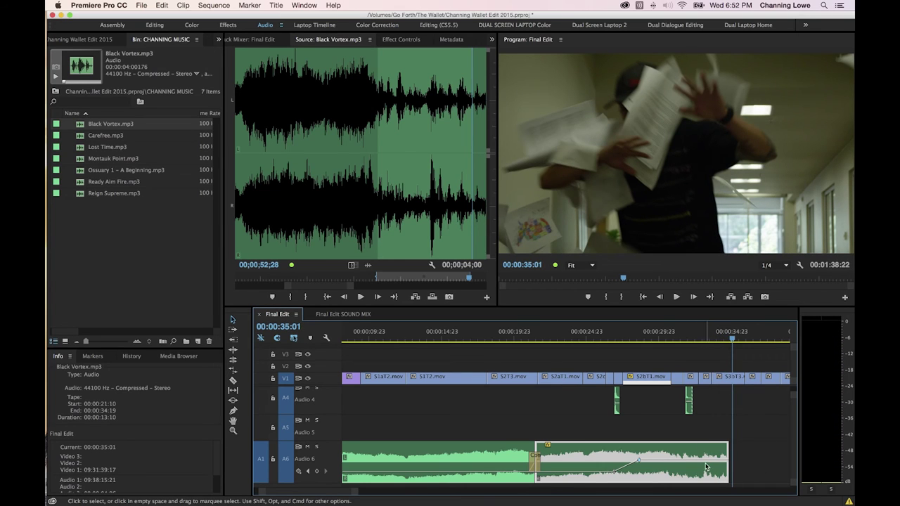
Step: Extend the second Black Vortex clip to end at 00:00:56:16, lasting 00:00:35:07
key("minus")
left_click_drag(597, 454, 746, 458)
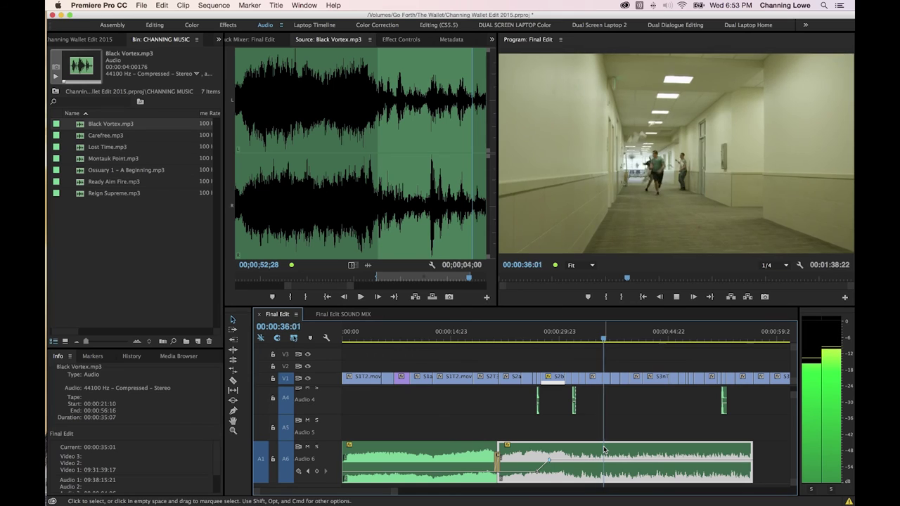
key("space")
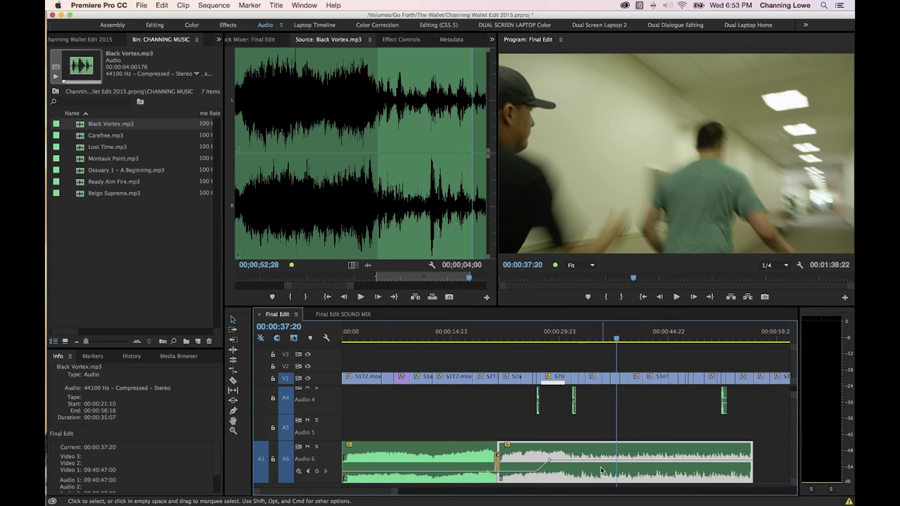
Step: Play from about 48 seconds and trim the second Black Vortex clip to end at 00:00:50:19
left_click_drag(612, 334, 669, 346)
key("space")
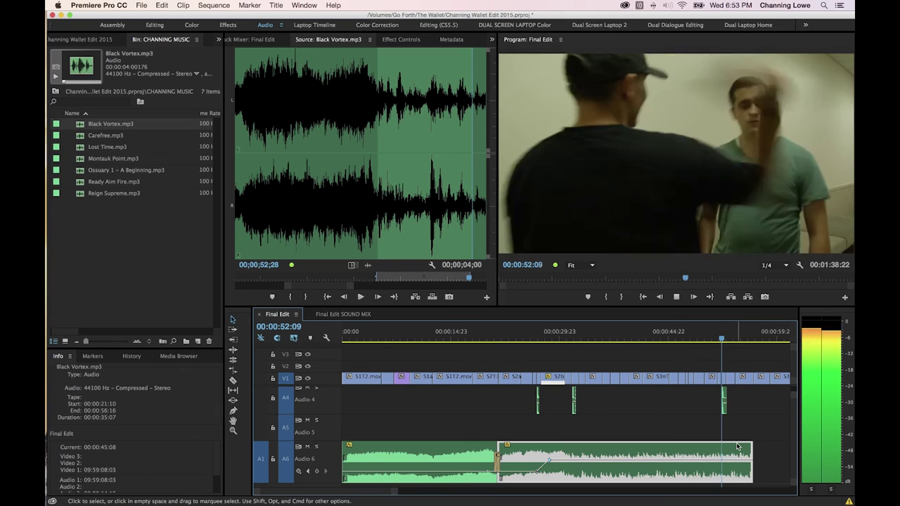
key("space")
key("=")
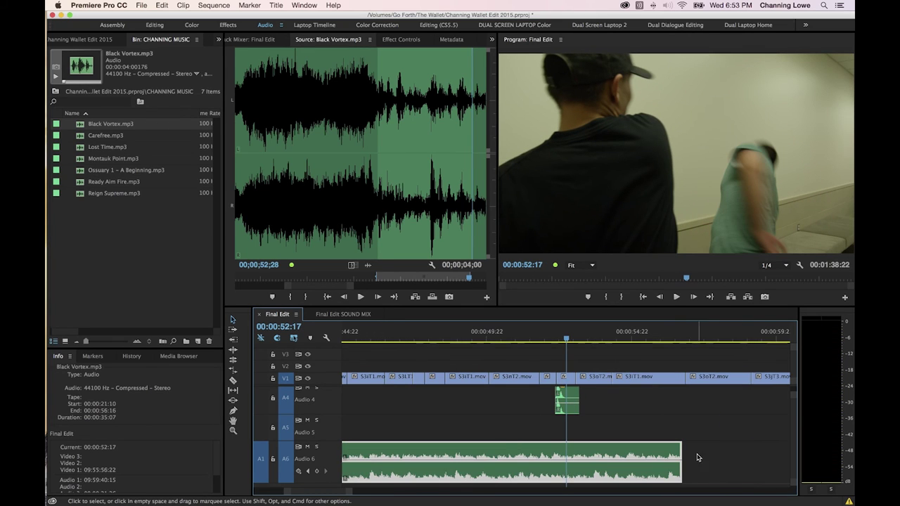
left_click_drag(683, 454, 511, 454)
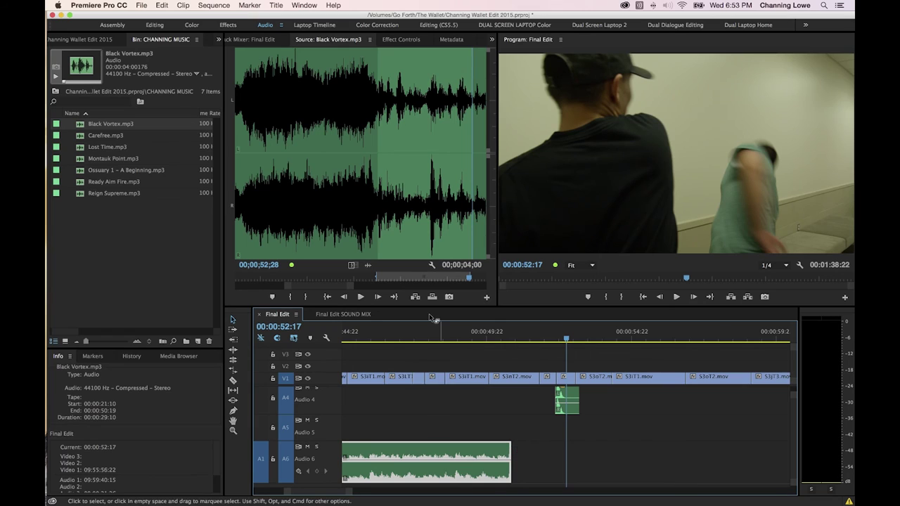
left_click(445, 169)
Step: Mark the closing seconds of Black Vortex in the Source Monitor and place them on Audio 6 at 00:00:51:06–00:00:54:18
key("End")
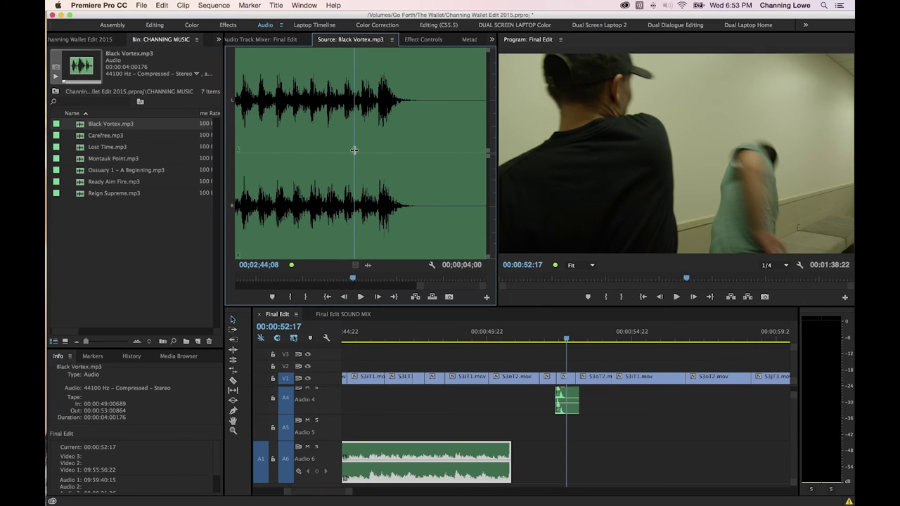
key("space")
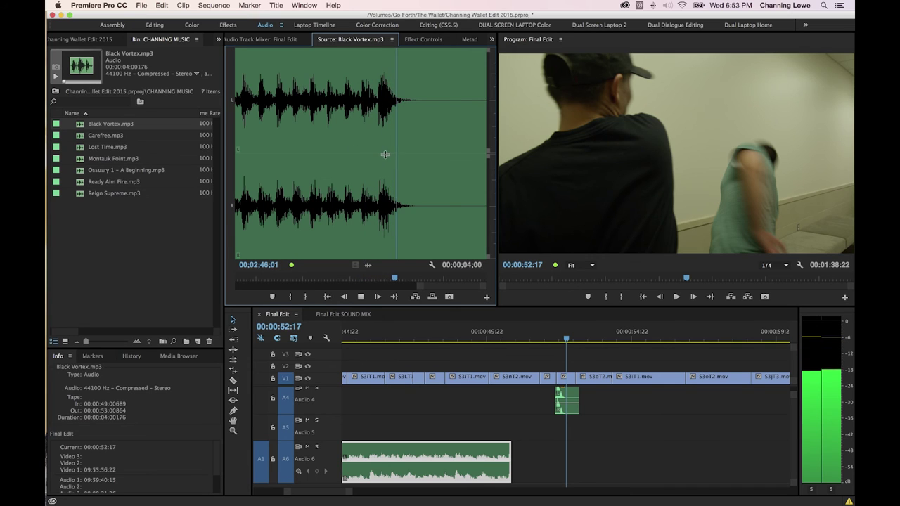
key("space")
left_click_drag(335, 142, 457, 145)
key("i")
key("o")
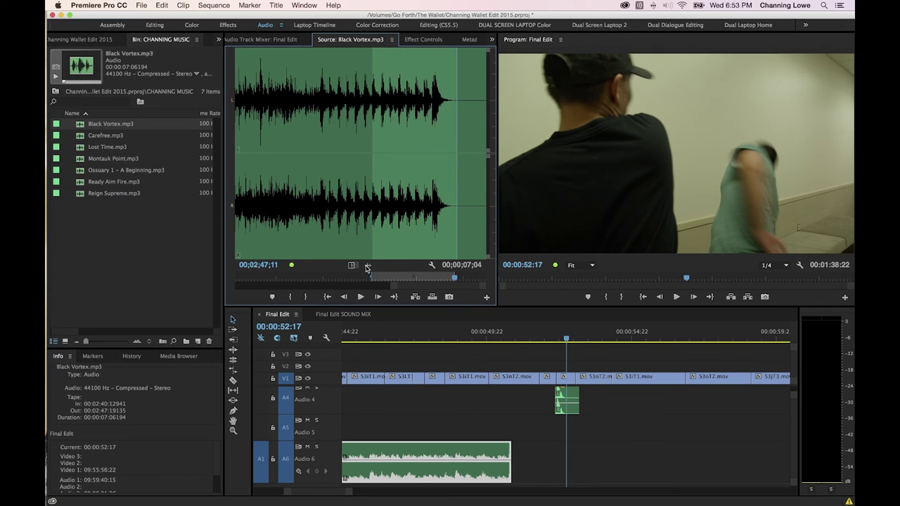
left_click_drag(443, 327, 551, 453)
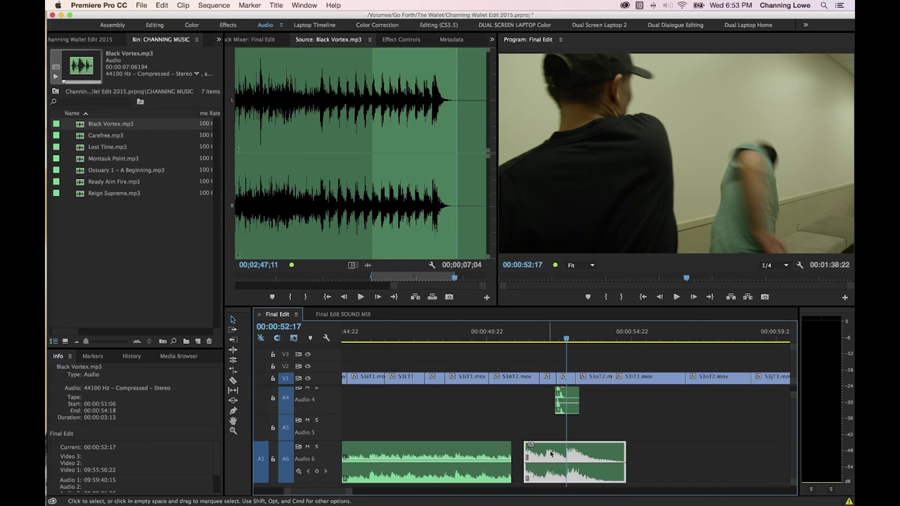
Step: Slide the closing music clip toward the earlier music, then nudge it slightly later after checking from 00:00:51:10
left_click(555, 343)
key("space")
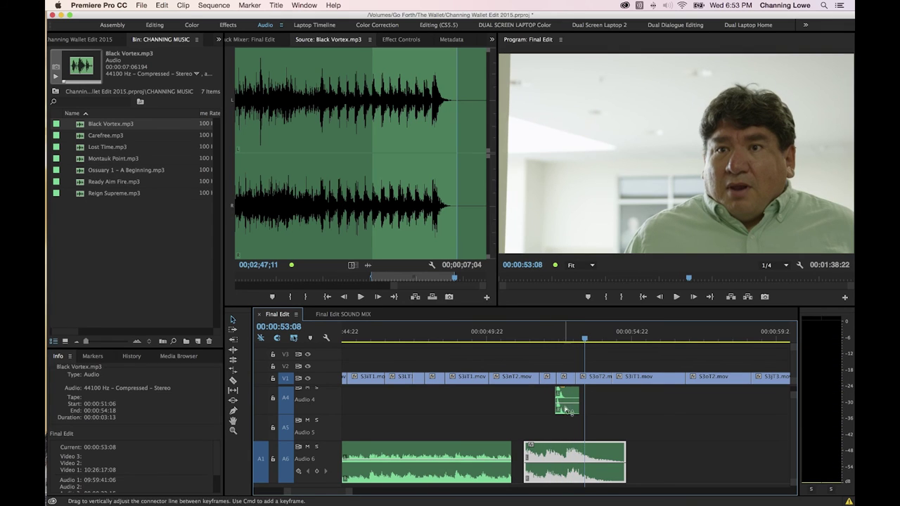
left_click_drag(571, 450, 477, 454)
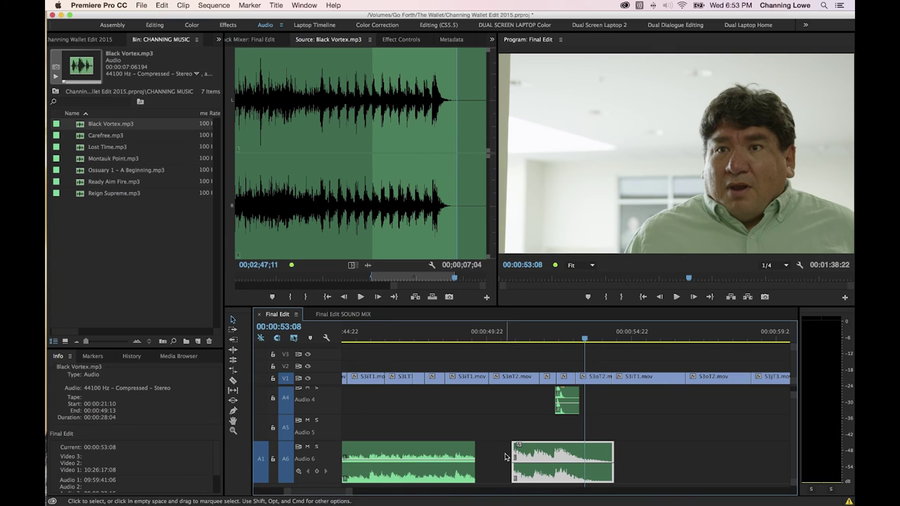
left_click_drag(549, 333, 529, 334)
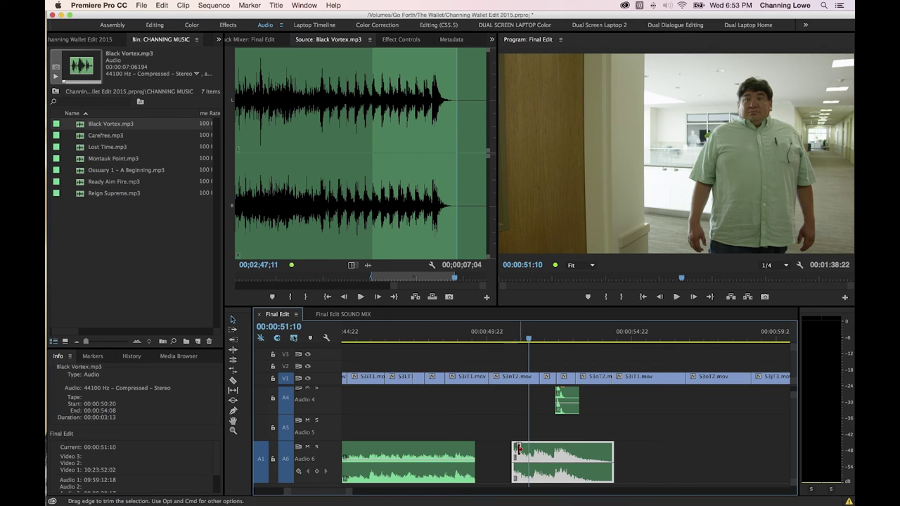
key("space")
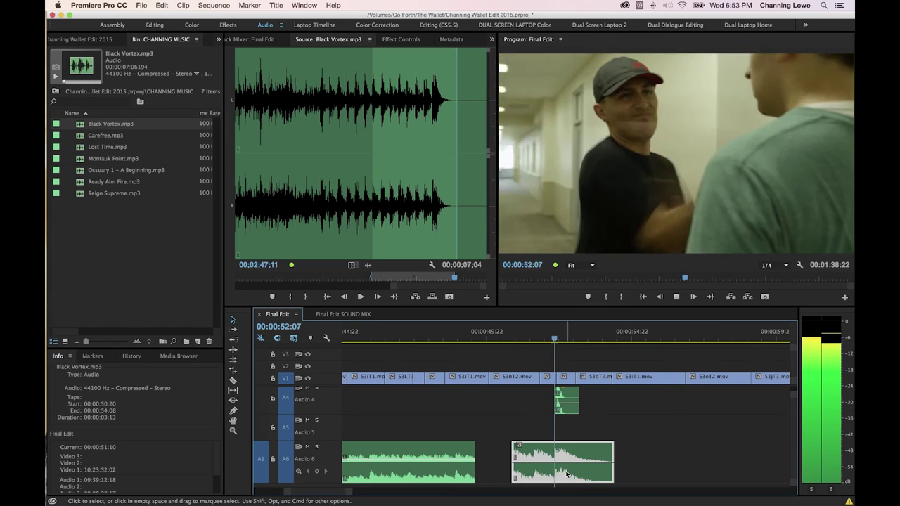
key("space")
left_click_drag(567, 457, 595, 454)
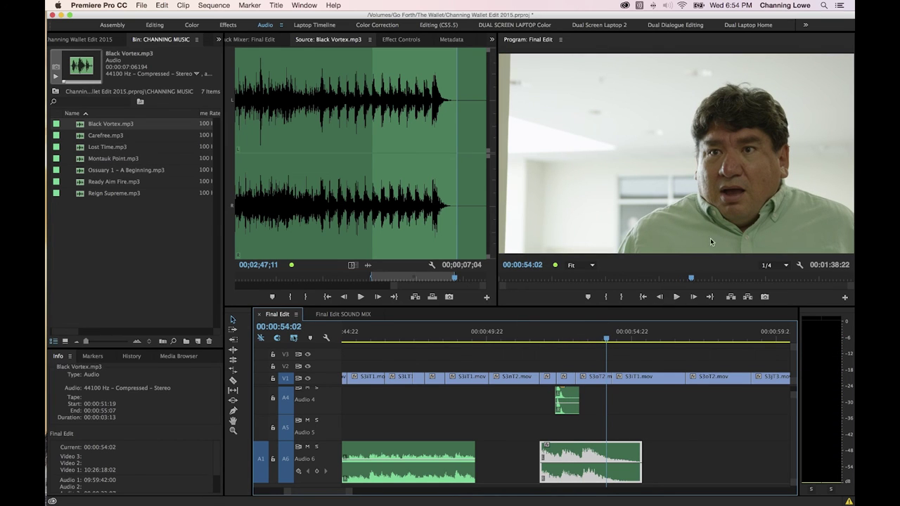
Step: Extend the closing clip's start to 00:00:49:14 so it meets the preceding music clip
left_click(570, 337)
key("space")
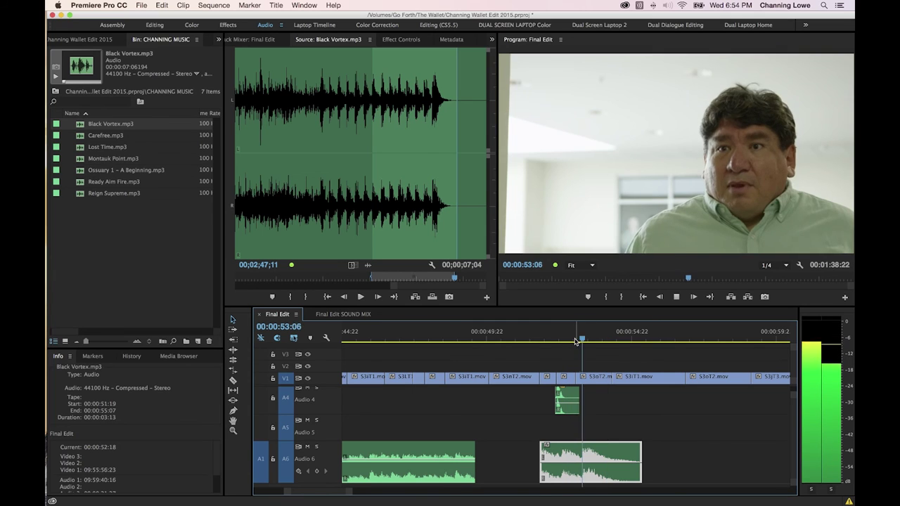
key("space")
left_click_drag(542, 454, 477, 450)
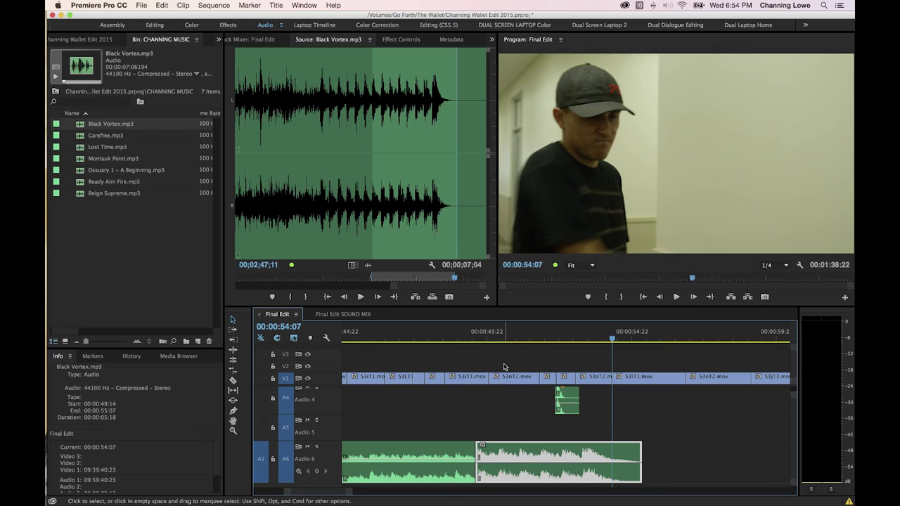
key("minus")
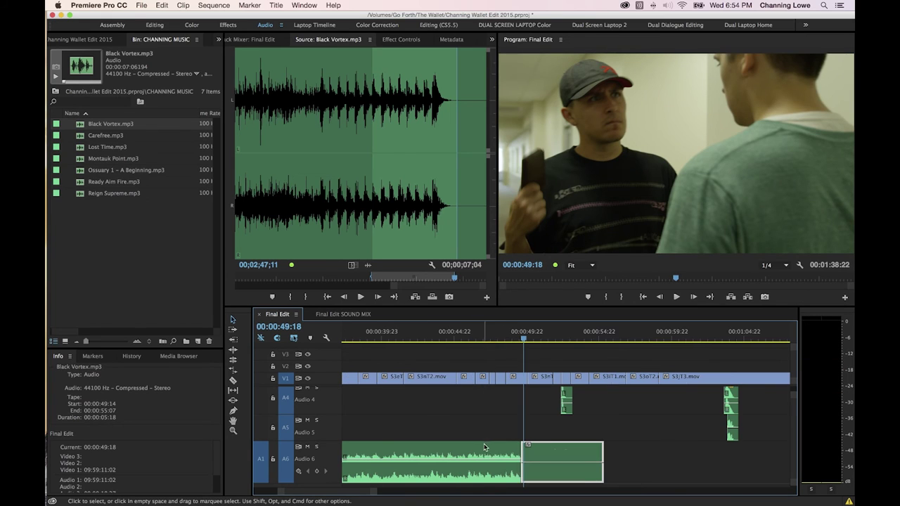
Step: Check the Audio Gain settings of the Audio 6 music clips, confirming the second clip's gain
right_click(526, 463)
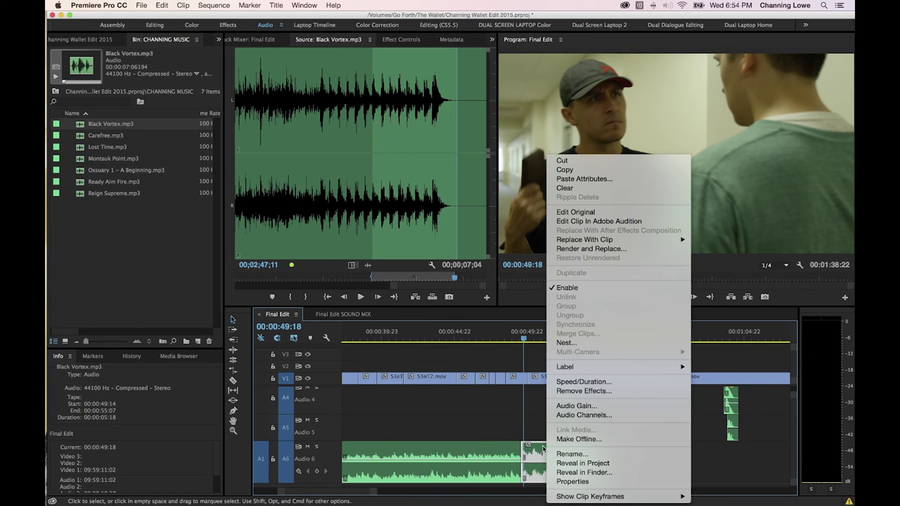
left_click(494, 451)
right_click(495, 451)
left_click(533, 406)
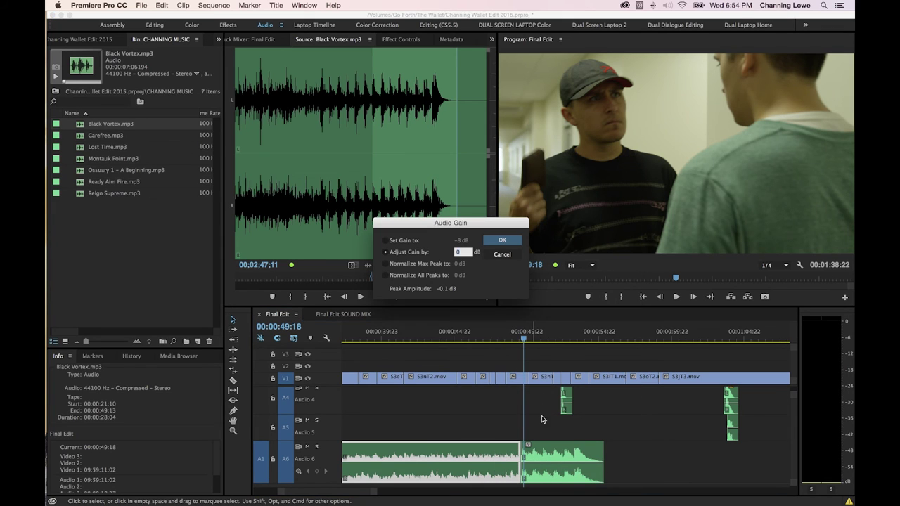
key("Escape")
right_click(548, 450)
left_click(581, 408)
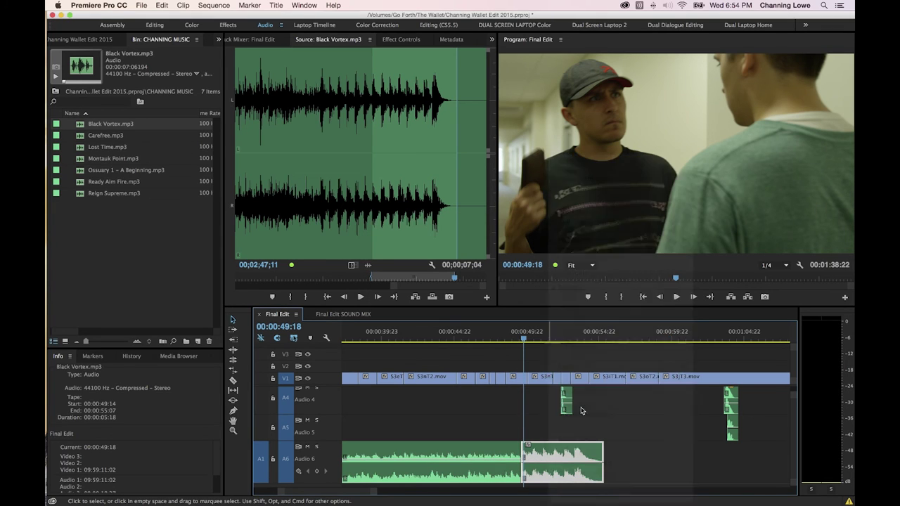
key("Return")
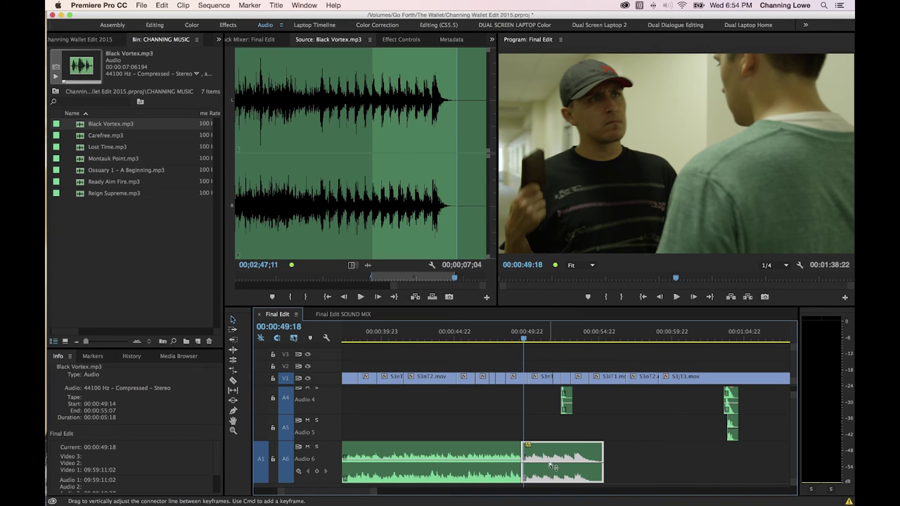
Step: Raise the second music clip's volume slightly and roll the music edit point earlier with the Rolling Edit tool
left_click_drag(547, 466, 547, 462)
key("n")
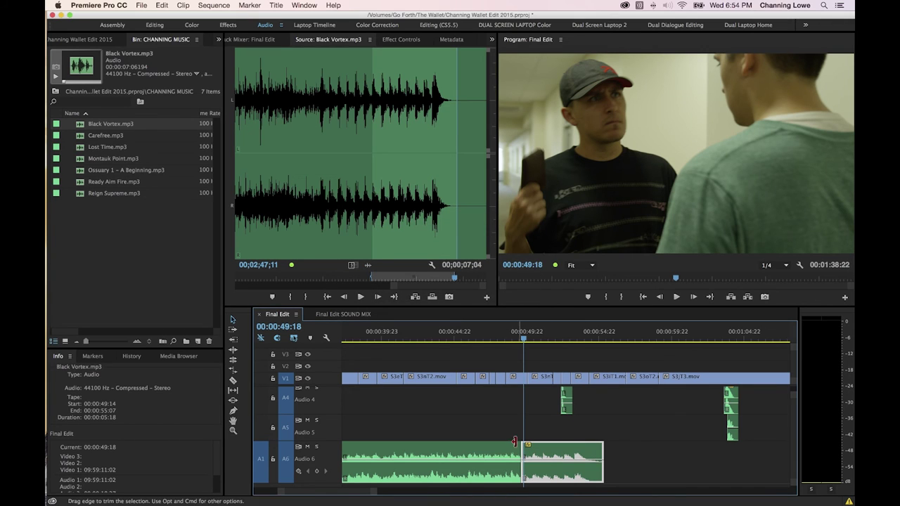
left_click(520, 430)
left_click_drag(521, 452, 491, 450)
Step: Review the music edit near 00:00:47:10 and lengthen its Constant Power crossfade to 12 frames
right_click(490, 447)
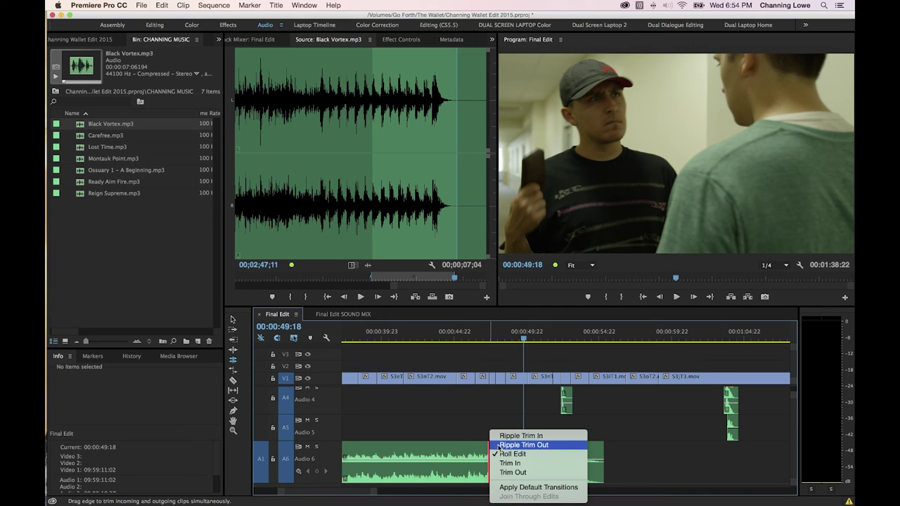
left_click(491, 336)
left_click(492, 341)
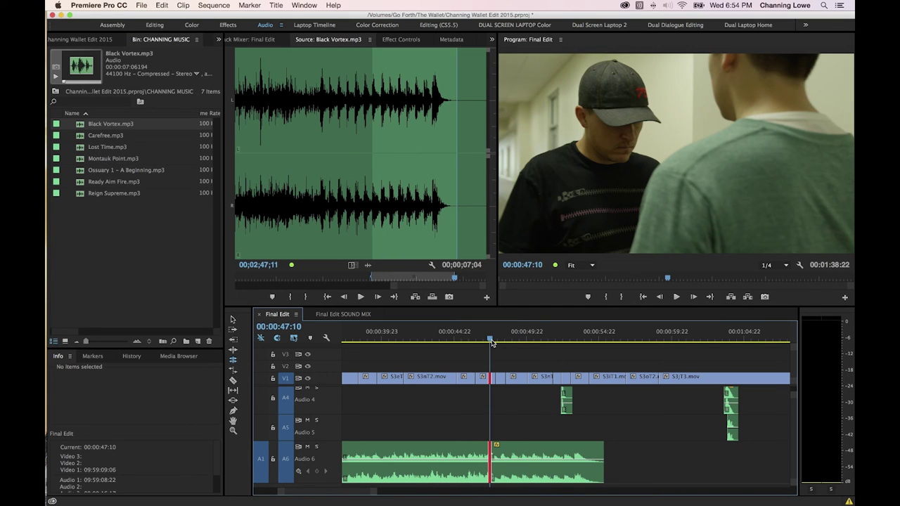
key("Up")
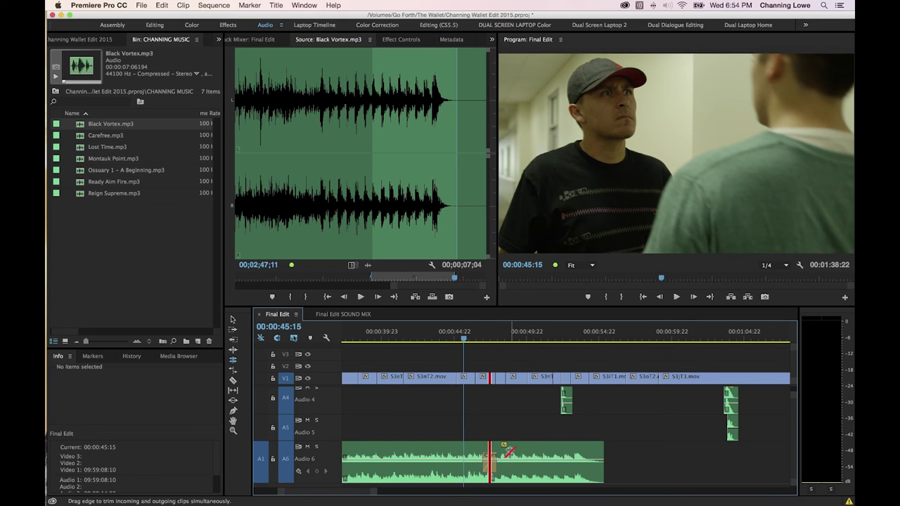
key("space")
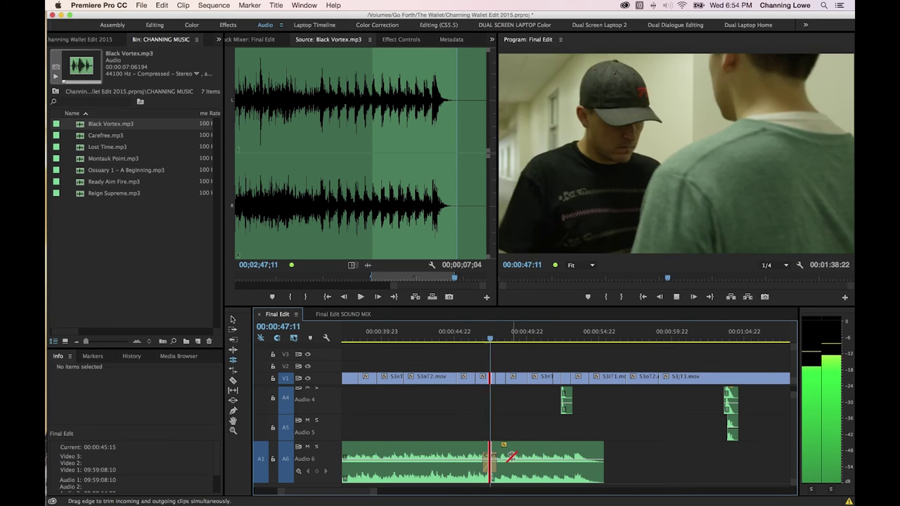
key("space")
key("equal")
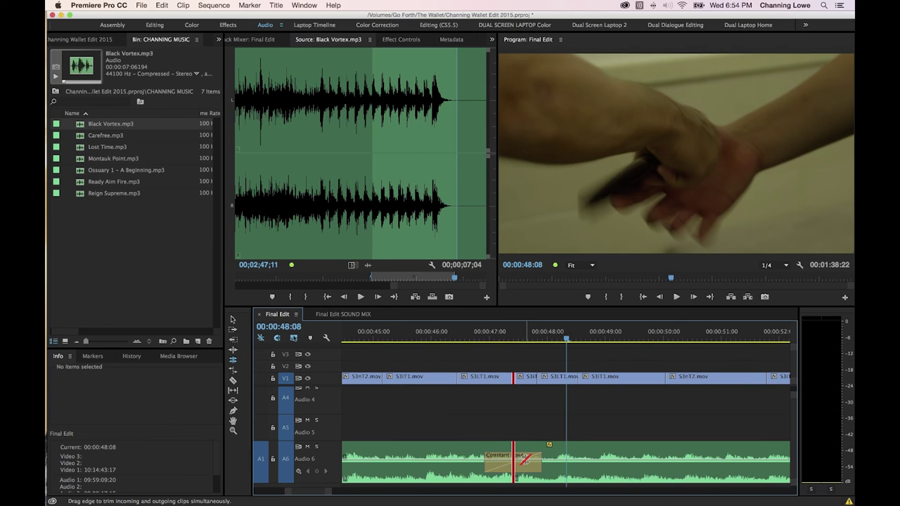
left_click(524, 458)
mouse_move(542, 461)
left_mouse_down()
mouse_move(550, 456)
mouse_move(526, 460)
left_mouse_up()
Step: Slip the closing Black Vortex clip a few frames with the Slip tool, replaying the crossfade until it's in sync
scroll(547, 459, "down", 1)
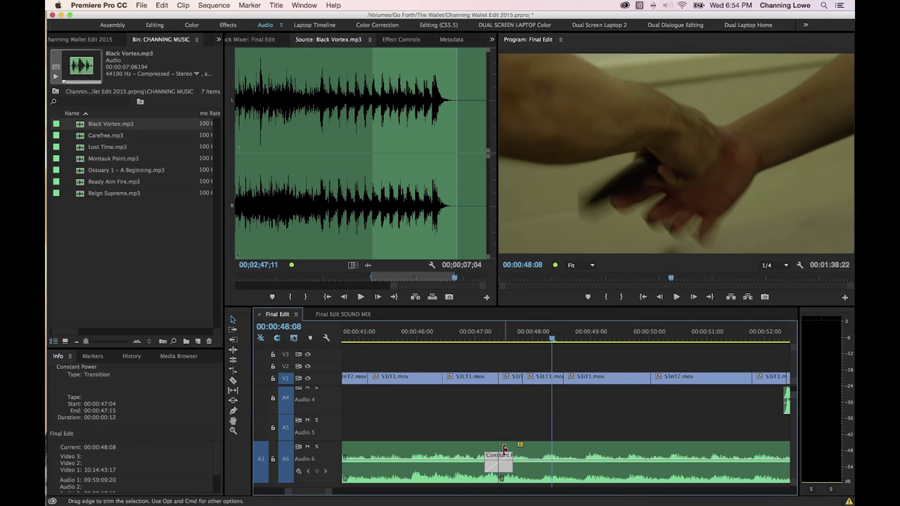
key("y")
left_click_drag(540, 452, 556, 452)
left_click_drag(494, 348, 441, 346)
key("space")
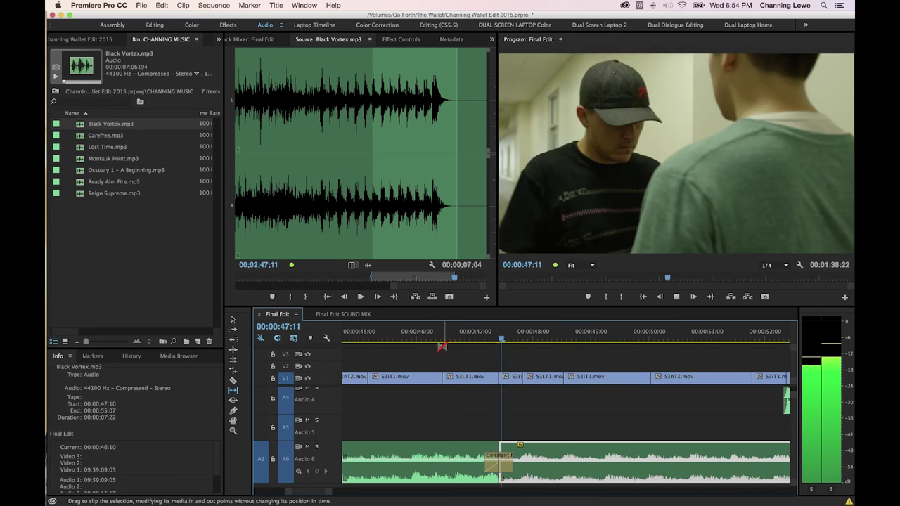
key("space")
left_click_drag(539, 450, 534, 450)
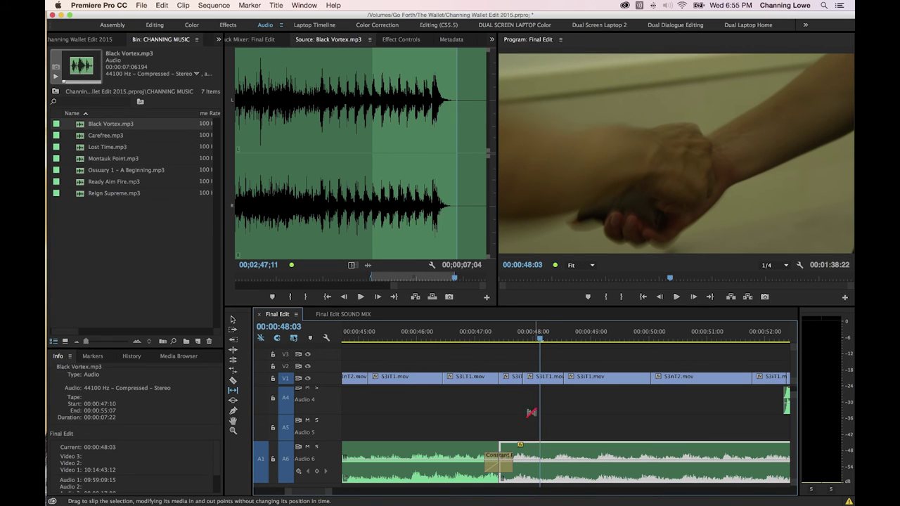
key("shift+k")
left_click_drag(546, 449, 557, 451)
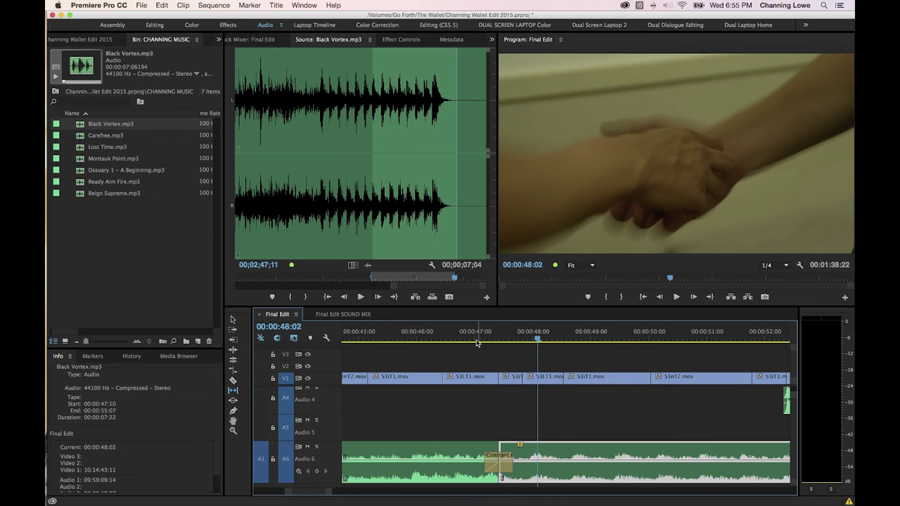
key("shift+k")
key("minus")
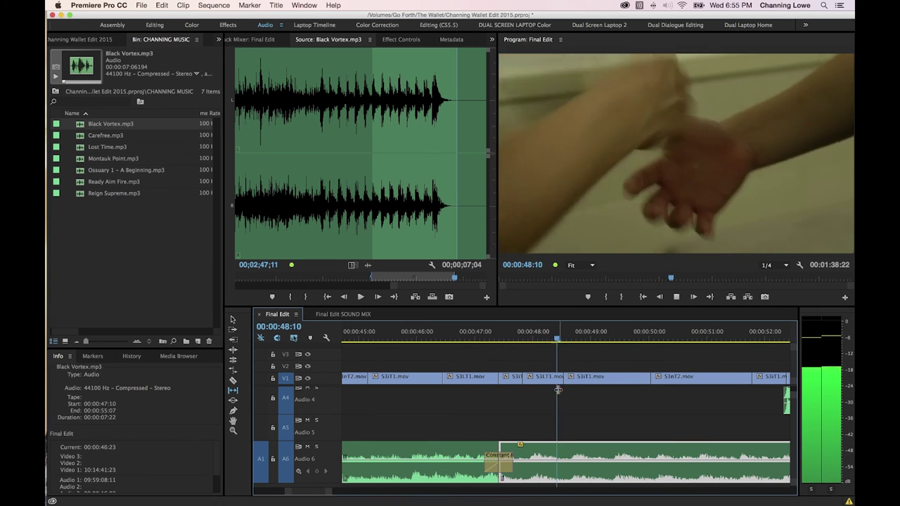
key("minus")
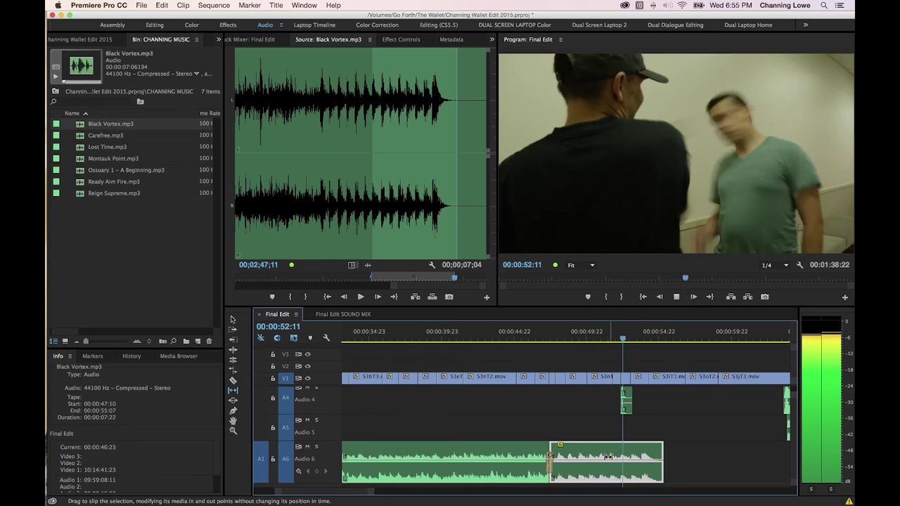
key("space")
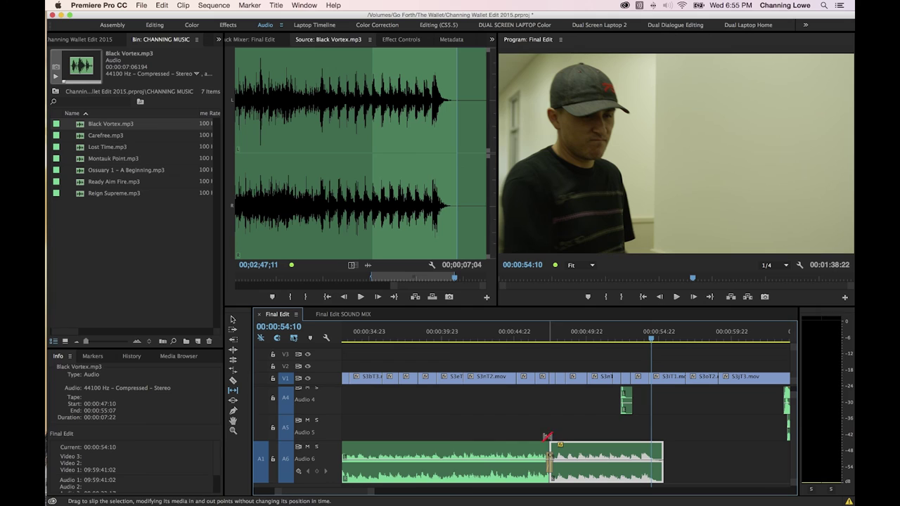
Step: Open the Final Edit SOUND MIX sequence, restore its panel, and jump to 'The Wallet' title at the start
scroll(573, 432, "down", 2)
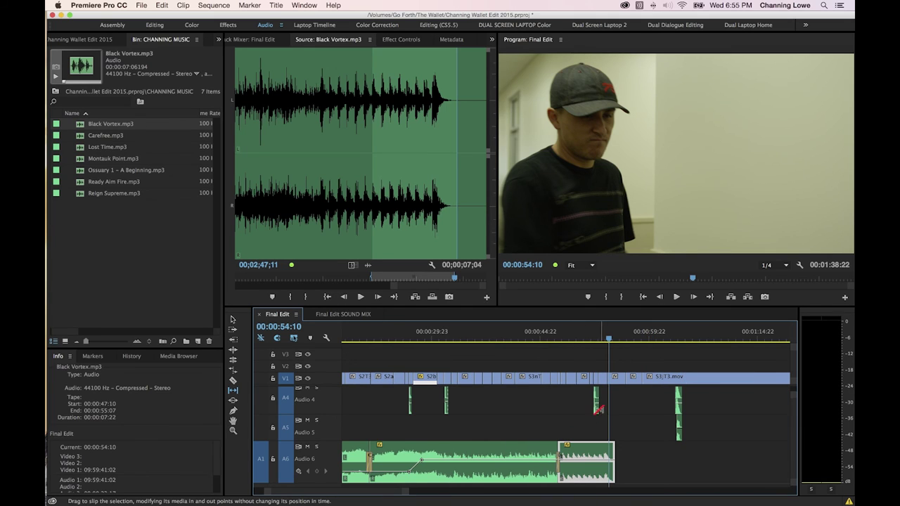
scroll(598, 408, "down", 3)
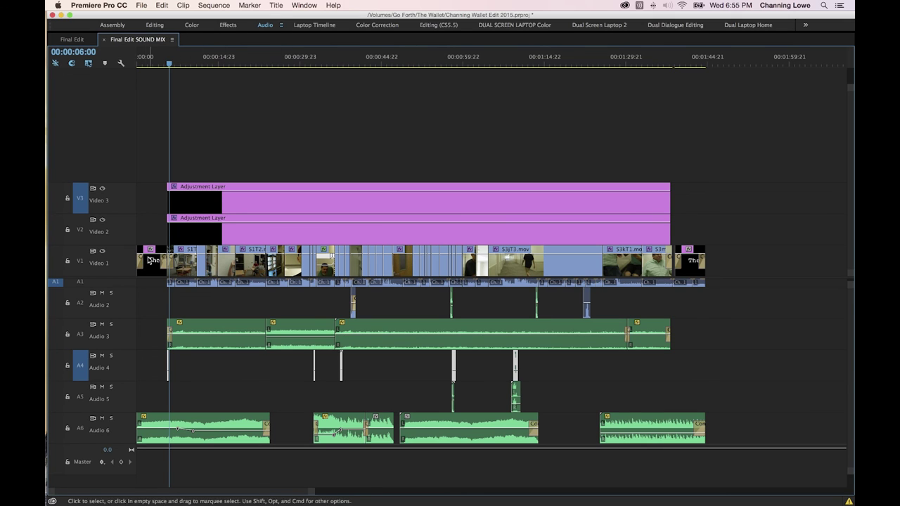
scroll(269, 322, "right", 2)
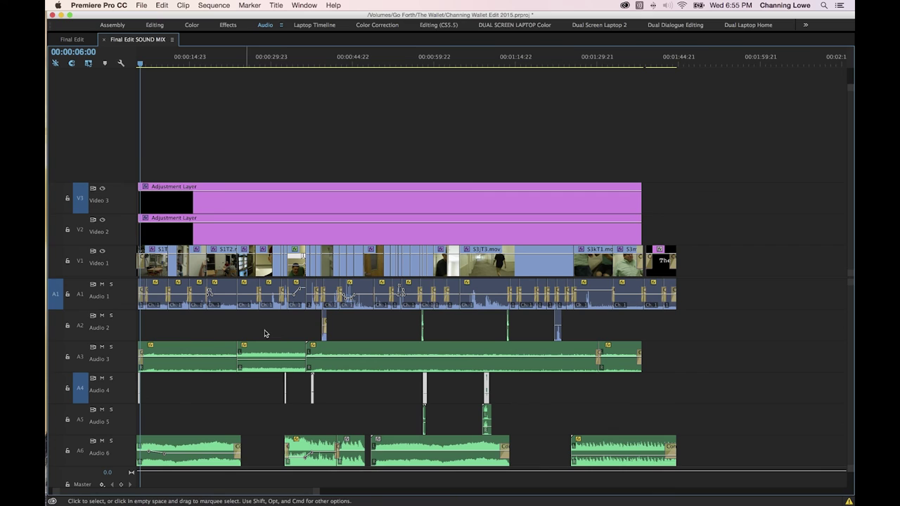
scroll(313, 325, "left", 2)
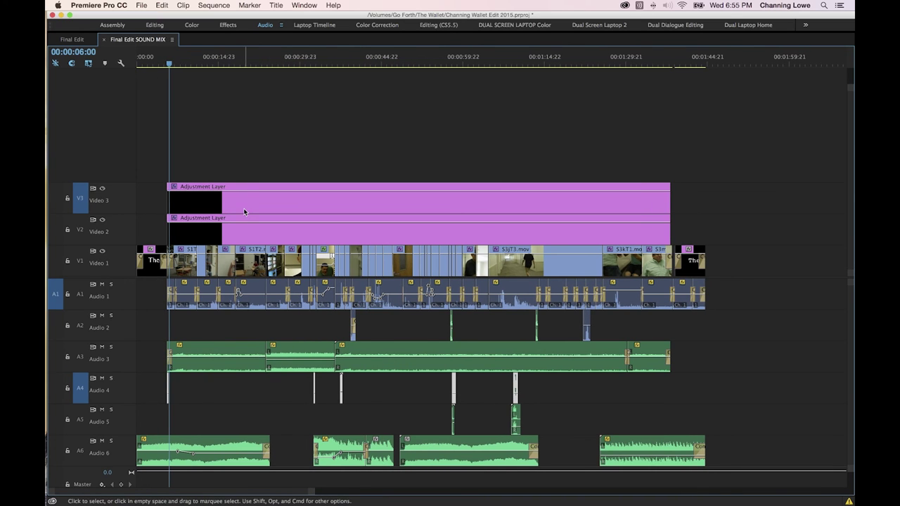
key("grave")
left_click(390, 329)
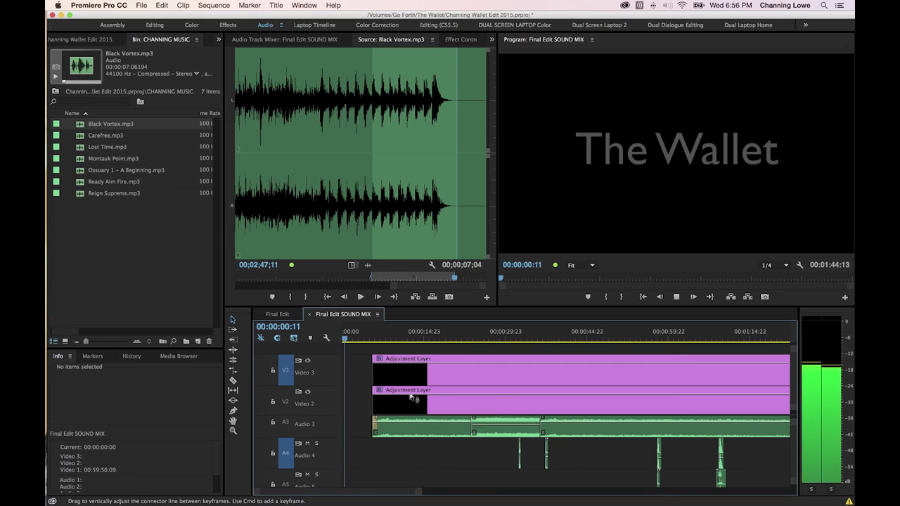
Step: Expand and collapse Audio 3, then play the opening of the sequence and stop at 18:02
double_click(338, 434)
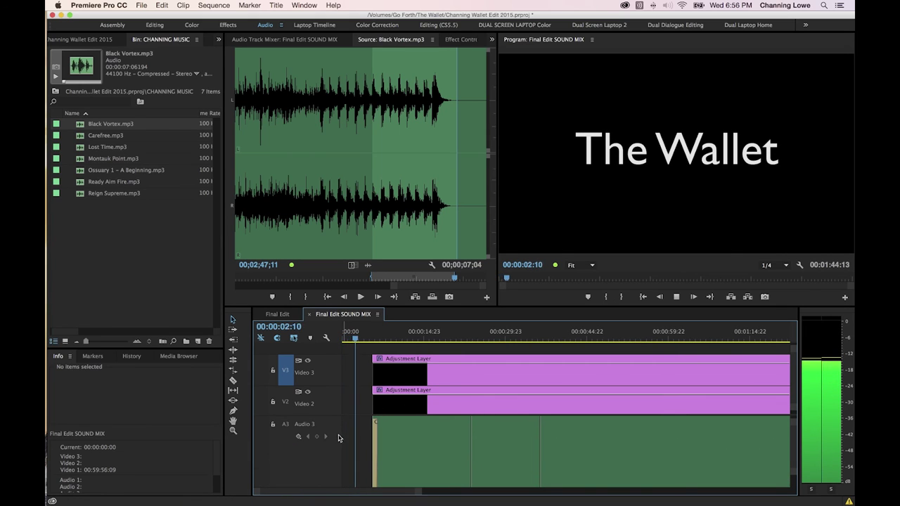
double_click(345, 438)
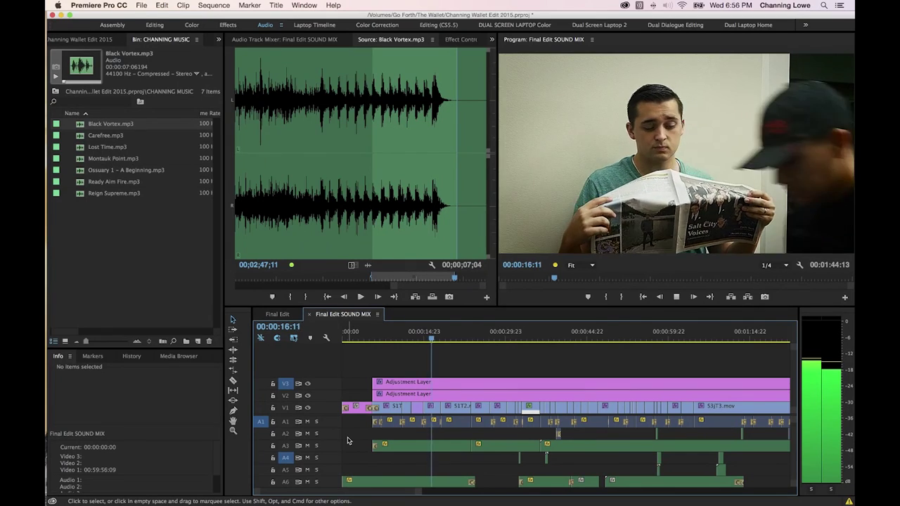
key("space")
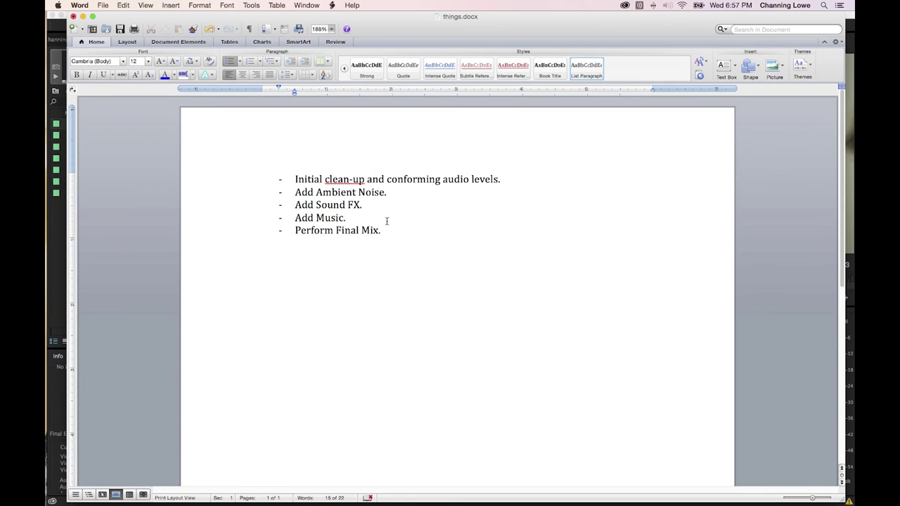
Step: Switch from the Word task list back to the Final Edit SOUND MIX sequence in Premiere Pro
key("super+Tab")
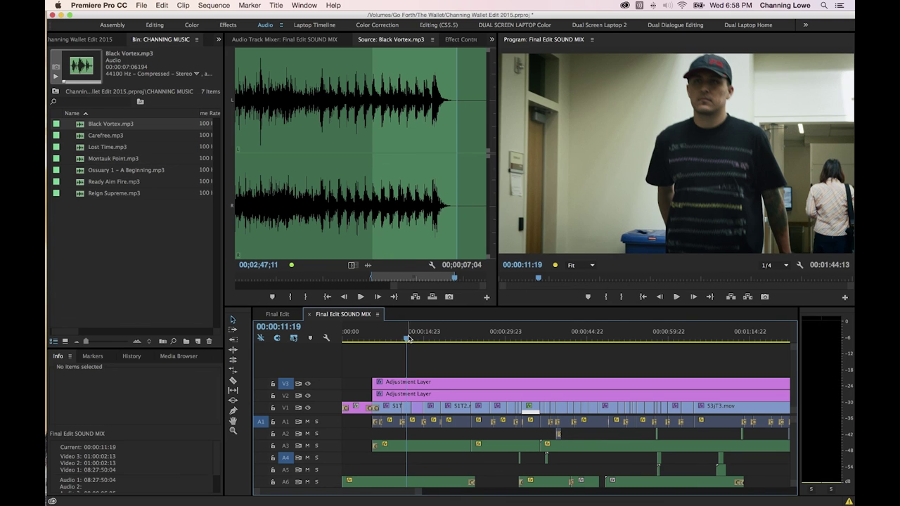